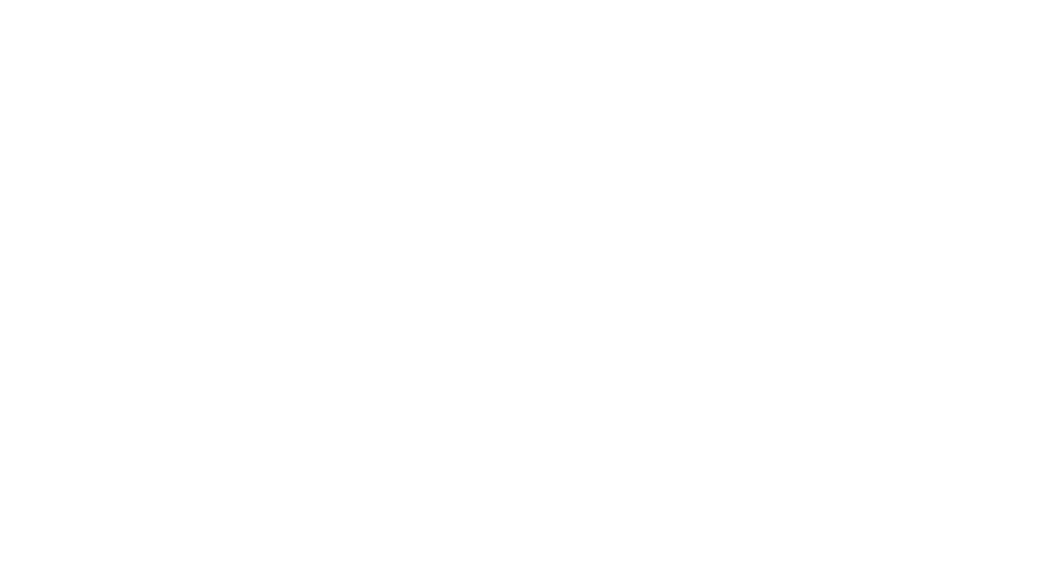
Start a new sketch on the Front Plane and choose the rectangle tool
{"action": "left_click", "coordinate": [83, 303]}
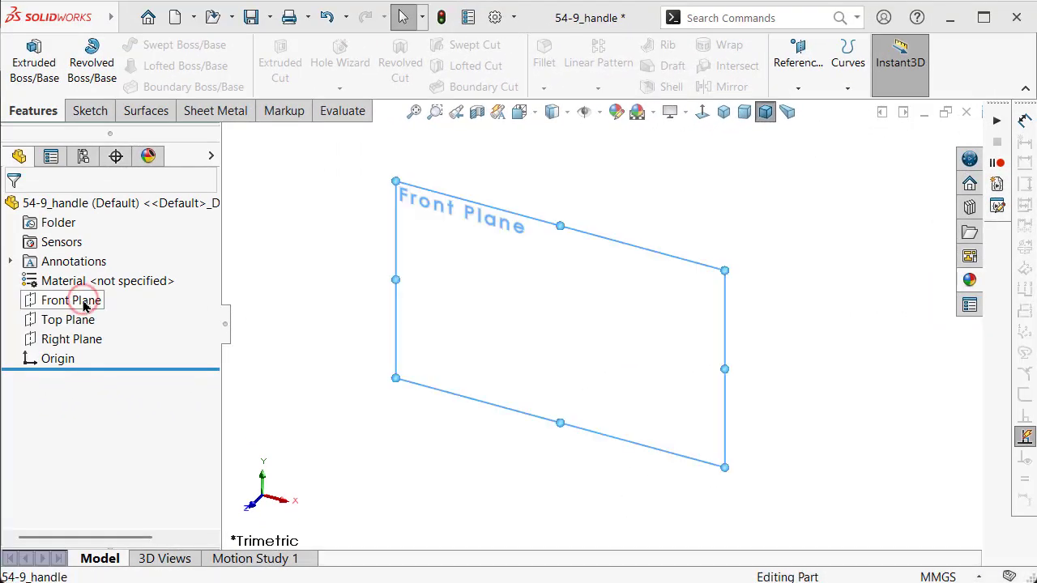
{"action": "left_click", "coordinate": [100, 280]}
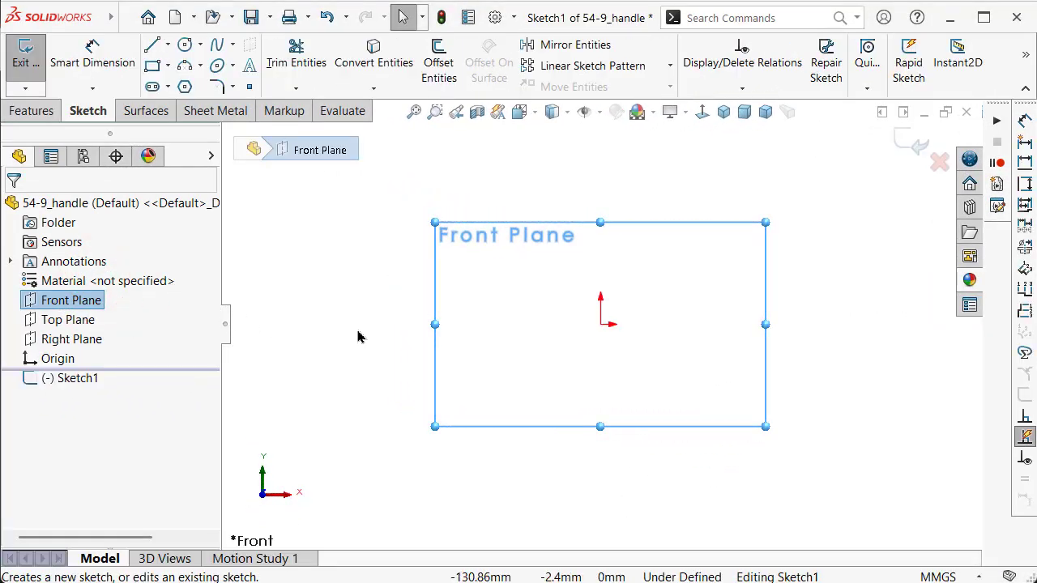
{"action": "key", "text": "s"}
{"action": "left_click", "coordinate": [383, 384]}
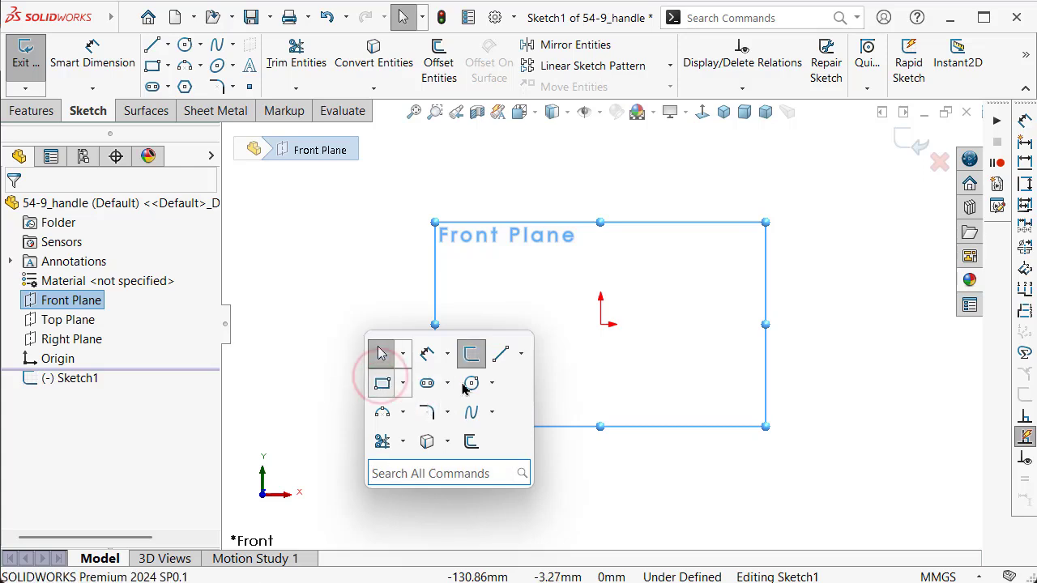
Draw a corner rectangle from the origin and dimension its right edge 16.75 mm tall
{"action": "left_click", "coordinate": [601, 324]}
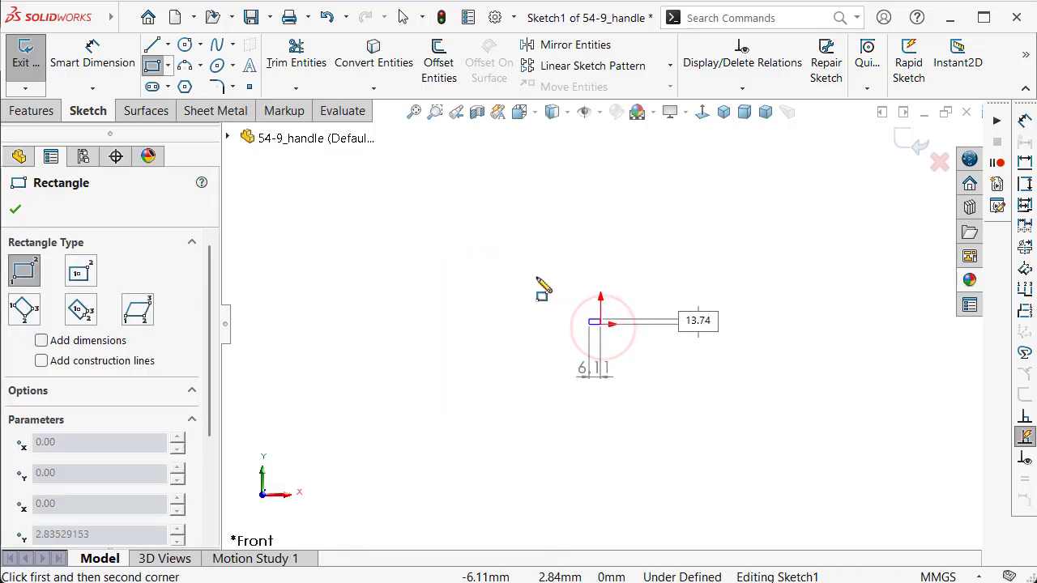
{"action": "left_click", "coordinate": [494, 172]}
{"action": "key", "text": "s"}
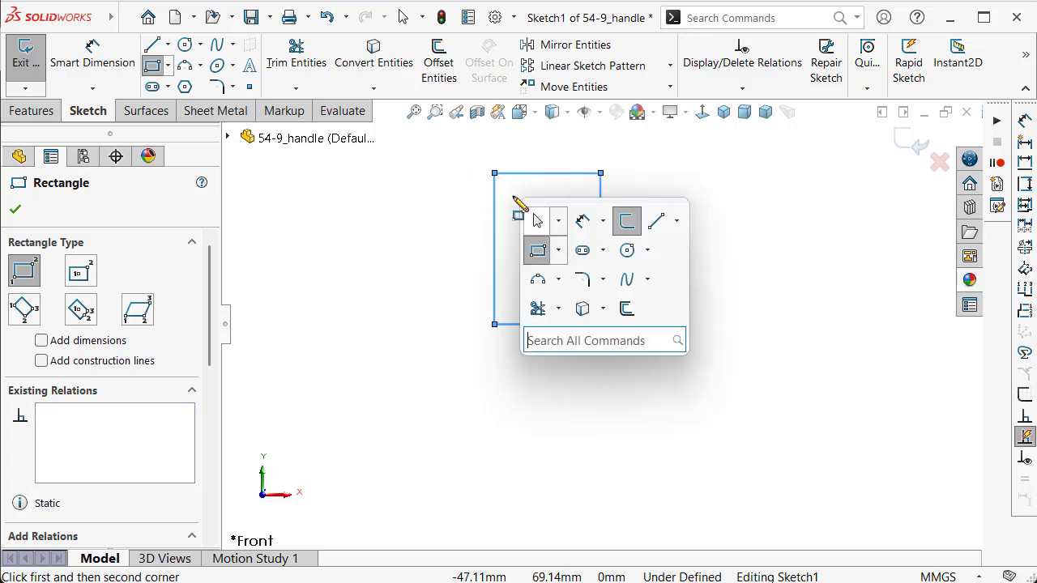
{"action": "left_click", "coordinate": [575, 226]}
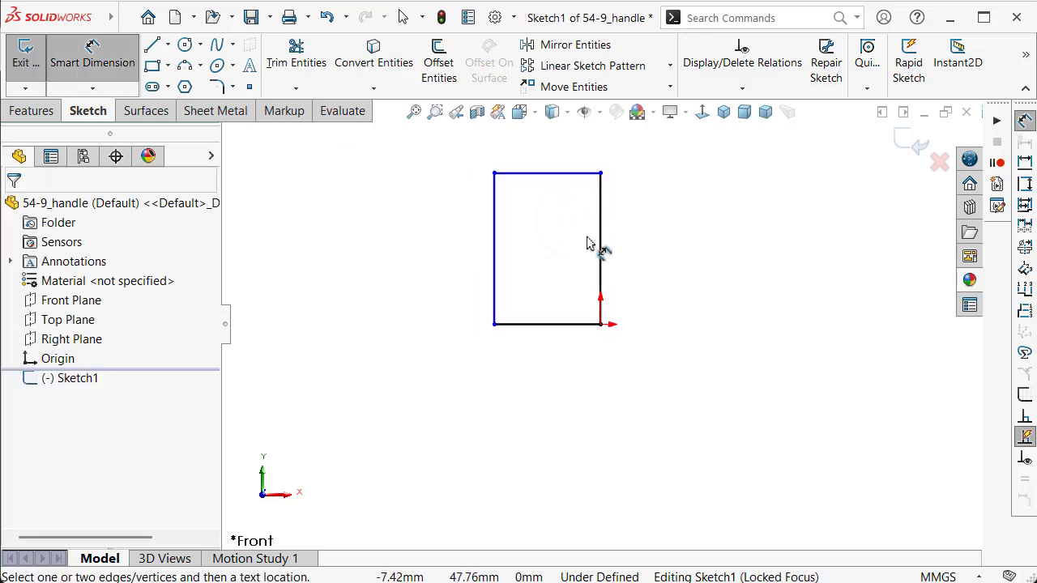
{"action": "left_click", "coordinate": [600, 236]}
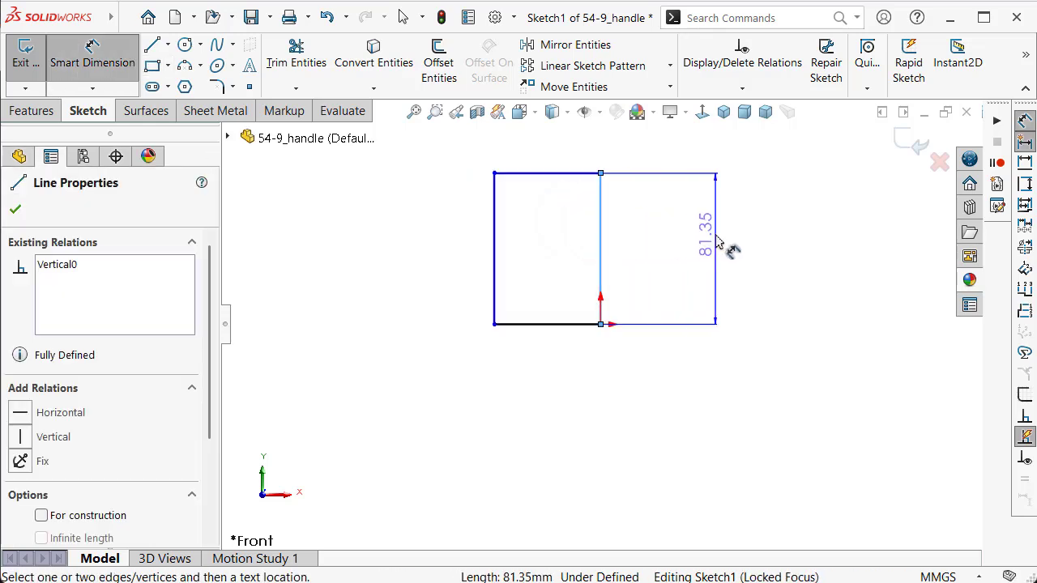
{"action": "left_click", "coordinate": [716, 240]}
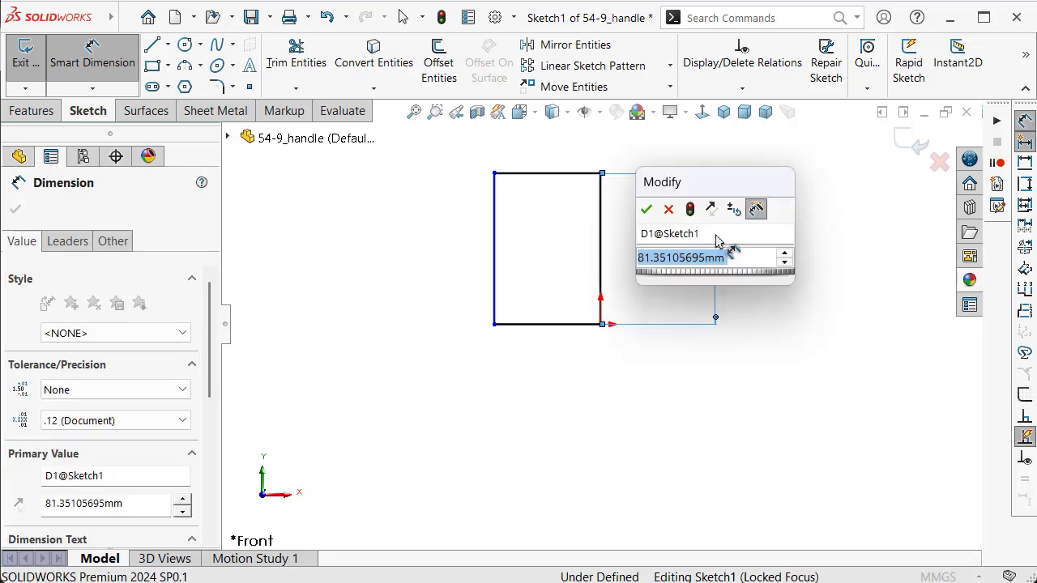
{"action": "type", "text": "16,"}
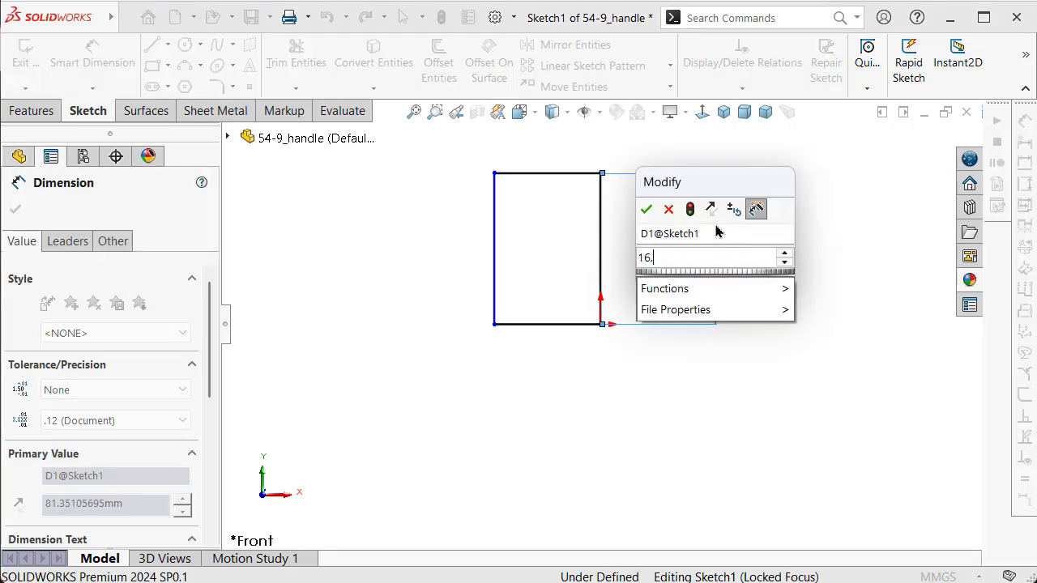
{"action": "type", "text": "75"}
{"action": "key", "text": "Return"}
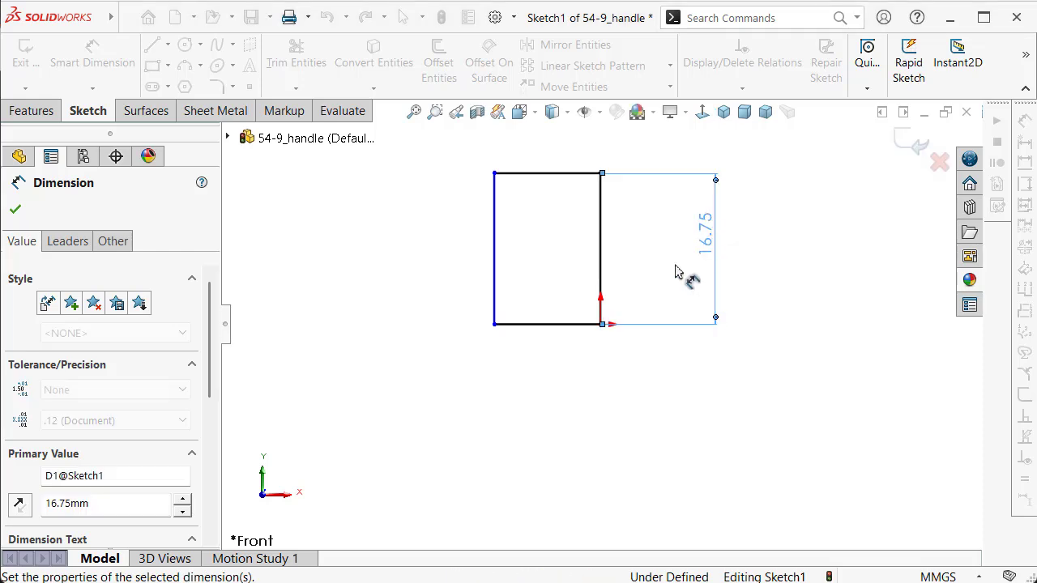
Dimension the rectangle's bottom edge 11.45 mm wide, fully defining the sketch
{"action": "left_click", "coordinate": [569, 333]}
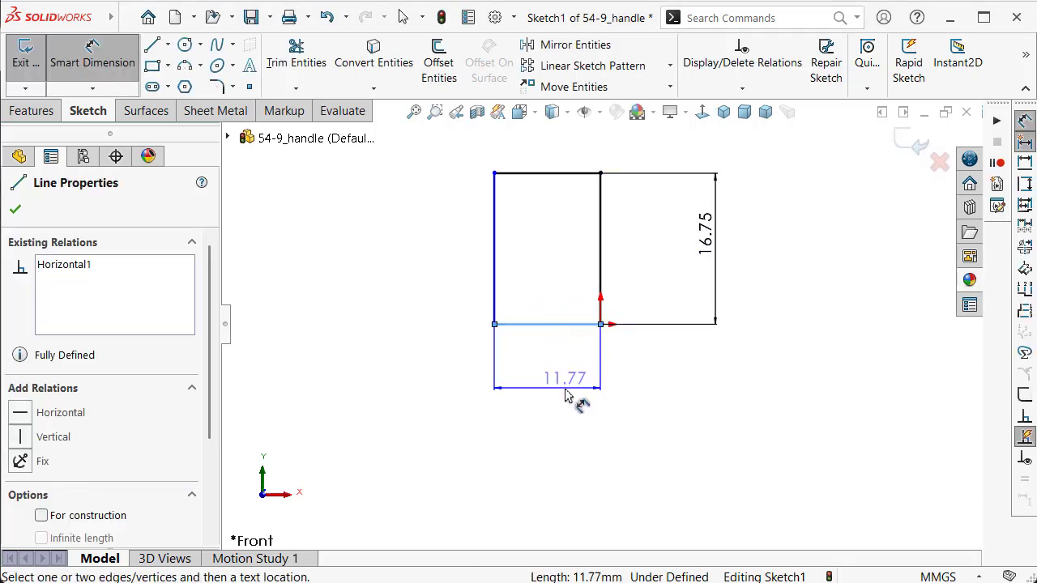
{"action": "left_click", "coordinate": [566, 401]}
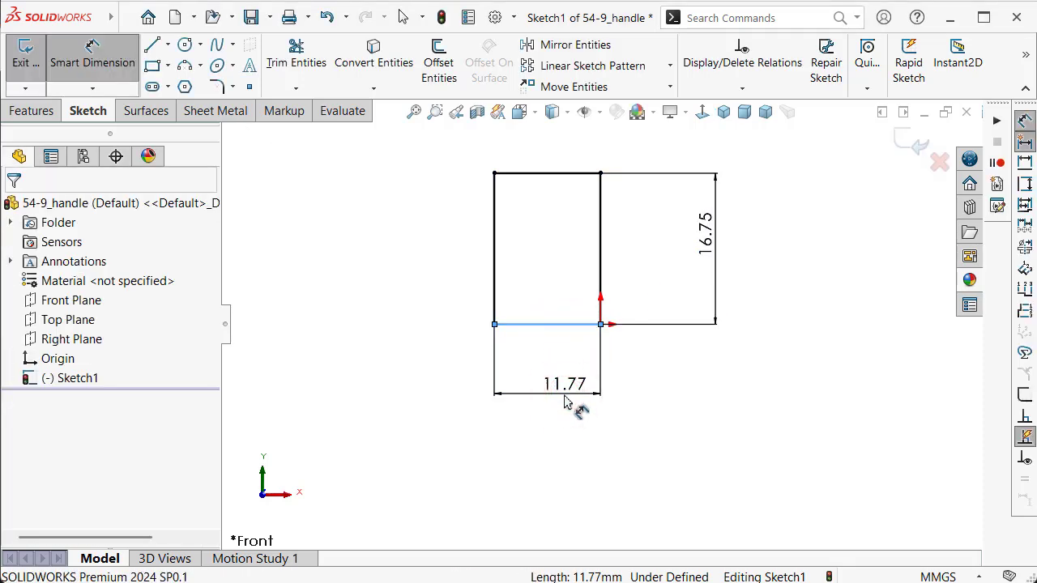
{"action": "type", "text": "11"}
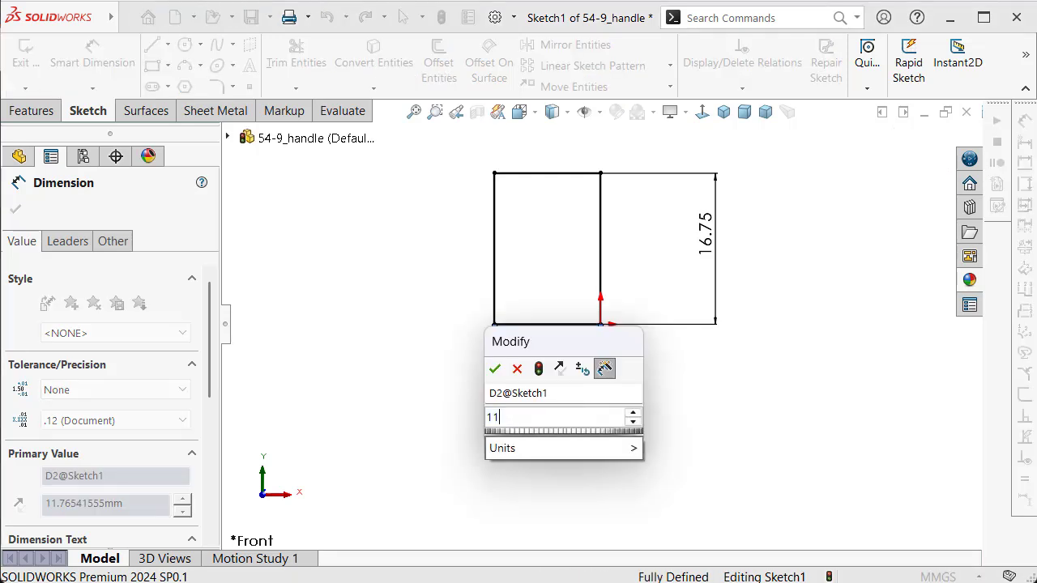
{"action": "type", "text": ",45"}
{"action": "key", "text": "Return"}
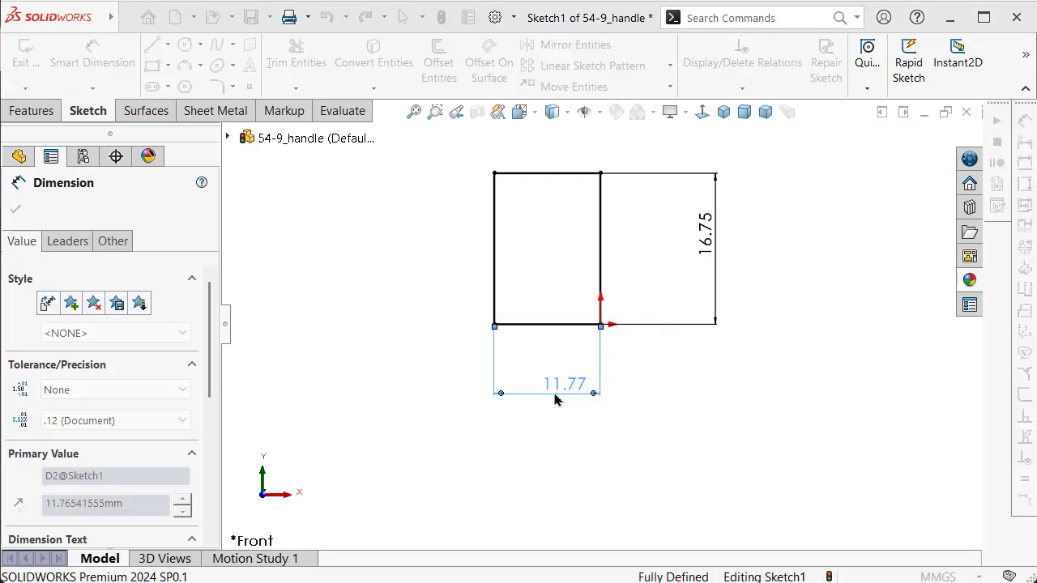
{"action": "left_click", "coordinate": [407, 258]}
{"action": "scroll", "coordinate": [478, 209], "scroll_direction": "down", "scroll_amount": 1}
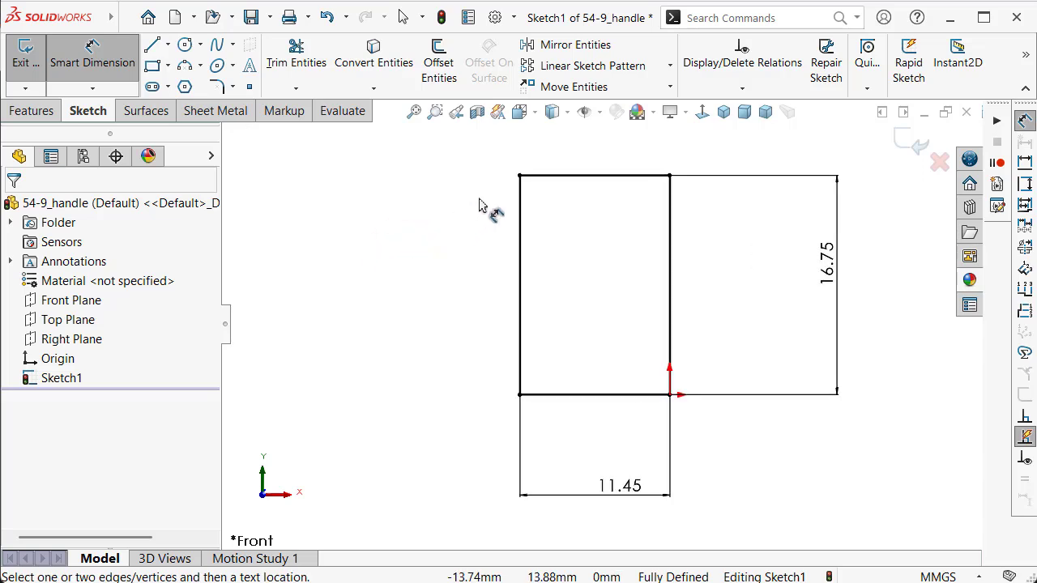
{"action": "scroll", "coordinate": [729, 208], "scroll_direction": "down", "scroll_amount": 2}
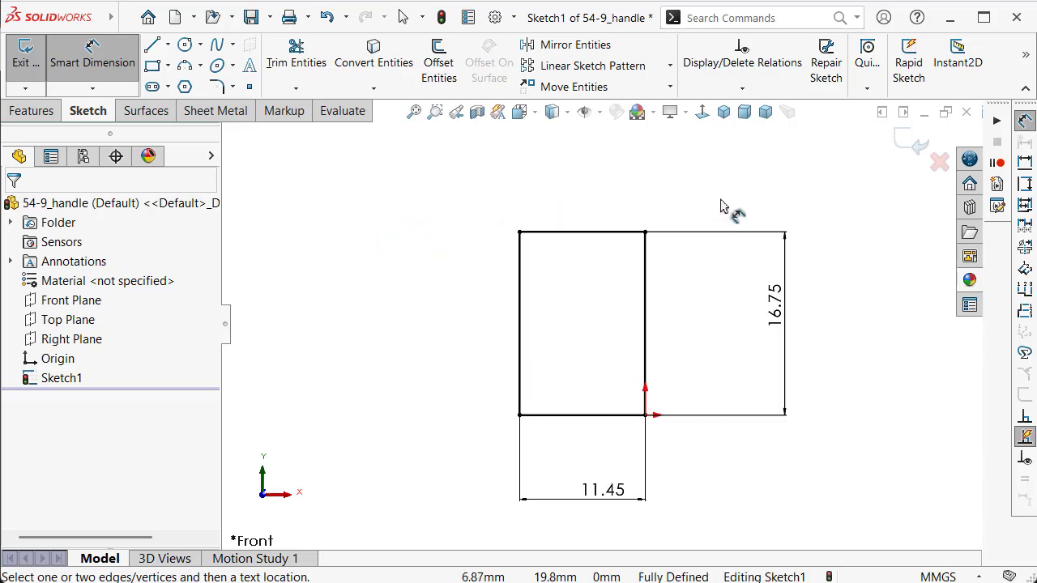
Try a sketch chamfer on the rectangle's top edge, then cancel it
{"action": "left_click", "coordinate": [234, 89]}
{"action": "left_click", "coordinate": [232, 127]}
{"action": "type", "text": "4,5"}
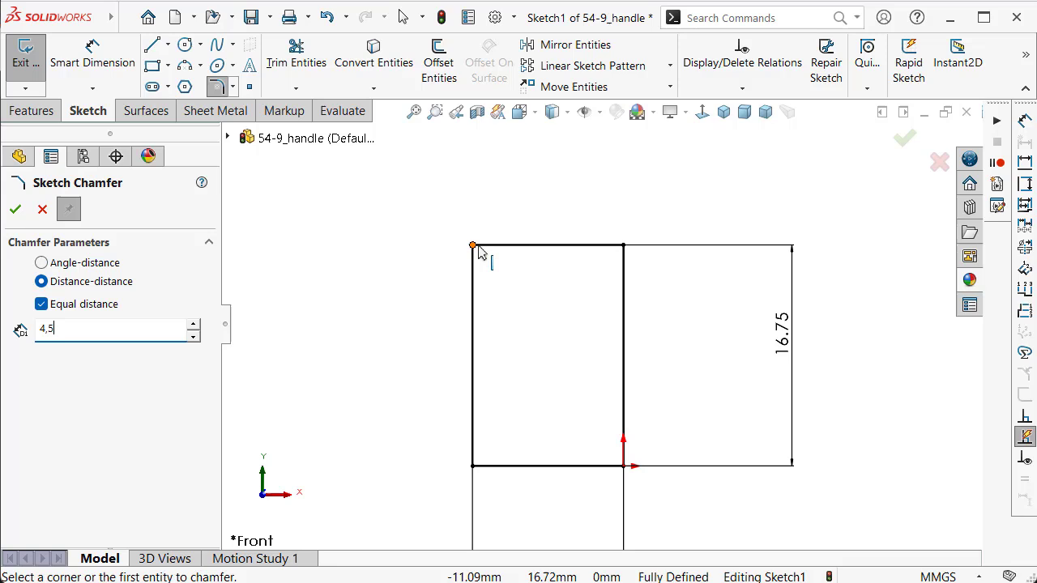
{"action": "left_click", "coordinate": [478, 245]}
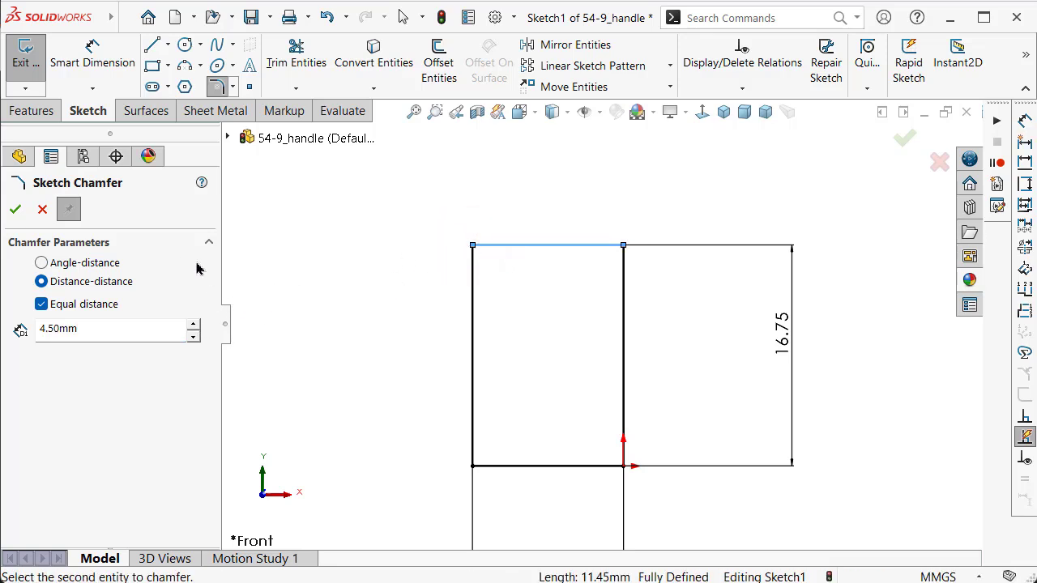
{"action": "left_click", "coordinate": [42, 211]}
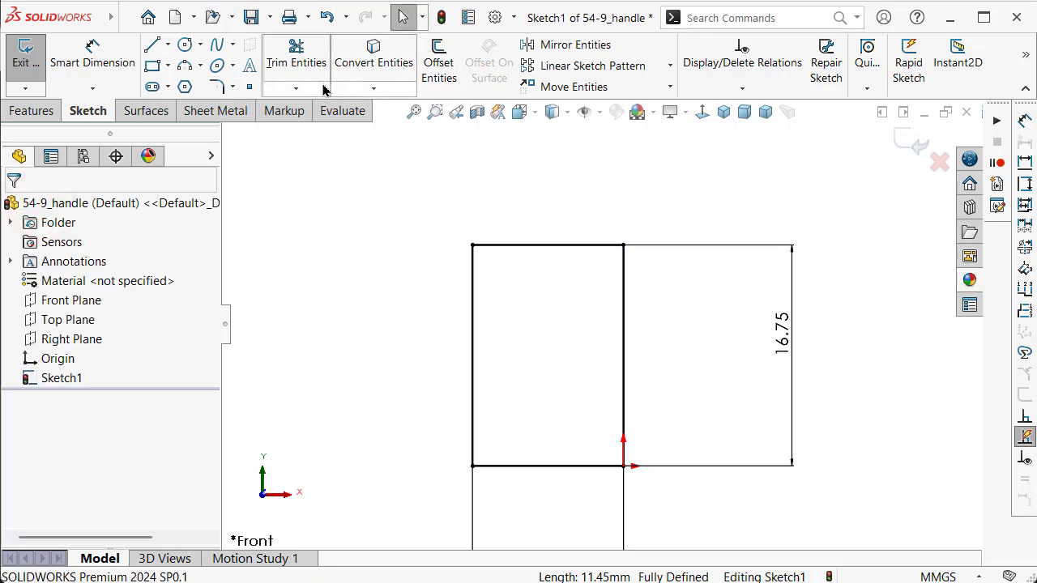
Chamfer the top-left corner 4.50 by 4.50 mm and spread the dimensions clear of the sketch
{"action": "left_click", "coordinate": [233, 86]}
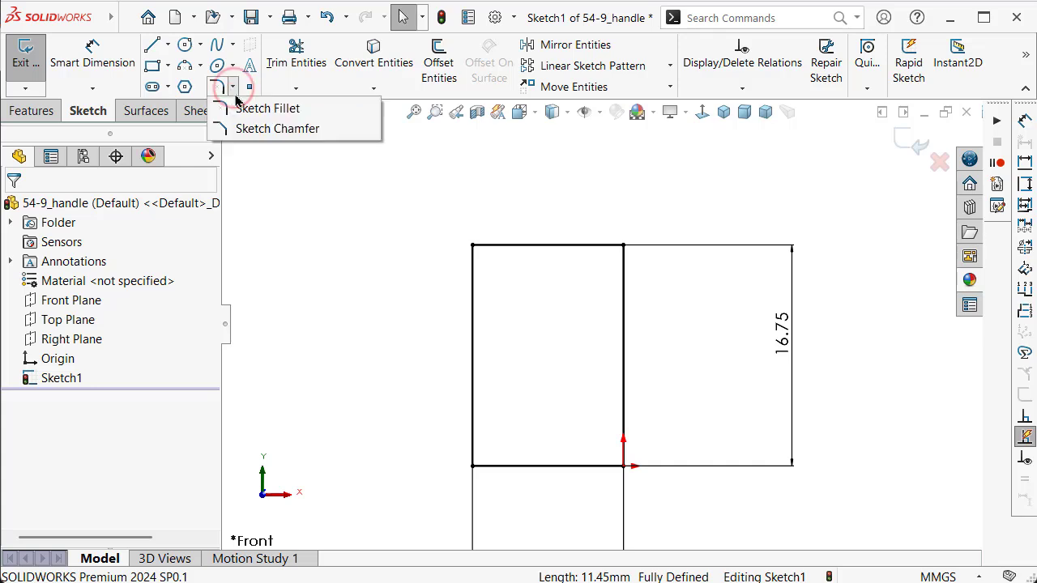
{"action": "left_click", "coordinate": [243, 127]}
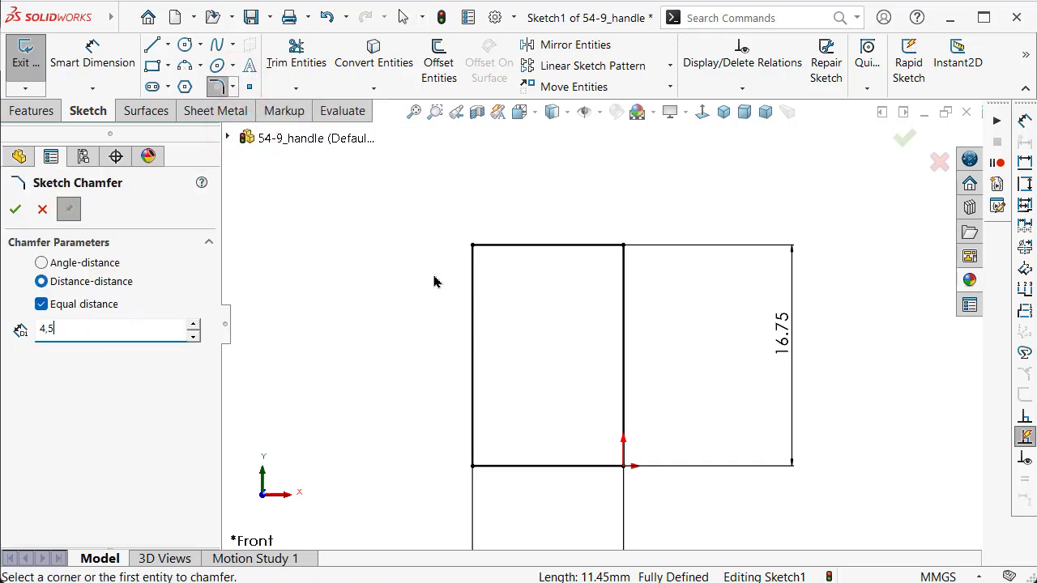
{"action": "left_click", "coordinate": [473, 245]}
{"action": "key", "text": "Return"}
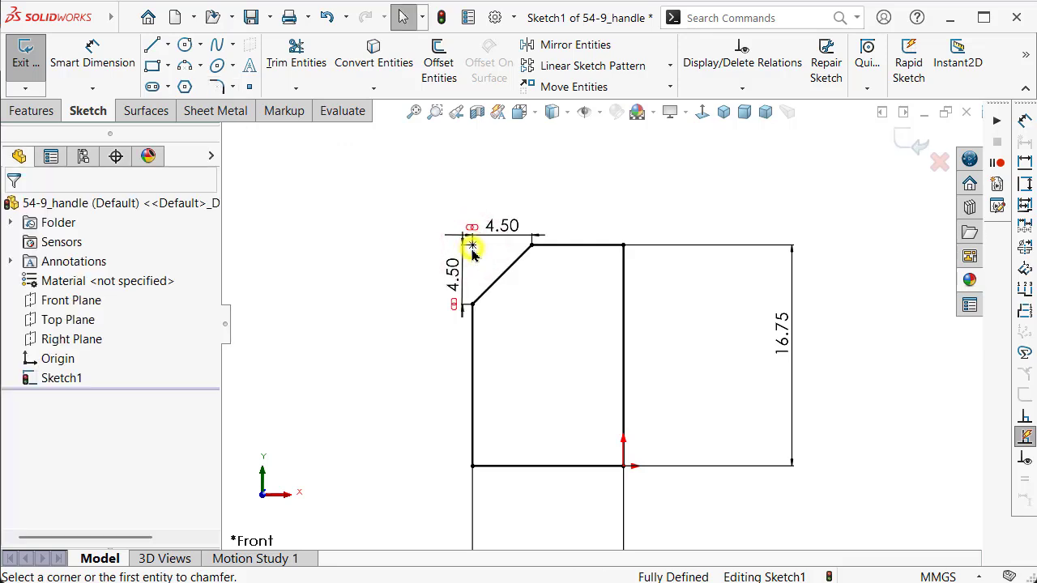
{"action": "left_click_drag", "start_coordinate": [504, 235], "coordinate": [515, 157]}
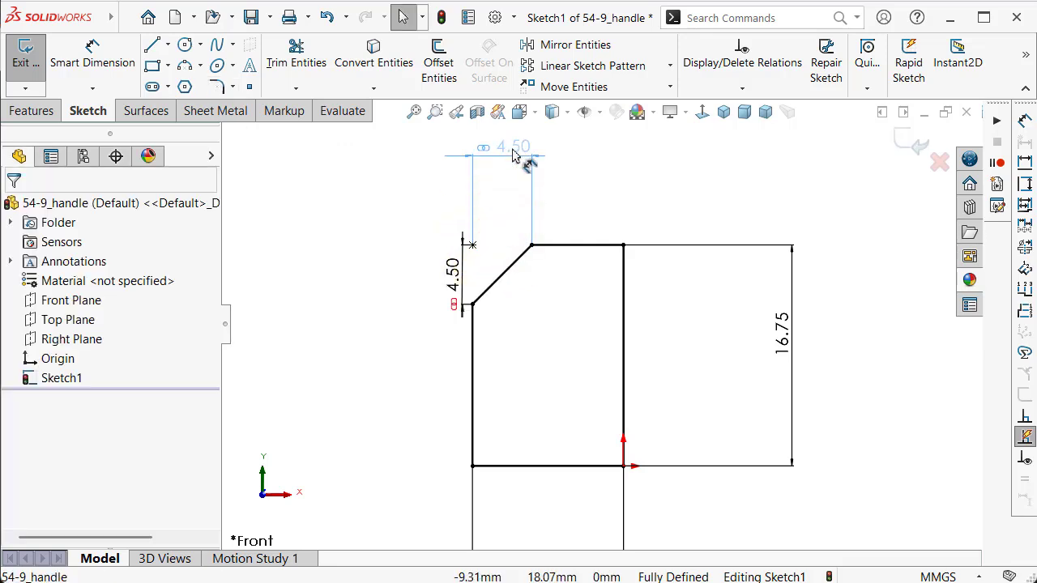
{"action": "mouse_move", "coordinate": [475, 297]}
{"action": "left_mouse_down"}
{"action": "mouse_move", "coordinate": [814, 313]}
{"action": "mouse_move", "coordinate": [821, 329]}
{"action": "mouse_move", "coordinate": [802, 350]}
{"action": "mouse_move", "coordinate": [887, 352]}
{"action": "left_mouse_up"}
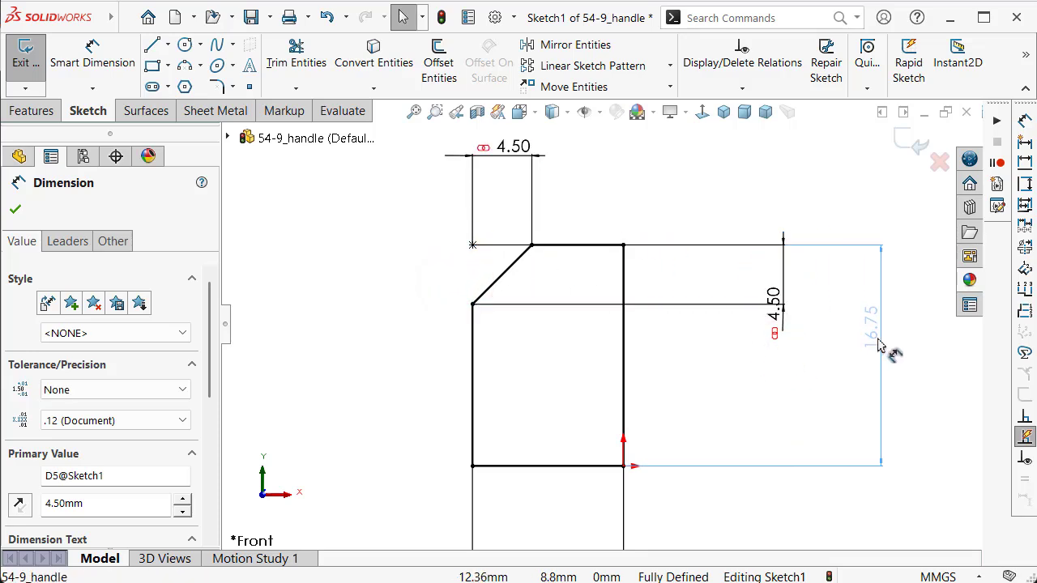
{"action": "left_click", "coordinate": [379, 283]}
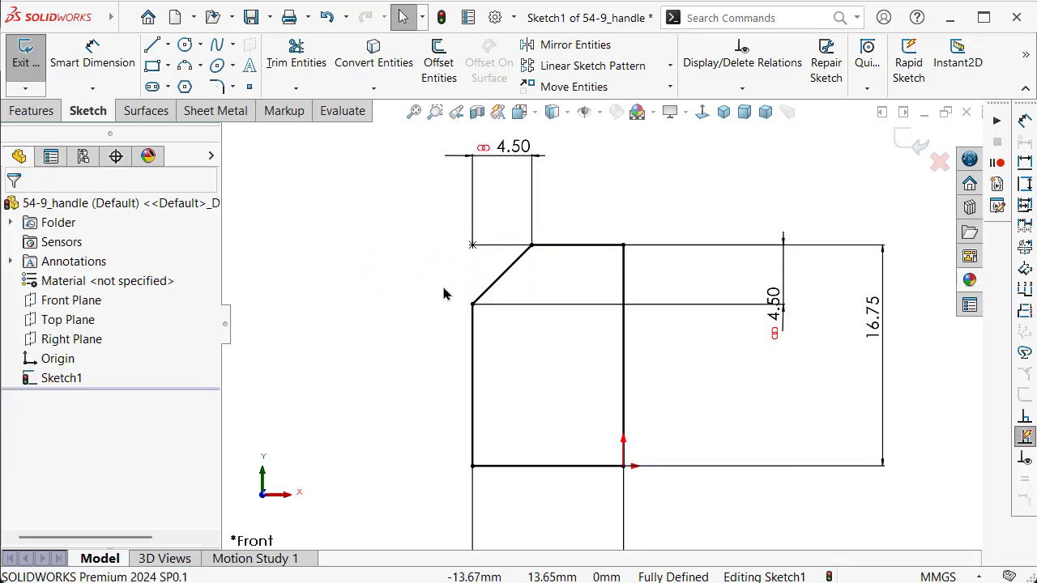
Draw a diagonal line up through the chamfer corner and a horizontal line leftward from its top
{"action": "key", "text": "s"}
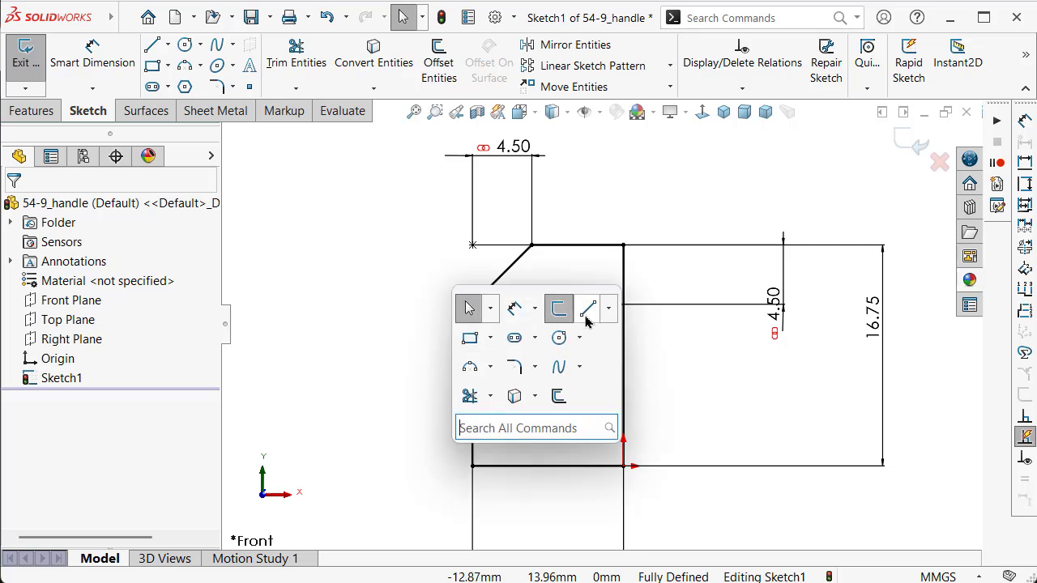
{"action": "left_click", "coordinate": [587, 312]}
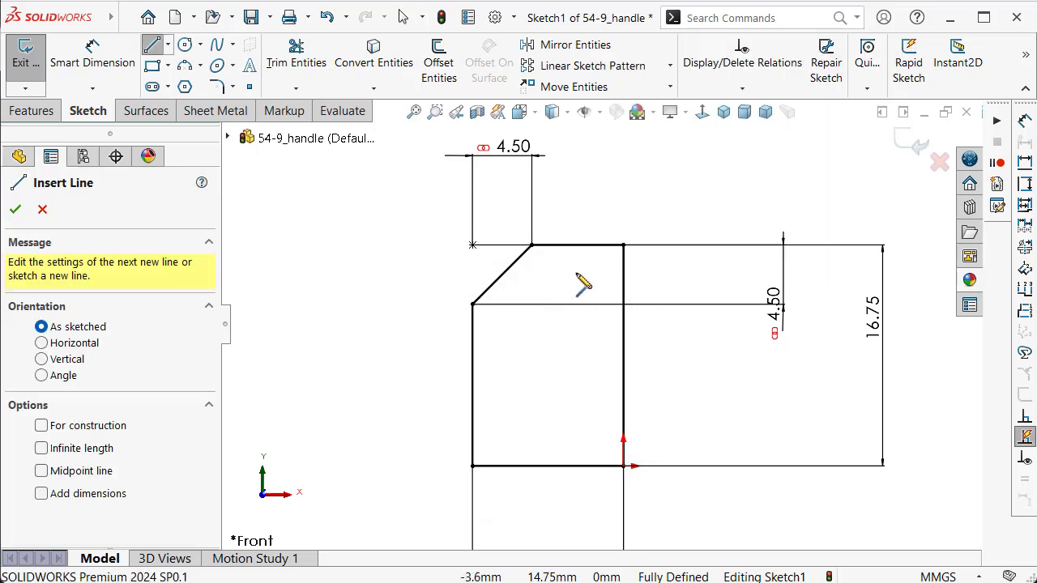
{"action": "left_click", "coordinate": [576, 282]}
{"action": "left_click", "coordinate": [505, 187]}
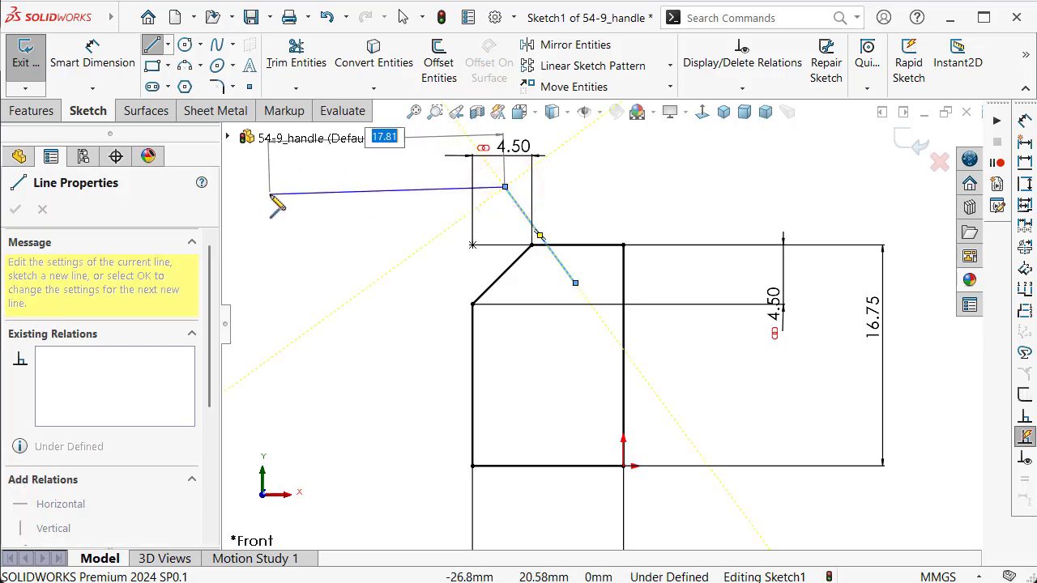
{"action": "key", "text": "z"}
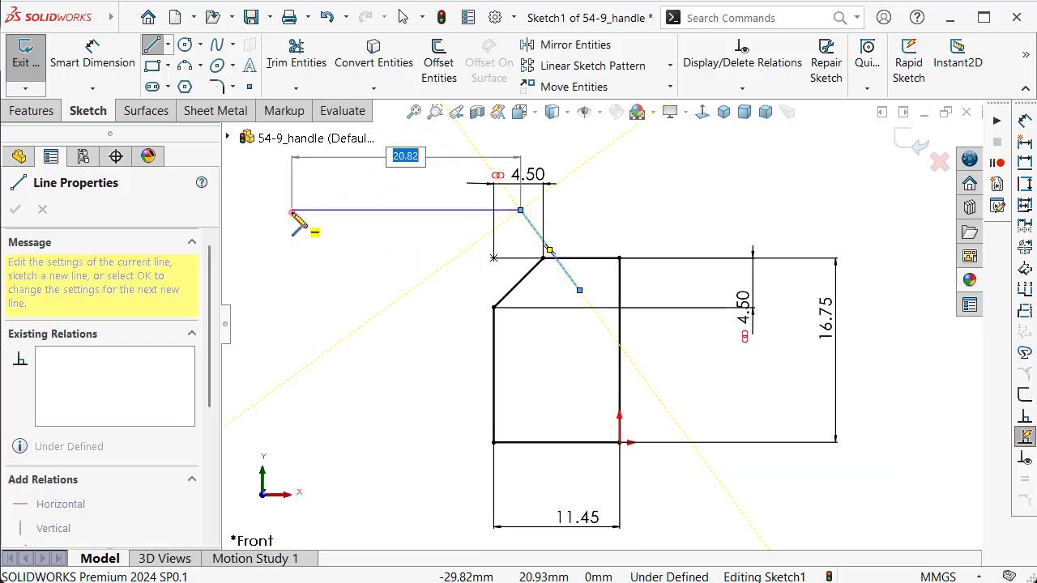
{"action": "double_click", "coordinate": [292, 211]}
{"action": "scroll", "coordinate": [619, 272], "scroll_direction": "down", "scroll_amount": 2}
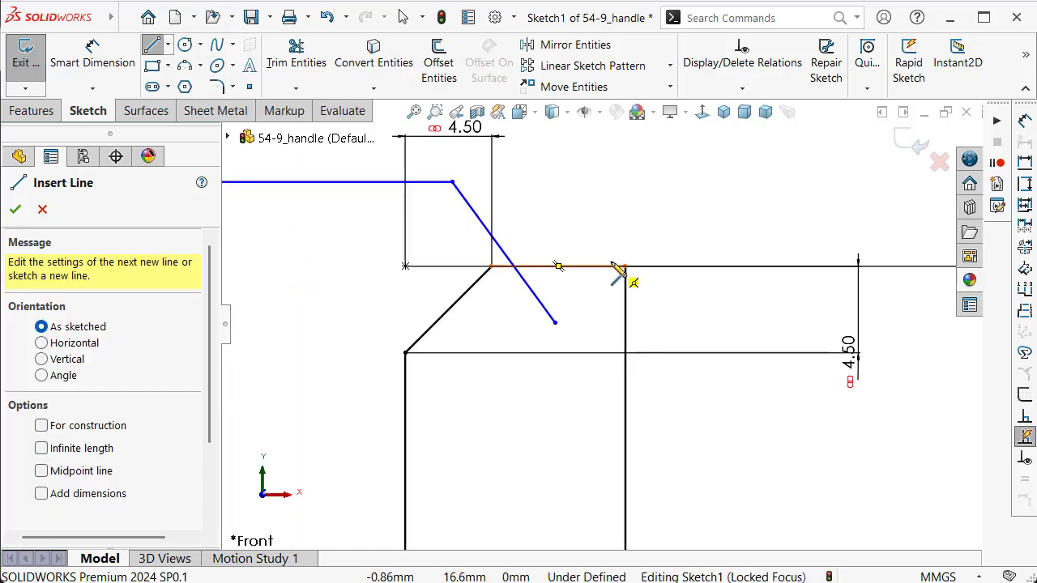
Dimension the diagonal's lower end 1.50 mm below the top edge and its length 15.00 mm
{"action": "right_click_drag", "start_coordinate": [679, 331], "coordinate": [671, 225]}
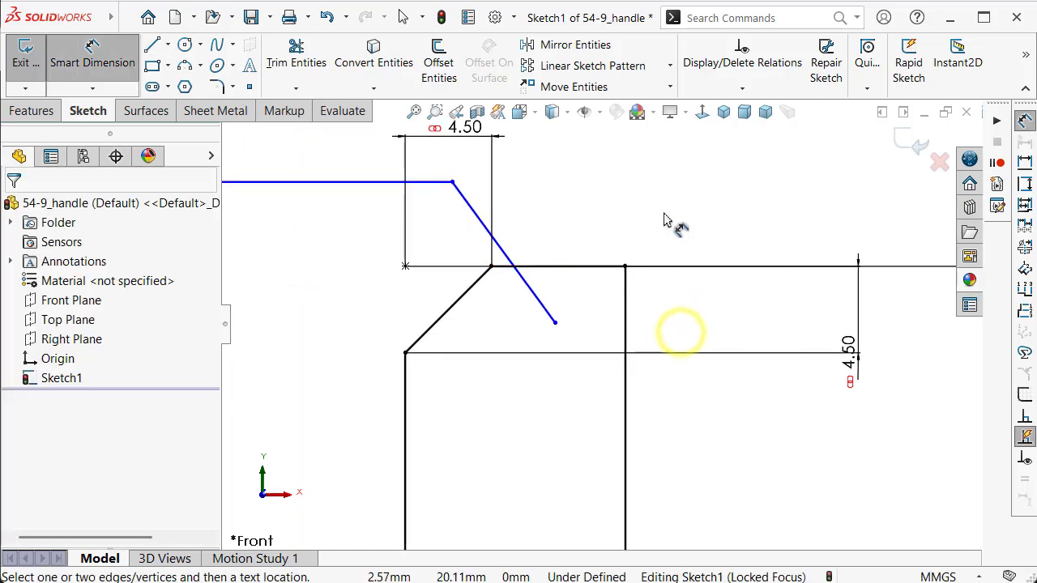
{"action": "left_click", "coordinate": [556, 324]}
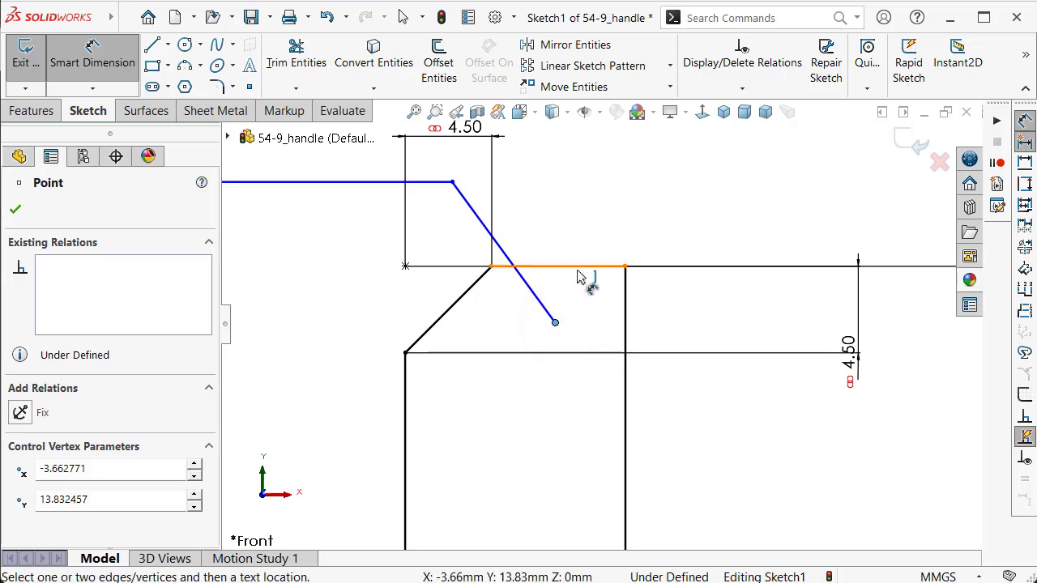
{"action": "left_click", "coordinate": [593, 267]}
{"action": "left_click", "coordinate": [669, 299]}
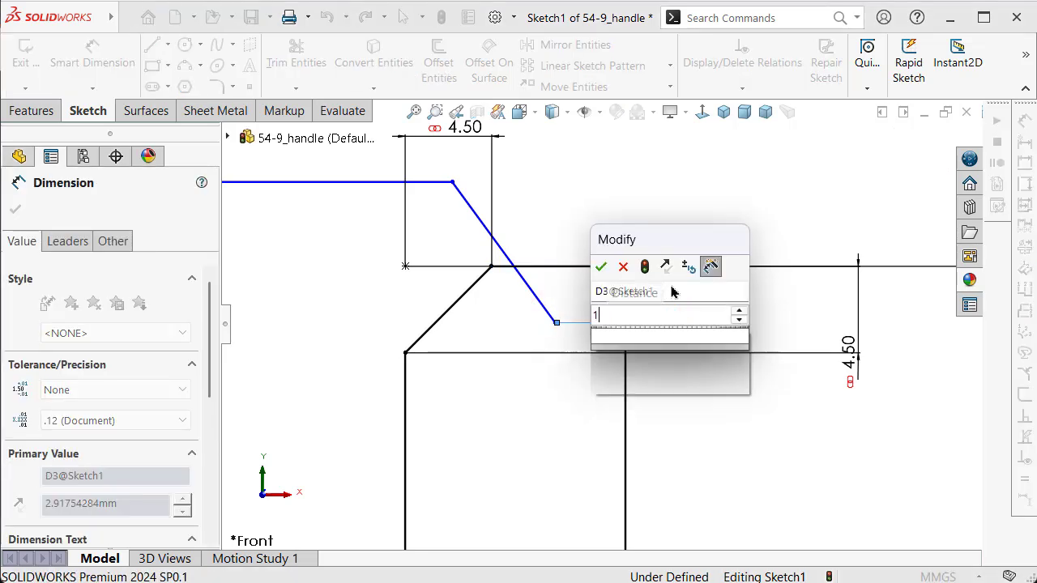
{"action": "type", "text": "1.5"}
{"action": "key", "text": "Return"}
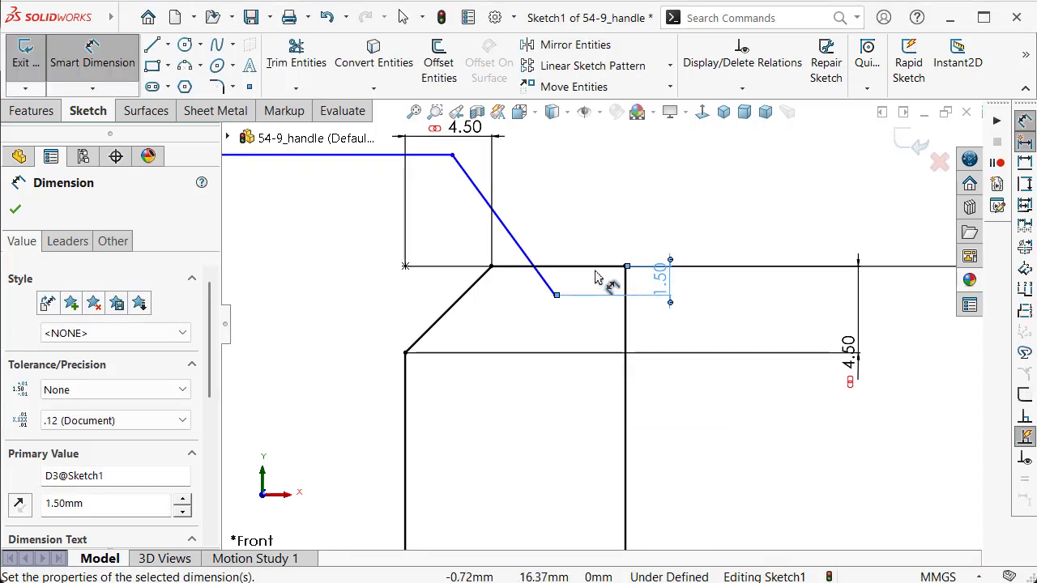
{"action": "left_click", "coordinate": [527, 262]}
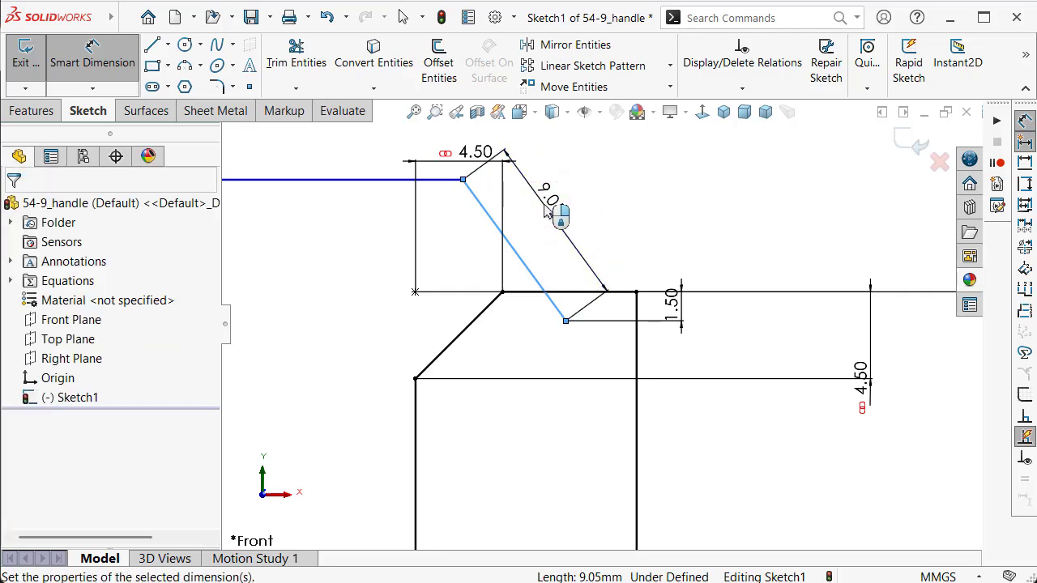
{"action": "left_click", "coordinate": [544, 209]}
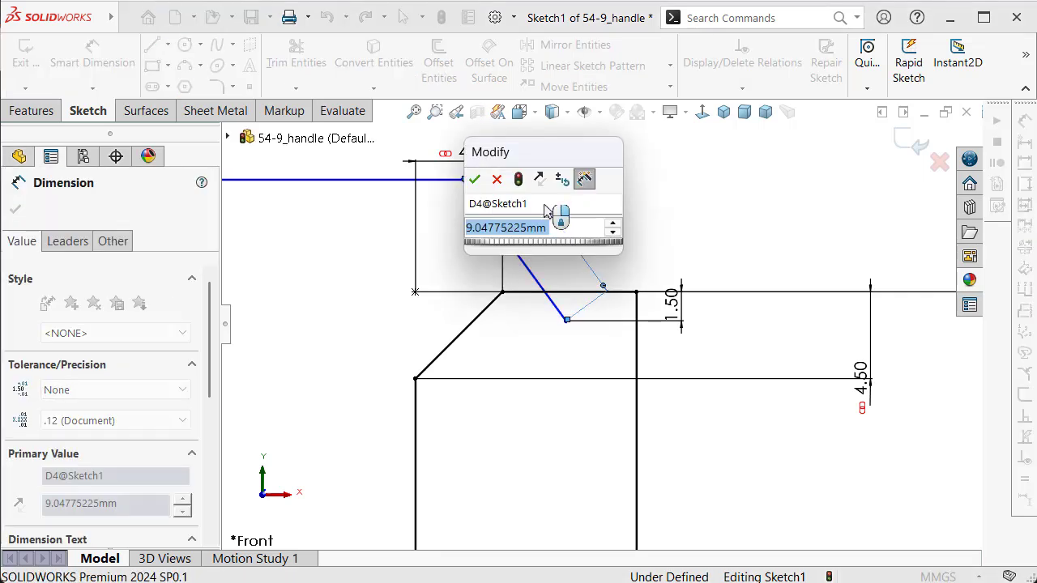
{"action": "type", "text": "15"}
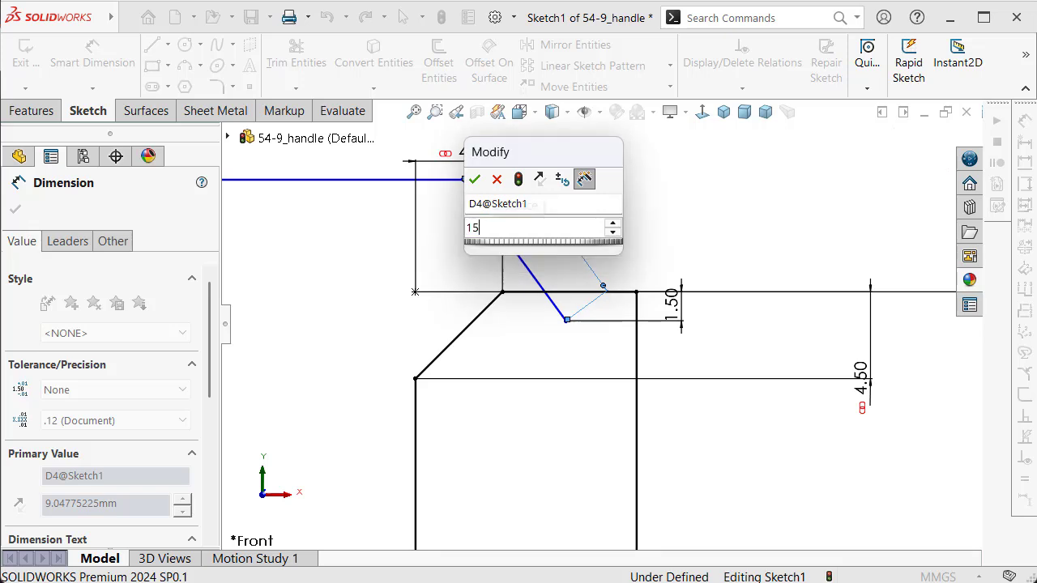
{"action": "key", "text": "Return"}
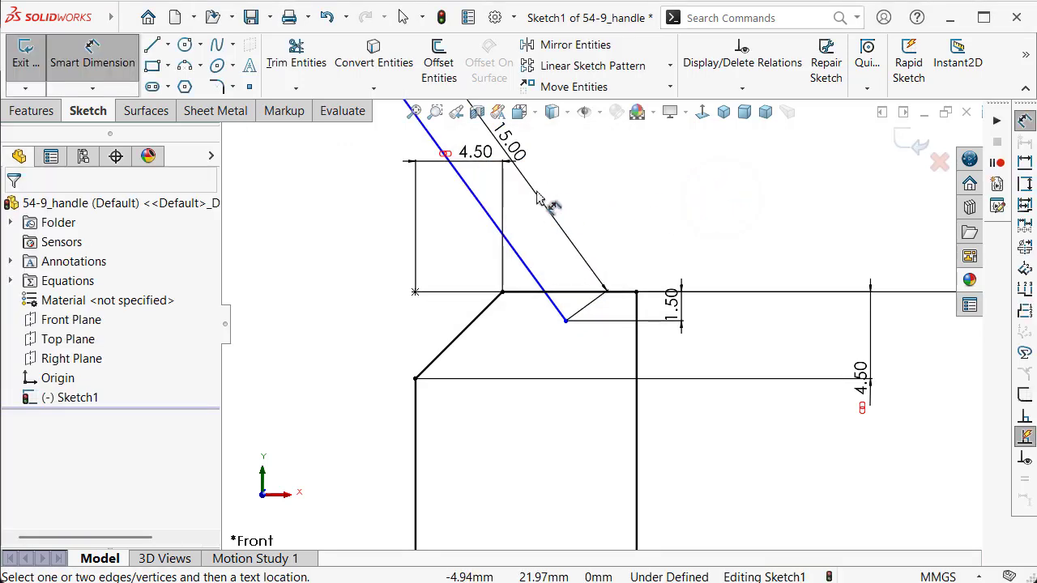
Reposition the 4.50 and 1.50 dimensions so they read clearly
{"action": "key", "text": "z"}
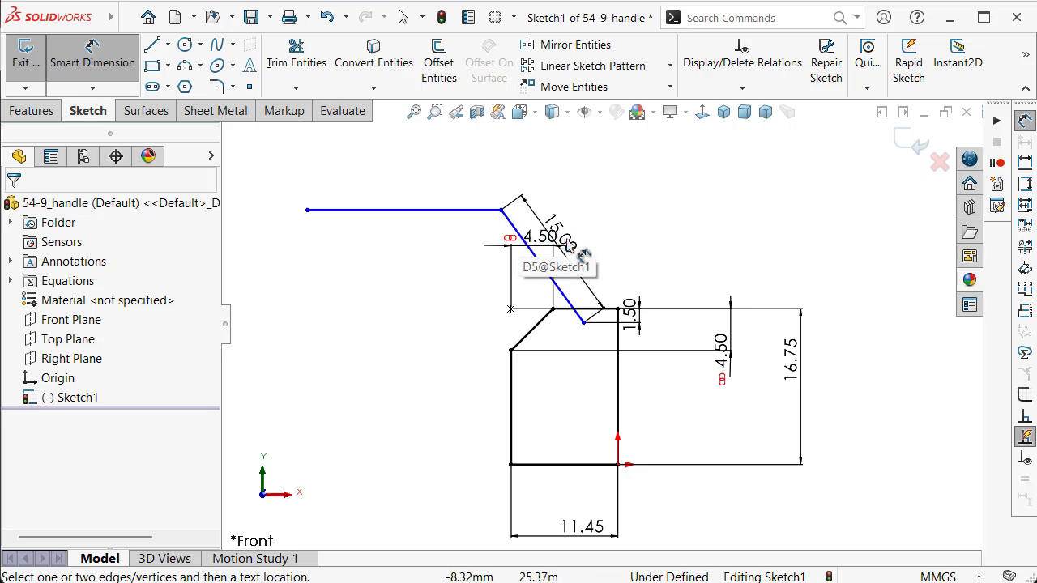
{"action": "key", "text": "Escape"}
{"action": "mouse_move", "coordinate": [538, 237]}
{"action": "left_mouse_down"}
{"action": "mouse_move", "coordinate": [468, 272]}
{"action": "mouse_move", "coordinate": [540, 509]}
{"action": "mouse_move", "coordinate": [442, 509]}
{"action": "mouse_move", "coordinate": [585, 502]}
{"action": "mouse_move", "coordinate": [579, 401]}
{"action": "mouse_move", "coordinate": [533, 390]}
{"action": "left_mouse_up"}
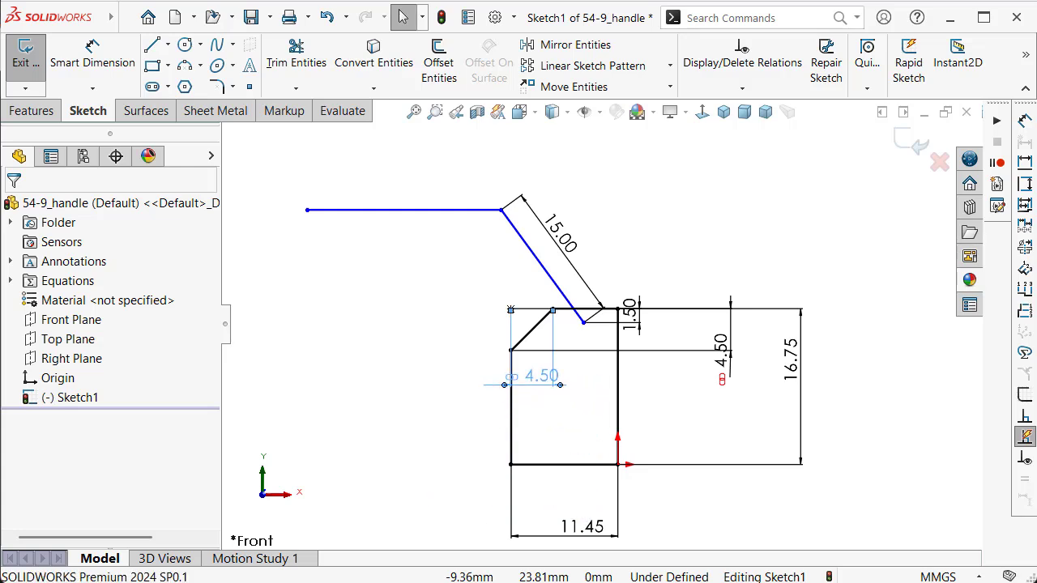
{"action": "left_click", "coordinate": [365, 281]}
{"action": "scroll", "coordinate": [624, 316], "scroll_direction": "down", "scroll_amount": 3}
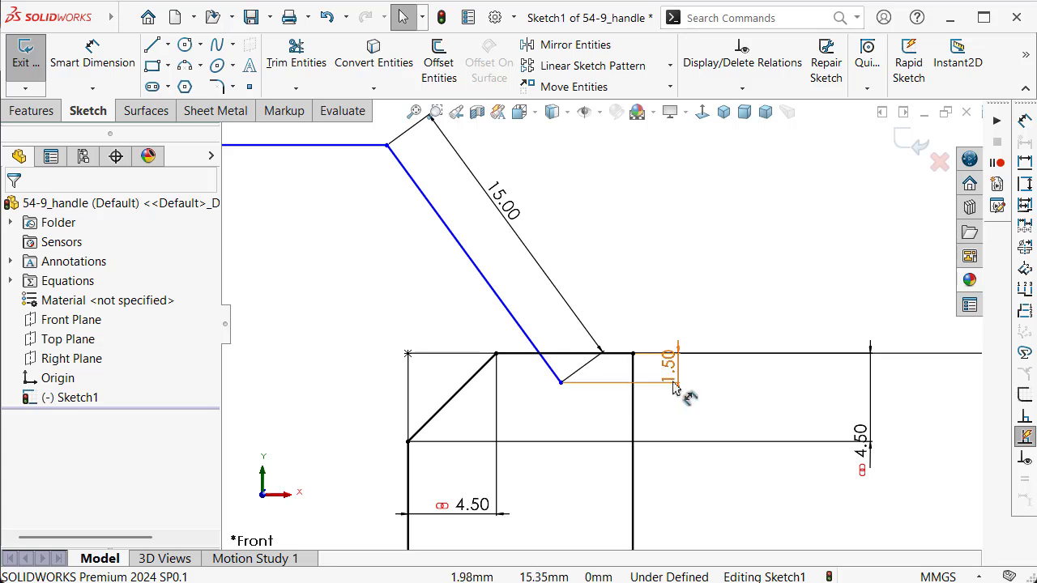
{"action": "left_click_drag", "start_coordinate": [672, 387], "coordinate": [736, 422]}
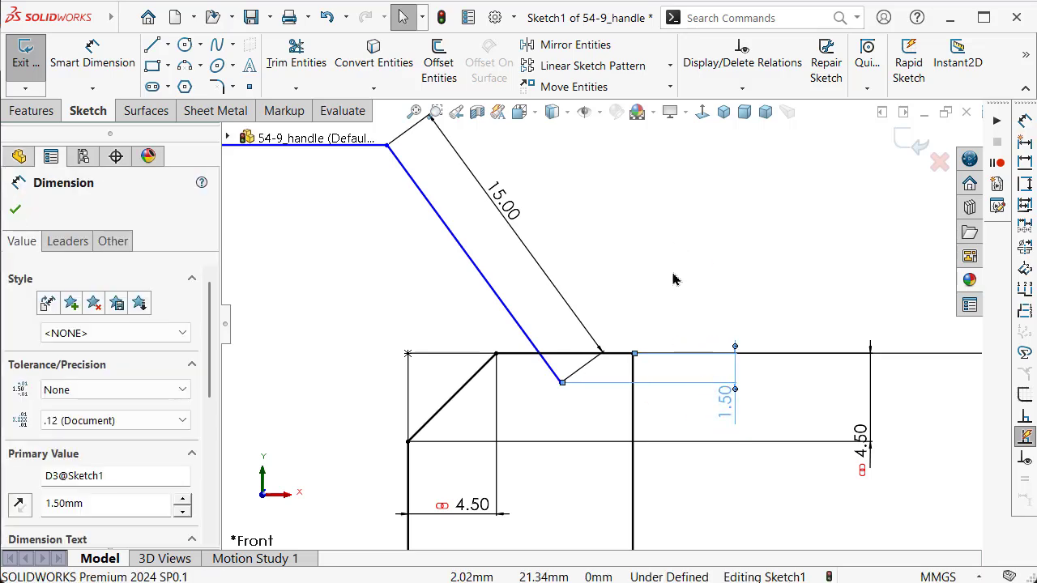
Dimension the angle between the diagonal and the top edge as 135°
{"action": "right_click_drag", "start_coordinate": [672, 279], "coordinate": [688, 215]}
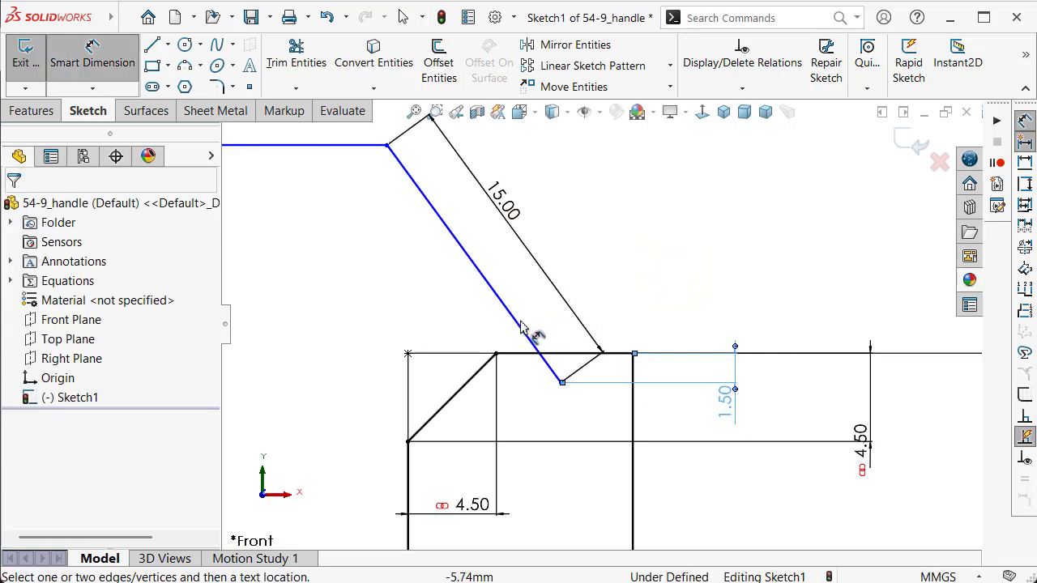
{"action": "left_click", "coordinate": [545, 358]}
{"action": "left_click", "coordinate": [564, 353]}
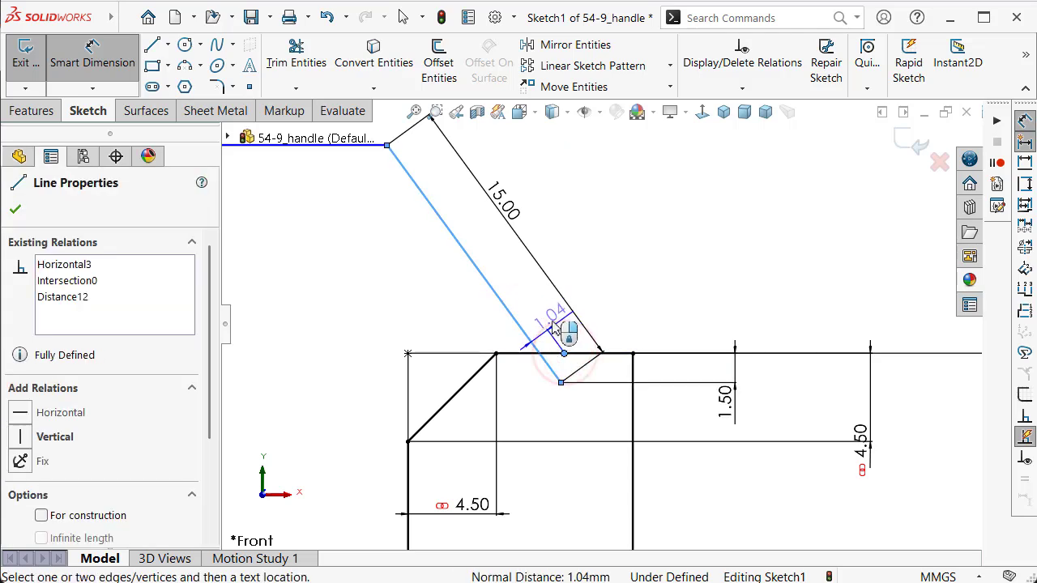
{"action": "key", "text": "Escape"}
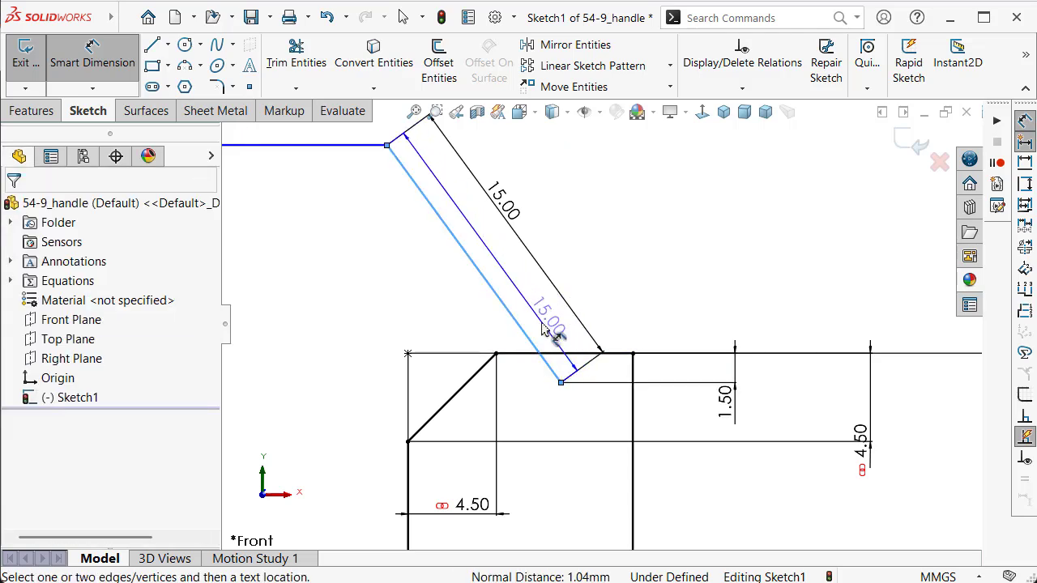
{"action": "key", "text": "Escape"}
{"action": "left_click", "coordinate": [518, 328]}
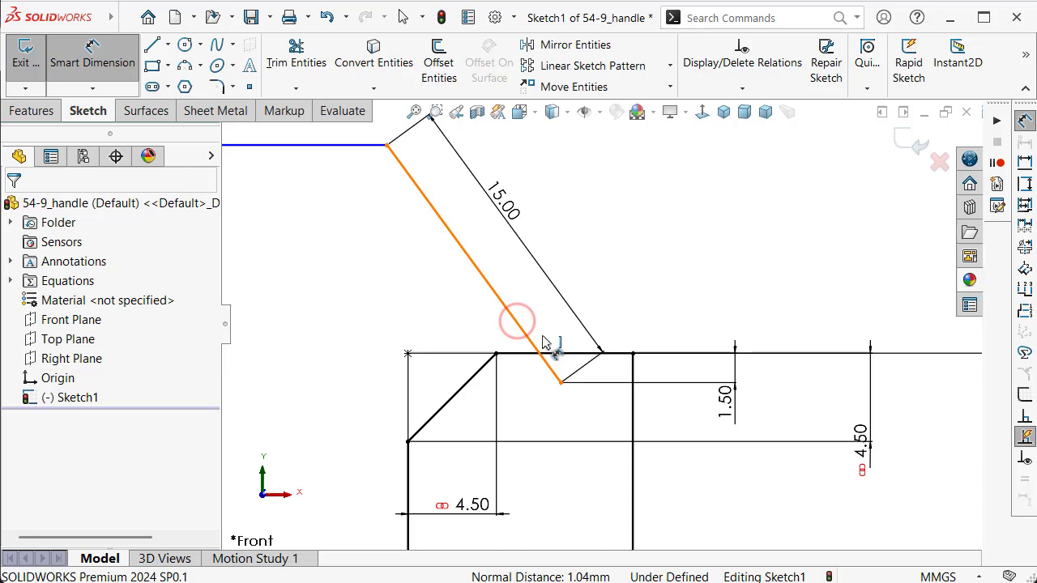
{"action": "left_click", "coordinate": [613, 354]}
{"action": "left_click", "coordinate": [619, 306]}
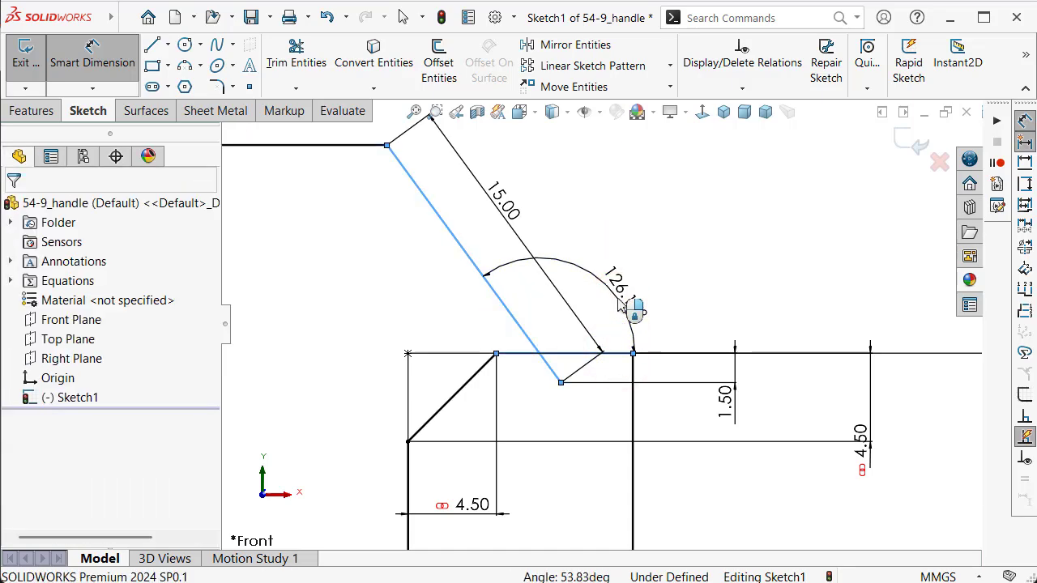
{"action": "type", "text": "13"}
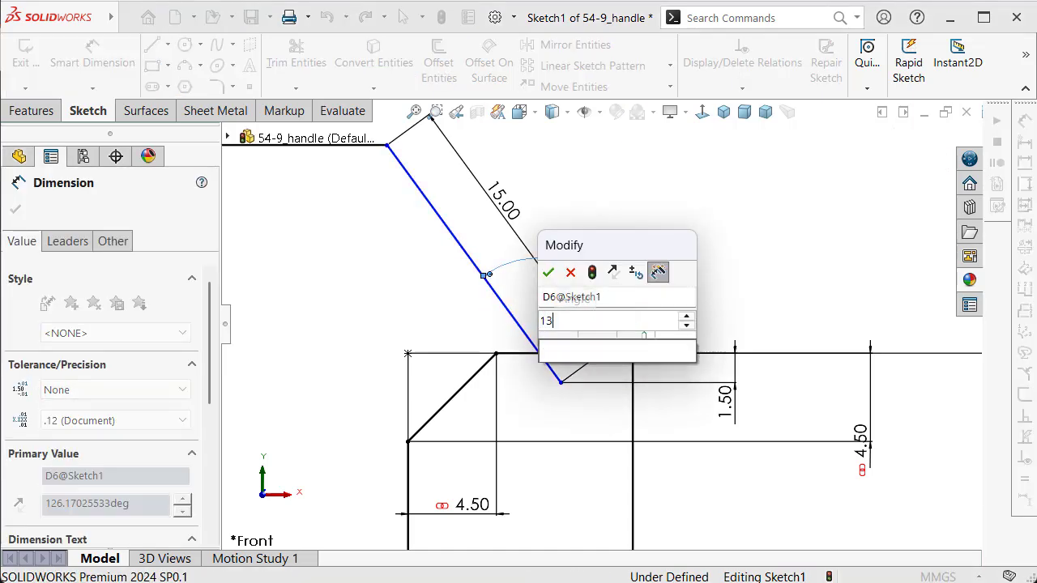
{"action": "type", "text": "15"}
{"action": "key", "text": "Return"}
{"action": "scroll", "coordinate": [575, 405], "scroll_direction": "down", "scroll_amount": 3}
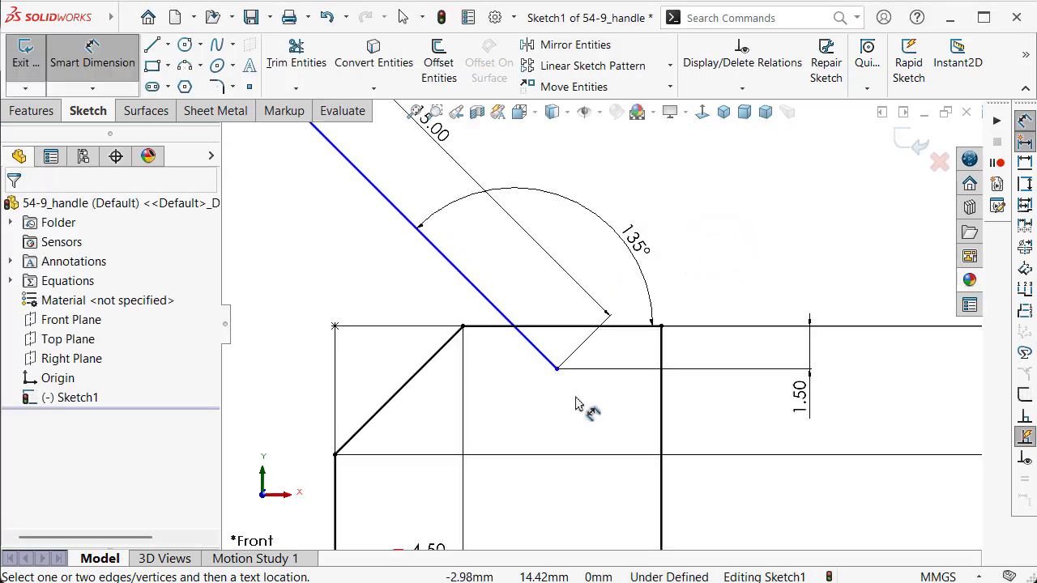
{"action": "key", "text": "Escape"}
Make the inner corner point coincident with the diagonal line
{"action": "left_click", "coordinate": [514, 324]}
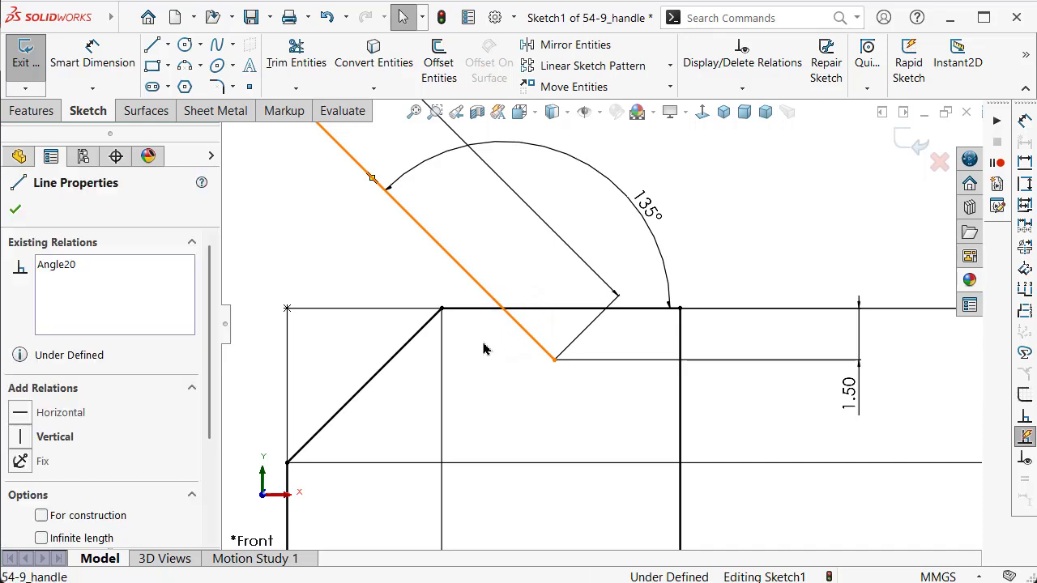
{"action": "left_click", "coordinate": [444, 313]}
{"action": "left_click", "coordinate": [462, 281], "text": "ctrl"}
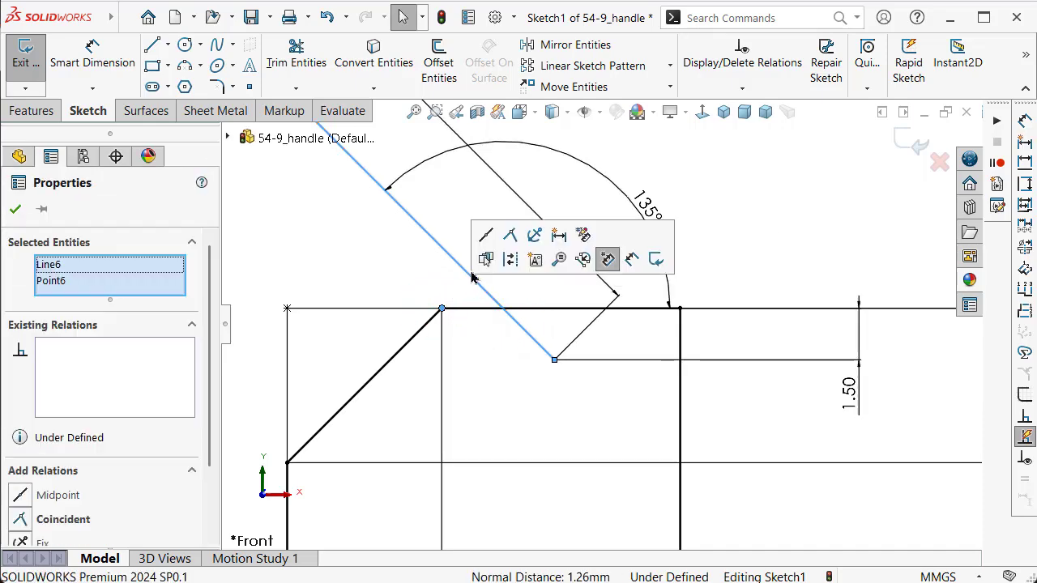
{"action": "left_click", "coordinate": [508, 235]}
{"action": "left_click", "coordinate": [786, 219]}
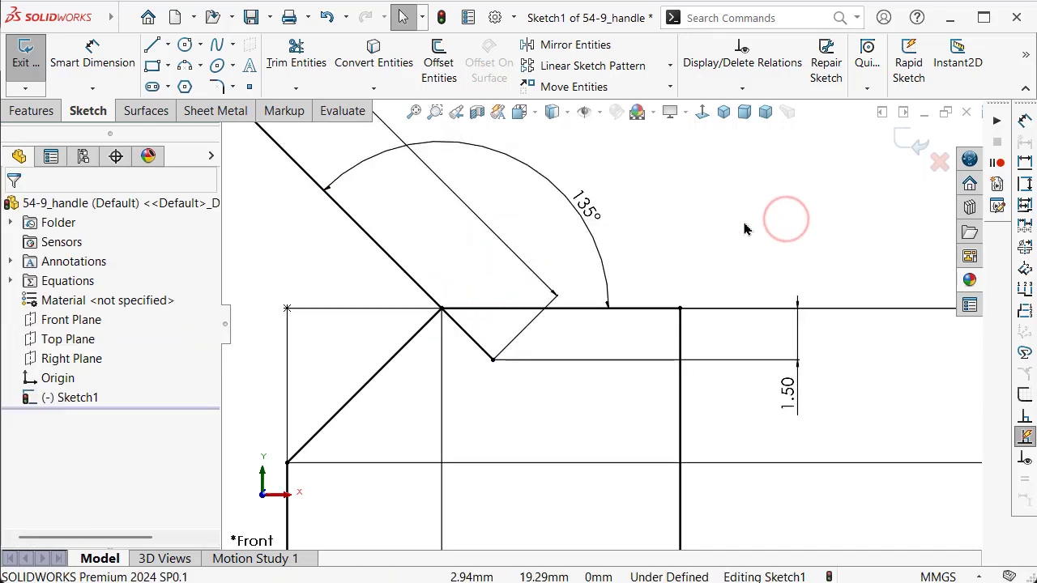
{"action": "scroll", "coordinate": [364, 254], "scroll_direction": "down", "scroll_amount": 2}
{"action": "scroll", "coordinate": [362, 253], "scroll_direction": "down", "scroll_amount": 1}
{"action": "key", "text": "f"}
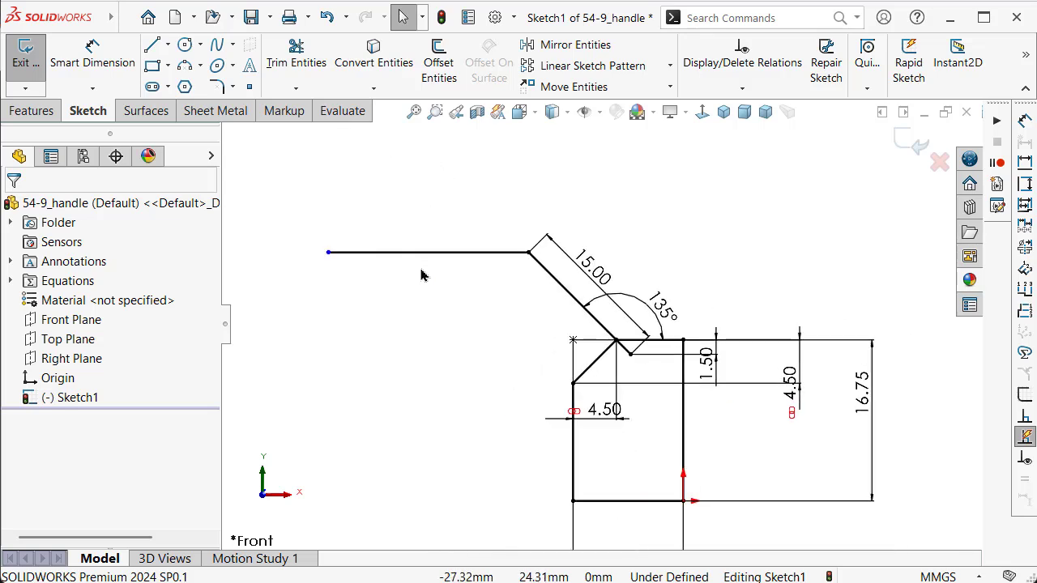
{"action": "right_click_drag", "start_coordinate": [400, 375], "coordinate": [405, 294]}
{"action": "scroll", "coordinate": [410, 261], "scroll_direction": "up", "scroll_amount": 1}
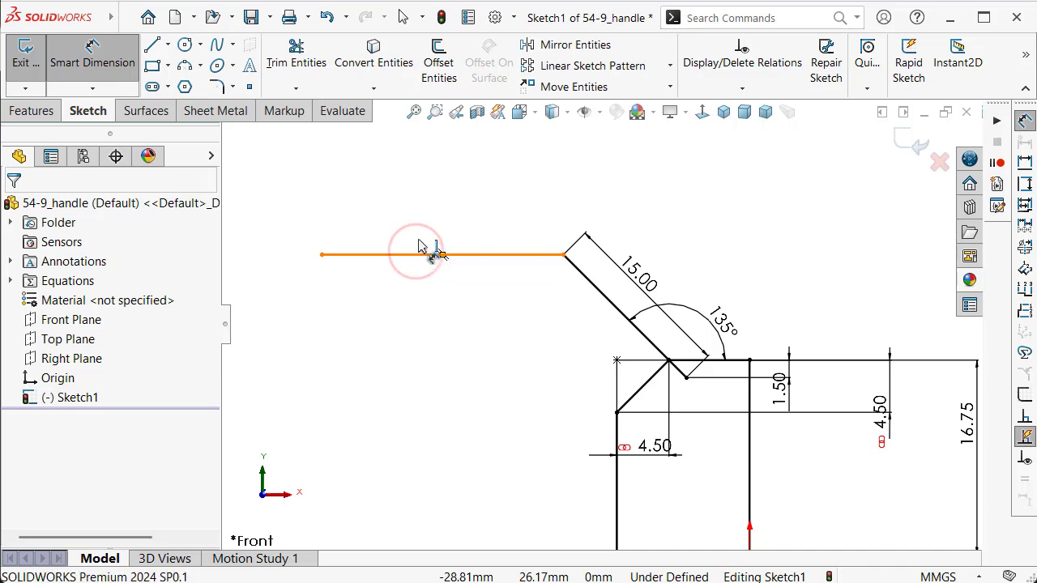
{"action": "left_click", "coordinate": [417, 254]}
{"action": "left_click", "coordinate": [442, 189]}
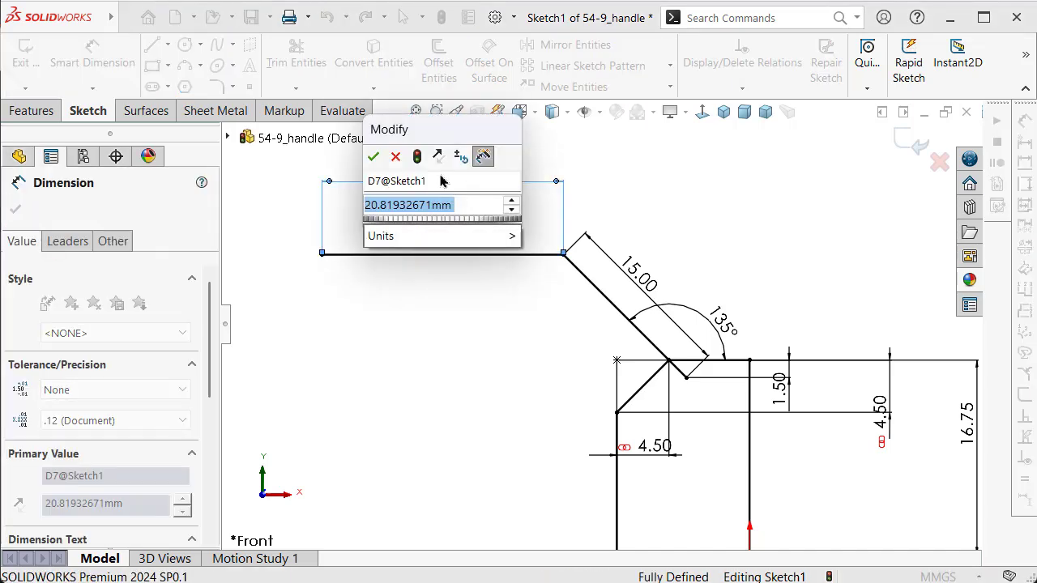
{"action": "type", "text": "55"}
{"action": "key", "text": "Return"}
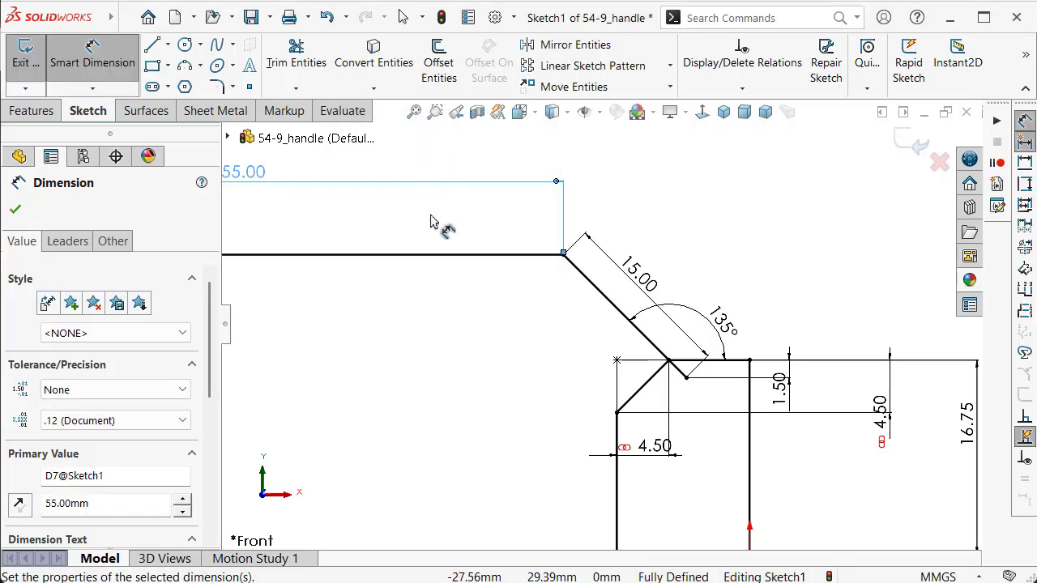
{"action": "key", "text": "Escape"}
{"action": "key", "text": "f"}
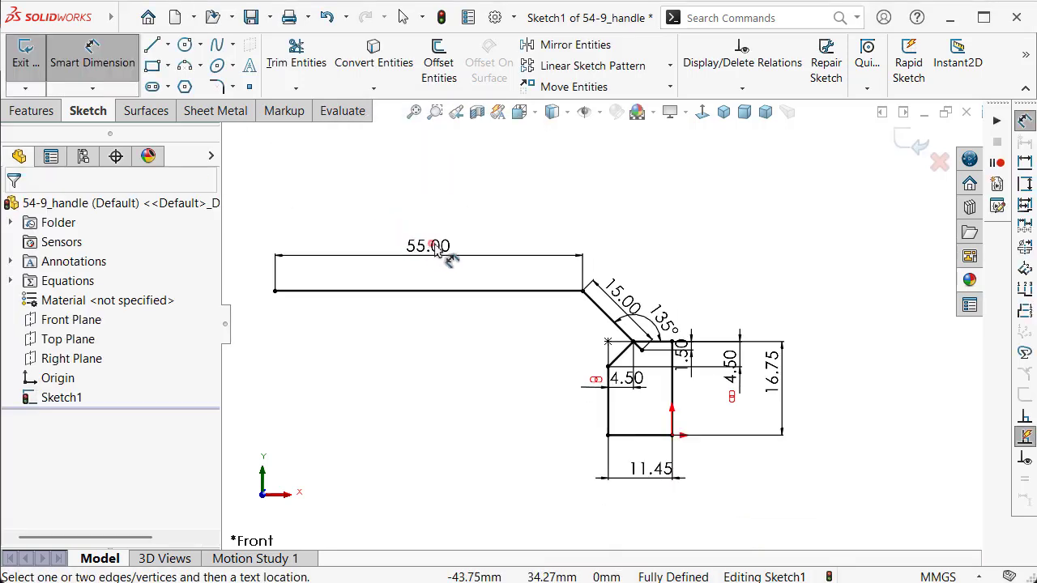
{"action": "mouse_move", "coordinate": [436, 250]}
{"action": "left_mouse_down"}
{"action": "mouse_move", "coordinate": [448, 241]}
{"action": "mouse_move", "coordinate": [443, 225]}
{"action": "left_mouse_up"}
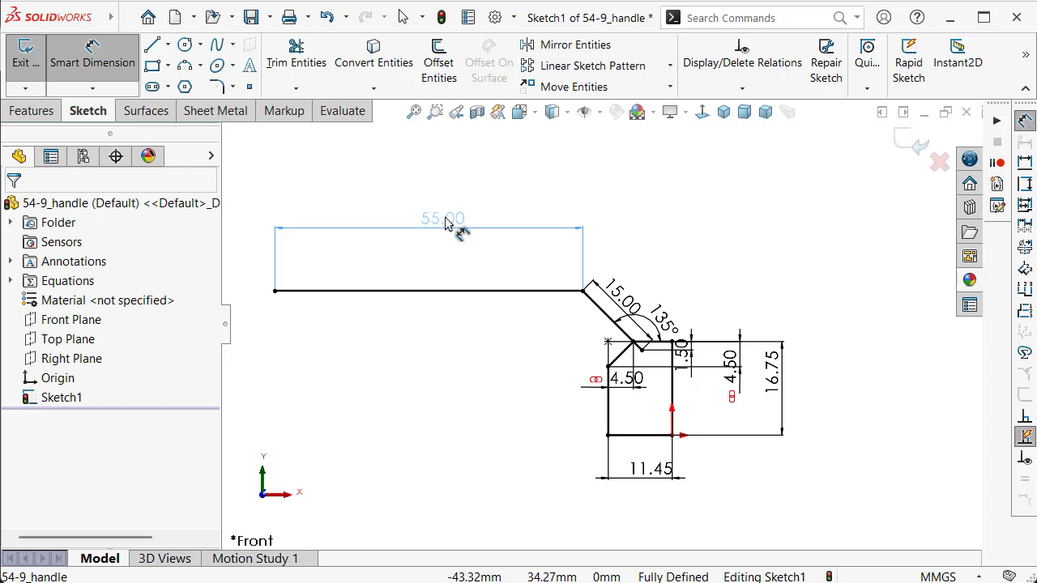
{"action": "left_click", "coordinate": [451, 366]}
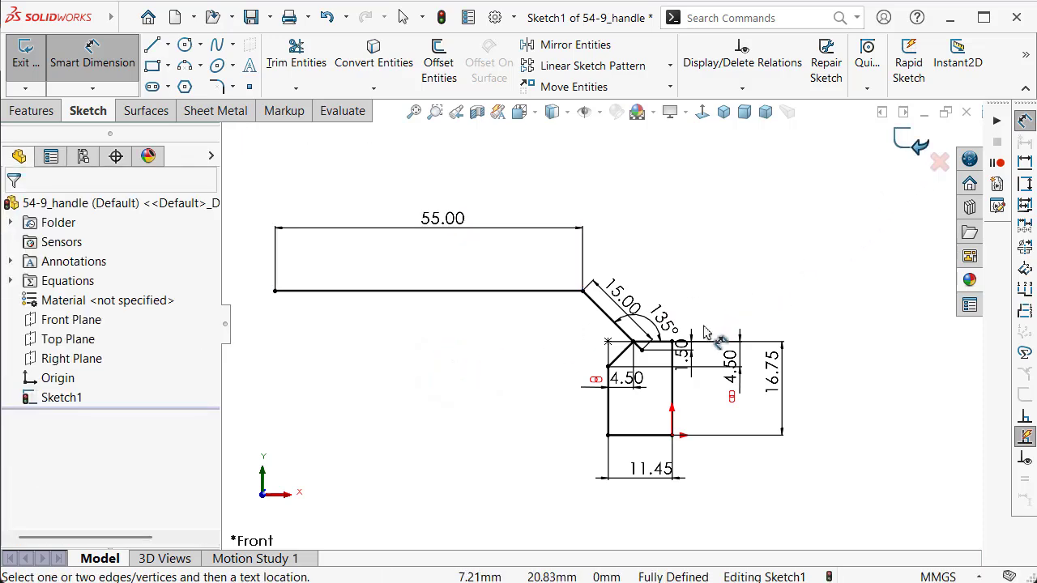
{"action": "scroll", "coordinate": [697, 381], "scroll_direction": "down", "scroll_amount": 2}
{"action": "scroll", "coordinate": [690, 393], "scroll_direction": "up", "scroll_amount": 2}
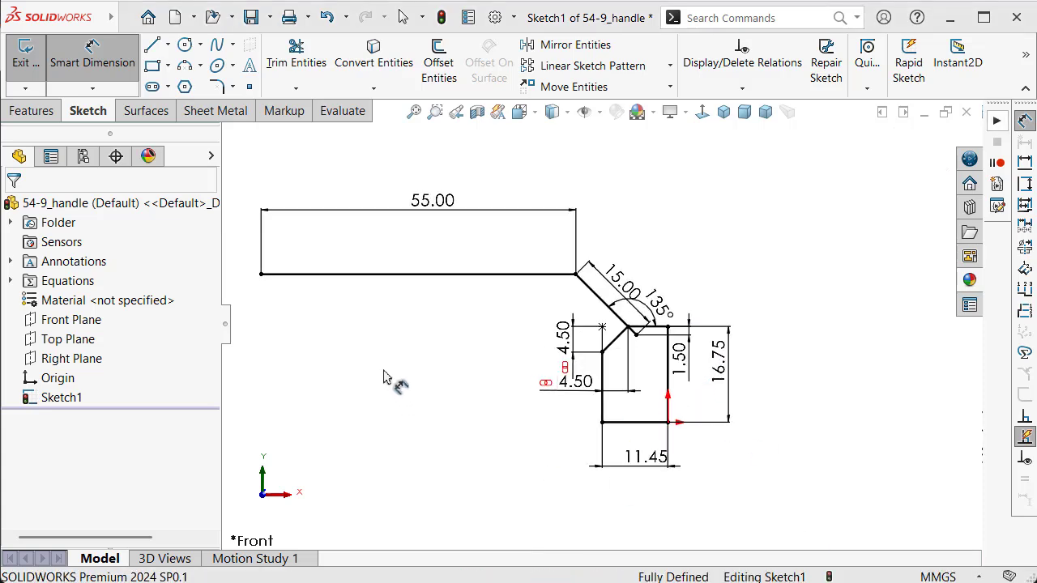
{"action": "scroll", "coordinate": [413, 340], "scroll_direction": "down", "scroll_amount": 1}
{"action": "scroll", "coordinate": [567, 332], "scroll_direction": "down", "scroll_amount": 1}
{"action": "scroll", "coordinate": [630, 343], "scroll_direction": "down", "scroll_amount": 2}
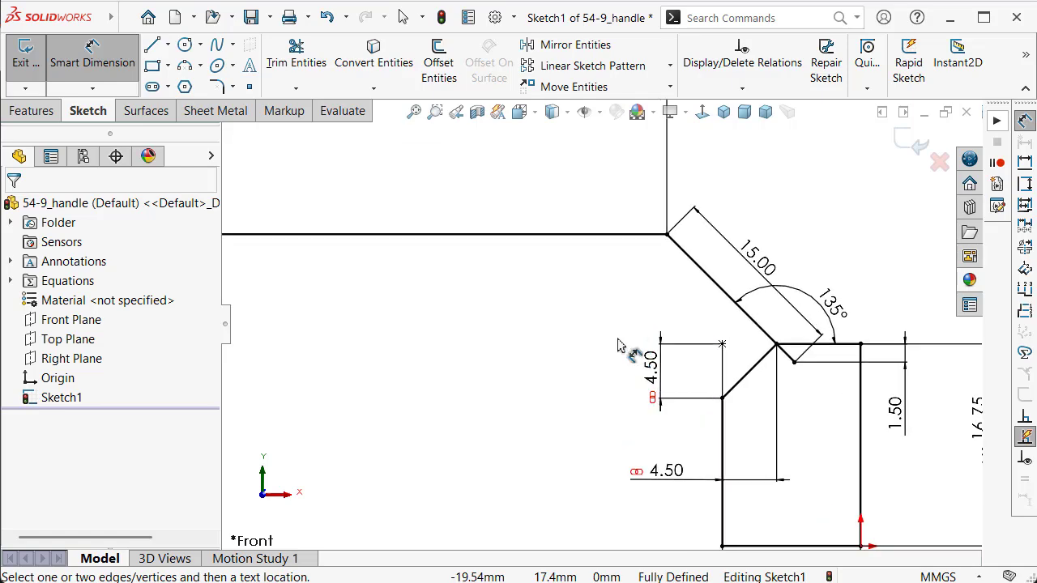
Revolve the closed chamfered profile 360° about Line2 as a solid, with Thin Feature off
{"action": "left_click", "coordinate": [24, 118]}
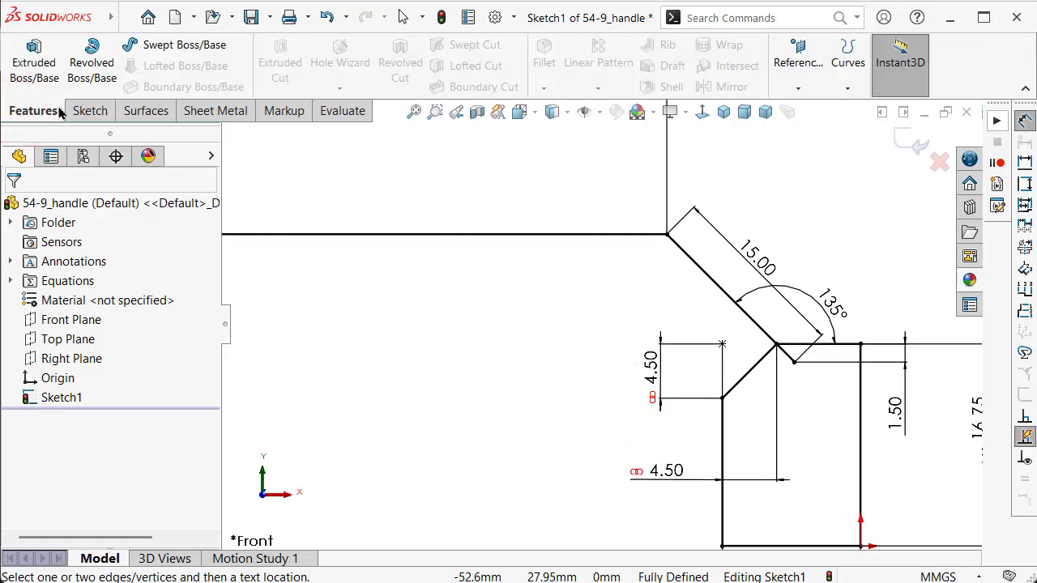
{"action": "left_click", "coordinate": [81, 68]}
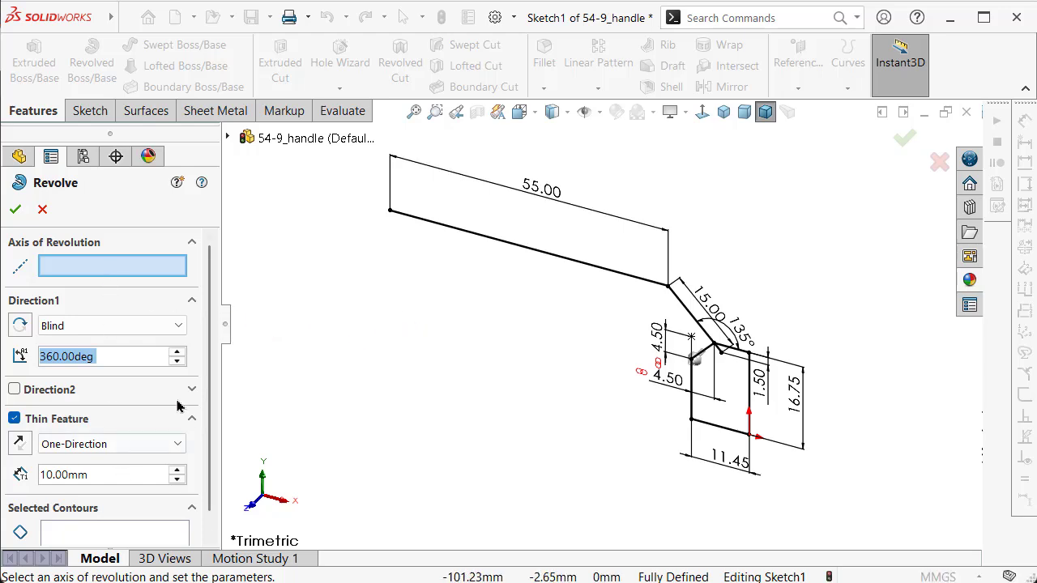
{"action": "left_click_drag", "start_coordinate": [208, 360], "coordinate": [208, 415]}
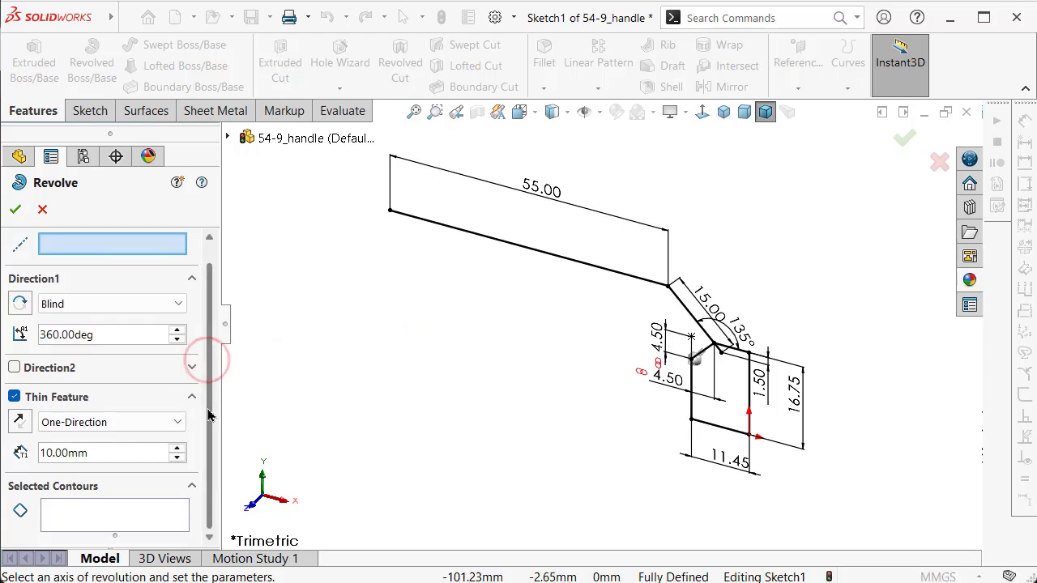
{"action": "left_click", "coordinate": [15, 397]}
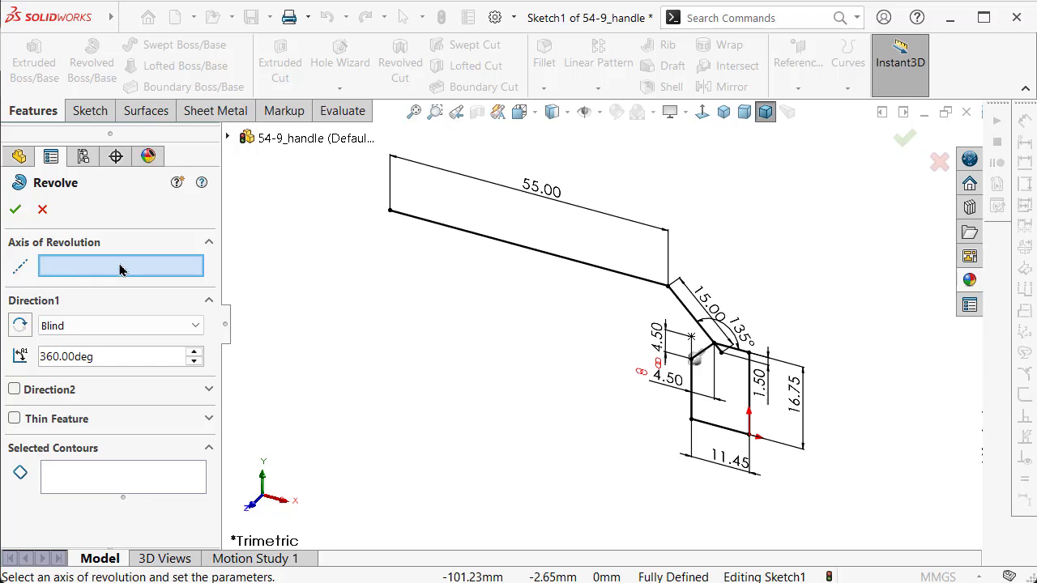
{"action": "left_click", "coordinate": [750, 389]}
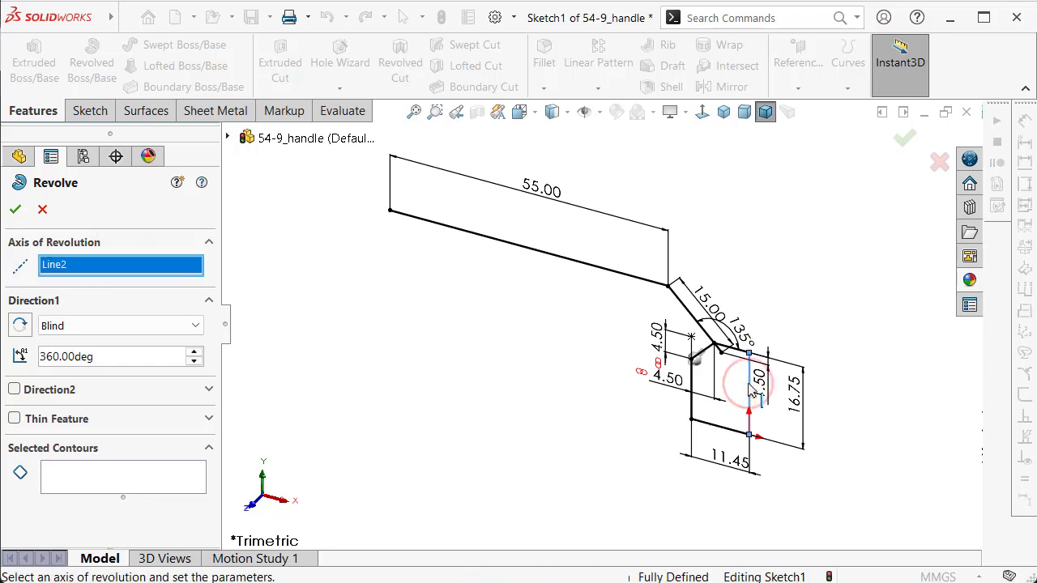
{"action": "left_click", "coordinate": [160, 485]}
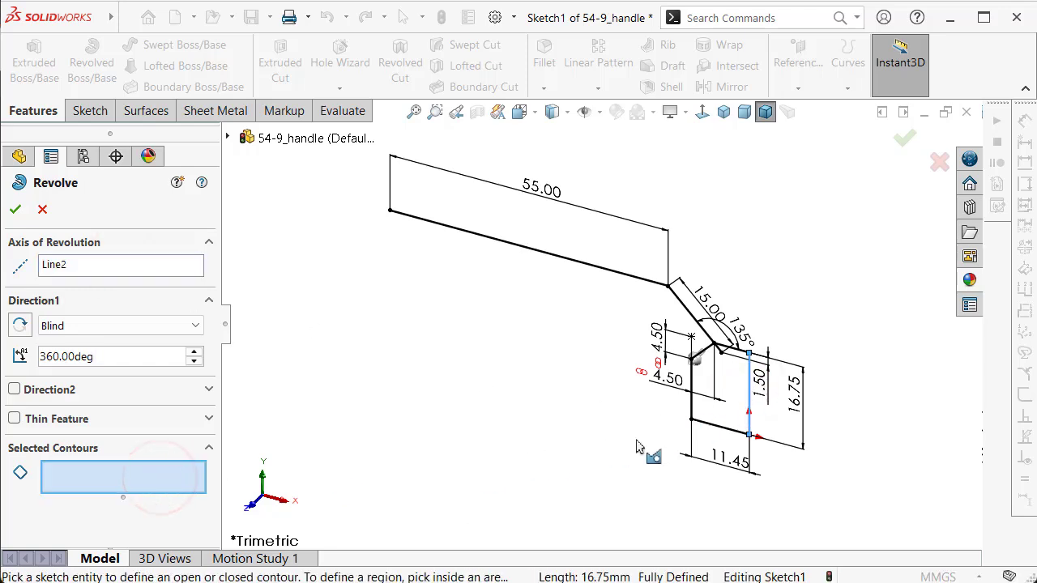
{"action": "left_click", "coordinate": [709, 412]}
{"action": "right_click", "coordinate": [709, 412]}
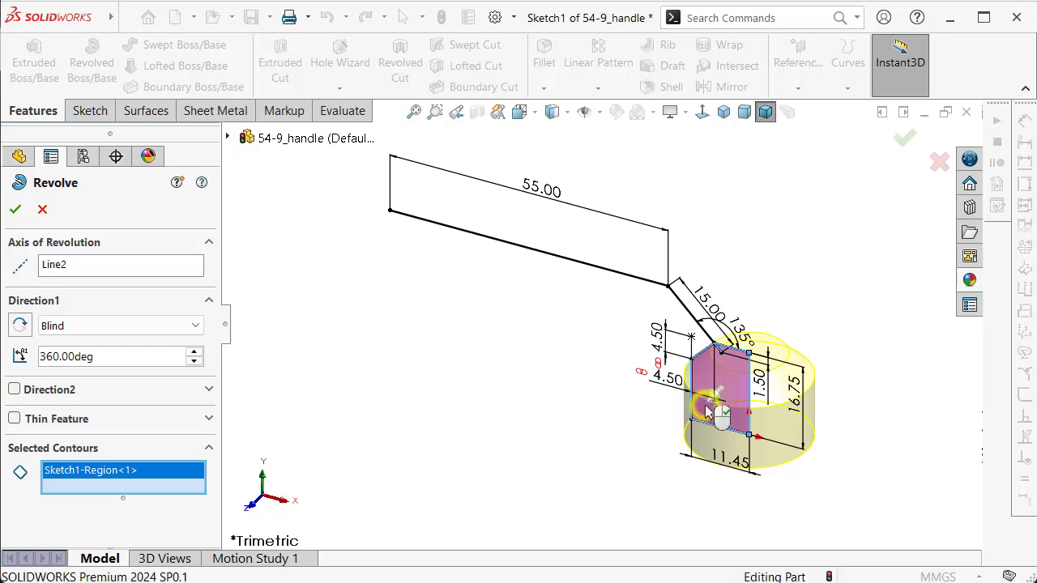
{"action": "left_click", "coordinate": [547, 437]}
Shell the revolved body to a 2.35 mm wall, removing its flat end face
{"action": "mouse_move", "coordinate": [547, 429]}
{"action": "middle_mouse_down"}
{"action": "mouse_move", "coordinate": [561, 367]}
{"action": "mouse_move", "coordinate": [530, 367]}
{"action": "mouse_move", "coordinate": [576, 386]}
{"action": "mouse_move", "coordinate": [582, 162]}
{"action": "middle_mouse_up"}
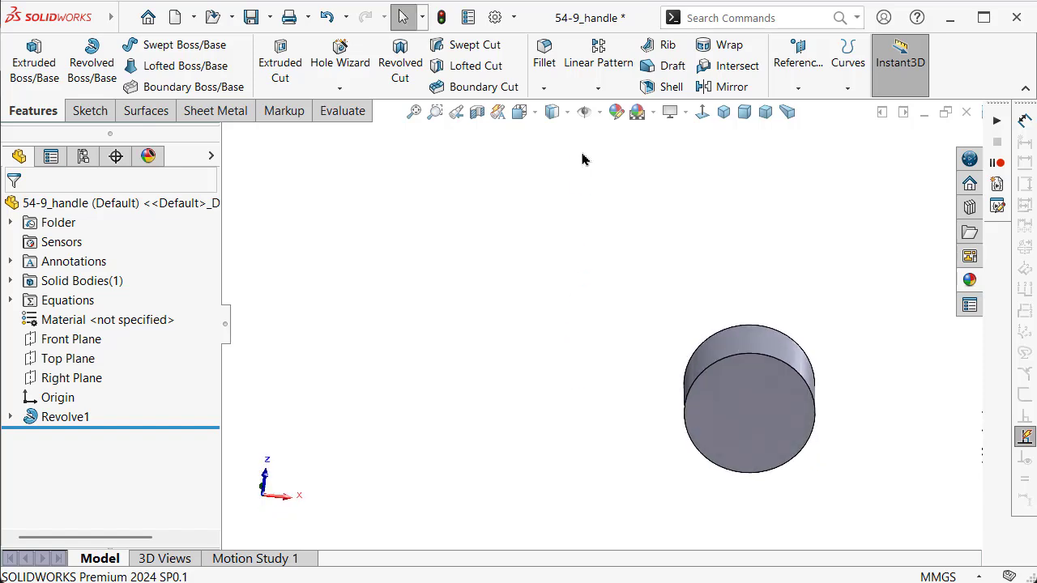
{"action": "left_click", "coordinate": [671, 87]}
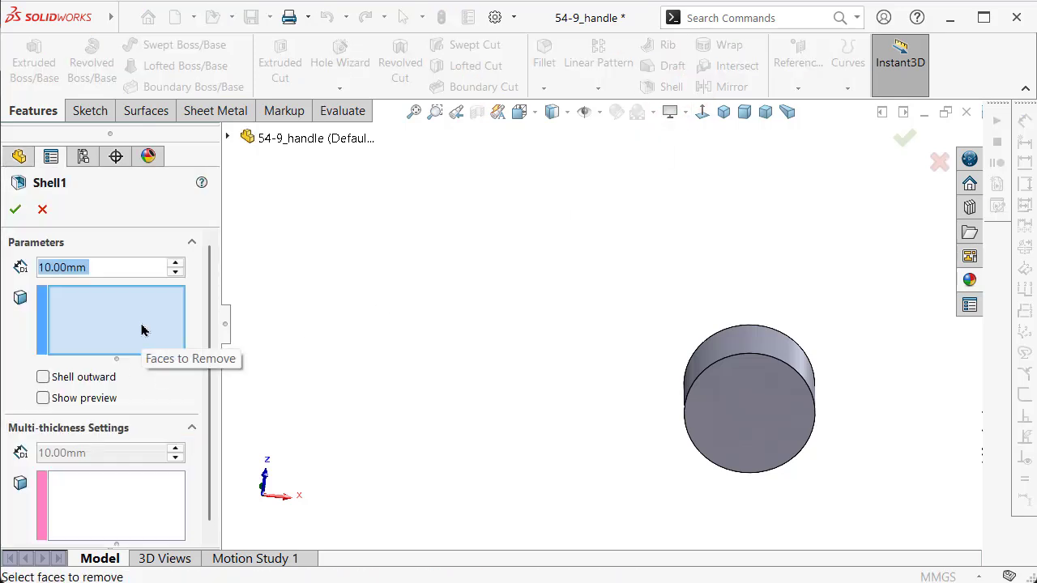
{"action": "type", "text": "2"}
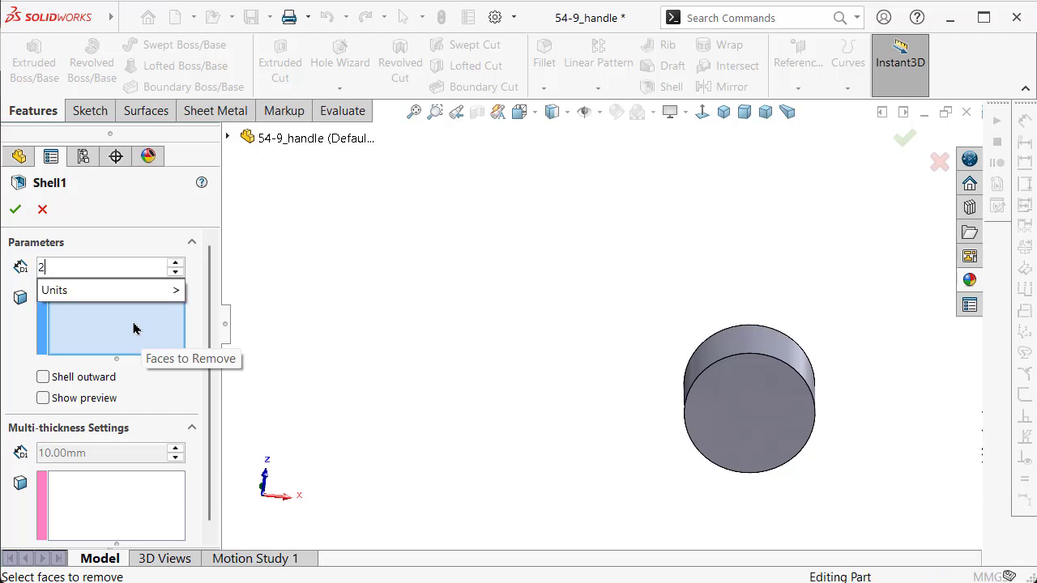
{"action": "type", "text": ",35"}
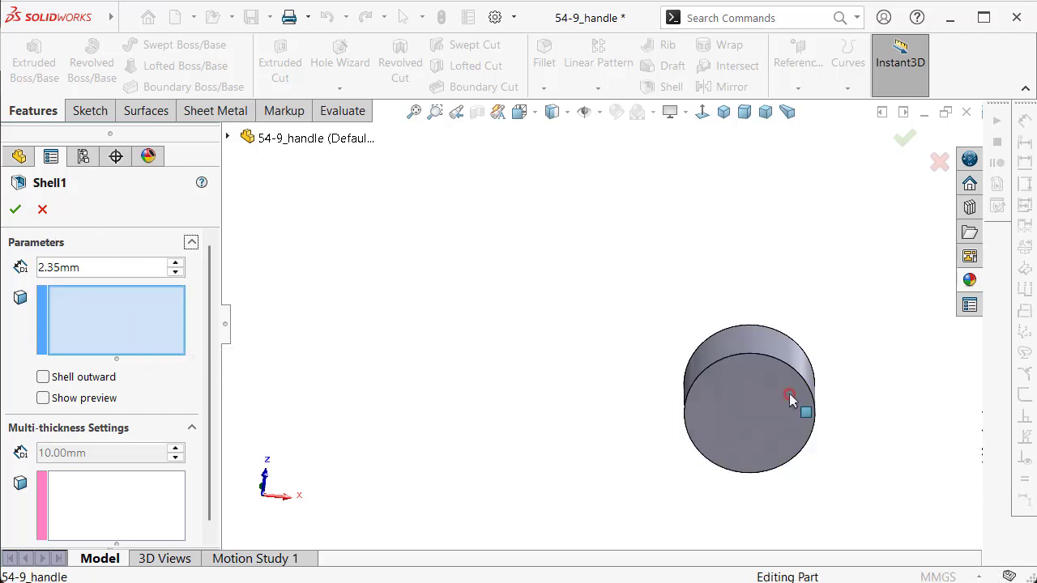
{"action": "left_click", "coordinate": [799, 401]}
{"action": "right_click", "coordinate": [791, 394]}
{"action": "mouse_move", "coordinate": [686, 308]}
{"action": "middle_mouse_down"}
{"action": "mouse_move", "coordinate": [740, 428]}
{"action": "mouse_move", "coordinate": [754, 418]}
{"action": "middle_mouse_up"}
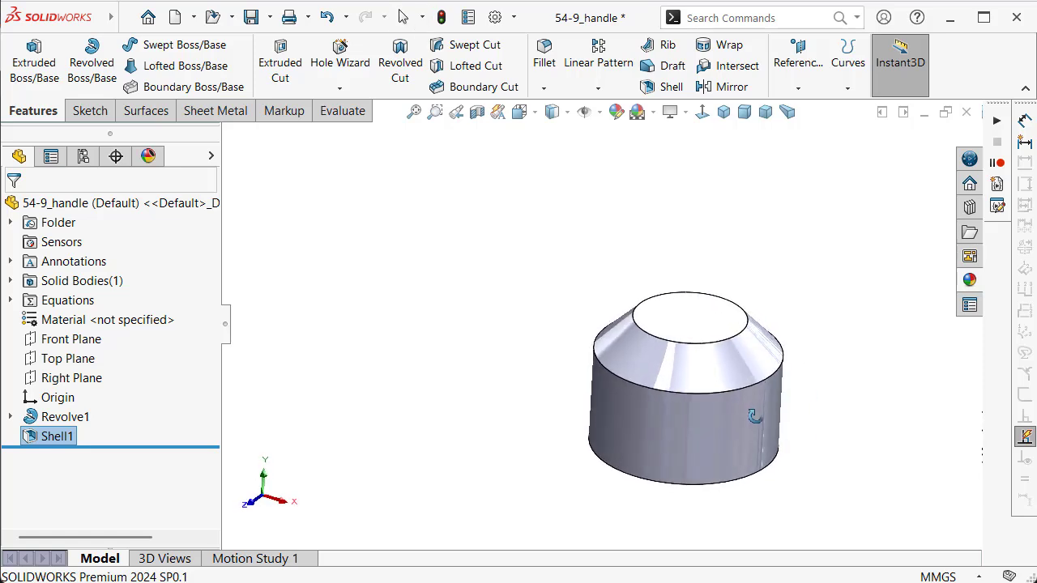
{"action": "key", "text": "Escape"}
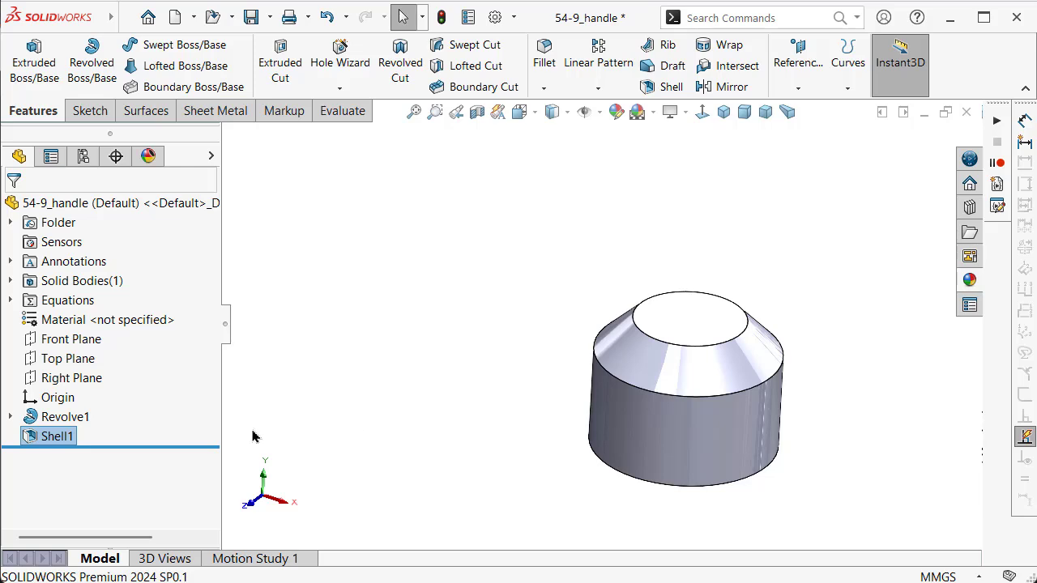
Show the revolve's Sketch1 and open it for editing
{"action": "left_click", "coordinate": [11, 418]}
{"action": "left_click", "coordinate": [77, 436]}
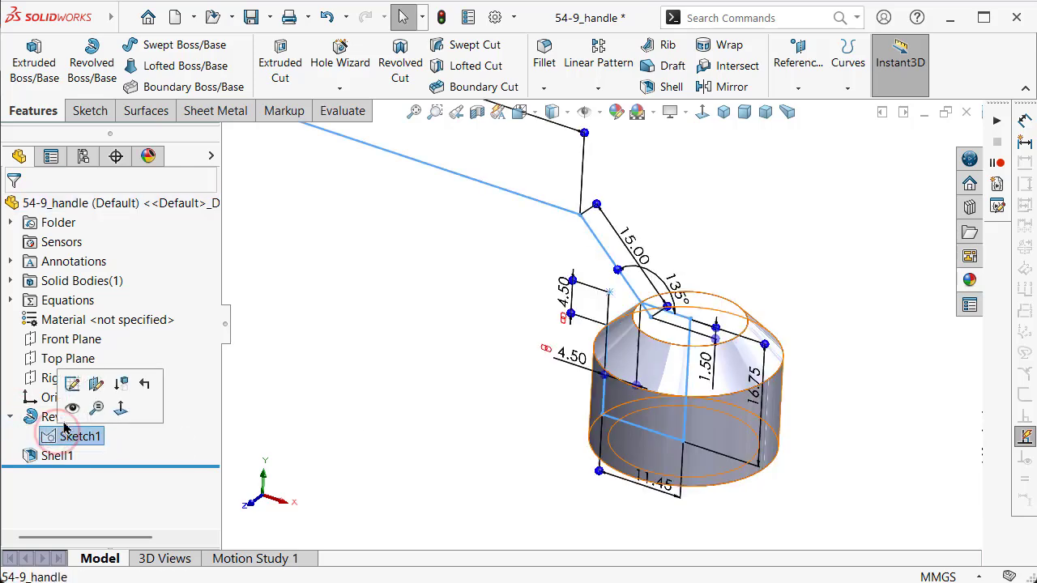
{"action": "left_click", "coordinate": [74, 409]}
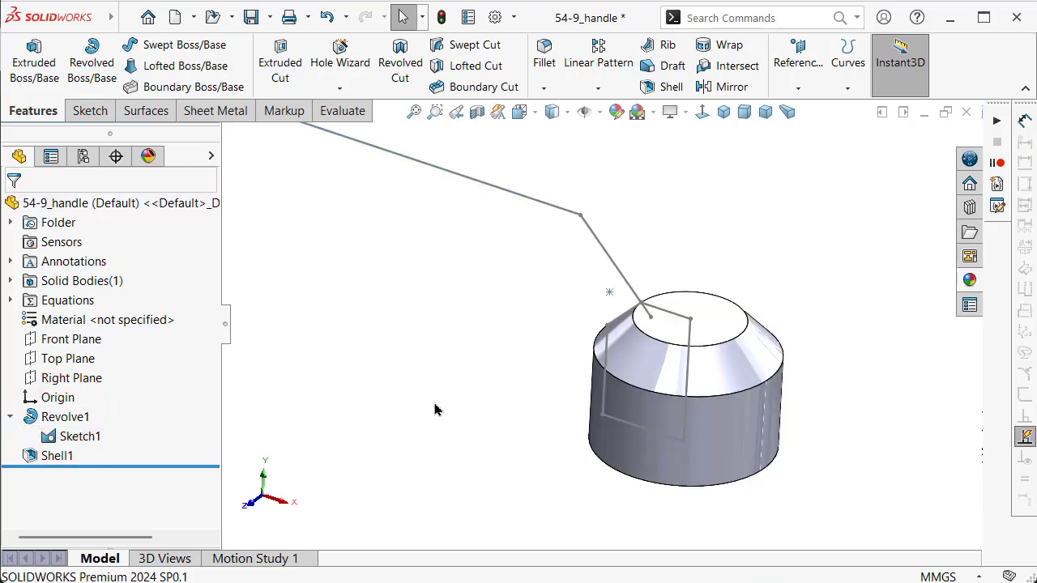
{"action": "middle_click_drag", "start_coordinate": [434, 409], "coordinate": [463, 351]}
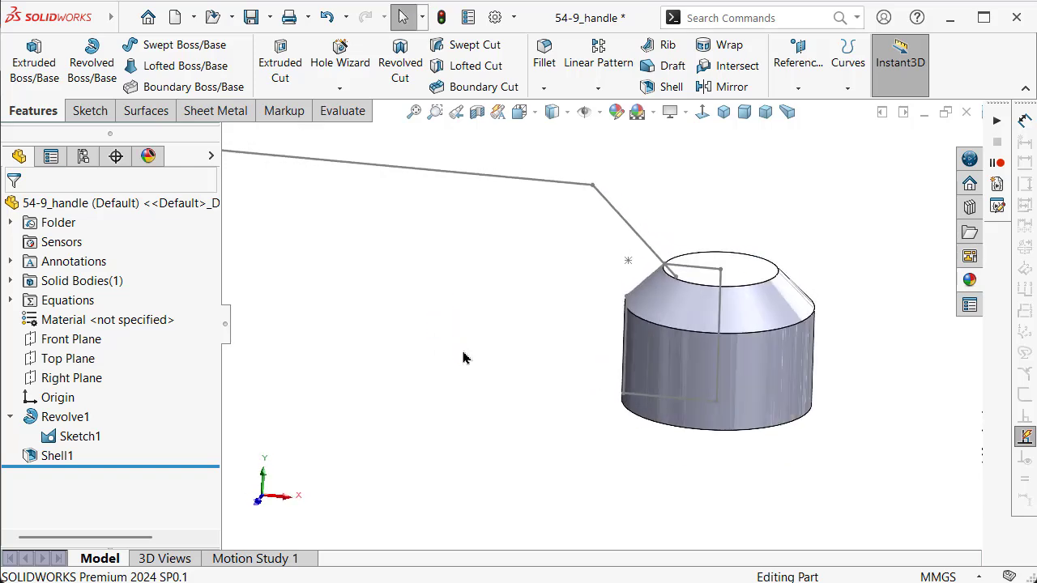
{"action": "scroll", "coordinate": [464, 357], "scroll_direction": "up", "scroll_amount": 1}
{"action": "left_click", "coordinate": [539, 210]}
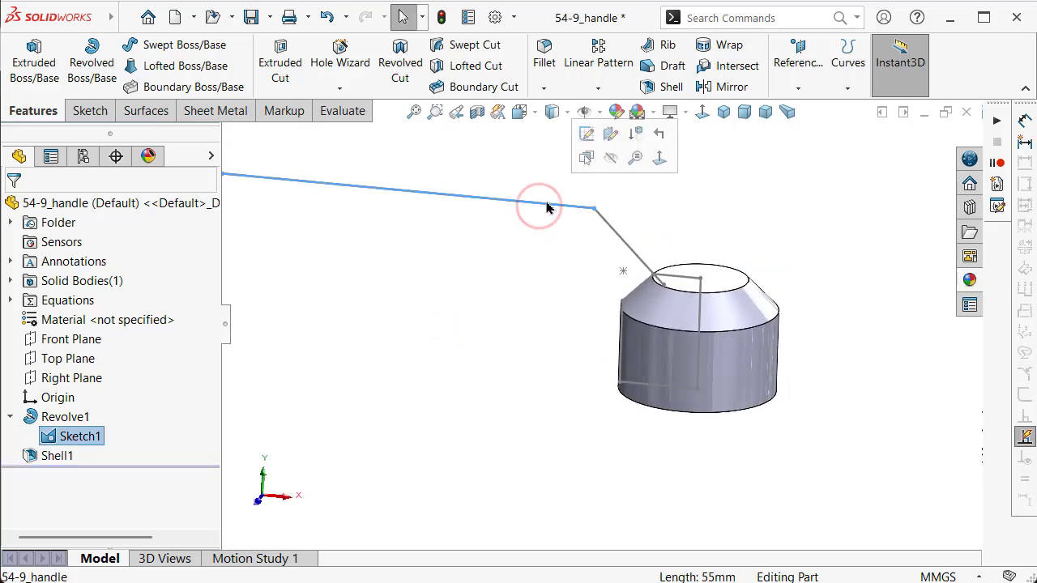
{"action": "left_click", "coordinate": [586, 136]}
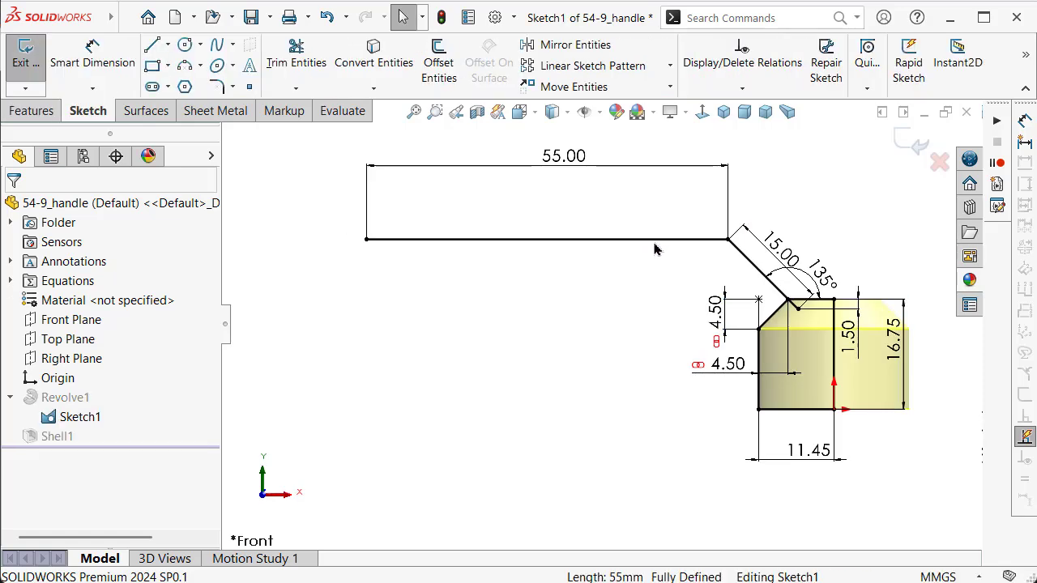
Add an R5 sketch fillet at the corner between the 55 and 15 mm lines, then exit the sketch
{"action": "left_click", "coordinate": [218, 87]}
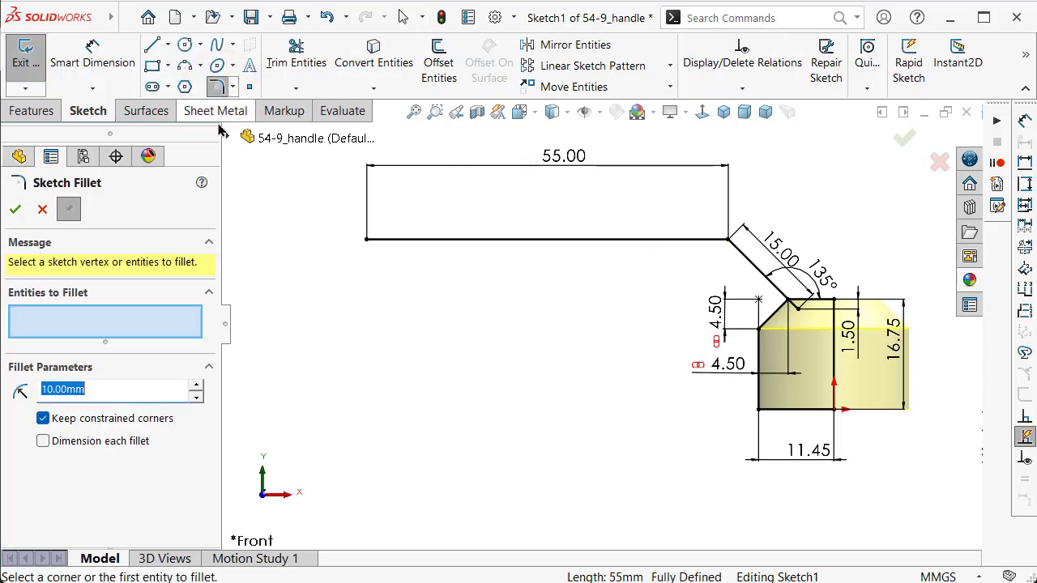
{"action": "type", "text": "3"}
{"action": "left_click", "coordinate": [324, 475]}
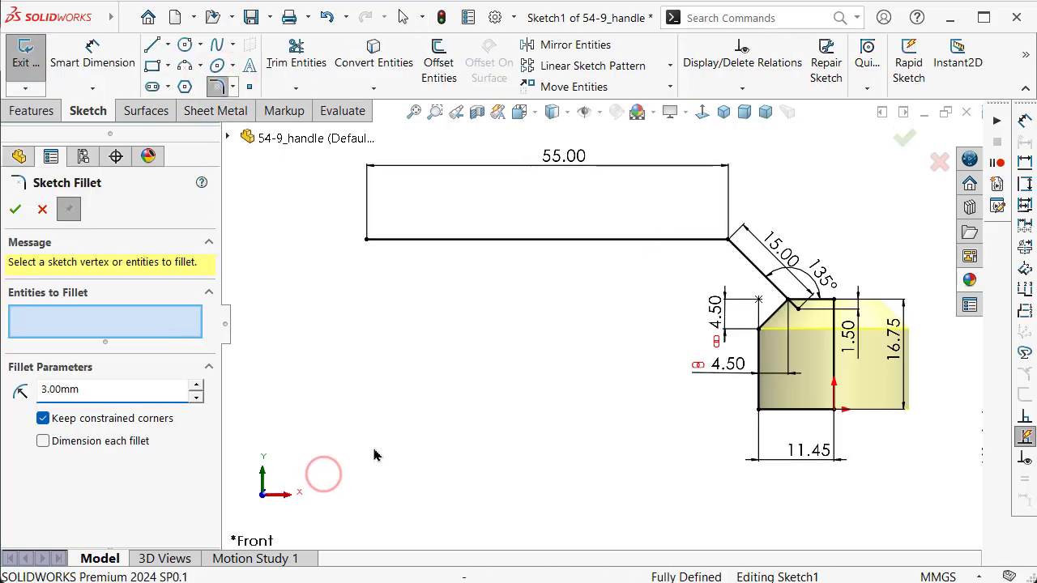
{"action": "left_click", "coordinate": [728, 243]}
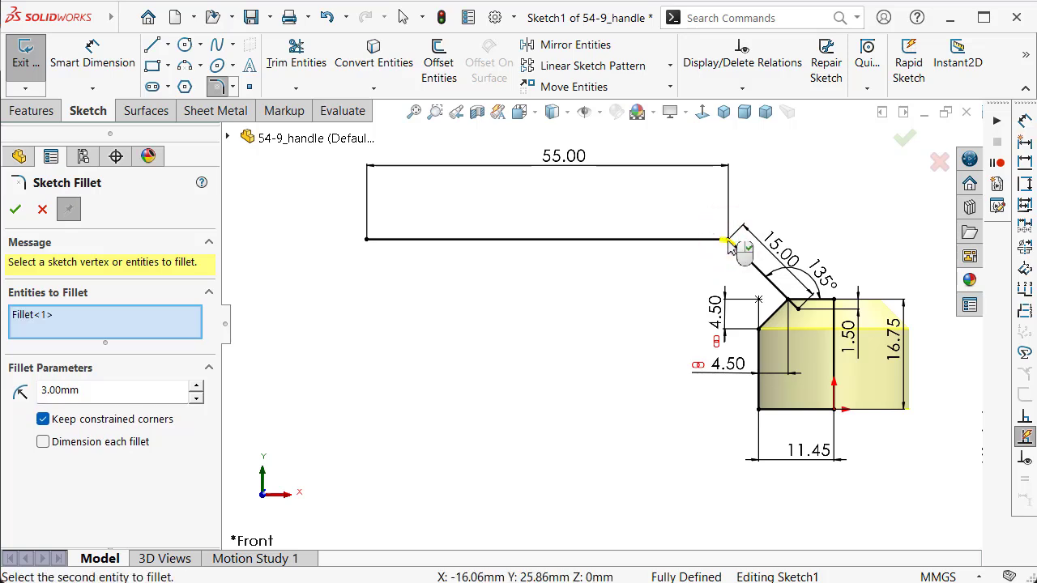
{"action": "double_click", "coordinate": [100, 390]}
{"action": "type", "text": "5"}
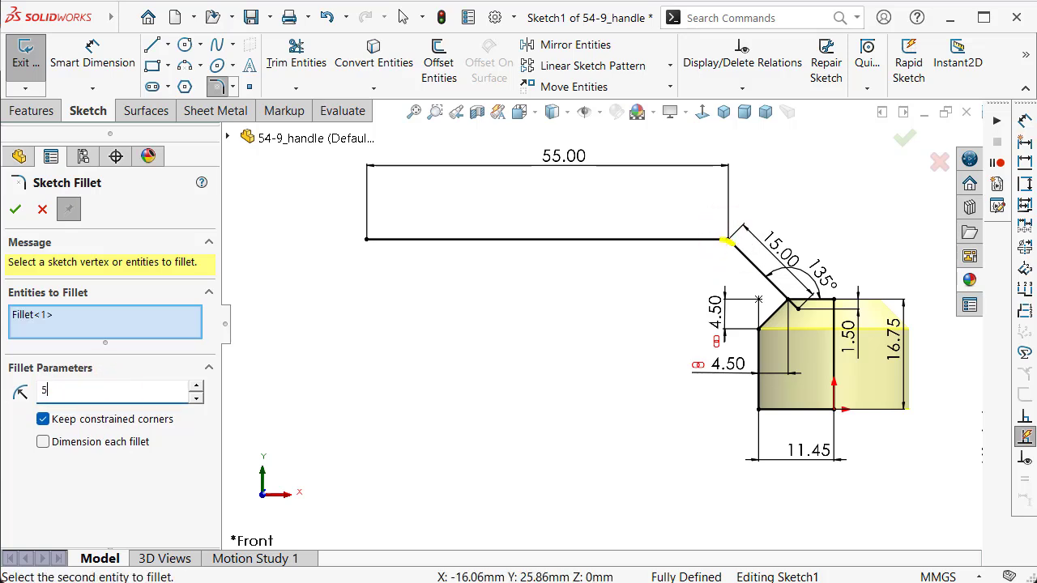
{"action": "left_click", "coordinate": [15, 209]}
{"action": "left_click", "coordinate": [453, 355]}
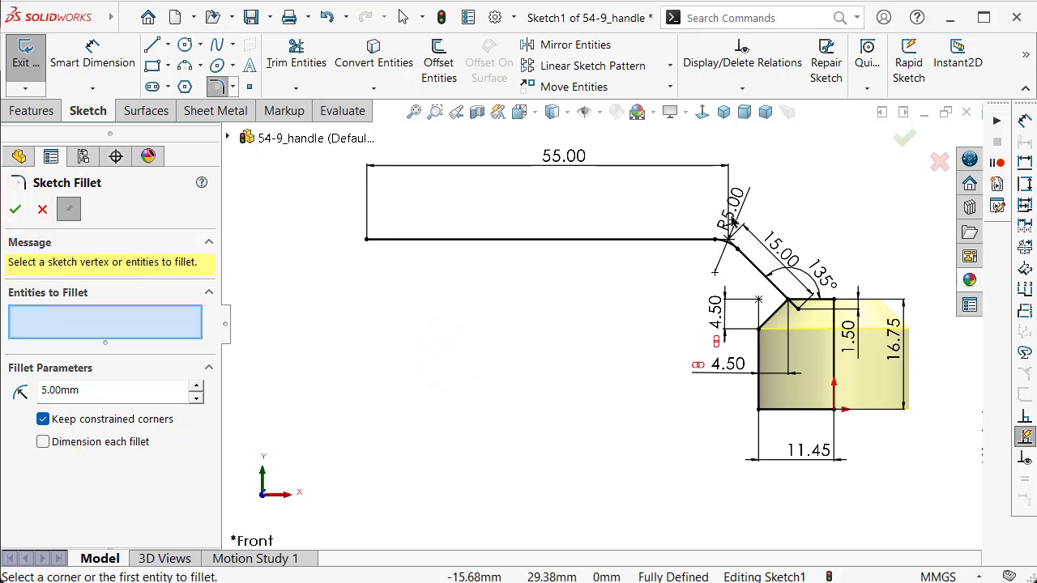
{"action": "left_click", "coordinate": [905, 137]}
{"action": "left_click_drag", "start_coordinate": [731, 207], "coordinate": [758, 166]}
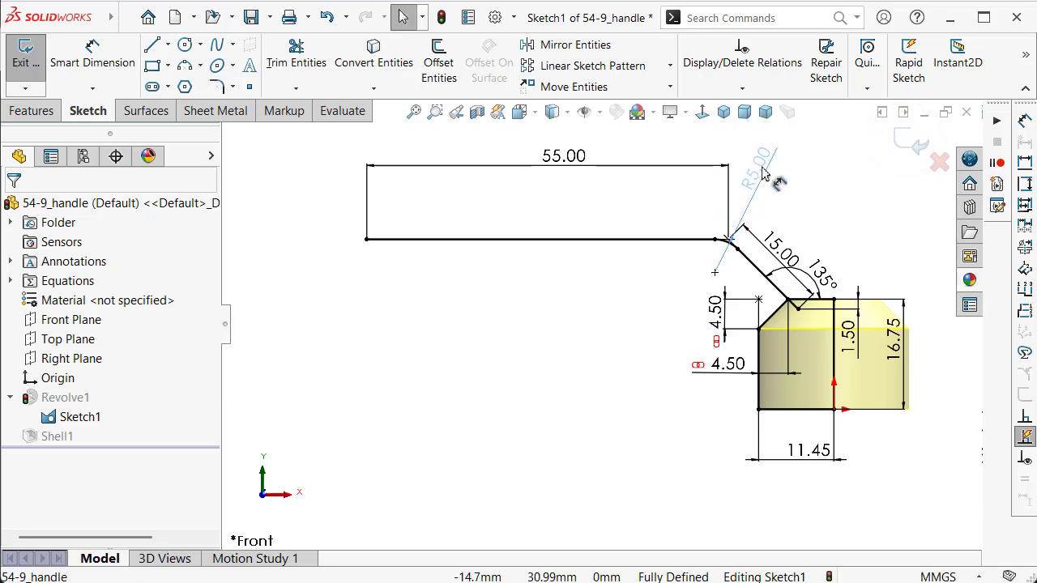
{"action": "left_click", "coordinate": [881, 216]}
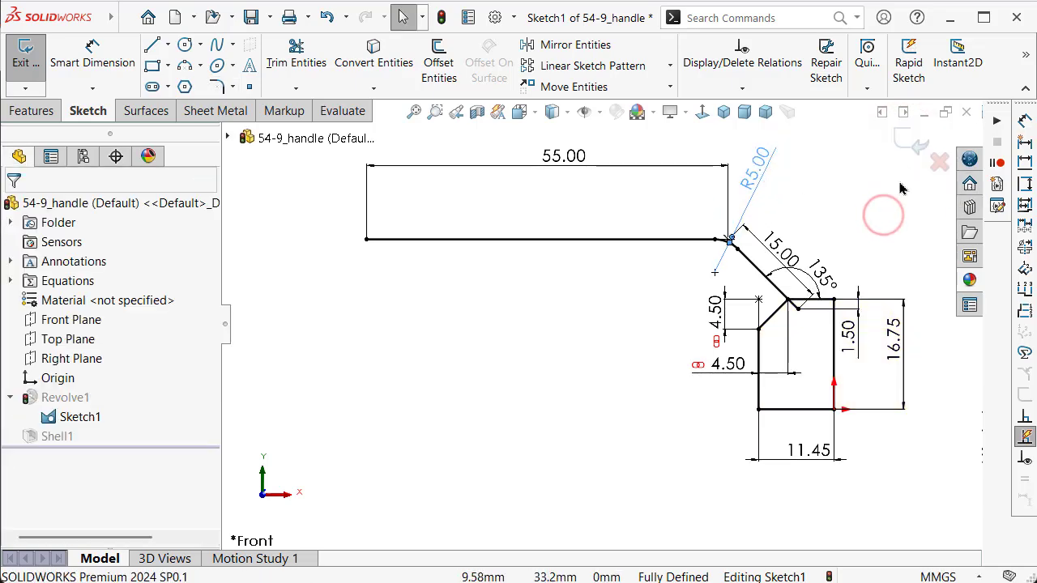
{"action": "left_click", "coordinate": [908, 150]}
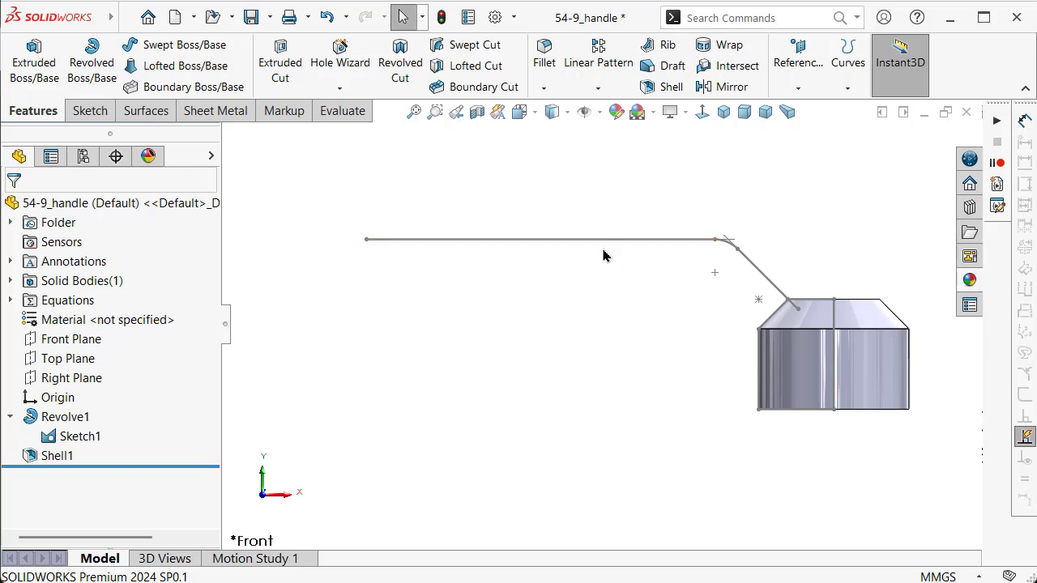
Select the handle sketch chain and start a thin extrusion 6.375 mm thick
{"action": "middle_click_drag", "start_coordinate": [601, 274], "coordinate": [577, 347]}
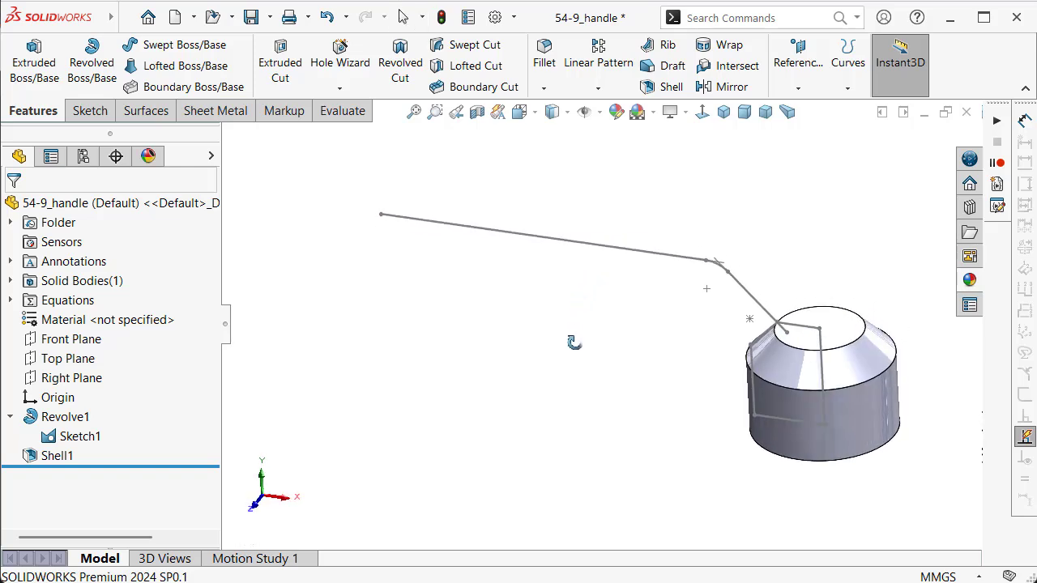
{"action": "right_click", "coordinate": [590, 251]}
{"action": "left_click", "coordinate": [620, 257]}
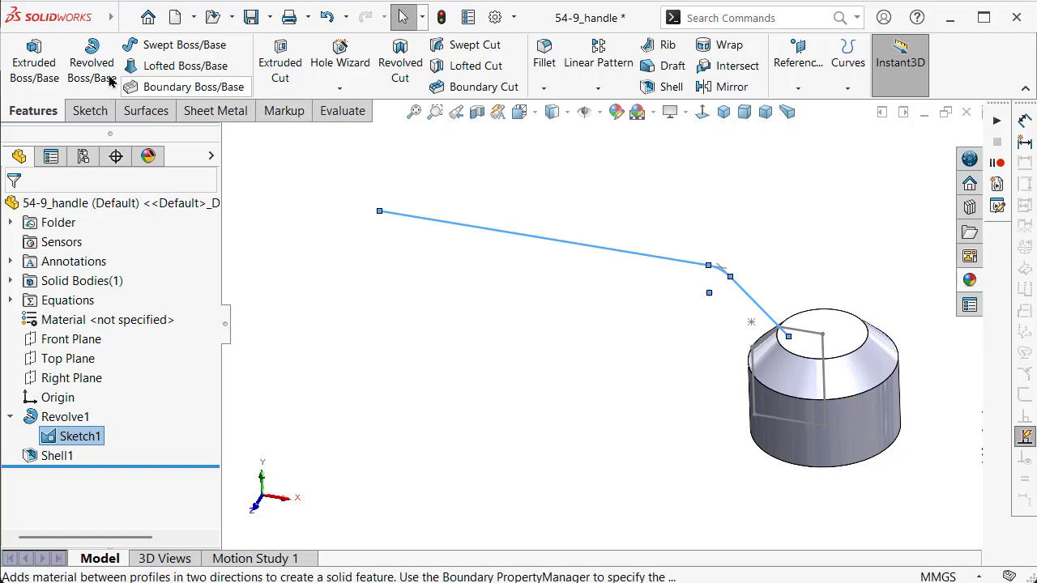
{"action": "left_click", "coordinate": [39, 71]}
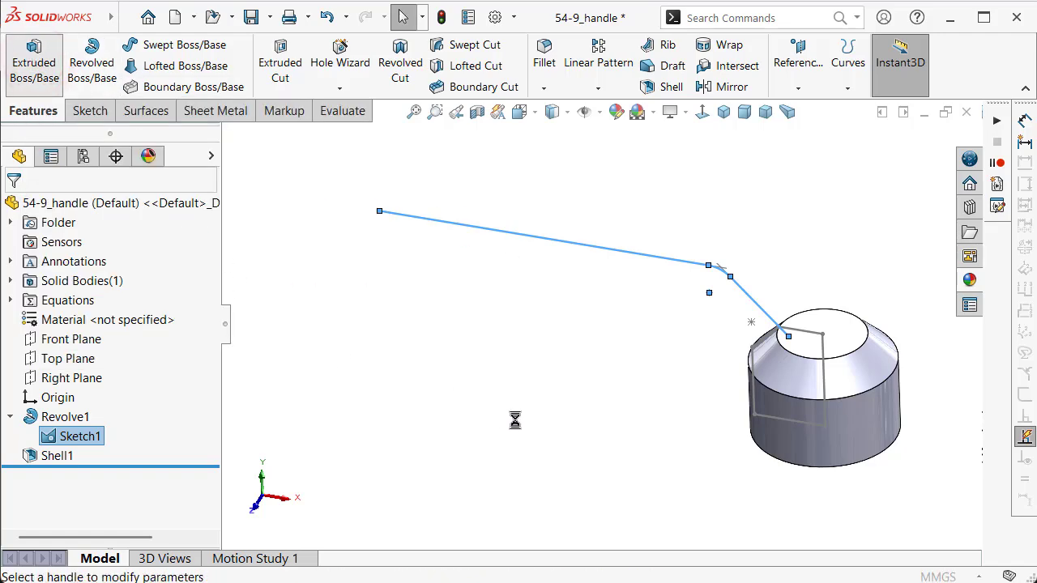
{"action": "mouse_move", "coordinate": [516, 405]}
{"action": "middle_mouse_down"}
{"action": "mouse_move", "coordinate": [523, 335]}
{"action": "mouse_move", "coordinate": [545, 339]}
{"action": "mouse_move", "coordinate": [535, 334]}
{"action": "middle_mouse_up"}
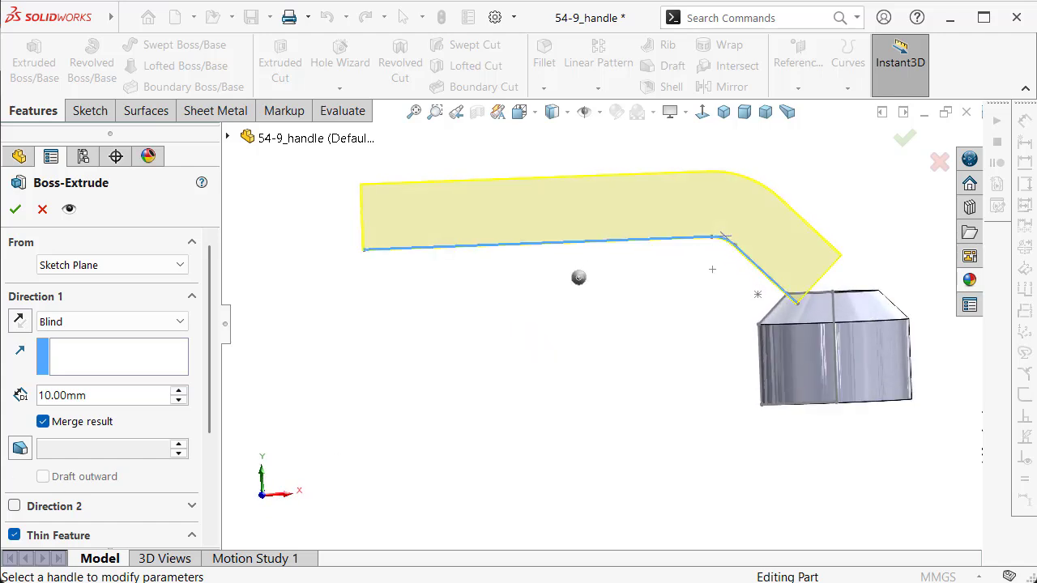
{"action": "mouse_move", "coordinate": [209, 362]}
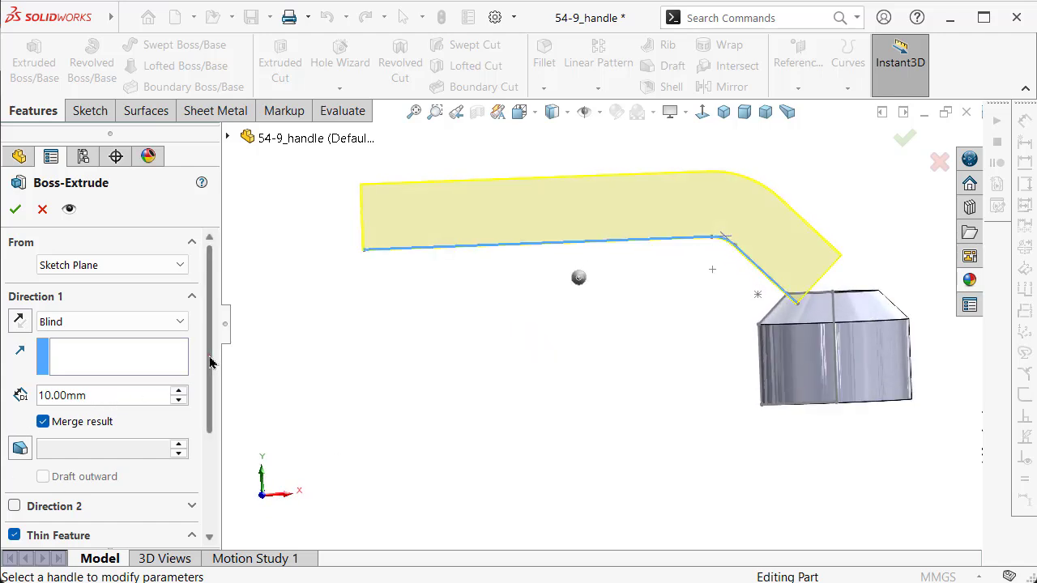
{"action": "left_click_drag", "start_coordinate": [209, 362], "coordinate": [212, 459]}
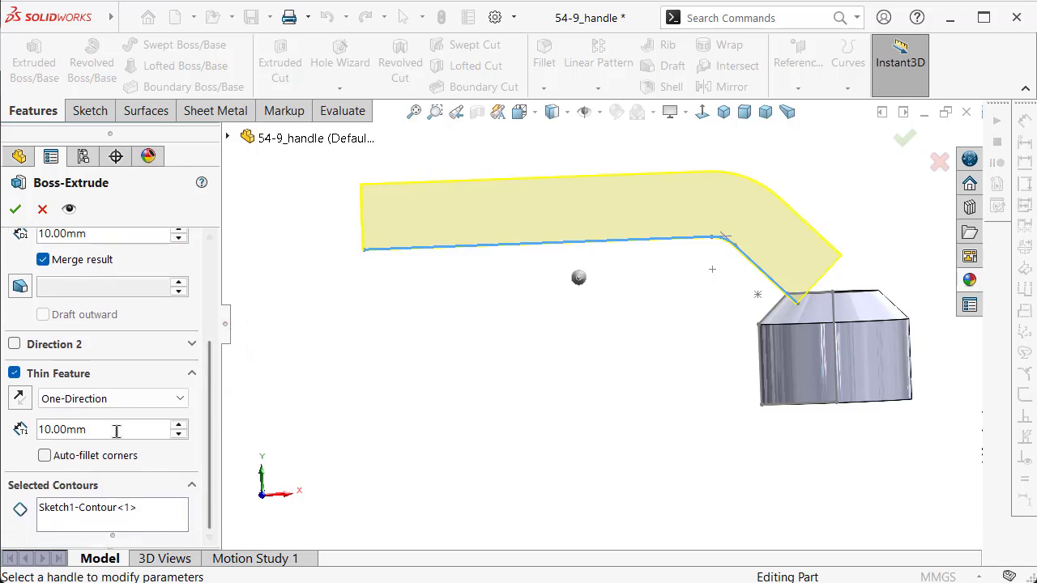
{"action": "left_click_drag", "start_coordinate": [116, 431], "coordinate": [12, 450]}
{"action": "type", "text": "6"}
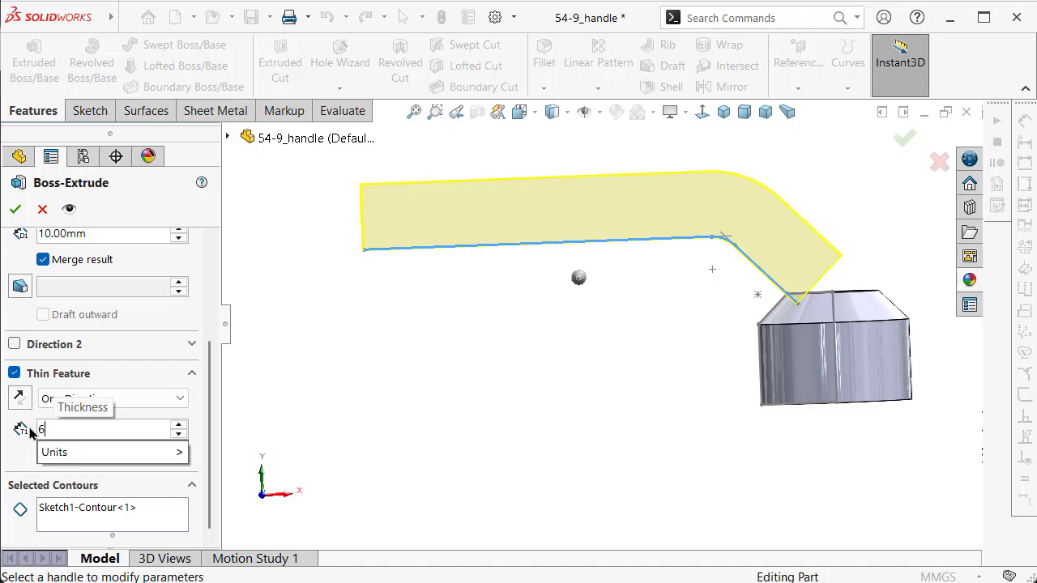
{"action": "type", "text": ","}
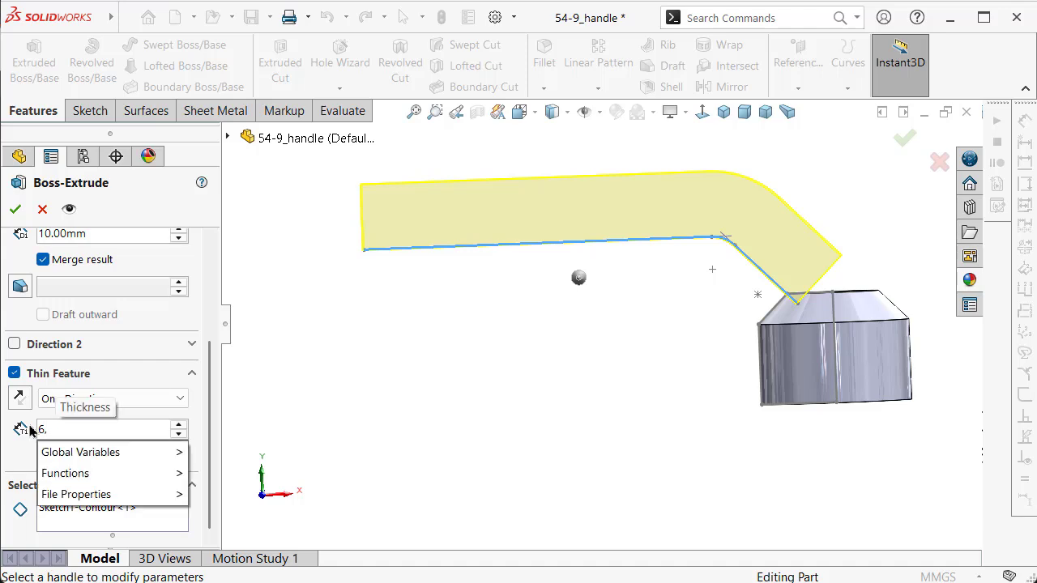
{"action": "type", "text": "375"}
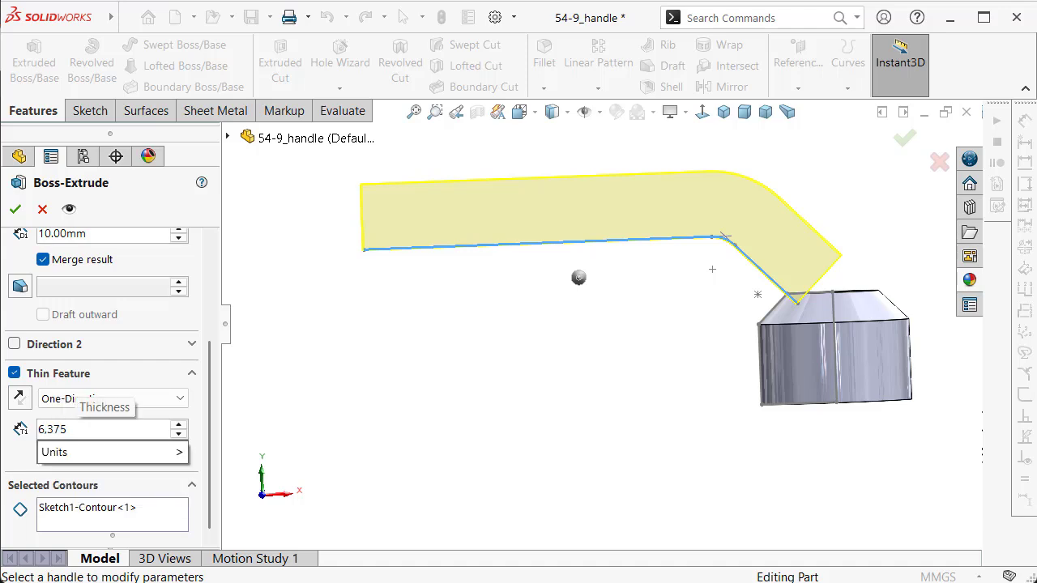
{"action": "key", "text": "Return"}
Reverse the thin wall side, set a 10 mm Mid Plane depth and accept the extrusion
{"action": "left_click", "coordinate": [20, 398]}
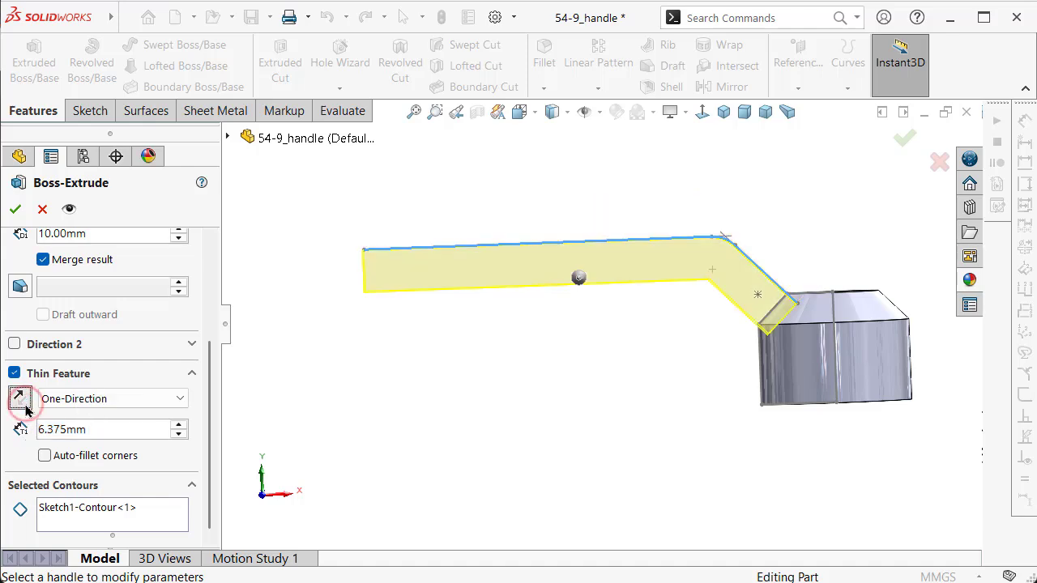
{"action": "middle_click_drag", "start_coordinate": [420, 385], "coordinate": [412, 496]}
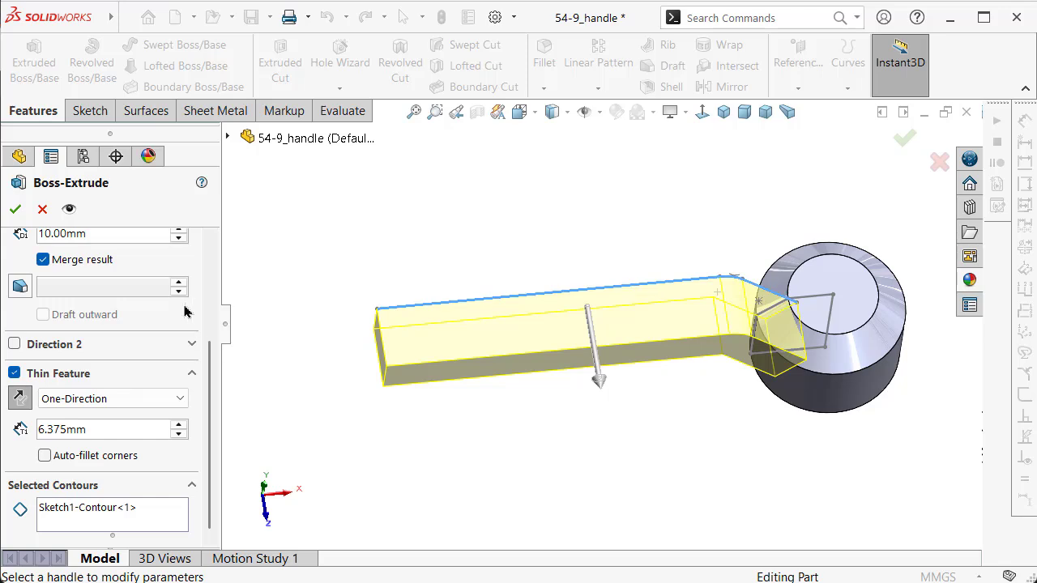
{"action": "left_click_drag", "start_coordinate": [209, 371], "coordinate": [206, 266]}
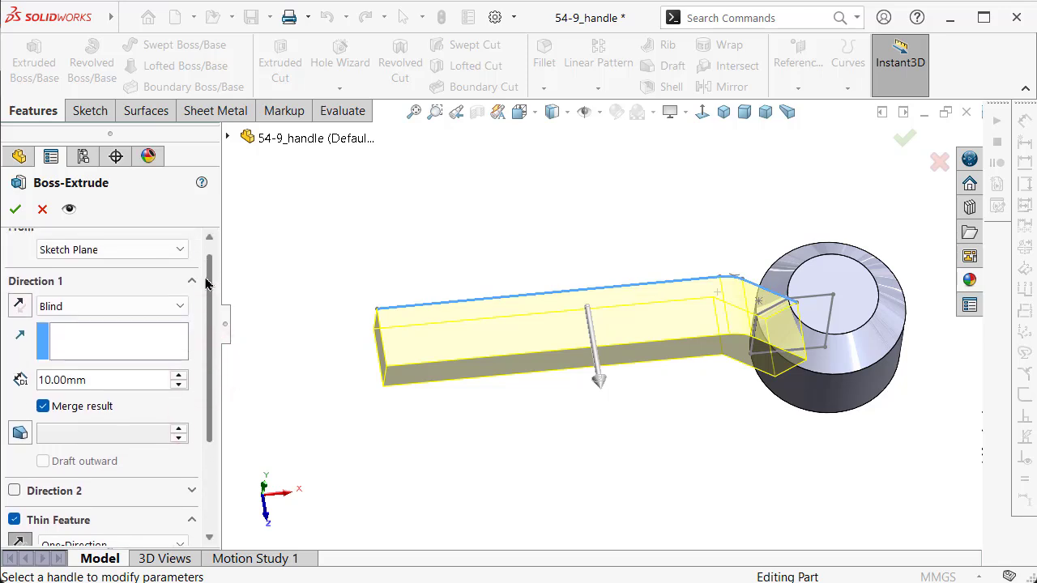
{"action": "left_click", "coordinate": [158, 324]}
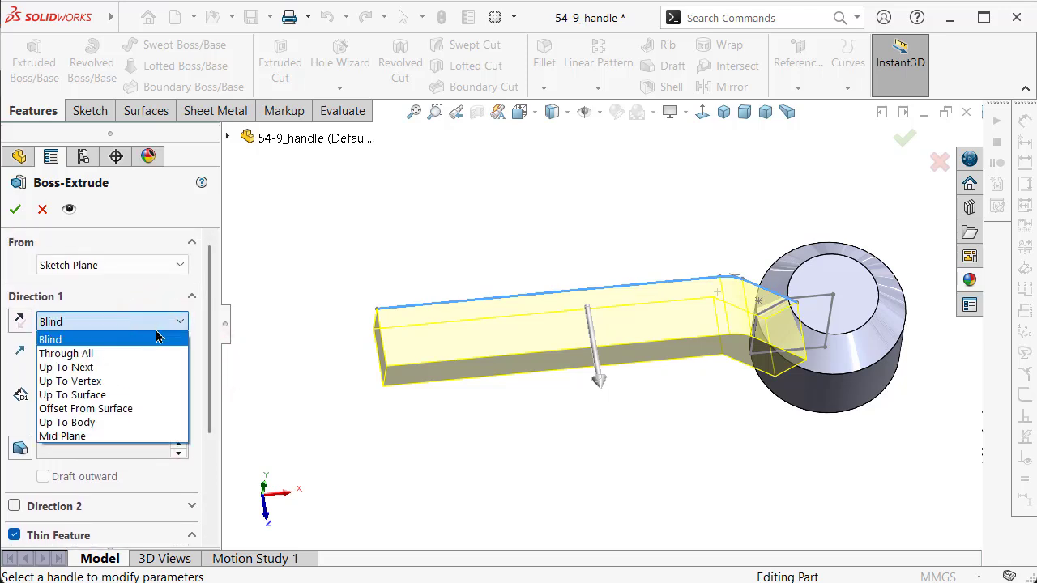
{"action": "left_click", "coordinate": [77, 437]}
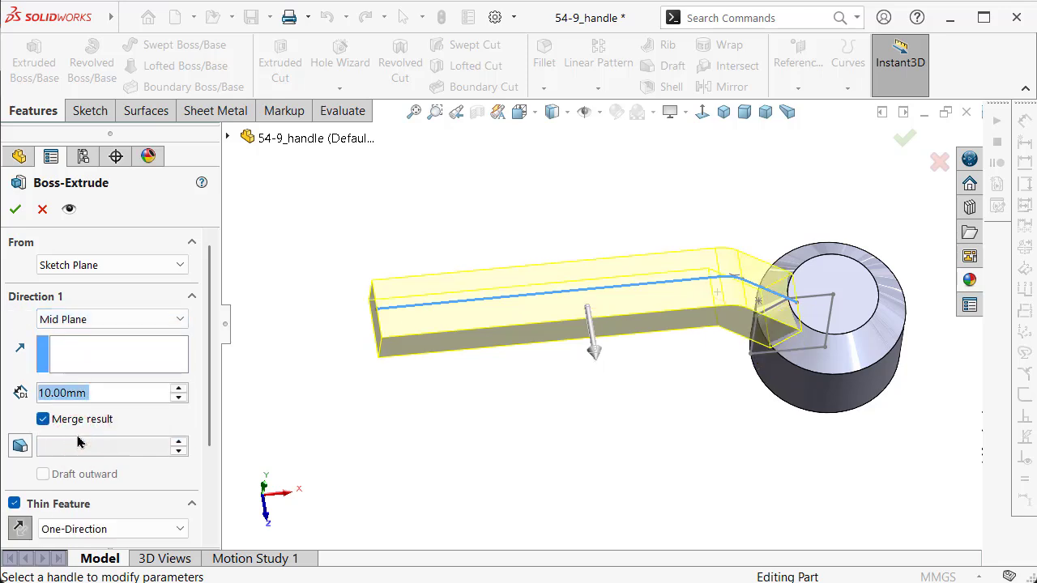
{"action": "left_click", "coordinate": [14, 210]}
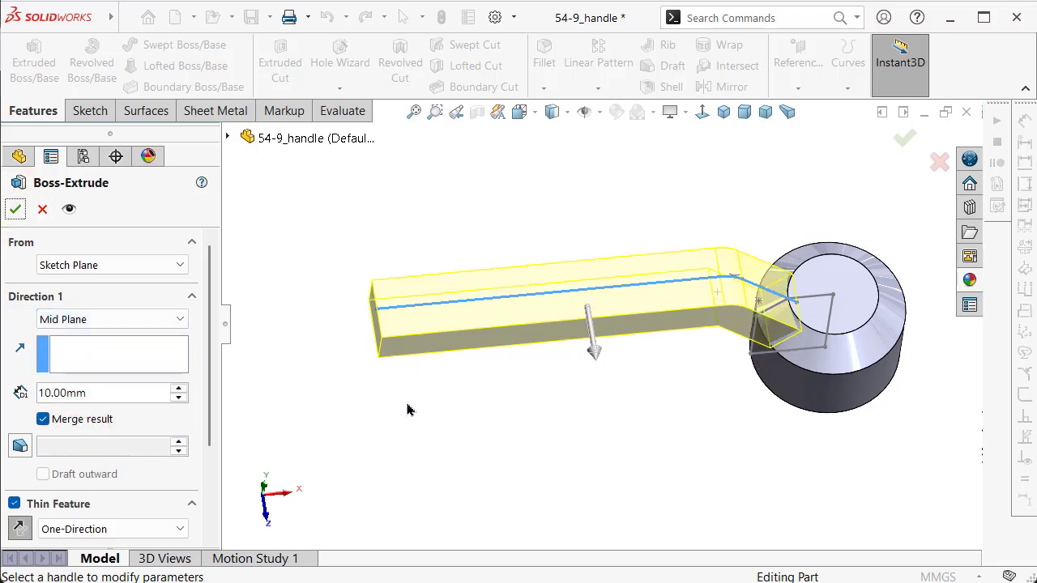
{"action": "left_click", "coordinate": [14, 209]}
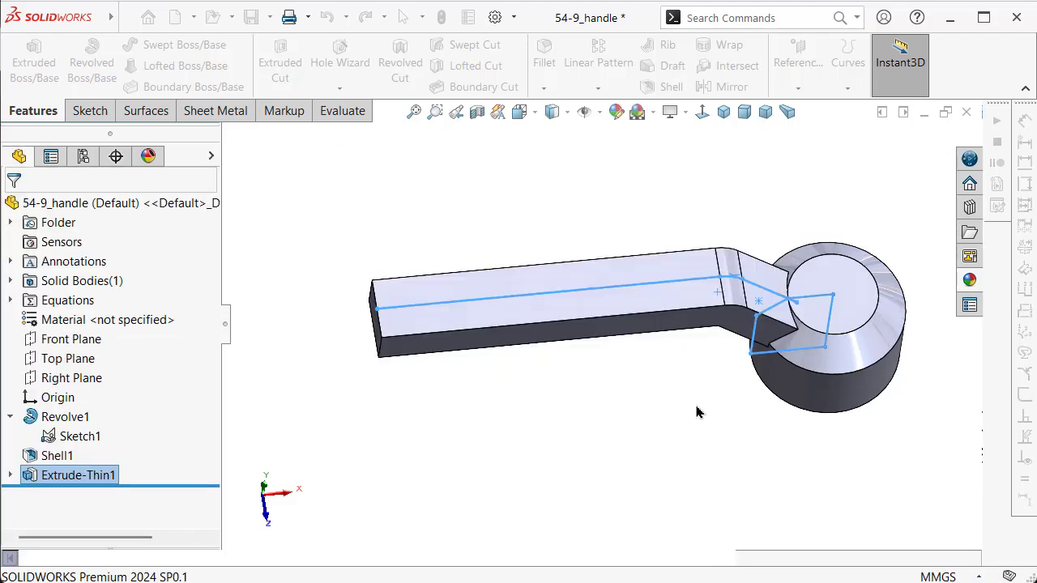
Save the 54-9_handle part
{"action": "mouse_move", "coordinate": [764, 412]}
{"action": "middle_mouse_down"}
{"action": "mouse_move", "coordinate": [727, 247]}
{"action": "mouse_move", "coordinate": [682, 359]}
{"action": "mouse_move", "coordinate": [744, 375]}
{"action": "mouse_move", "coordinate": [731, 389]}
{"action": "middle_mouse_up"}
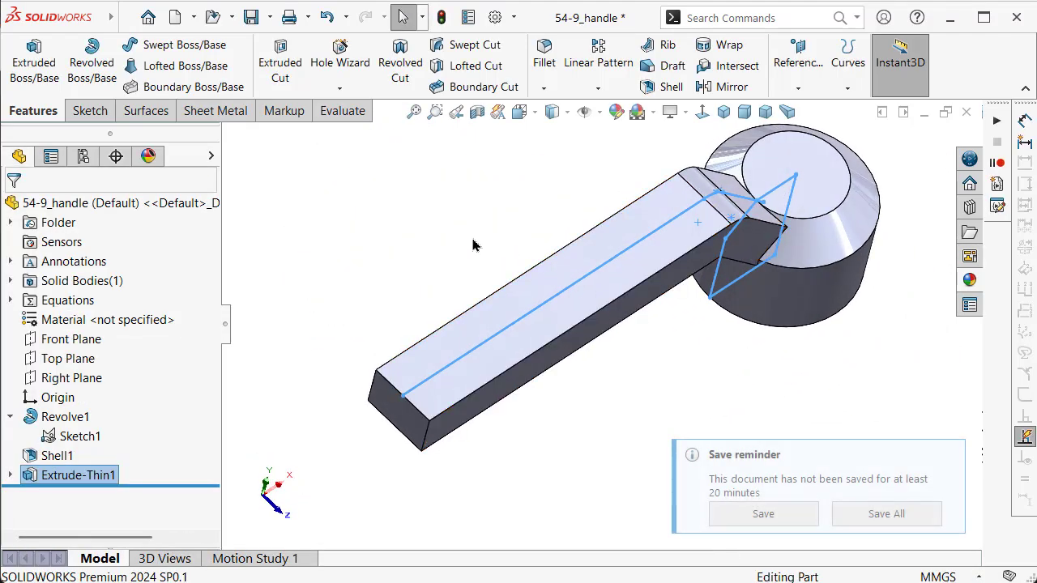
{"action": "left_click", "coordinate": [439, 224]}
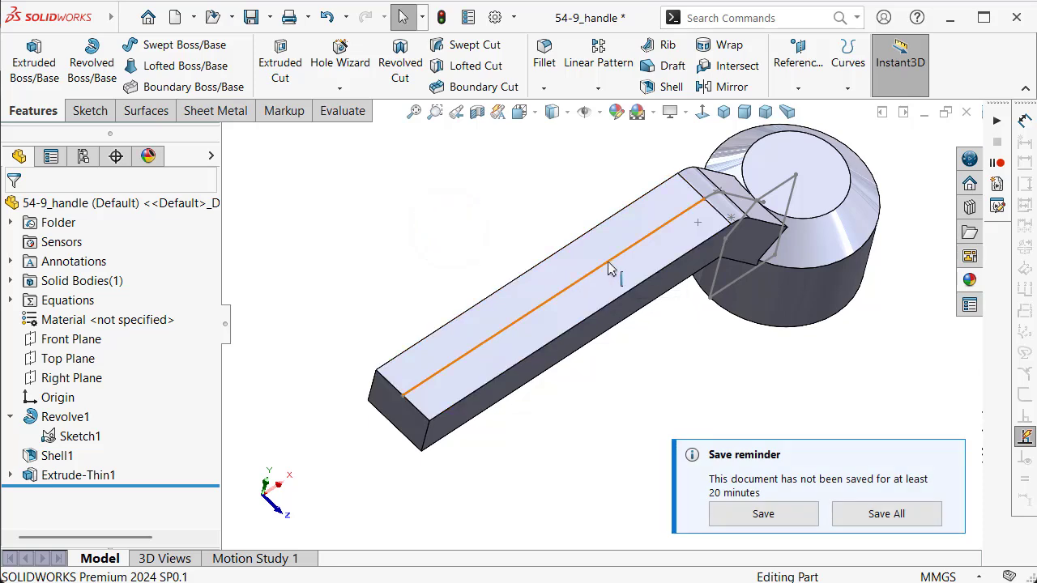
{"action": "left_click", "coordinate": [735, 510]}
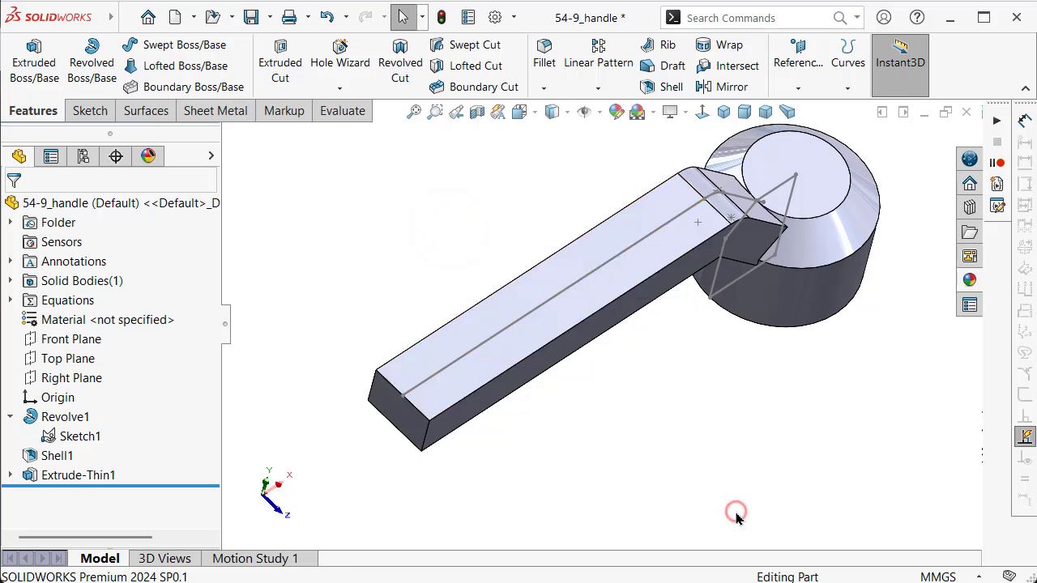
Hide the handle sketch and start a Draft feature
{"action": "left_click", "coordinate": [664, 230]}
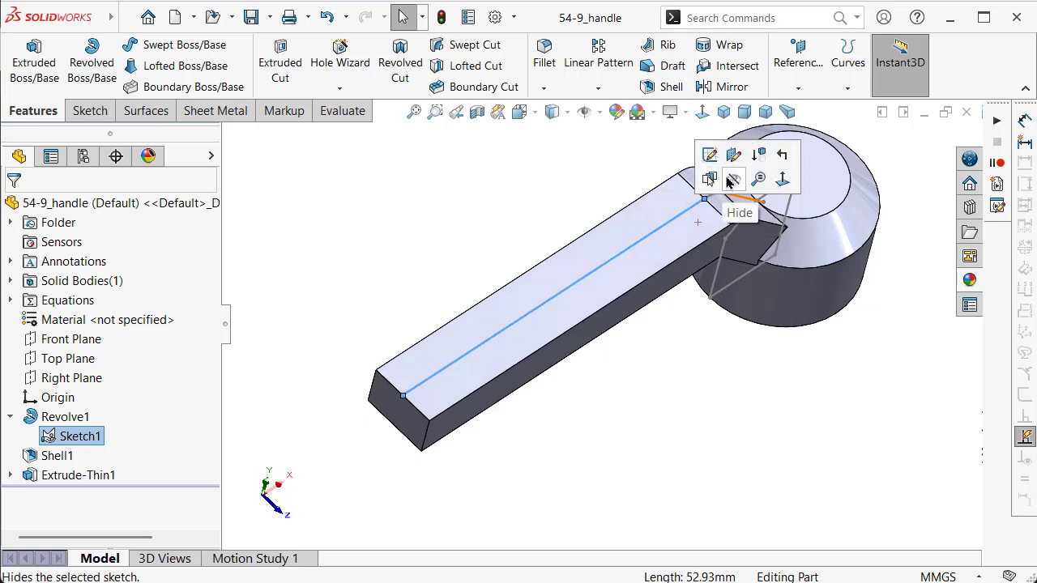
{"action": "left_click", "coordinate": [729, 181]}
{"action": "middle_click_drag", "start_coordinate": [503, 234], "coordinate": [486, 205]}
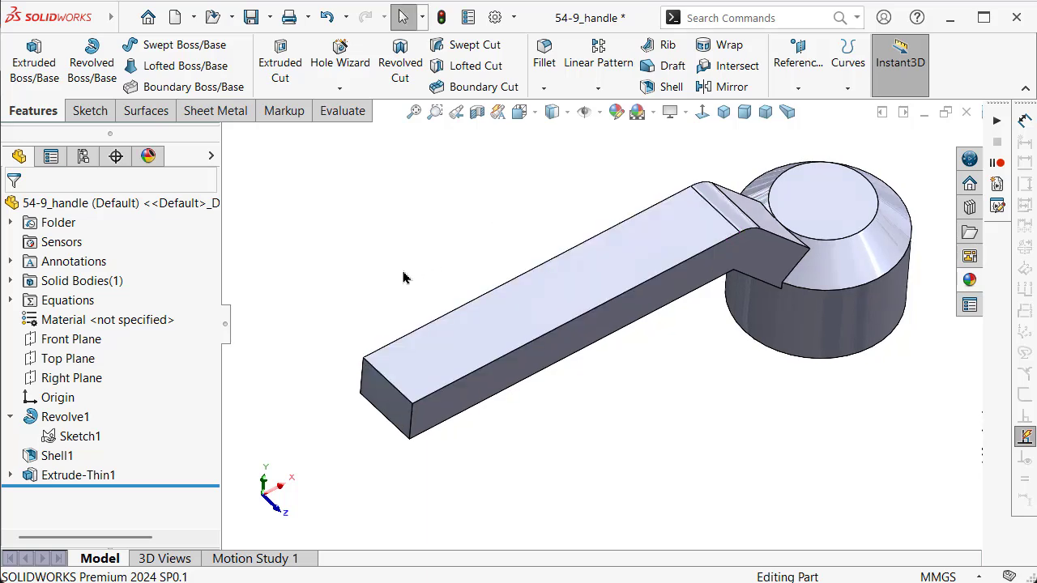
{"action": "left_click", "coordinate": [658, 68]}
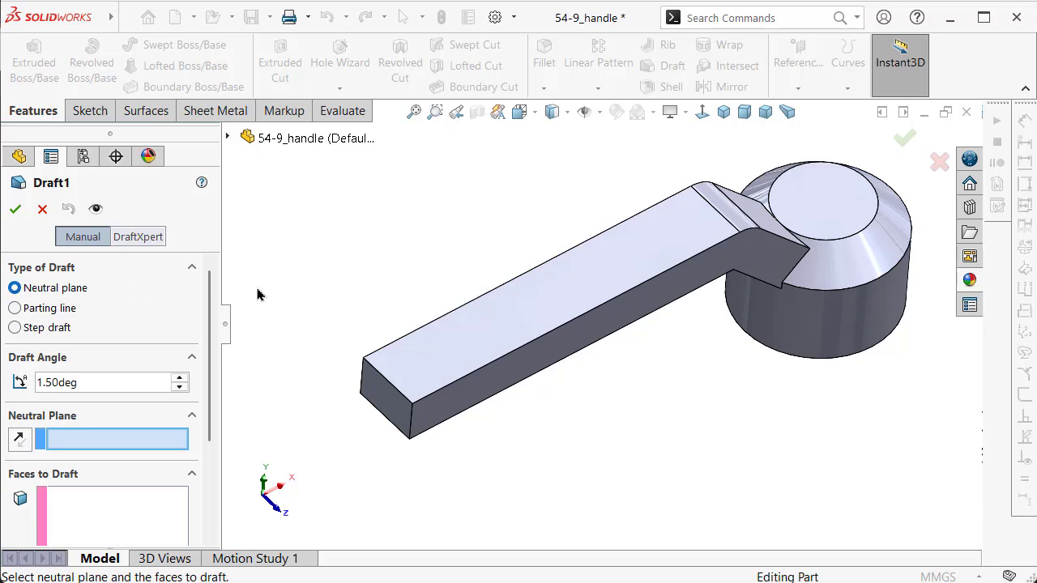
Taper the handle arm's two long side faces 1.50° from its end-face neutral plane
{"action": "left_click_drag", "start_coordinate": [212, 307], "coordinate": [212, 350]}
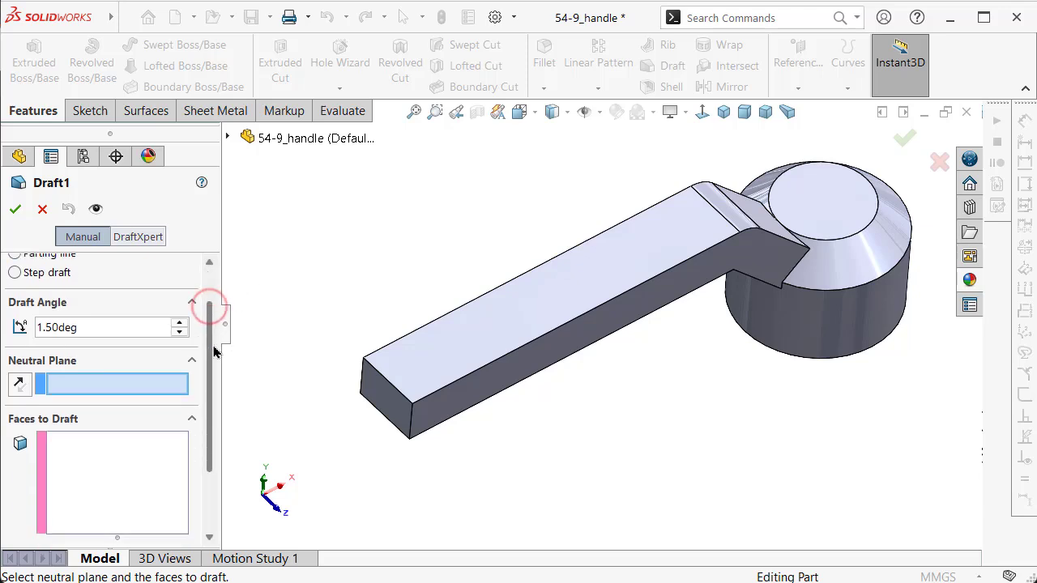
{"action": "left_click", "coordinate": [384, 403]}
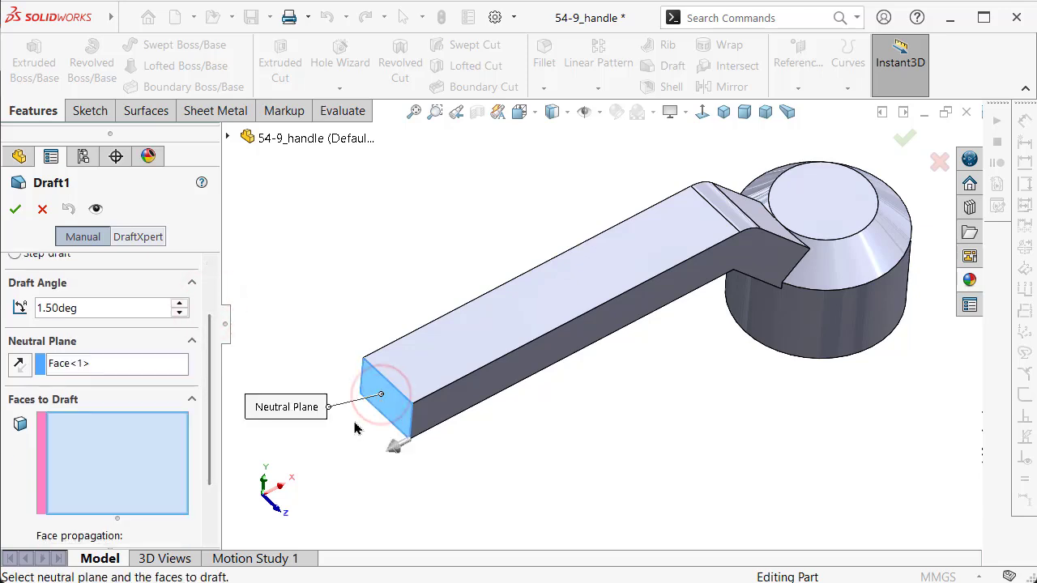
{"action": "left_click", "coordinate": [101, 305]}
{"action": "left_click", "coordinate": [108, 462]}
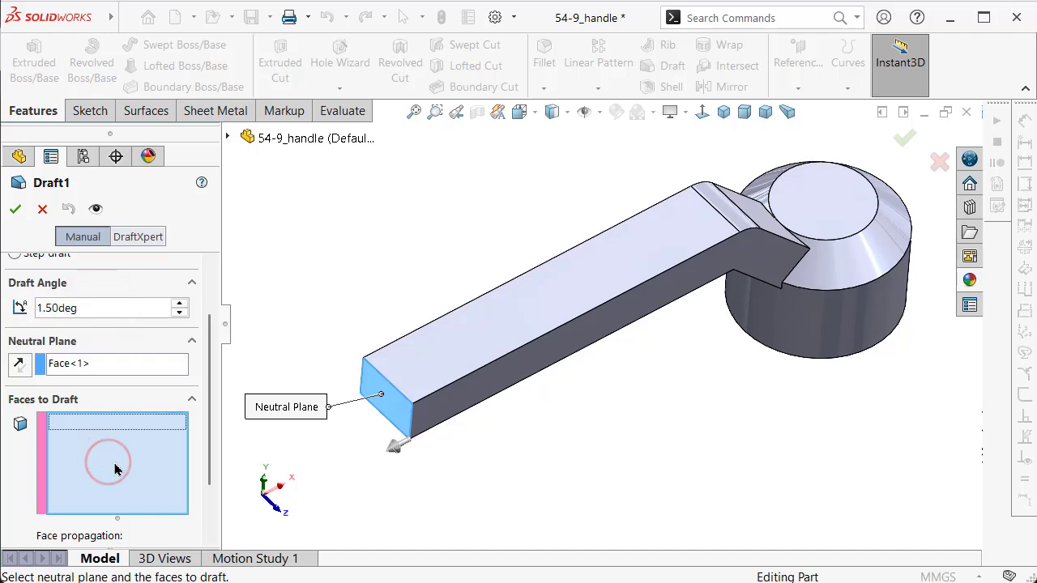
{"action": "left_click", "coordinate": [602, 343]}
{"action": "mouse_move", "coordinate": [499, 319]}
{"action": "middle_mouse_down"}
{"action": "mouse_move", "coordinate": [647, 368]}
{"action": "mouse_move", "coordinate": [641, 410]}
{"action": "middle_mouse_up"}
{"action": "left_click", "coordinate": [708, 354]}
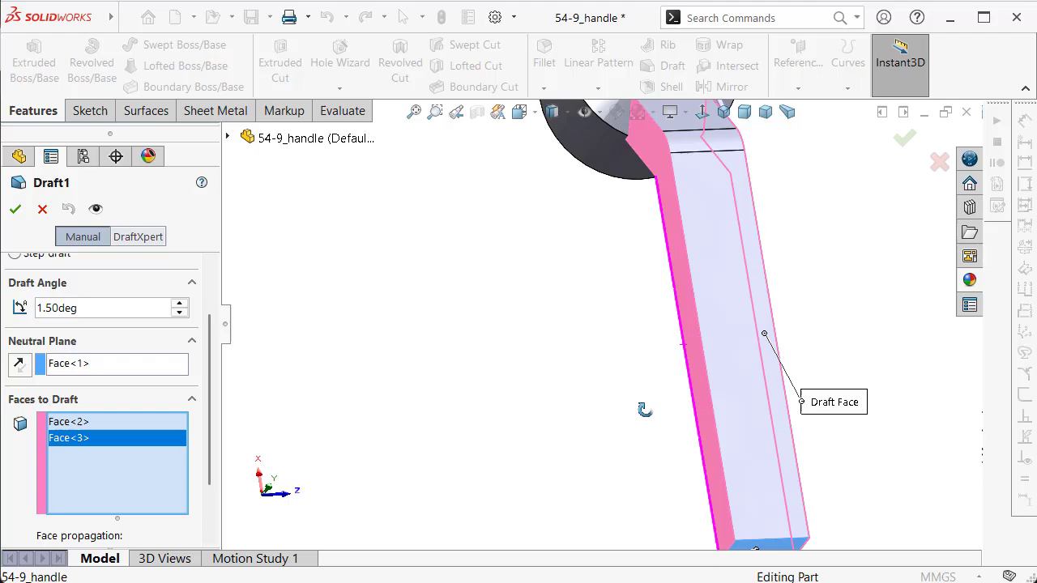
{"action": "left_click", "coordinate": [904, 152]}
{"action": "mouse_move", "coordinate": [747, 364]}
{"action": "middle_mouse_down"}
{"action": "mouse_move", "coordinate": [631, 308]}
{"action": "mouse_move", "coordinate": [841, 401]}
{"action": "middle_mouse_up"}
{"action": "scroll", "coordinate": [841, 401], "scroll_direction": "down", "scroll_amount": 3}
{"action": "mouse_move", "coordinate": [778, 404]}
{"action": "middle_mouse_down"}
{"action": "mouse_move", "coordinate": [762, 373]}
{"action": "mouse_move", "coordinate": [805, 371]}
{"action": "middle_mouse_up"}
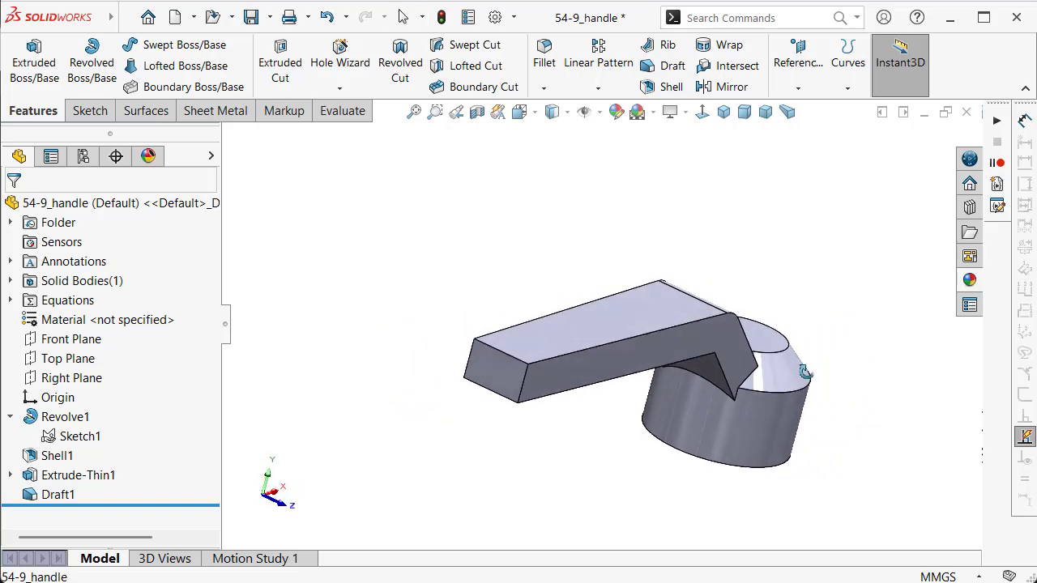
Create Plane1 as a reference plane 20 mm out from the handle arm's end face
{"action": "left_click", "coordinate": [800, 73]}
{"action": "left_click", "coordinate": [810, 109]}
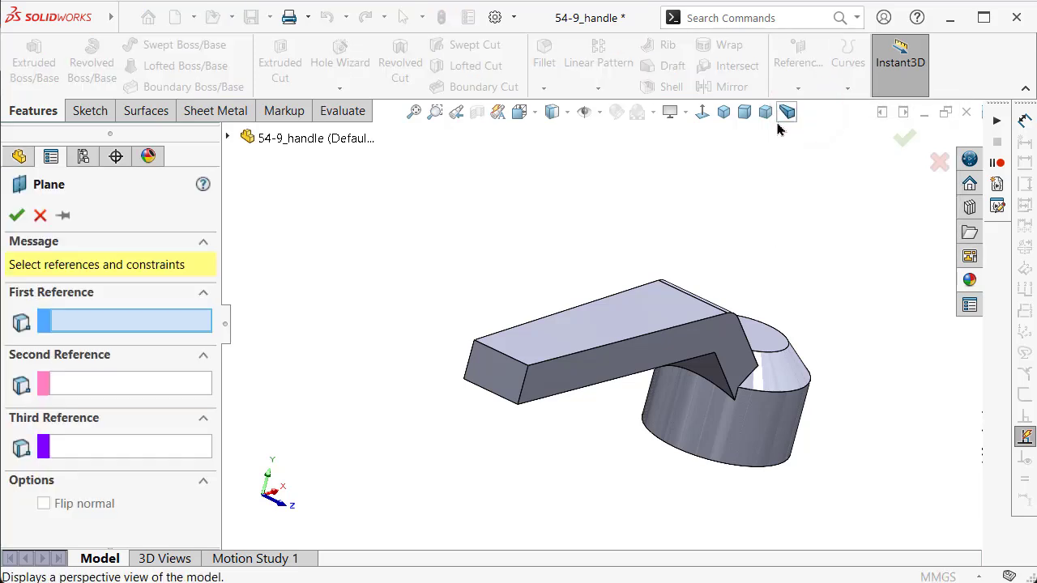
{"action": "left_click", "coordinate": [489, 371]}
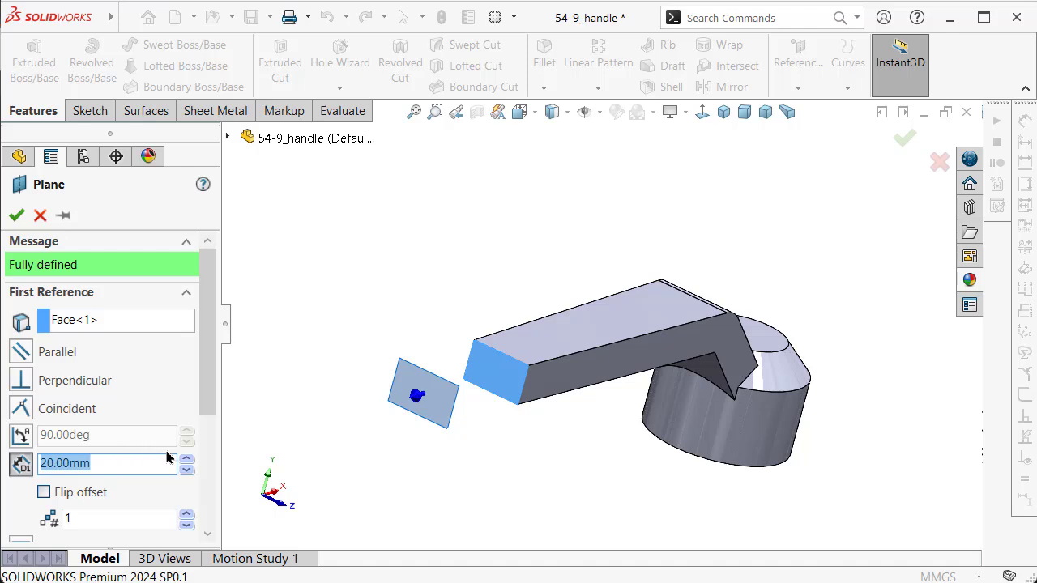
{"action": "left_click", "coordinate": [185, 471]}
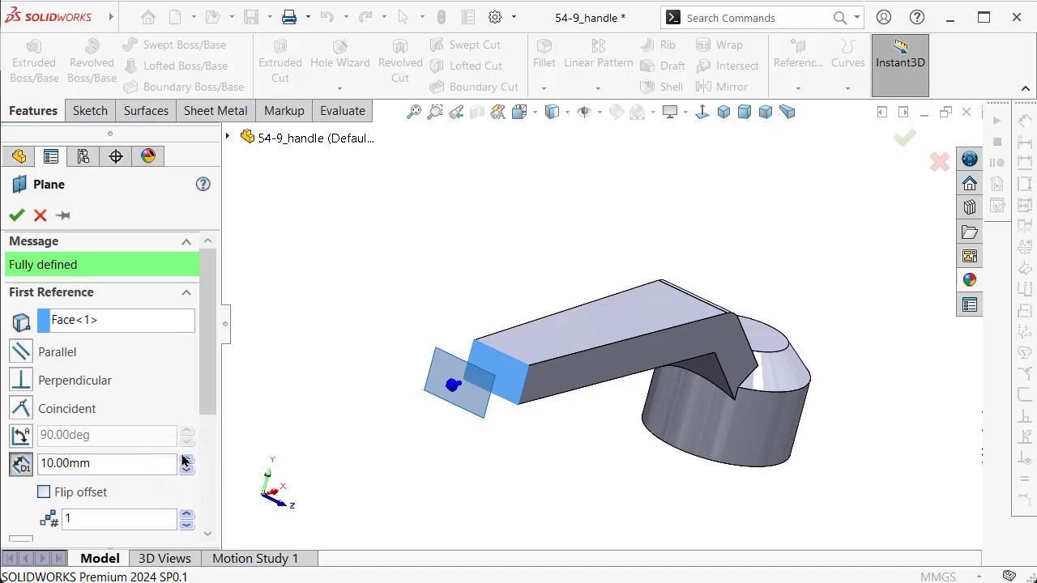
{"action": "left_click", "coordinate": [186, 462]}
{"action": "left_click", "coordinate": [185, 458]}
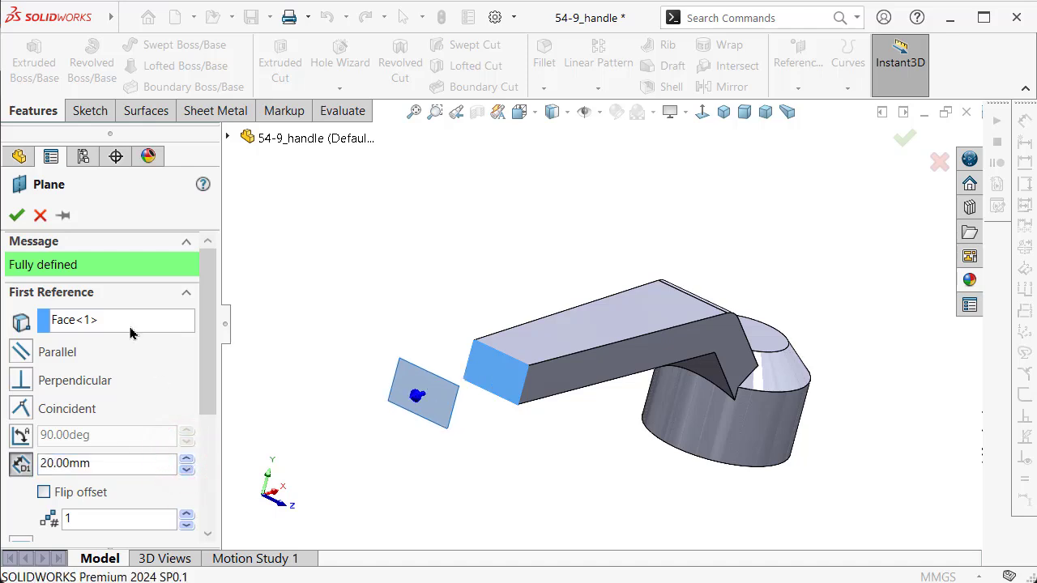
{"action": "left_click", "coordinate": [17, 215]}
{"action": "left_click", "coordinate": [306, 263]}
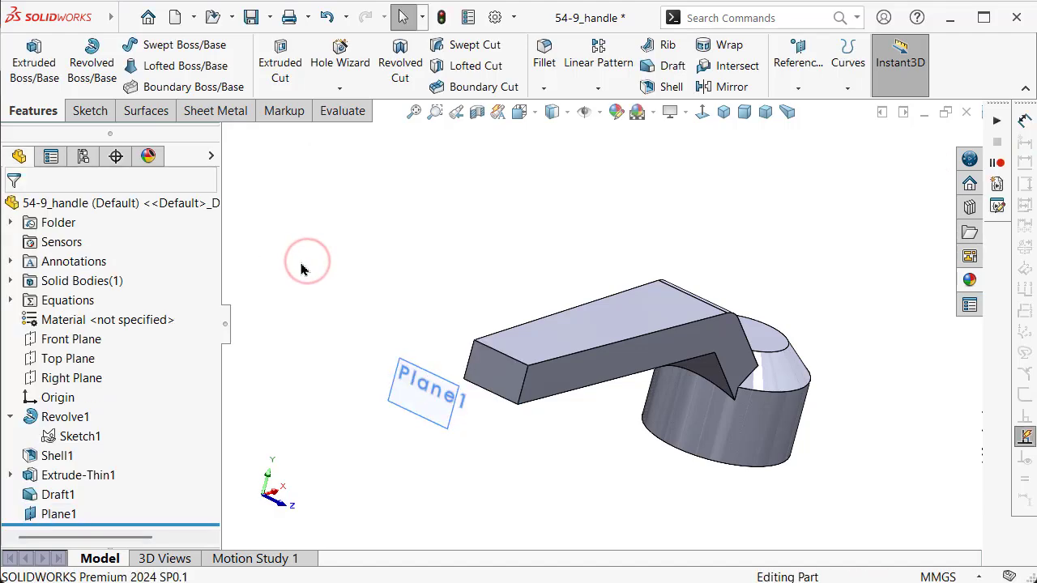
{"action": "middle_click_drag", "start_coordinate": [330, 361], "coordinate": [473, 408]}
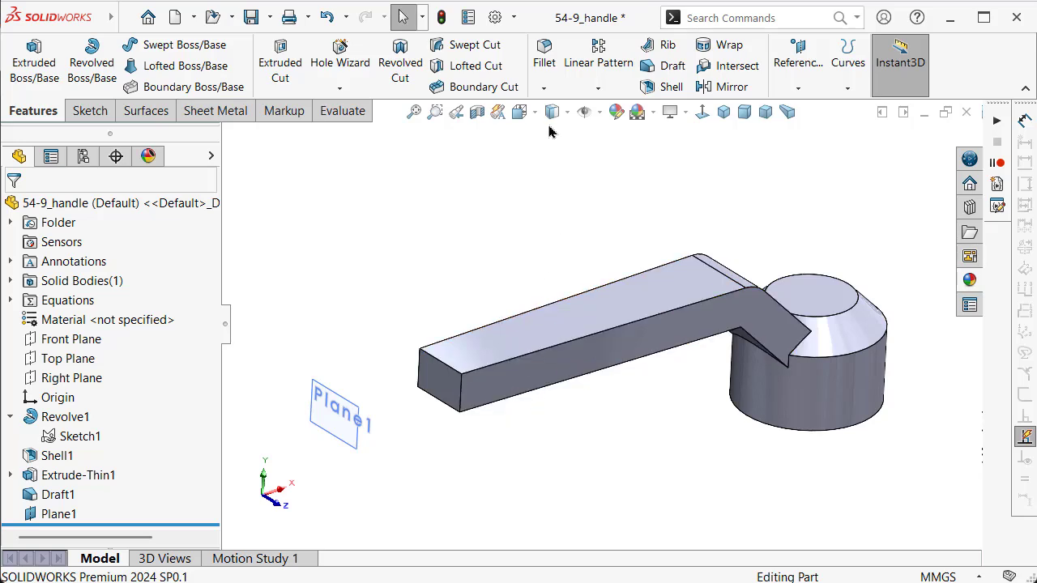
Start a 1 mm fillet on the handle's top and bottom edges plus its internal edges
{"action": "left_click", "coordinate": [547, 52]}
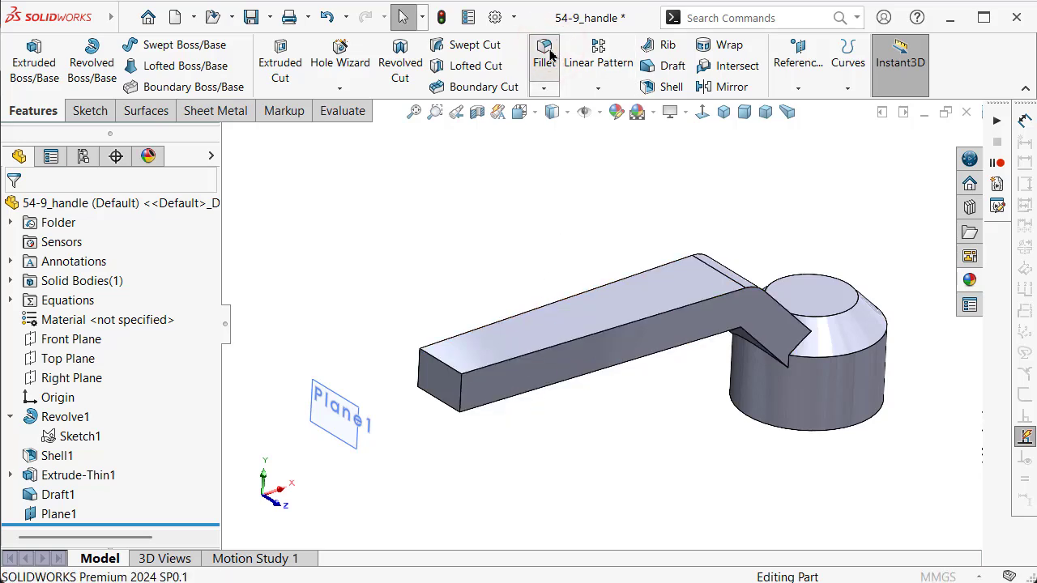
{"action": "left_click", "coordinate": [585, 342]}
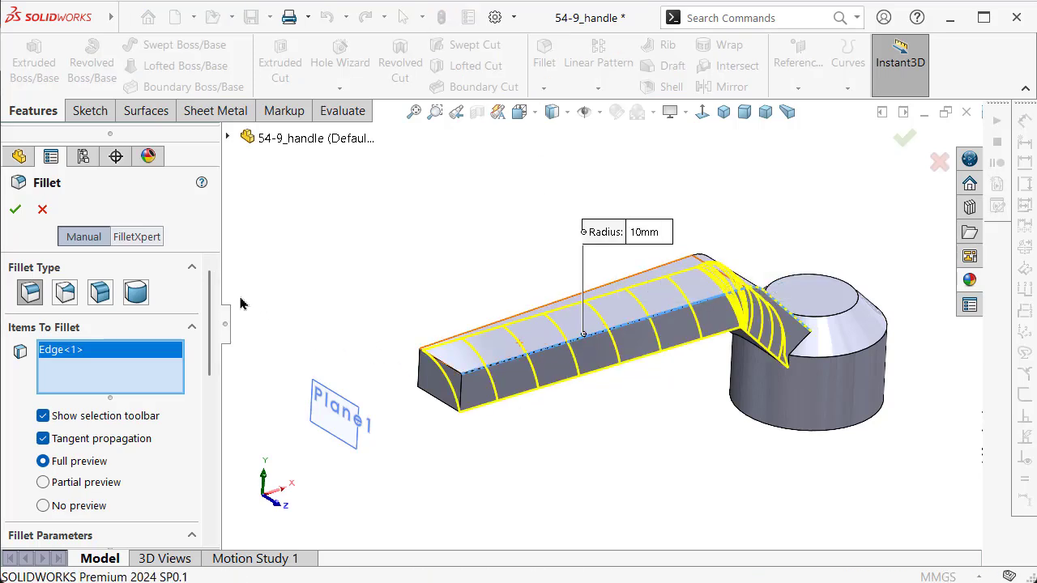
{"action": "left_click_drag", "start_coordinate": [205, 307], "coordinate": [207, 360]}
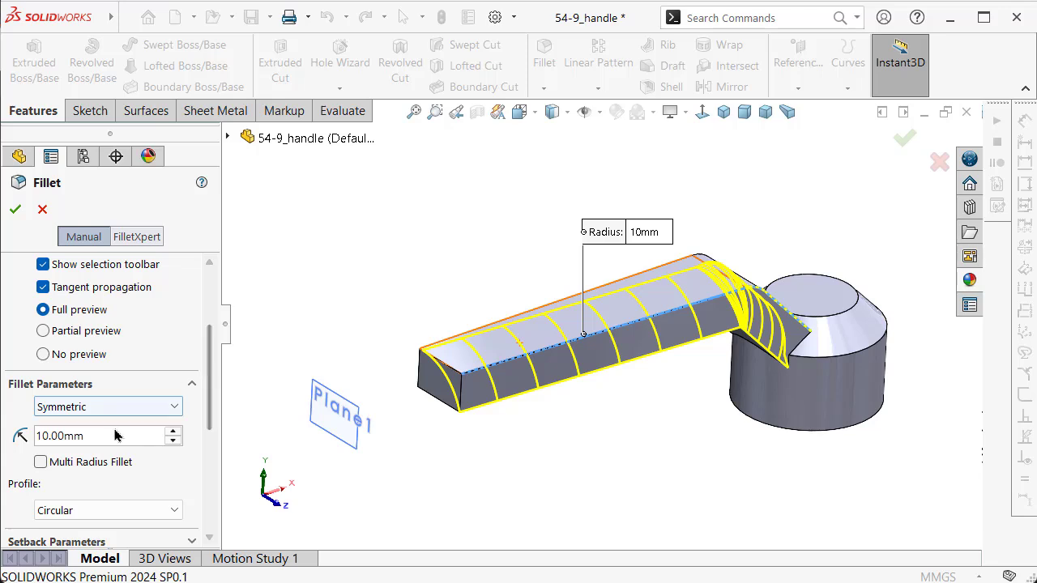
{"action": "double_click", "coordinate": [91, 436]}
{"action": "type", "text": "1"}
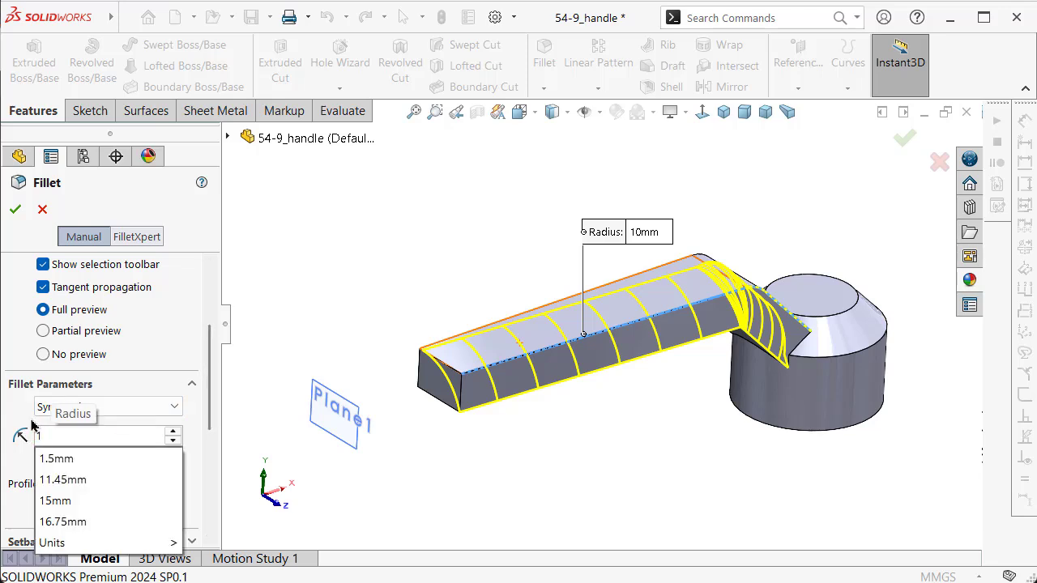
{"action": "key", "text": "Return"}
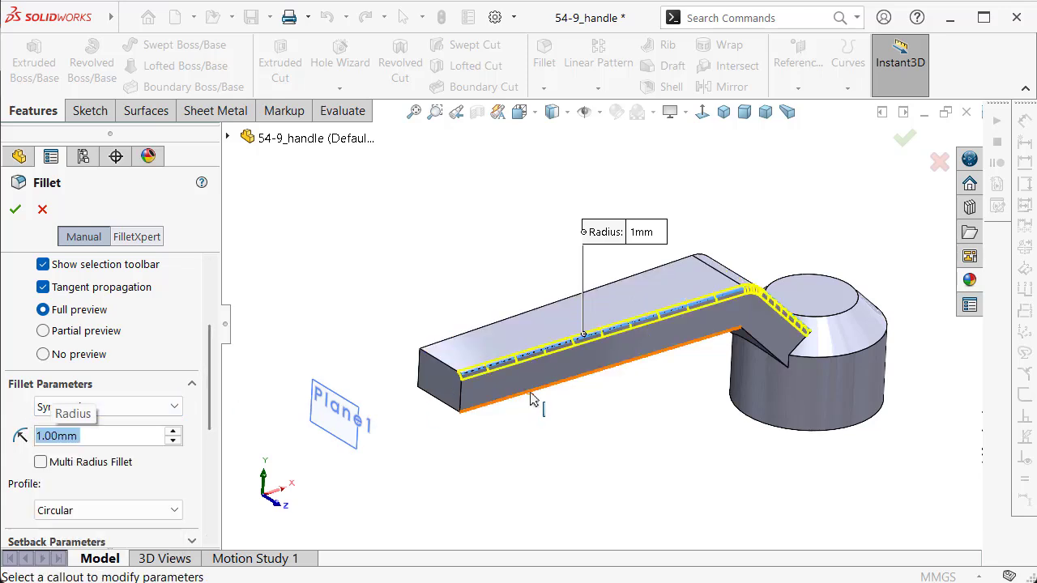
{"action": "left_click", "coordinate": [532, 399]}
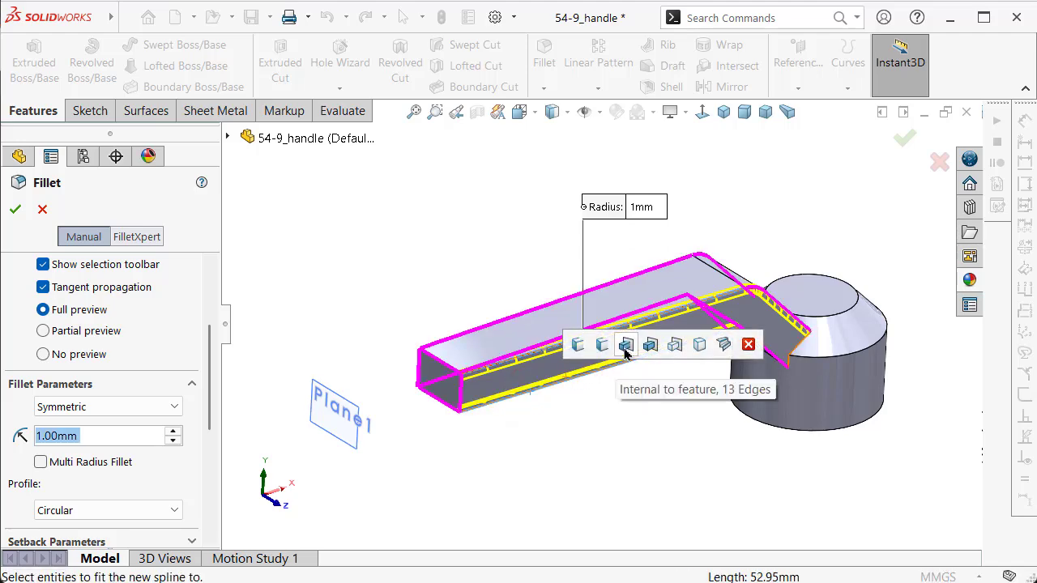
{"action": "left_click", "coordinate": [625, 346]}
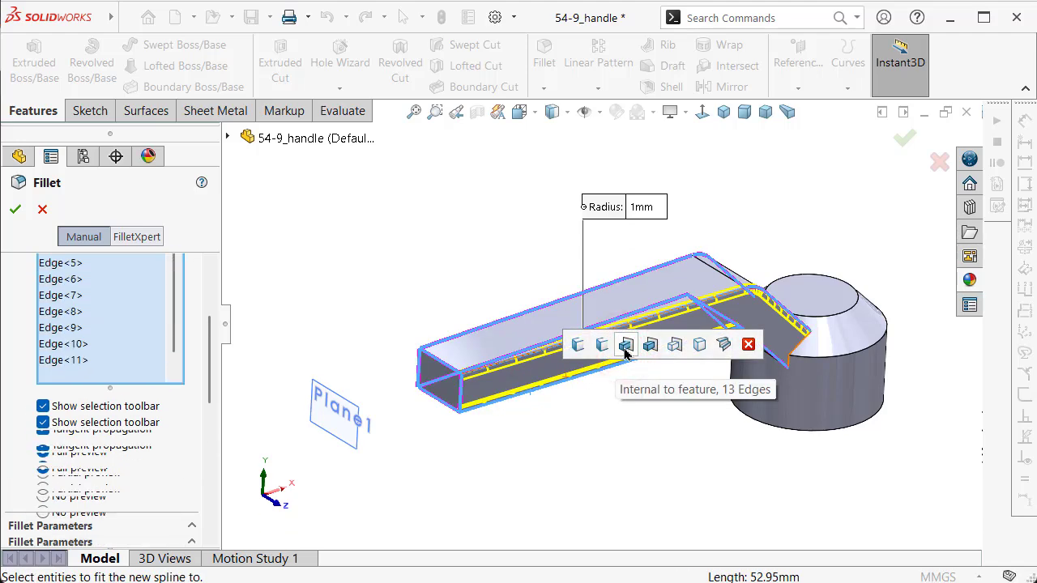
Remove the wrongly added handle end face from the fillet selection
{"action": "scroll", "coordinate": [437, 402], "scroll_direction": "down", "scroll_amount": 3}
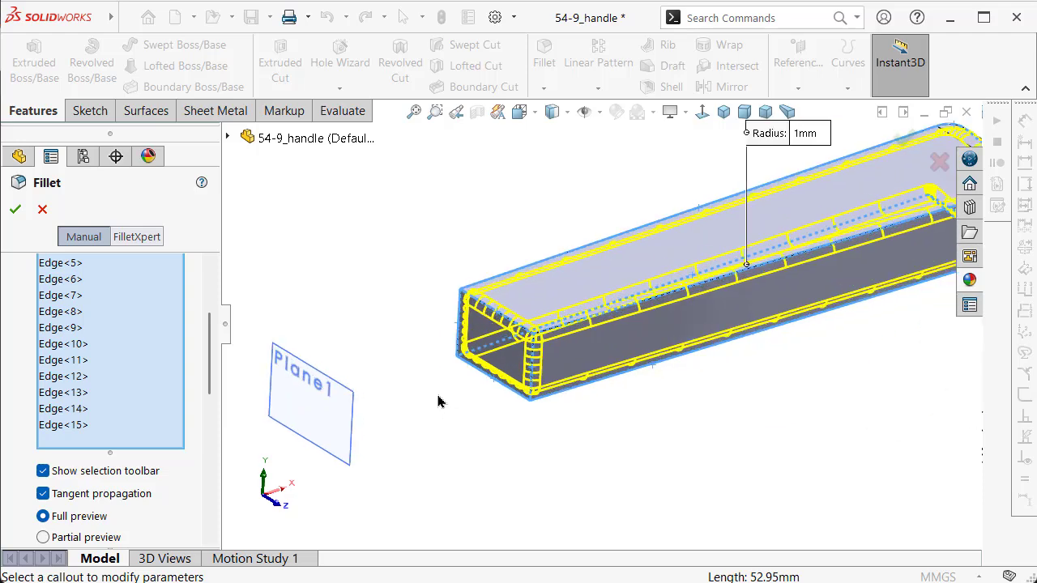
{"action": "scroll", "coordinate": [489, 381], "scroll_direction": "down", "scroll_amount": 2}
{"action": "left_click", "coordinate": [649, 298]}
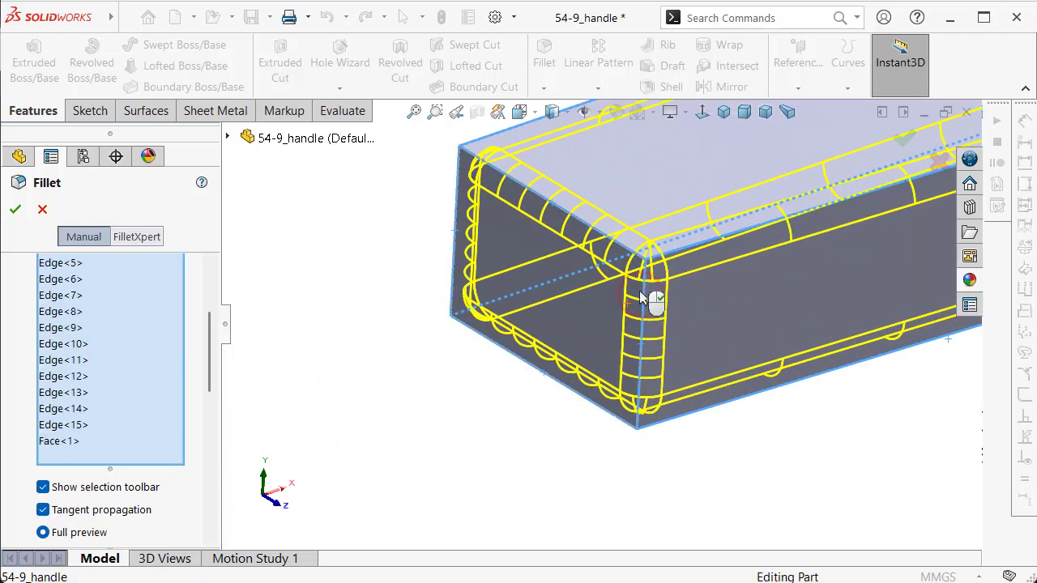
{"action": "right_click", "coordinate": [159, 442]}
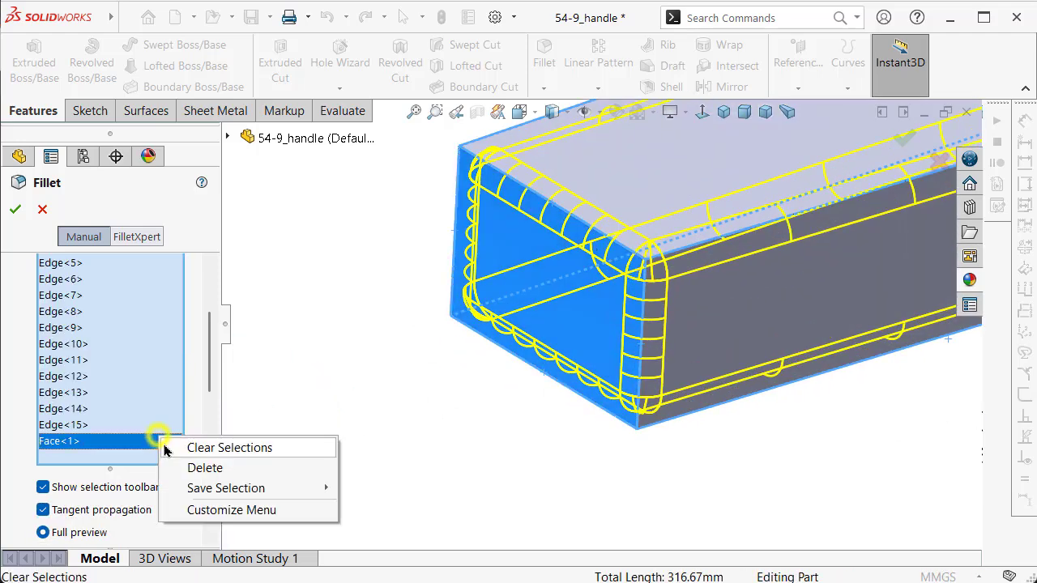
{"action": "left_click", "coordinate": [193, 466]}
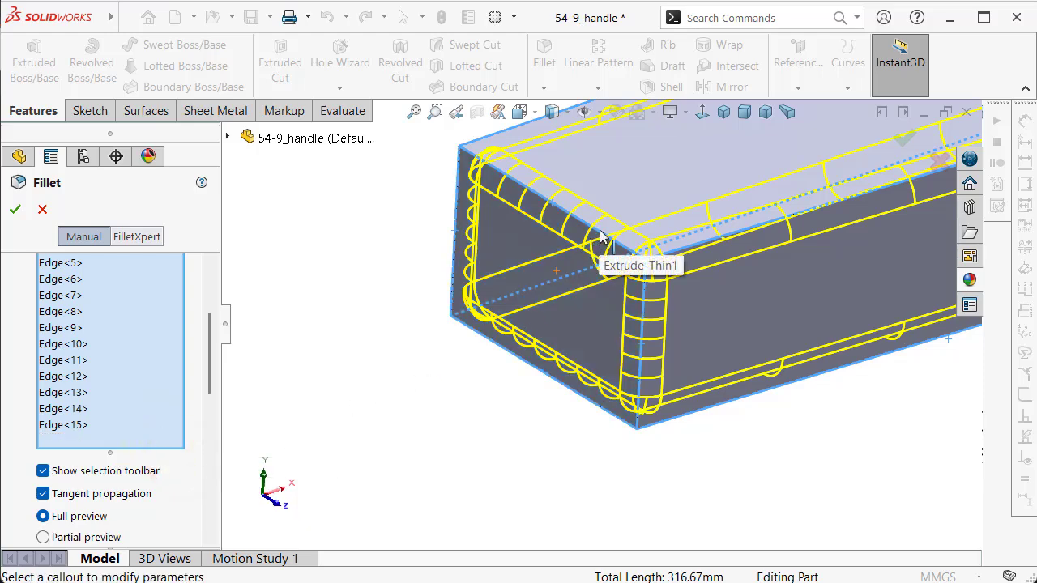
Deselect four edges at the handle's end and apply the 1 mm fillet
{"action": "scroll", "coordinate": [594, 264], "scroll_direction": "down", "scroll_amount": 2}
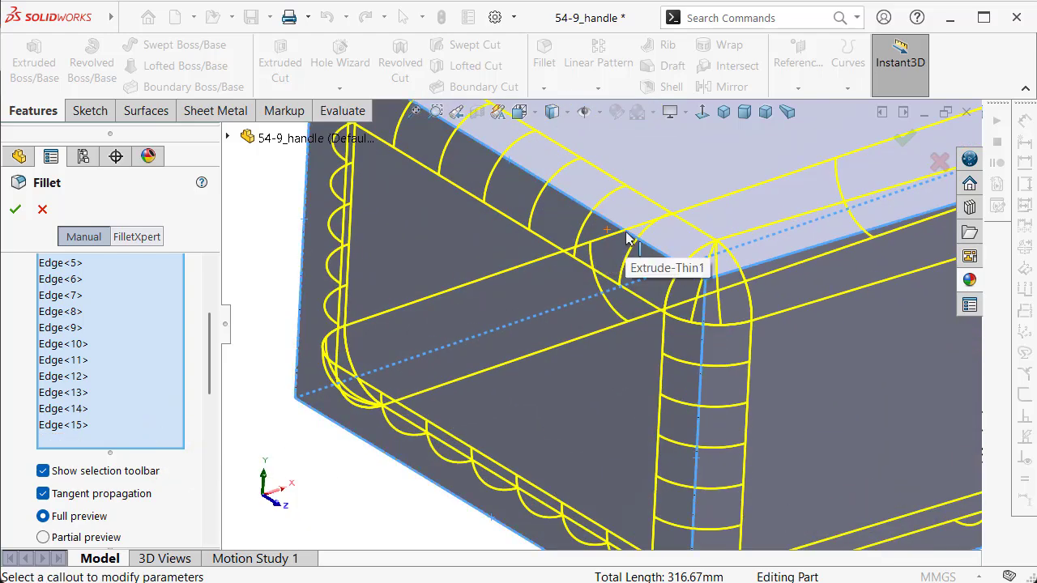
{"action": "left_click", "coordinate": [626, 235]}
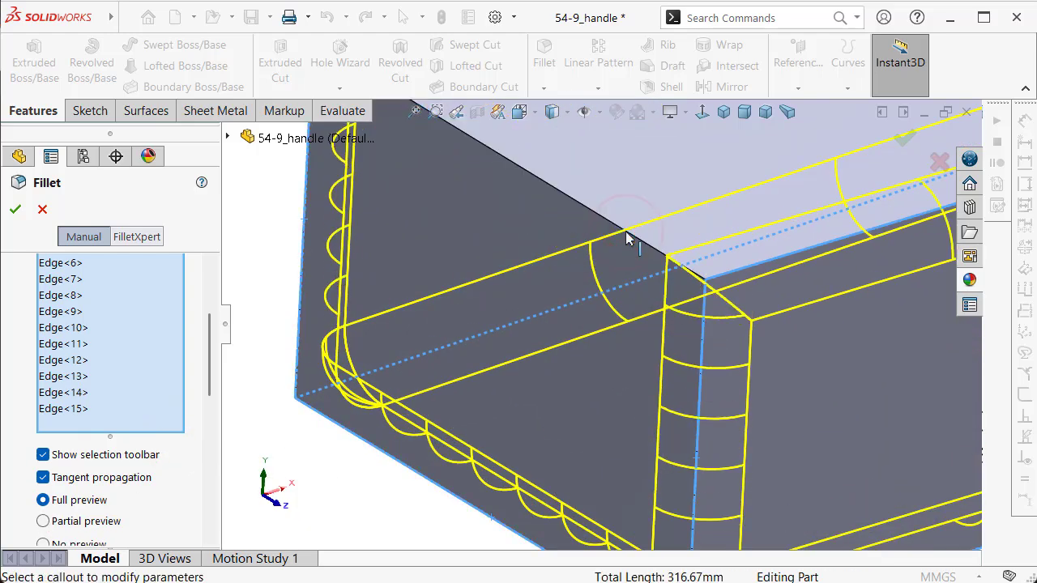
{"action": "left_click", "coordinate": [703, 316]}
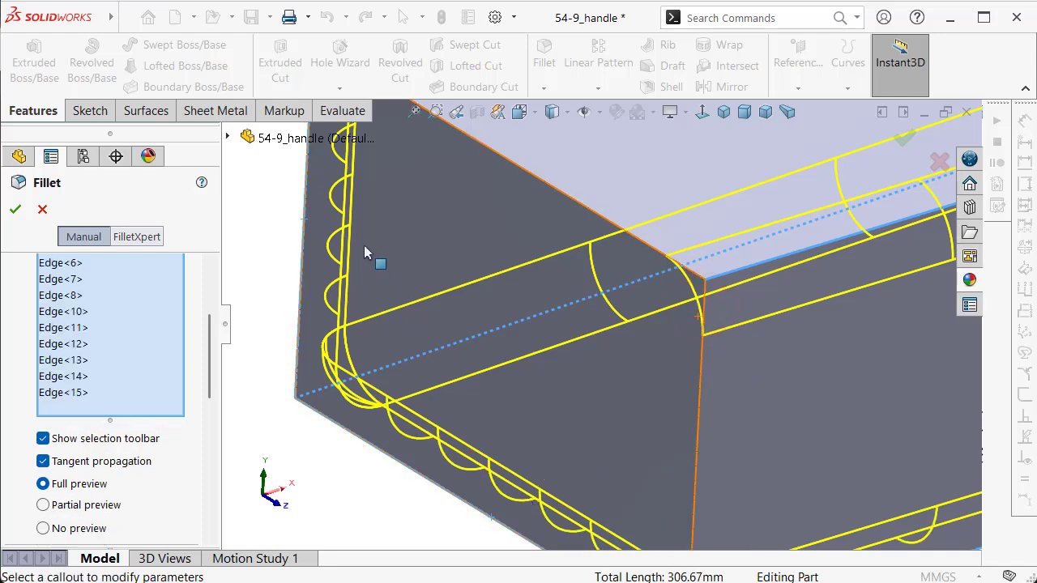
{"action": "mouse_move", "coordinate": [365, 252]}
{"action": "middle_mouse_down"}
{"action": "mouse_move", "coordinate": [435, 278]}
{"action": "mouse_move", "coordinate": [440, 296]}
{"action": "mouse_move", "coordinate": [336, 254]}
{"action": "middle_mouse_up"}
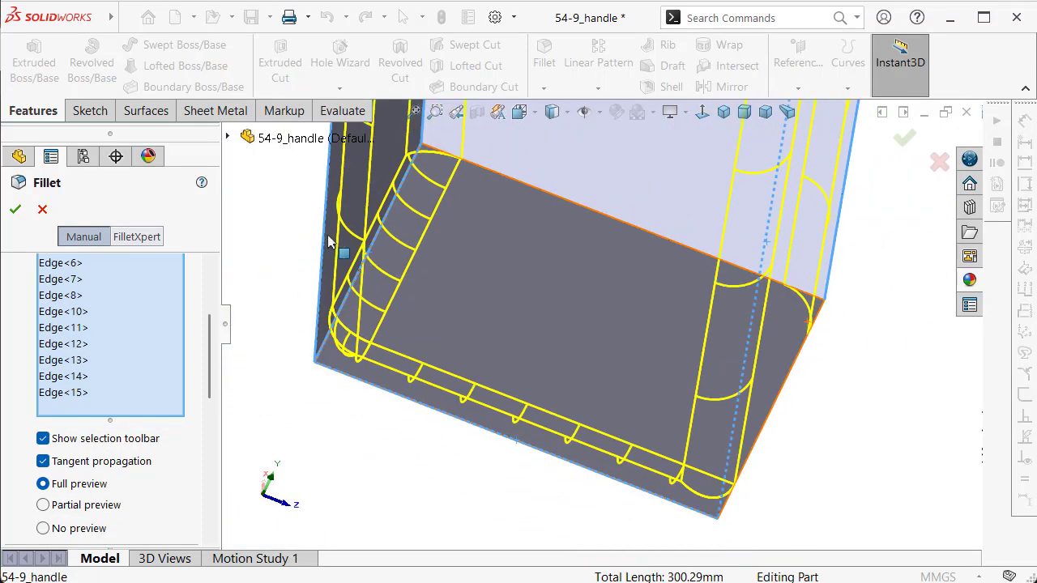
{"action": "left_click", "coordinate": [393, 219]}
{"action": "mouse_move", "coordinate": [393, 232]}
{"action": "middle_mouse_down"}
{"action": "mouse_move", "coordinate": [429, 227]}
{"action": "mouse_move", "coordinate": [359, 141]}
{"action": "middle_mouse_up"}
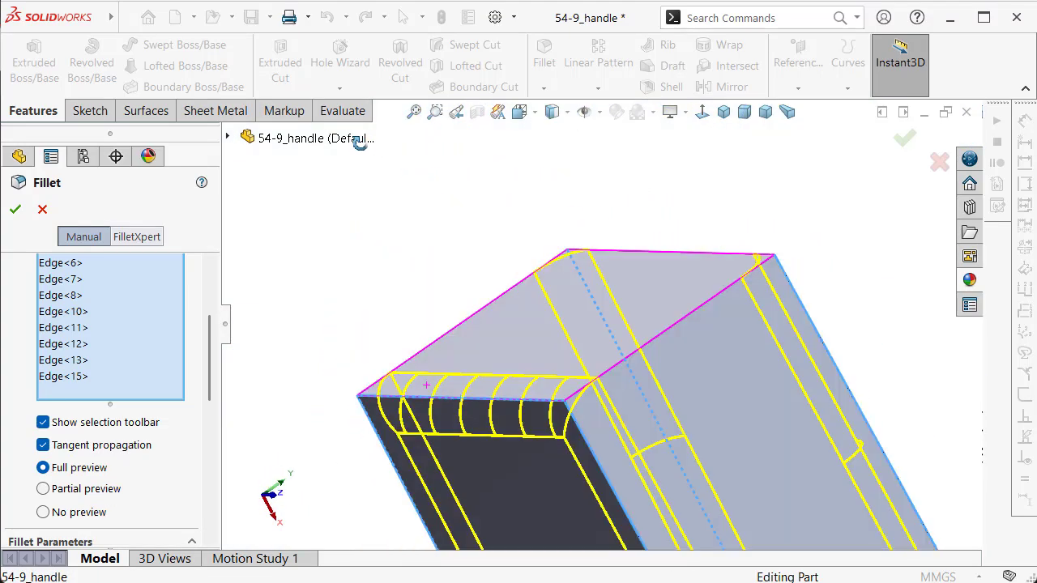
{"action": "left_click", "coordinate": [384, 404]}
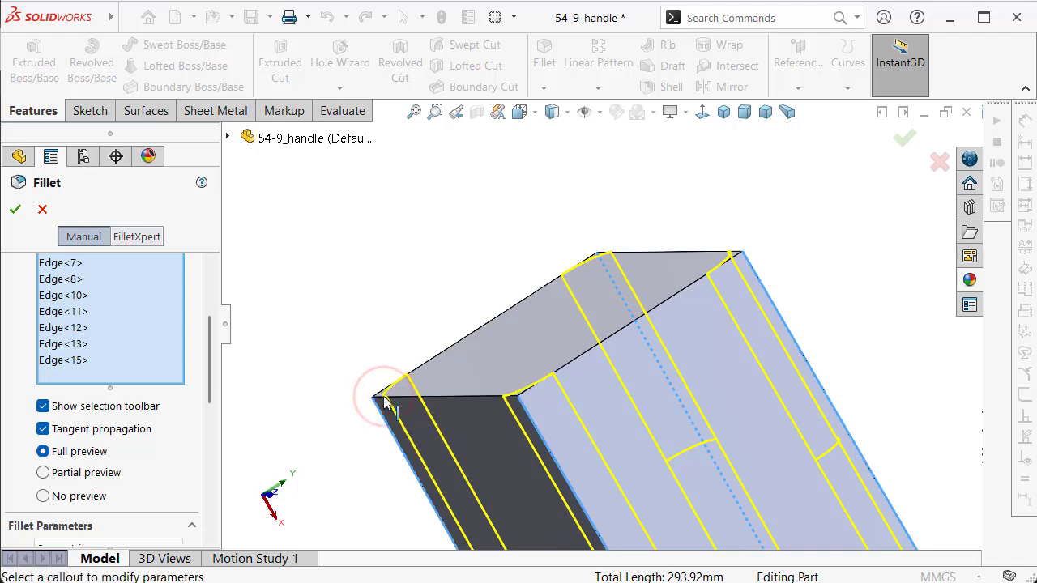
{"action": "left_click", "coordinate": [16, 211]}
Start a sketch on Plane1 and draw a circle centred on the handle's midline
{"action": "mouse_move", "coordinate": [611, 354]}
{"action": "middle_mouse_down"}
{"action": "mouse_move", "coordinate": [614, 365]}
{"action": "mouse_move", "coordinate": [502, 427]}
{"action": "mouse_move", "coordinate": [546, 370]}
{"action": "mouse_move", "coordinate": [573, 394]}
{"action": "mouse_move", "coordinate": [562, 352]}
{"action": "mouse_move", "coordinate": [532, 350]}
{"action": "mouse_move", "coordinate": [553, 360]}
{"action": "middle_mouse_up"}
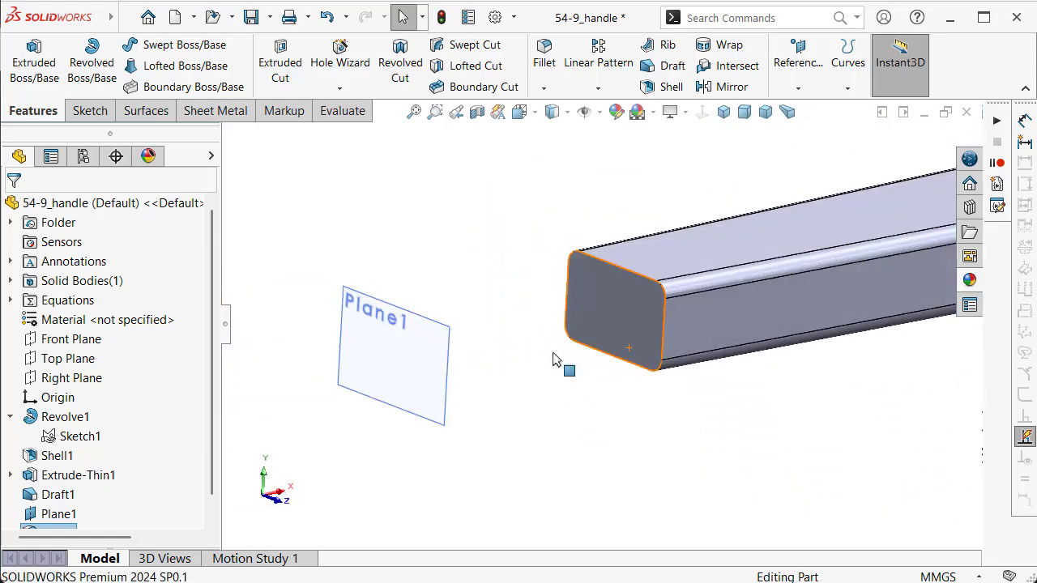
{"action": "left_click", "coordinate": [438, 376]}
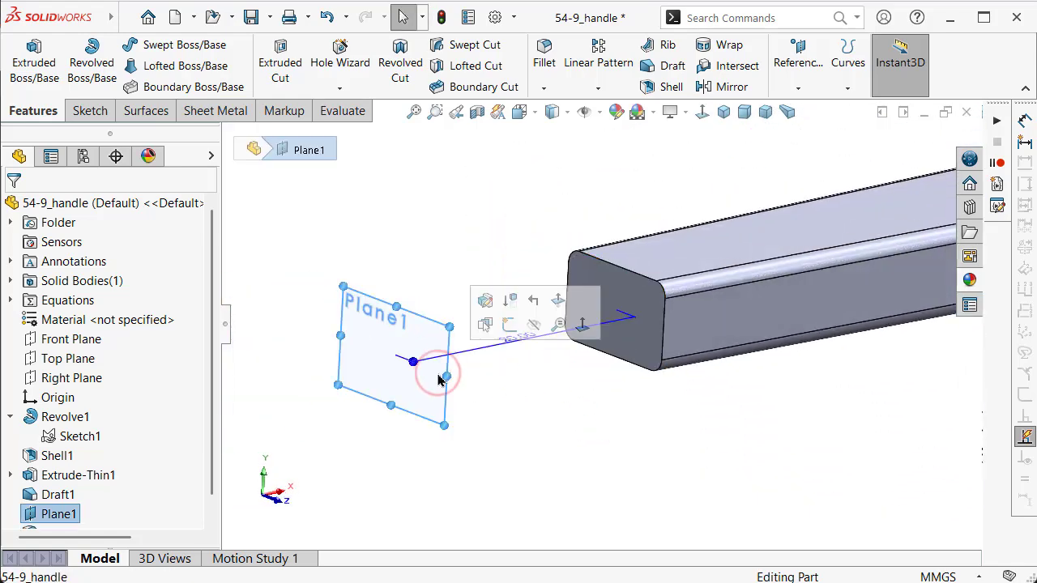
{"action": "left_click", "coordinate": [504, 328]}
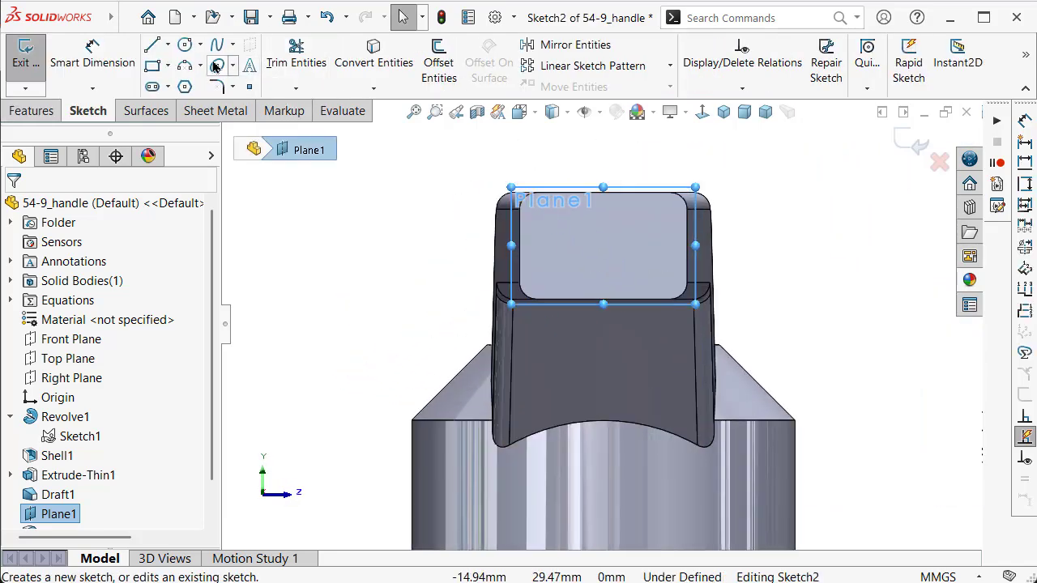
{"action": "left_click", "coordinate": [187, 46]}
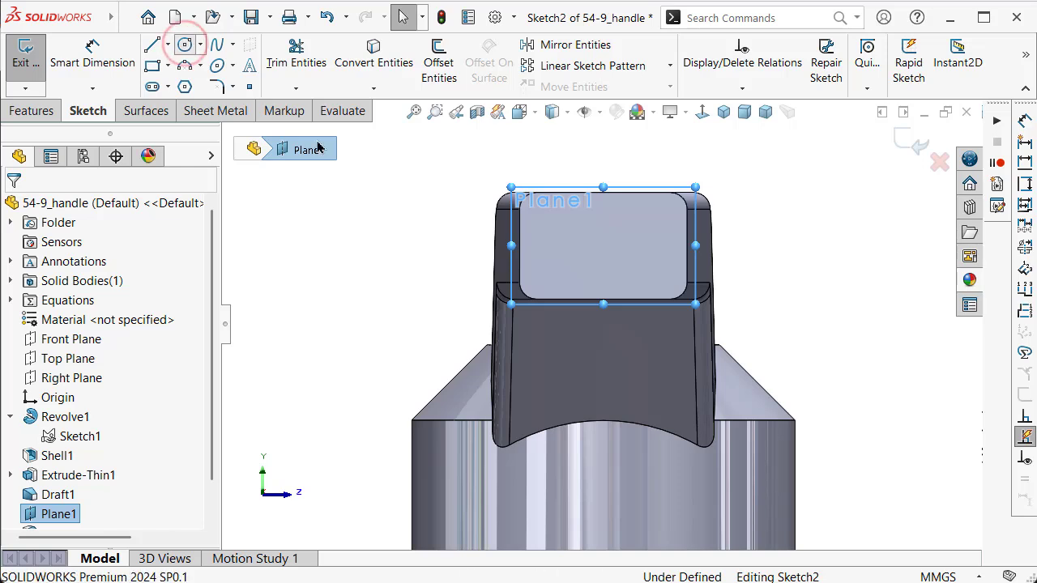
{"action": "left_click", "coordinate": [603, 244]}
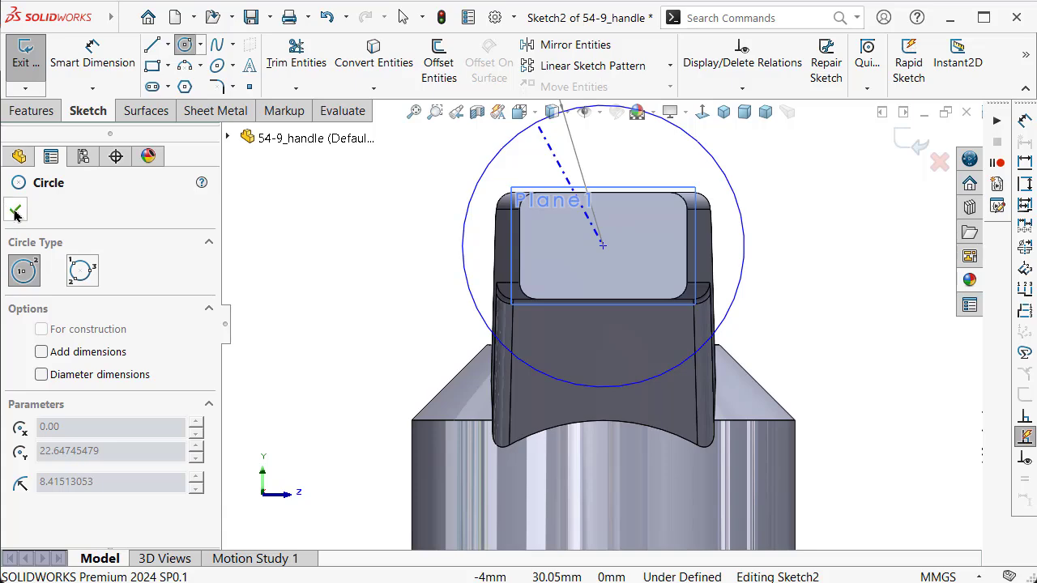
{"action": "scroll", "coordinate": [601, 326], "scroll_direction": "up", "scroll_amount": 3}
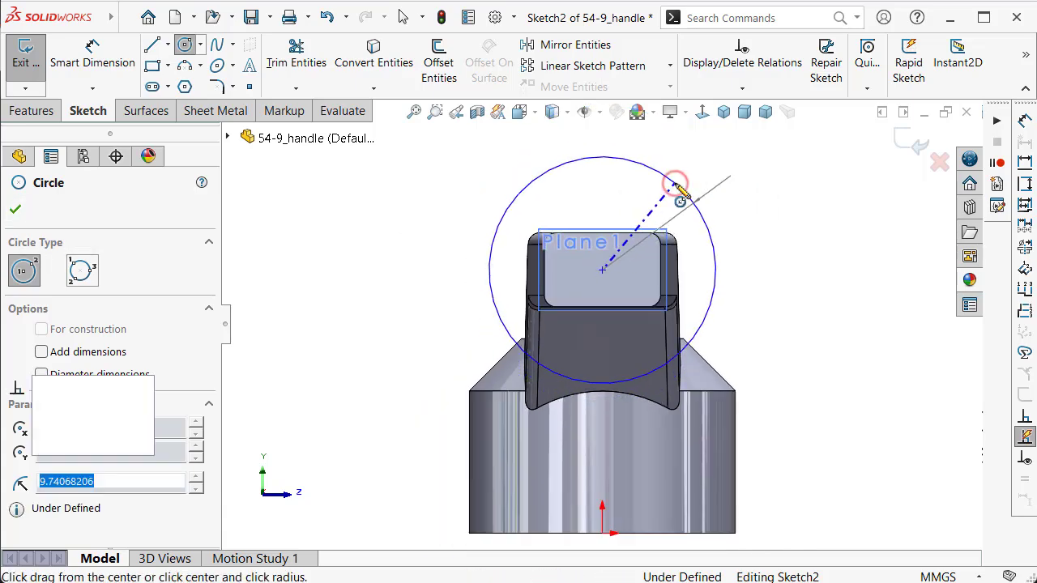
{"action": "left_click", "coordinate": [676, 188]}
Dimension the circle's diameter to 14 mm
{"action": "right_click_drag", "start_coordinate": [822, 254], "coordinate": [815, 176]}
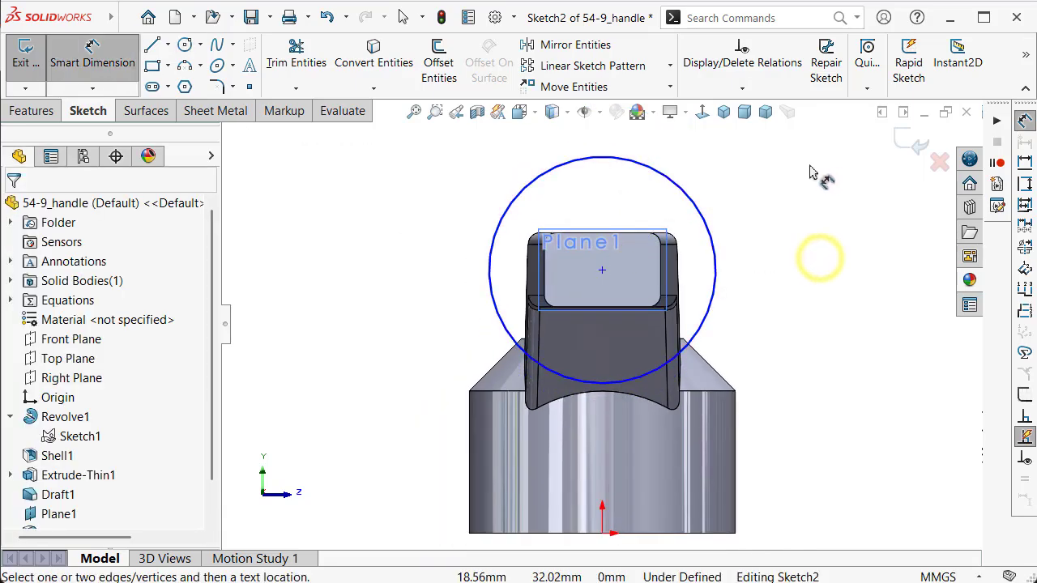
{"action": "left_click", "coordinate": [716, 240]}
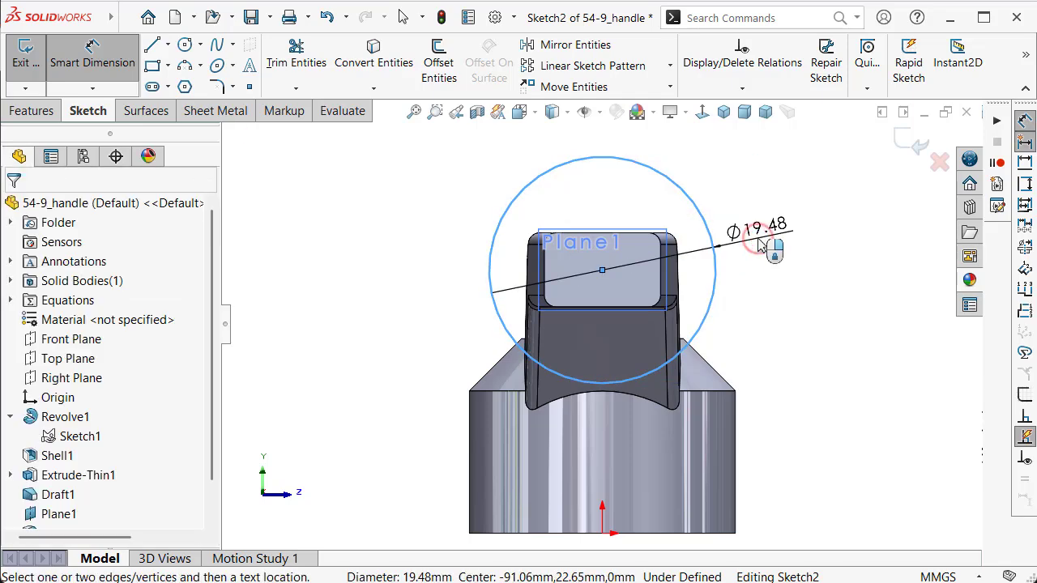
{"action": "left_click", "coordinate": [759, 245]}
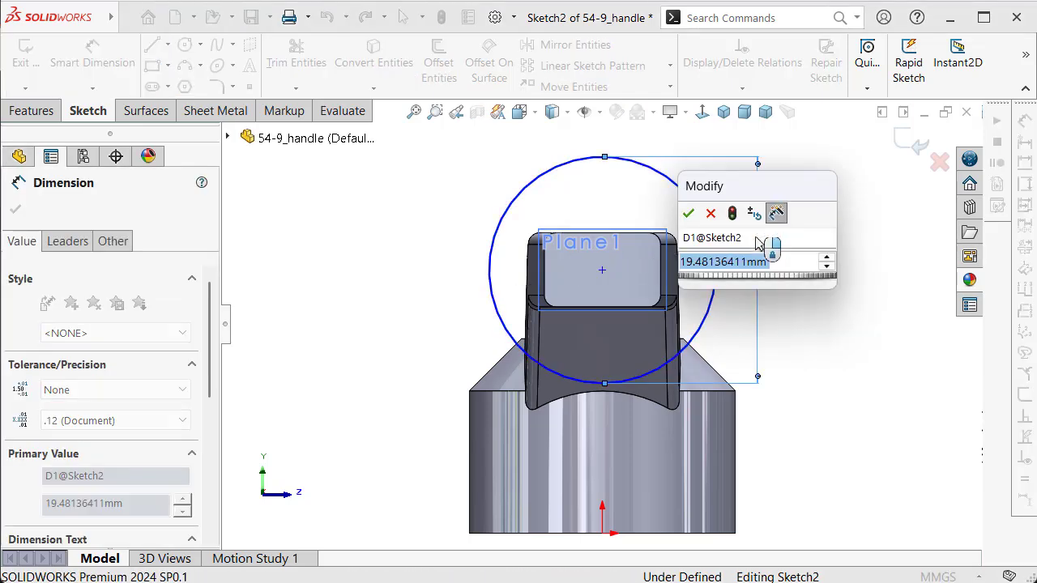
{"action": "type", "text": "14"}
{"action": "key", "text": "Return"}
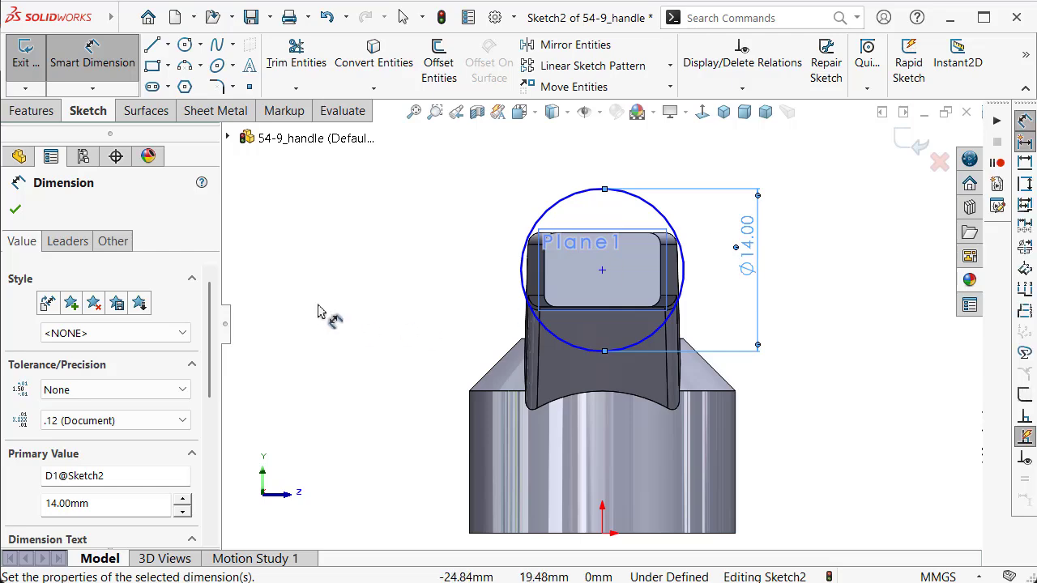
{"action": "left_click", "coordinate": [387, 298]}
{"action": "scroll", "coordinate": [484, 276], "scroll_direction": "down", "scroll_amount": 2}
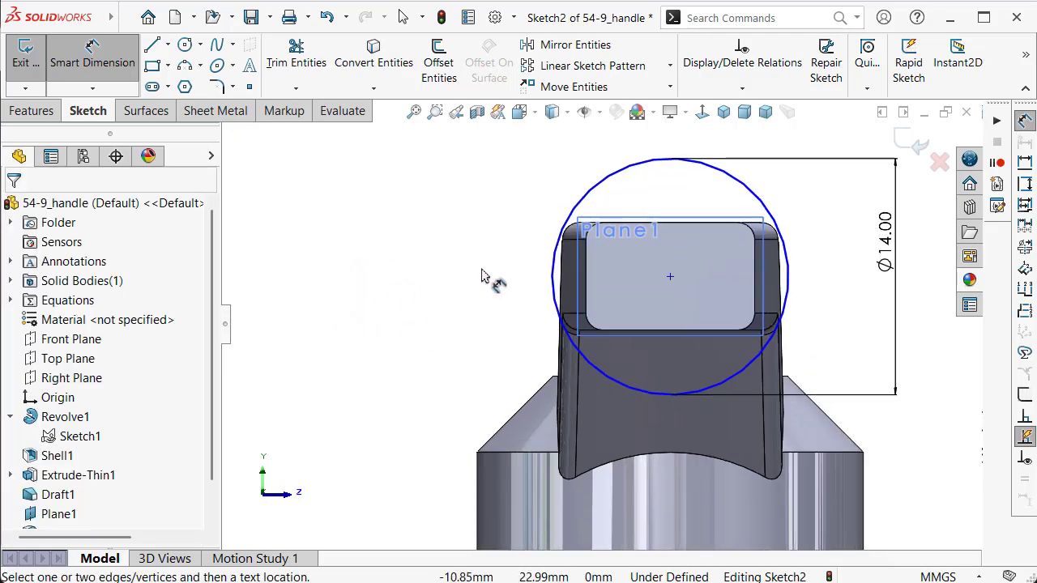
{"action": "key", "text": "Escape"}
{"action": "scroll", "coordinate": [660, 292], "scroll_direction": "down", "scroll_amount": 3}
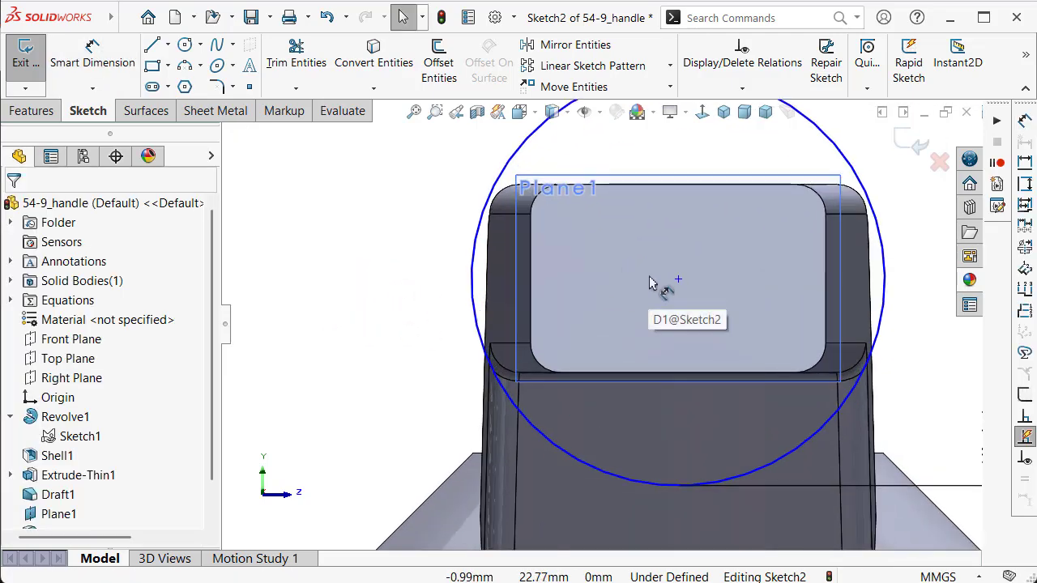
Draw a vertical centerline from the profile's top edge to its bottom edge
{"action": "key", "text": "s"}
{"action": "left_click", "coordinate": [808, 307]}
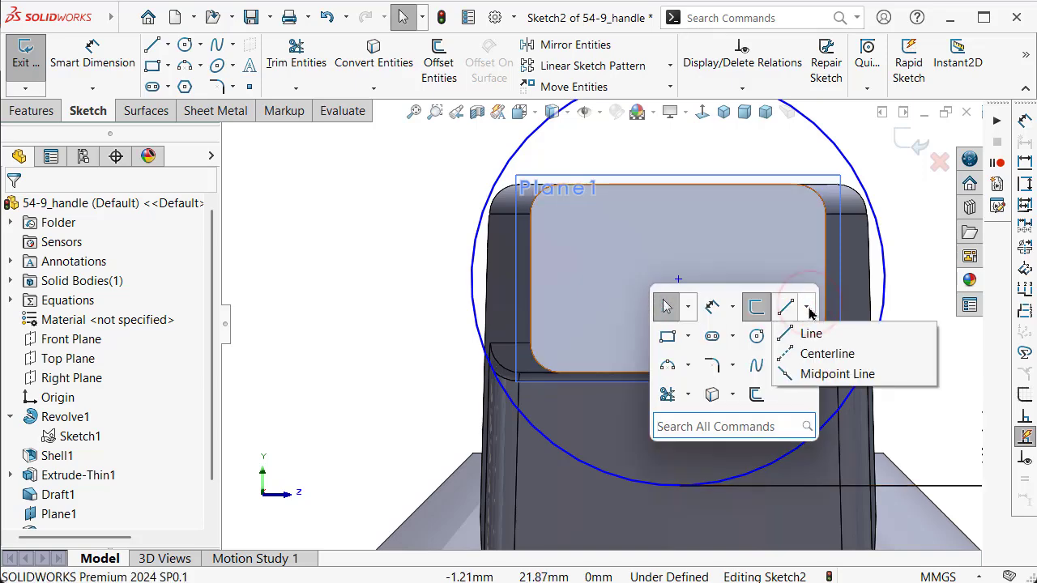
{"action": "left_click", "coordinate": [678, 185]}
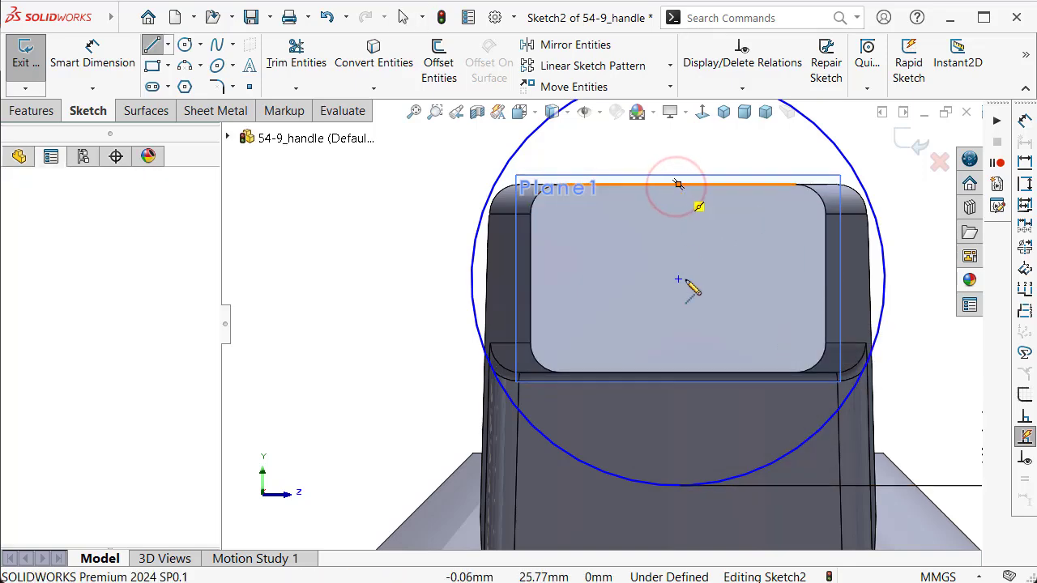
{"action": "left_click", "coordinate": [678, 372]}
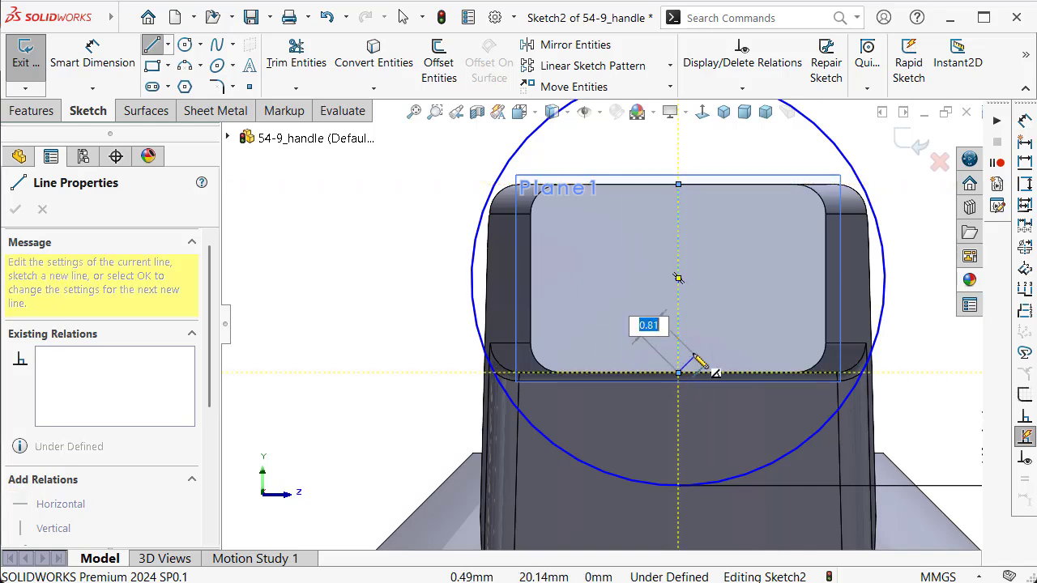
{"action": "key", "text": "Escape"}
{"action": "key", "text": "Escape"}
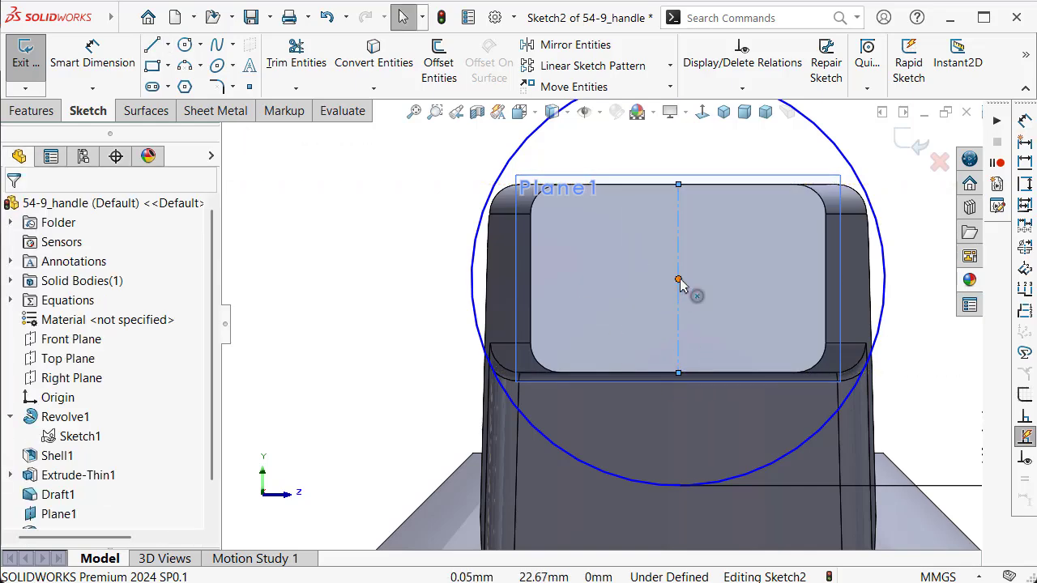
Make the Ø14 mm circle concentric with the centerline's midpoint
{"action": "left_click", "coordinate": [678, 280]}
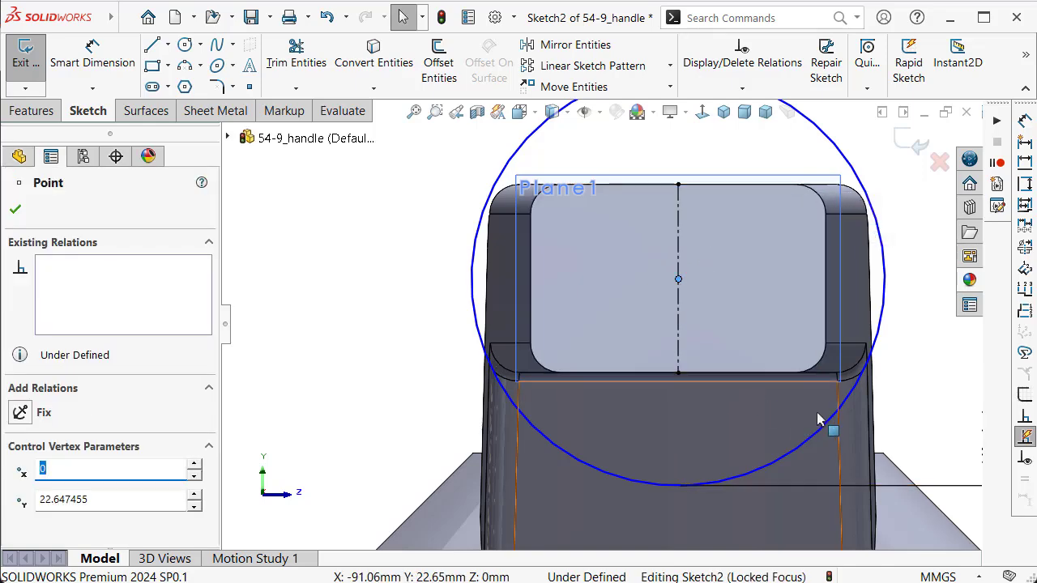
{"action": "left_click", "coordinate": [849, 394], "text": "ctrl"}
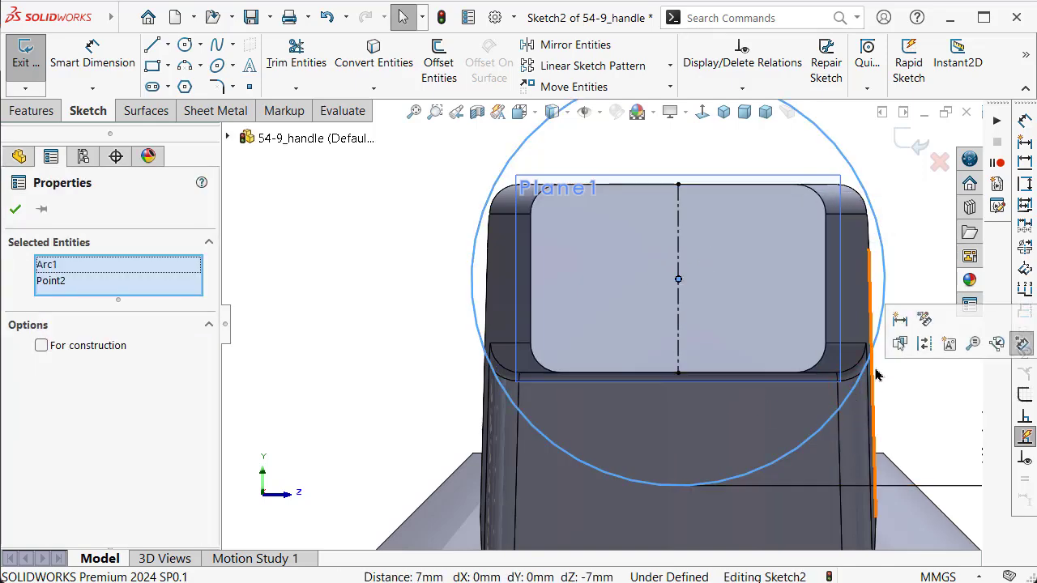
{"action": "left_click", "coordinate": [359, 373]}
{"action": "middle_click_drag", "start_coordinate": [370, 375], "coordinate": [364, 364]}
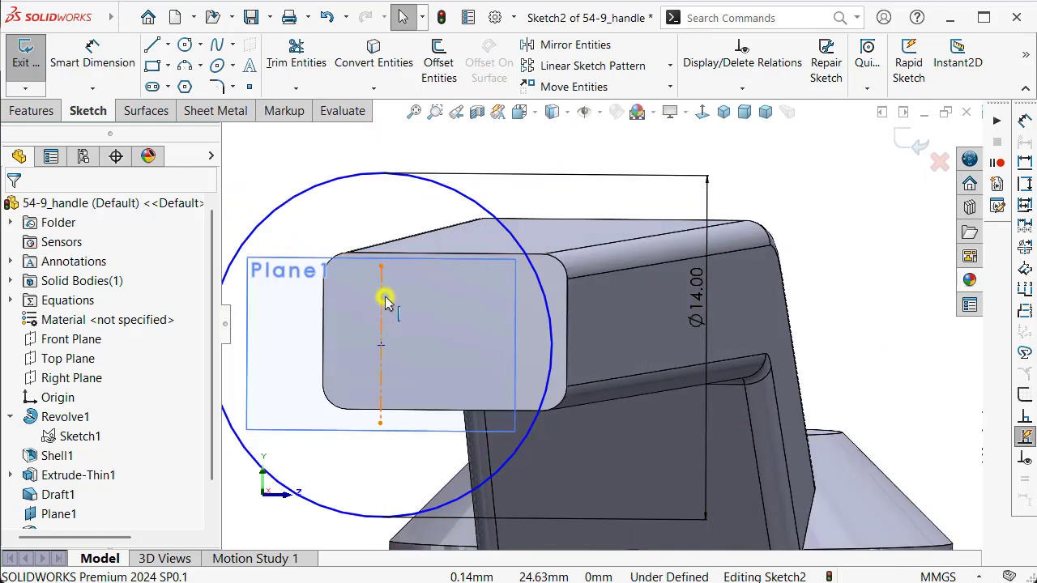
{"action": "right_click", "coordinate": [385, 297]}
{"action": "left_click", "coordinate": [421, 309]}
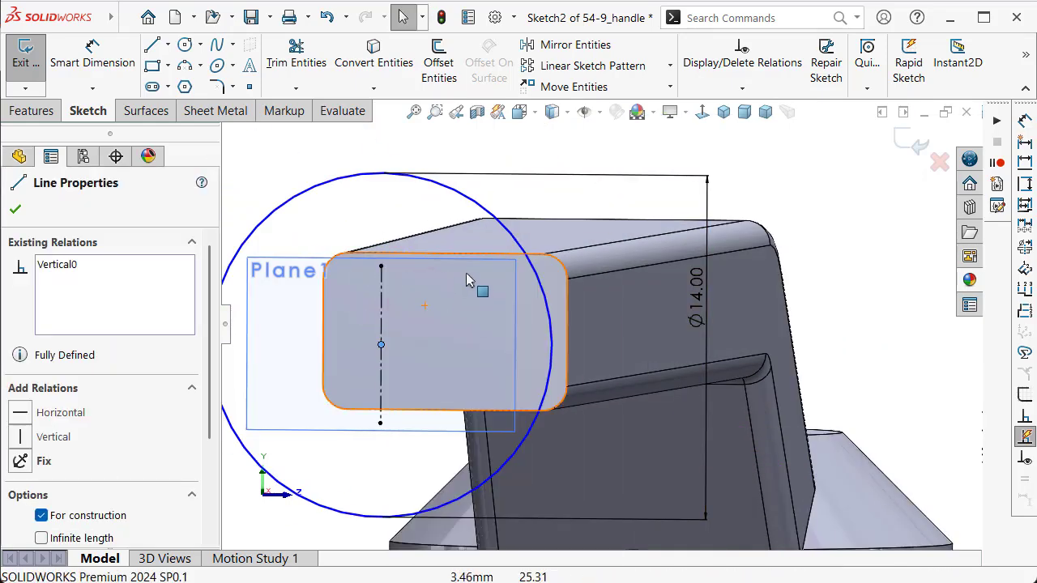
{"action": "left_click", "coordinate": [483, 209], "text": "ctrl"}
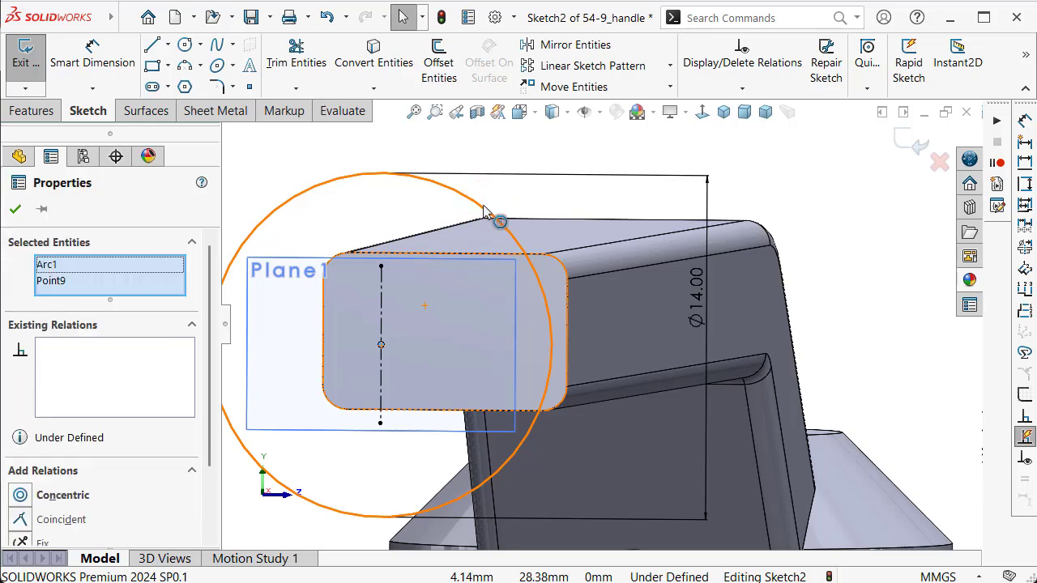
{"action": "left_click", "coordinate": [531, 133]}
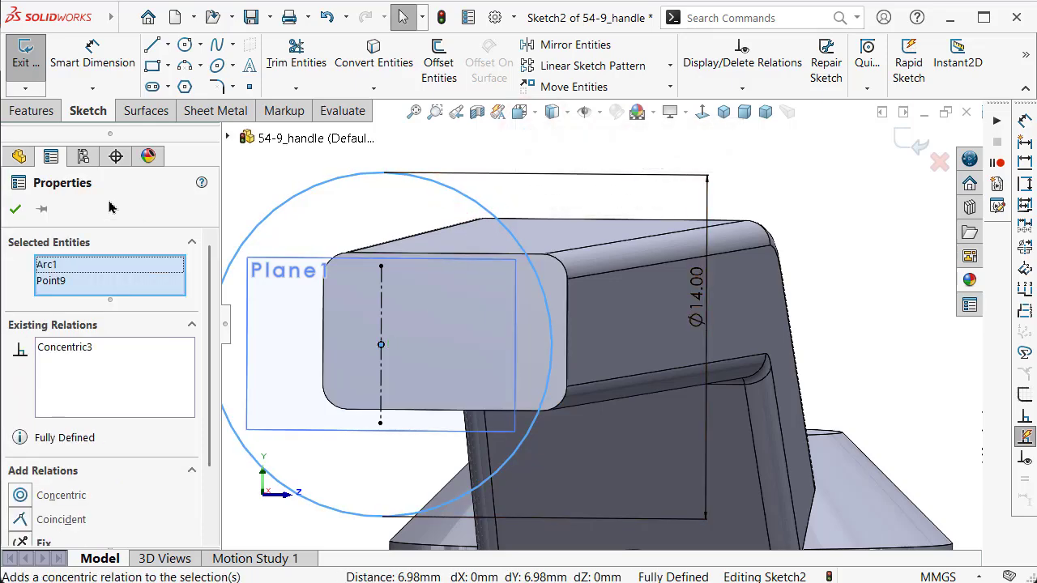
{"action": "left_click", "coordinate": [15, 211]}
{"action": "scroll", "coordinate": [599, 201], "scroll_direction": "up", "scroll_amount": 2}
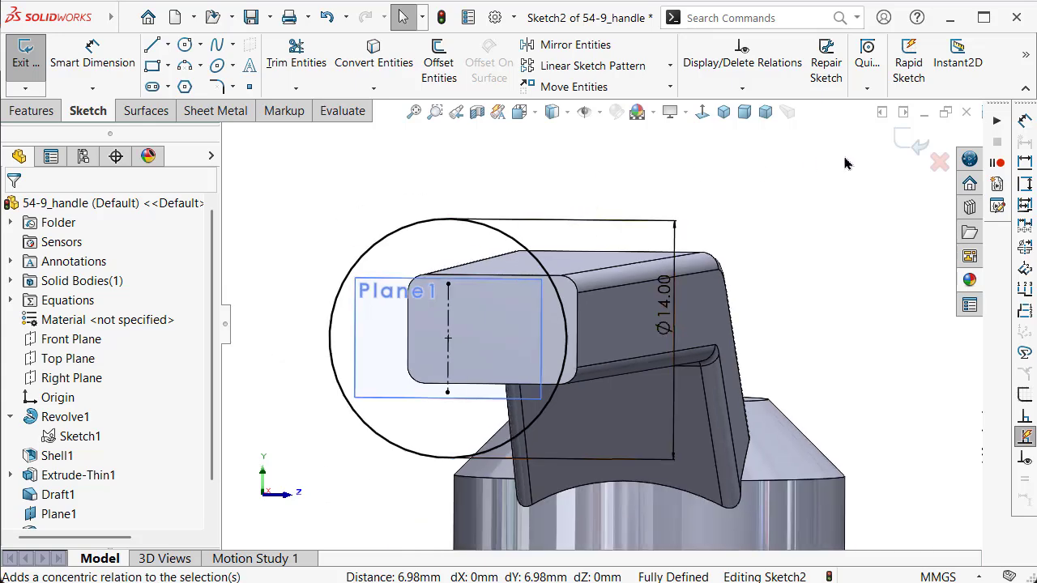
{"action": "mouse_move", "coordinate": [880, 155]}
{"action": "middle_mouse_down"}
{"action": "mouse_move", "coordinate": [863, 162]}
{"action": "mouse_move", "coordinate": [849, 221]}
{"action": "middle_mouse_up"}
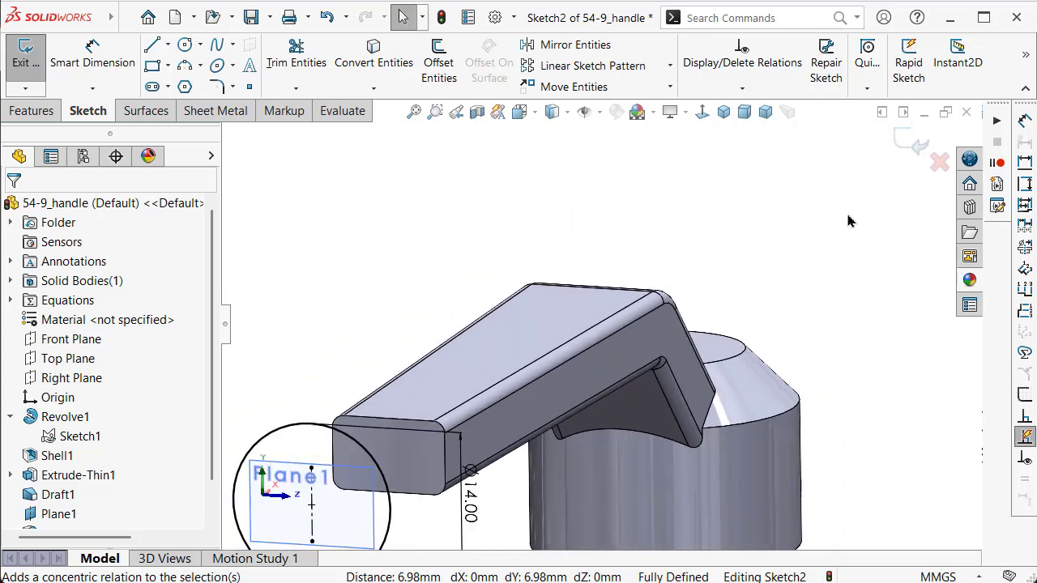
Exit Sketch2 and orbit the model so the handle points right
{"action": "left_click", "coordinate": [905, 142]}
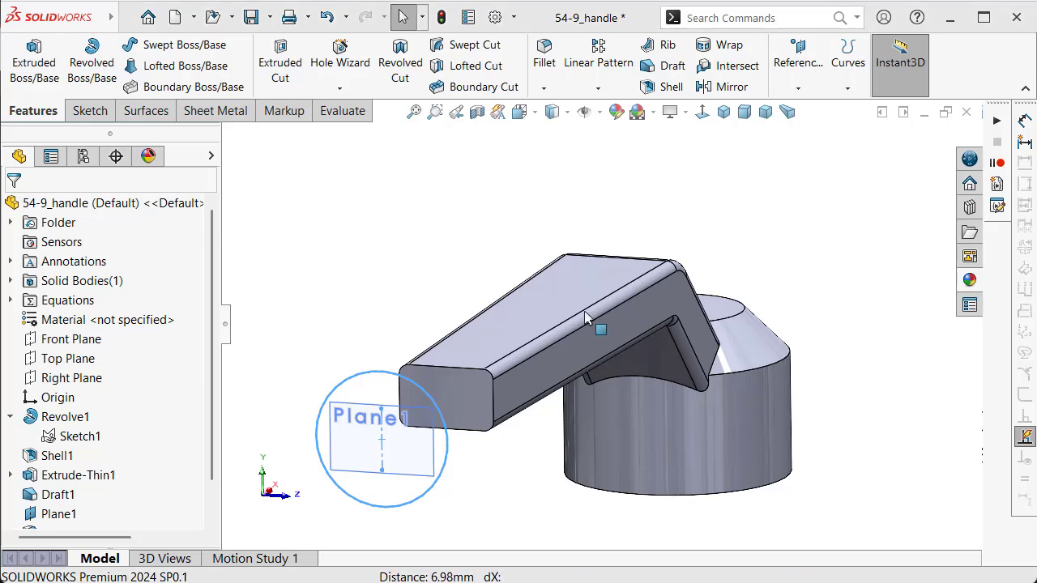
{"action": "mouse_move", "coordinate": [530, 238]}
{"action": "middle_mouse_down"}
{"action": "mouse_move", "coordinate": [569, 268]}
{"action": "mouse_move", "coordinate": [687, 418]}
{"action": "middle_mouse_up"}
{"action": "scroll", "coordinate": [687, 418], "scroll_direction": "up", "scroll_amount": 3}
{"action": "scroll", "coordinate": [843, 442], "scroll_direction": "down", "scroll_amount": 4}
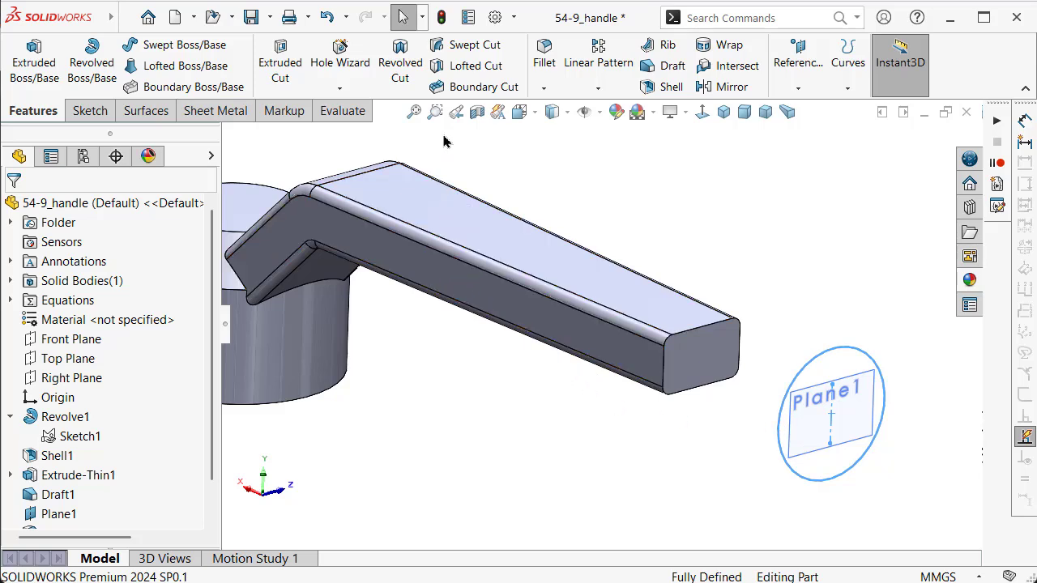
Start a Boundary Boss from Sketch2 with the handle's end face as a profile
{"action": "left_click", "coordinate": [217, 93]}
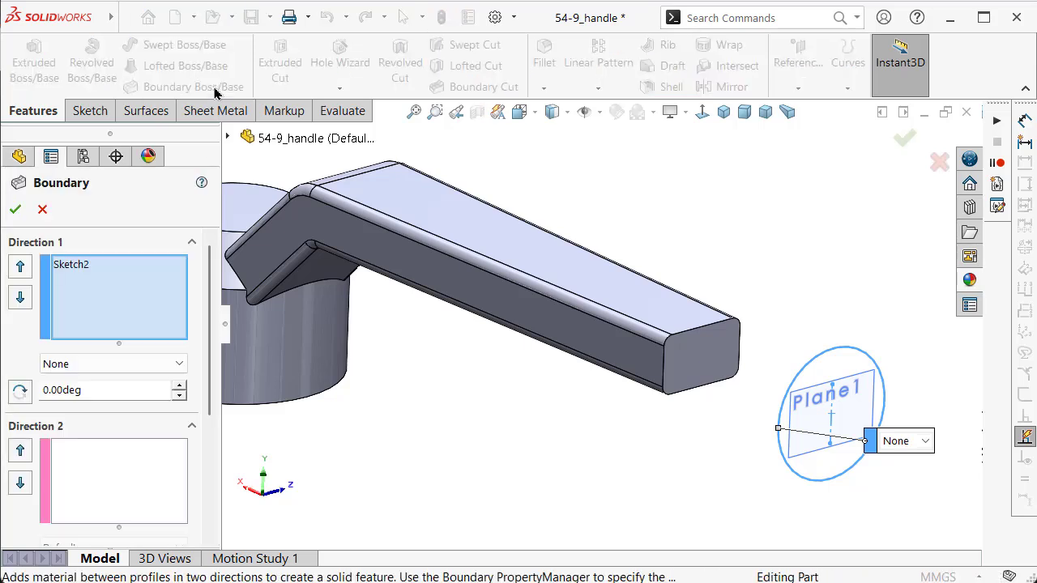
{"action": "left_click", "coordinate": [687, 346]}
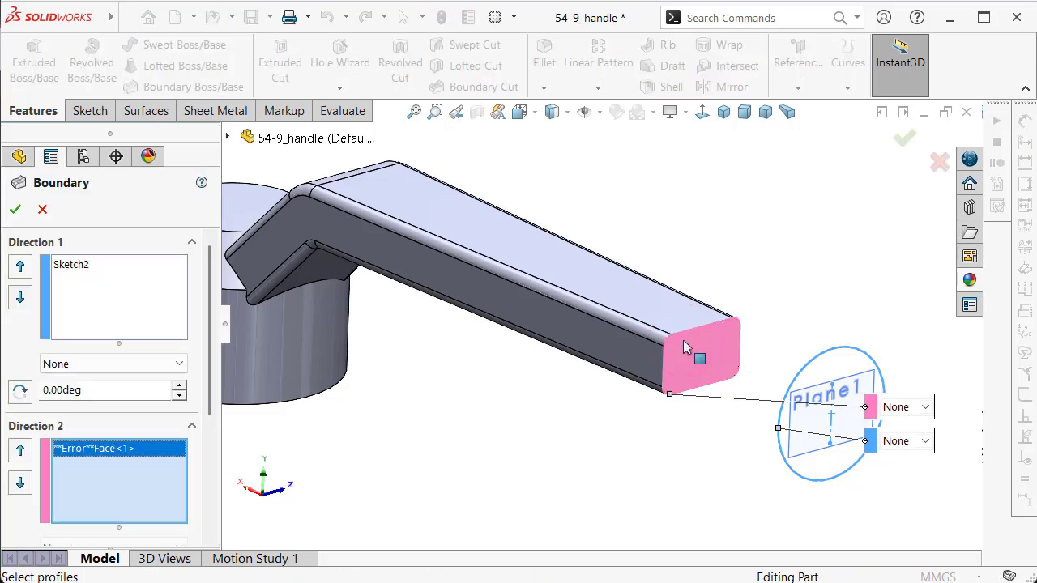
{"action": "right_click", "coordinate": [110, 302]}
{"action": "left_click", "coordinate": [136, 303]}
{"action": "right_click", "coordinate": [119, 481]}
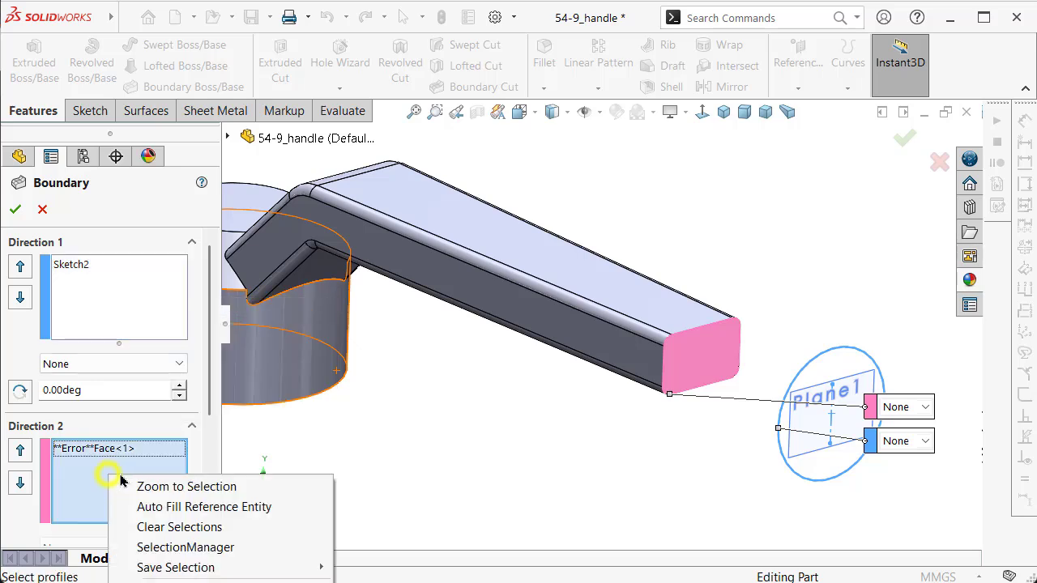
{"action": "left_click", "coordinate": [174, 486]}
Clear both profile lists and re-add the circle and end face in Direction 1
{"action": "left_click", "coordinate": [69, 268]}
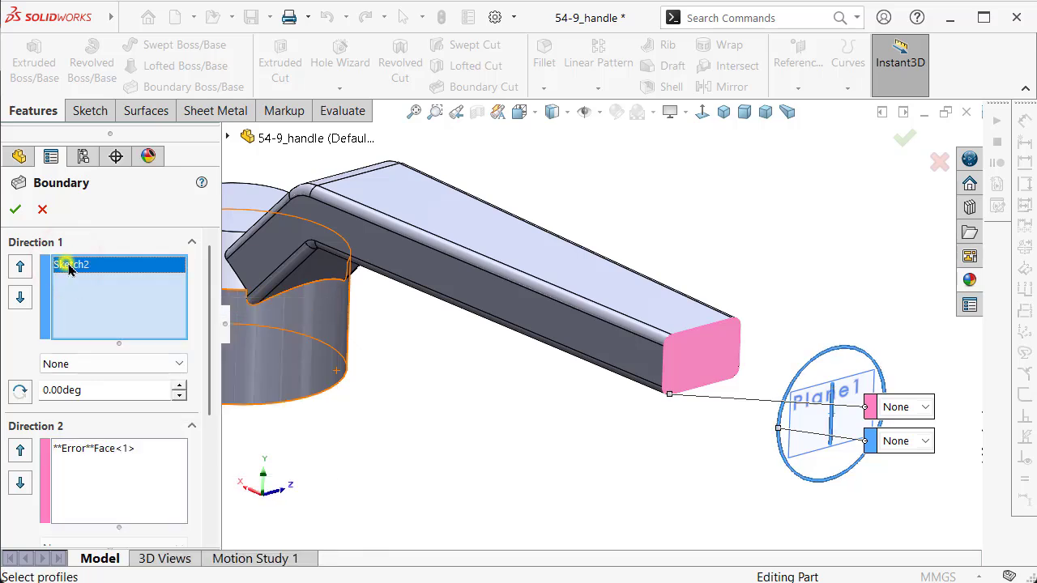
{"action": "right_click", "coordinate": [139, 261]}
{"action": "left_click", "coordinate": [154, 316]}
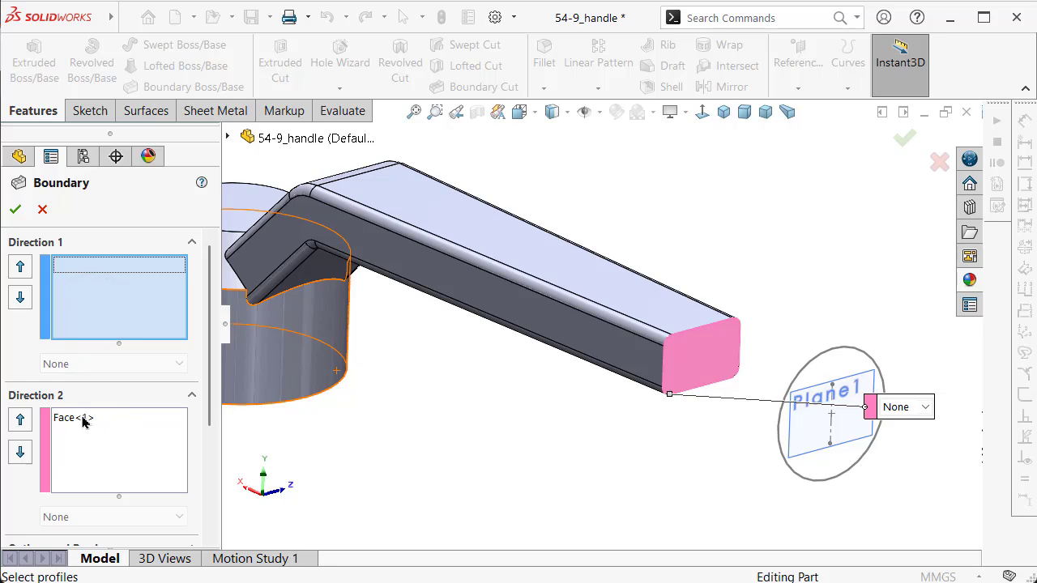
{"action": "left_click", "coordinate": [83, 421]}
{"action": "right_click", "coordinate": [84, 422]}
{"action": "left_click", "coordinate": [111, 470]}
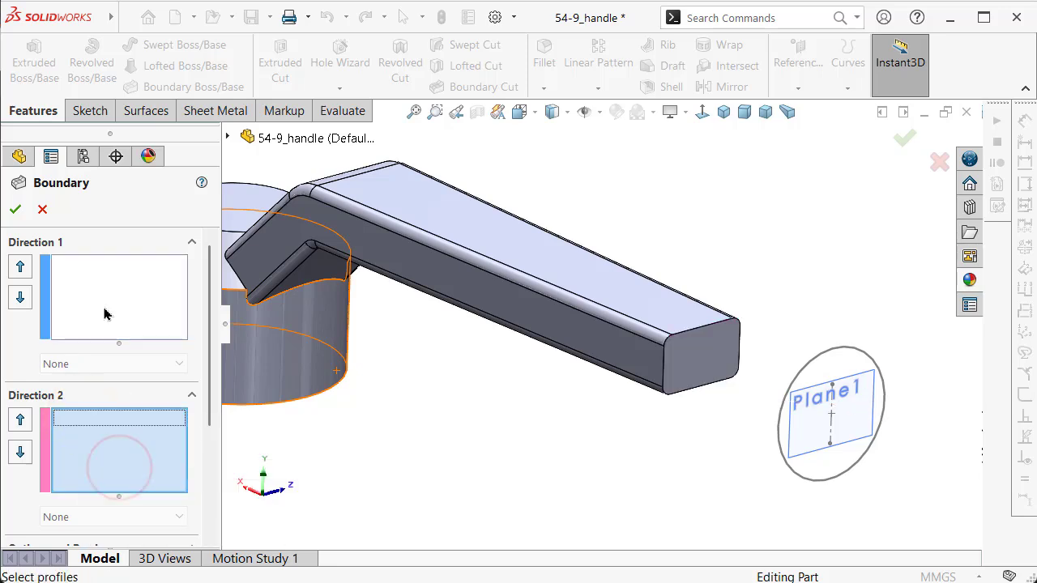
{"action": "left_click", "coordinate": [104, 314]}
{"action": "left_click", "coordinate": [841, 351]}
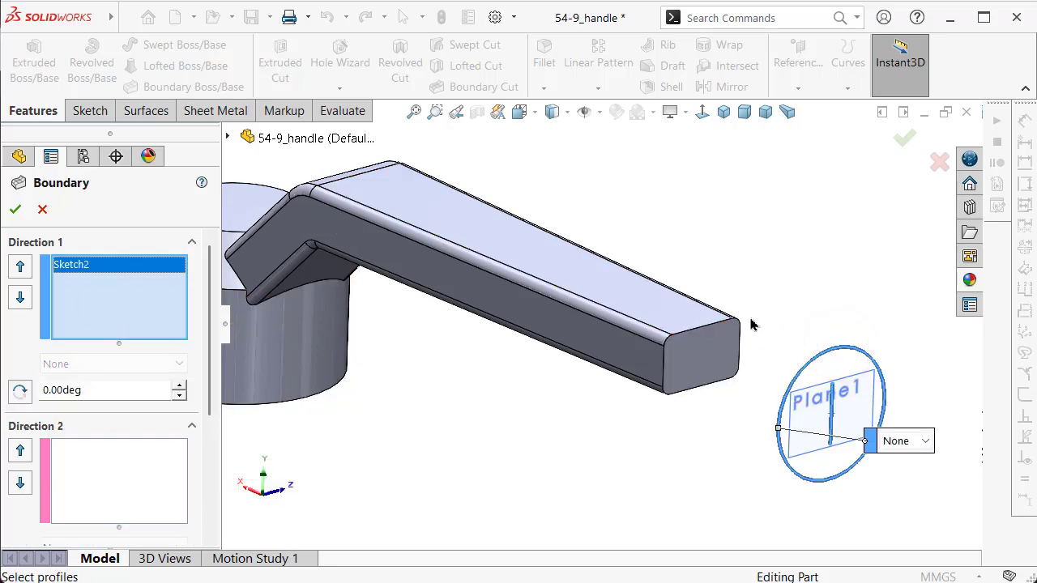
{"action": "left_click", "coordinate": [717, 341]}
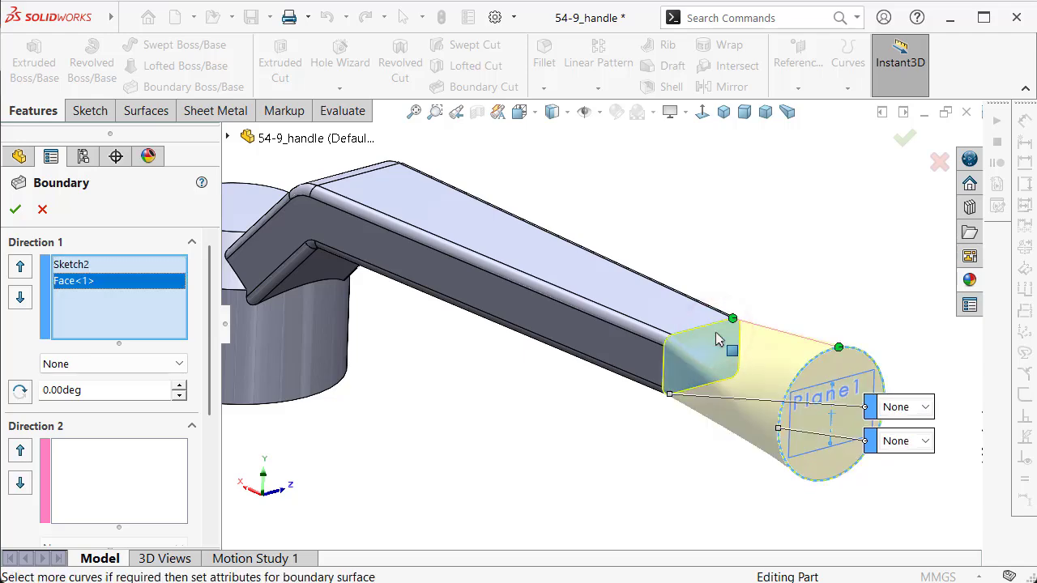
Realign the boundary connectors to remove the blend's twist
{"action": "mouse_move", "coordinate": [742, 283]}
{"action": "middle_mouse_down"}
{"action": "mouse_move", "coordinate": [618, 410]}
{"action": "mouse_move", "coordinate": [568, 414]}
{"action": "mouse_move", "coordinate": [572, 366]}
{"action": "middle_mouse_up"}
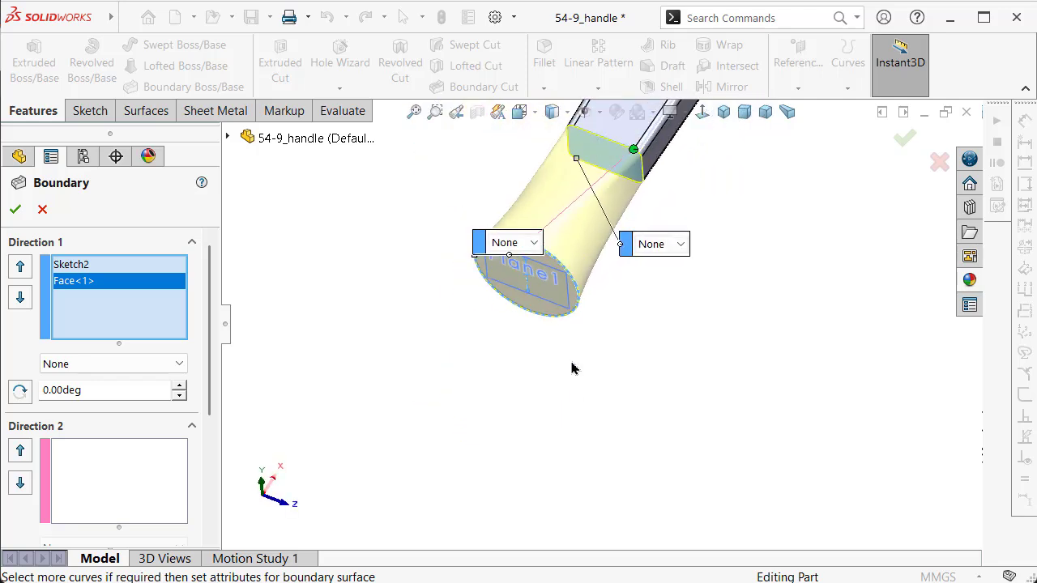
{"action": "middle_click_drag", "start_coordinate": [543, 259], "coordinate": [552, 285]}
{"action": "mouse_move", "coordinate": [543, 340]}
{"action": "middle_mouse_down"}
{"action": "mouse_move", "coordinate": [529, 280]}
{"action": "mouse_move", "coordinate": [525, 331]}
{"action": "mouse_move", "coordinate": [492, 270]}
{"action": "middle_mouse_up"}
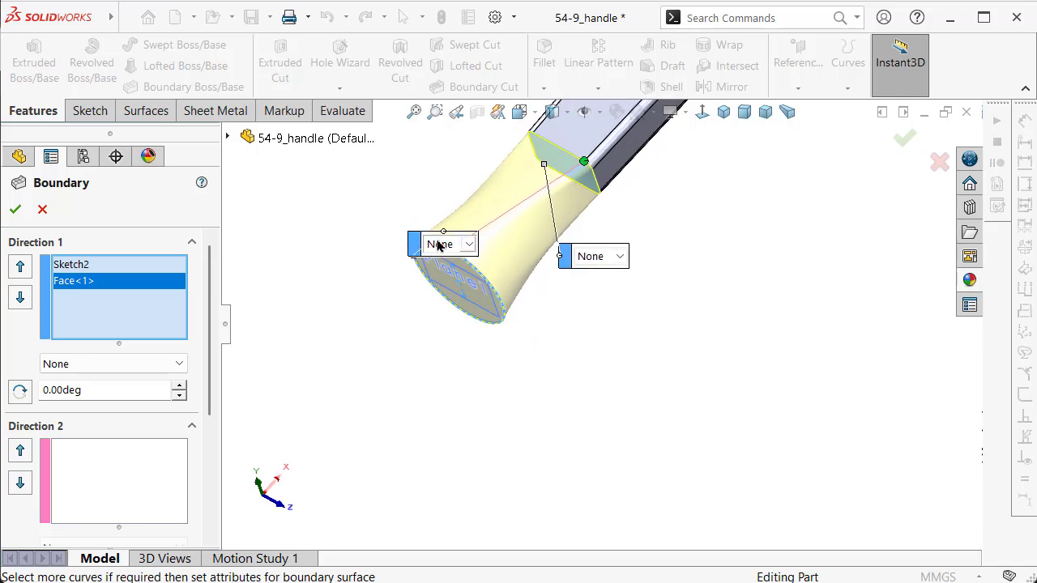
{"action": "left_click_drag", "start_coordinate": [452, 255], "coordinate": [592, 351]}
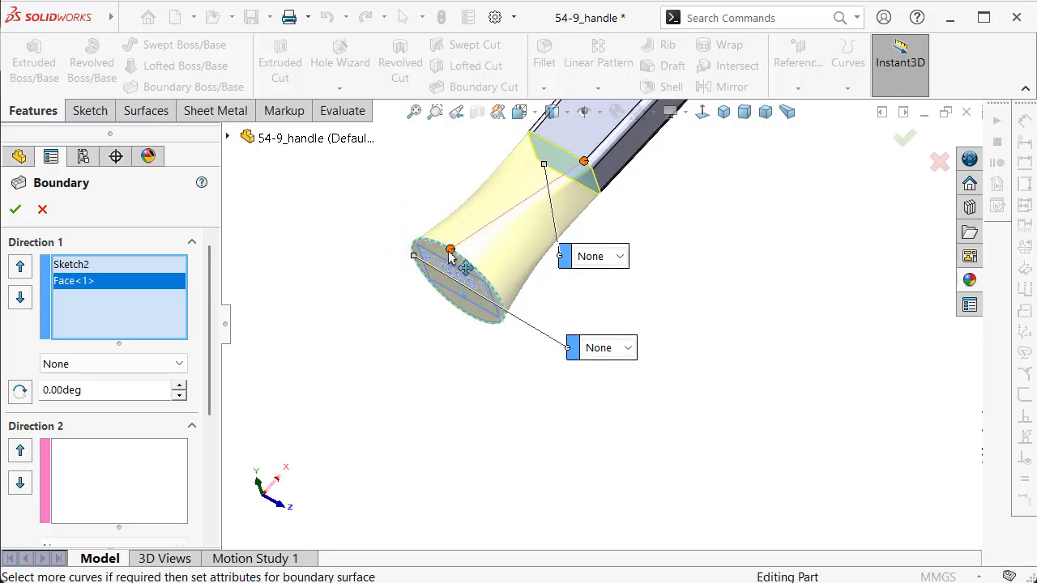
{"action": "left_click_drag", "start_coordinate": [477, 275], "coordinate": [473, 267]}
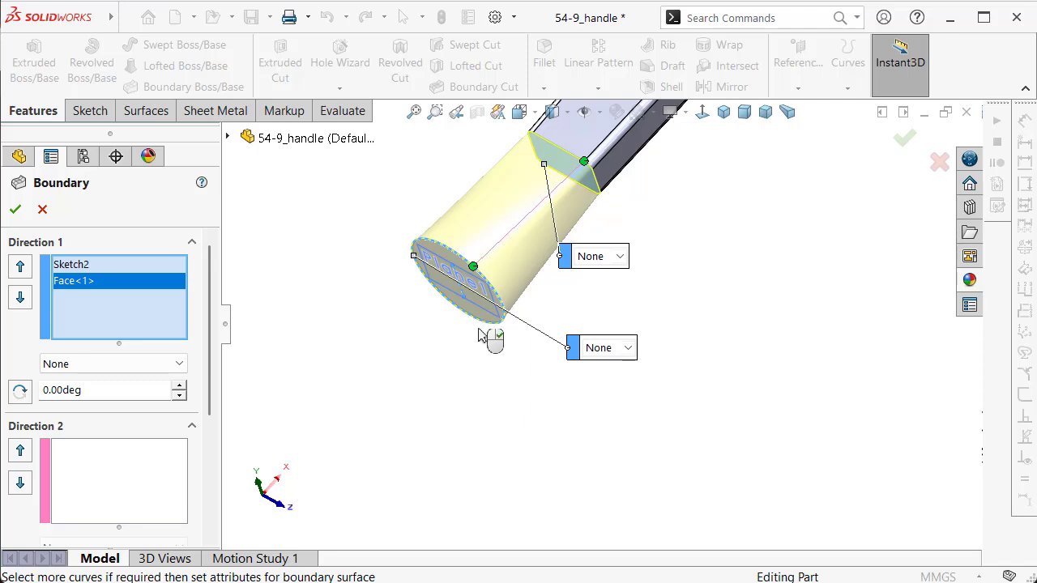
{"action": "middle_click_drag", "start_coordinate": [531, 375], "coordinate": [559, 355]}
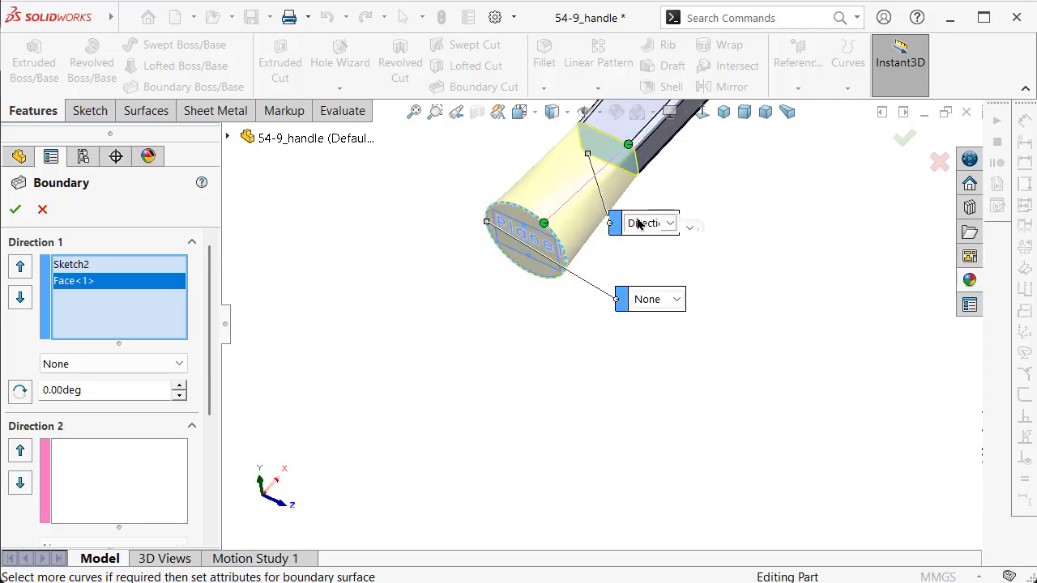
Set the end-face condition to Normal To Profile and confirm the boundary boss
{"action": "left_click", "coordinate": [644, 308]}
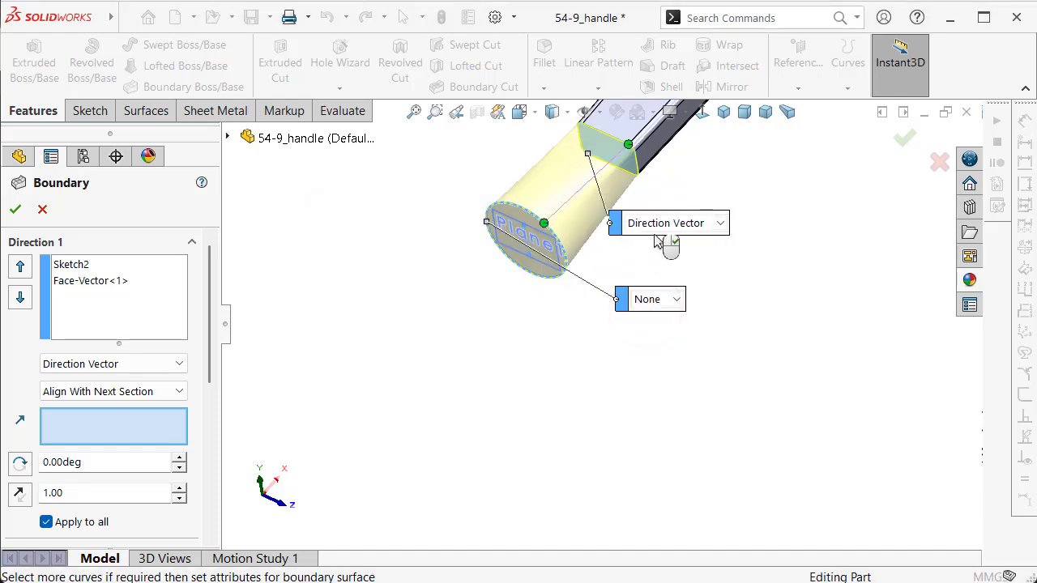
{"action": "left_click", "coordinate": [665, 224]}
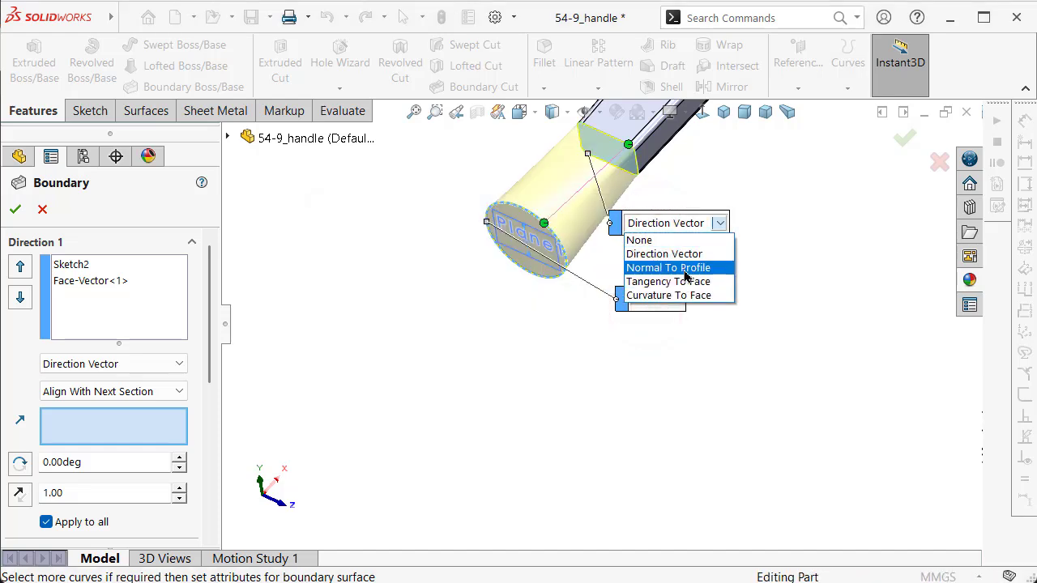
{"action": "left_click", "coordinate": [678, 267]}
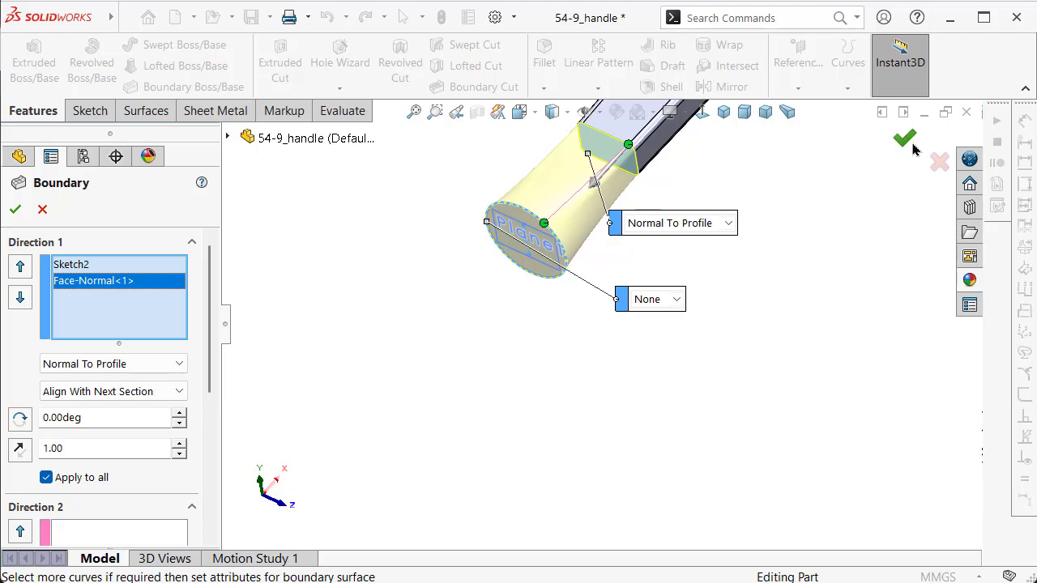
{"action": "left_click", "coordinate": [905, 139]}
{"action": "mouse_move", "coordinate": [718, 370]}
{"action": "middle_mouse_down"}
{"action": "mouse_move", "coordinate": [644, 331]}
{"action": "mouse_move", "coordinate": [648, 255]}
{"action": "mouse_move", "coordinate": [616, 348]}
{"action": "mouse_move", "coordinate": [631, 326]}
{"action": "middle_mouse_up"}
Hide Plane1 and reorient the model
{"action": "left_click", "coordinate": [656, 321]}
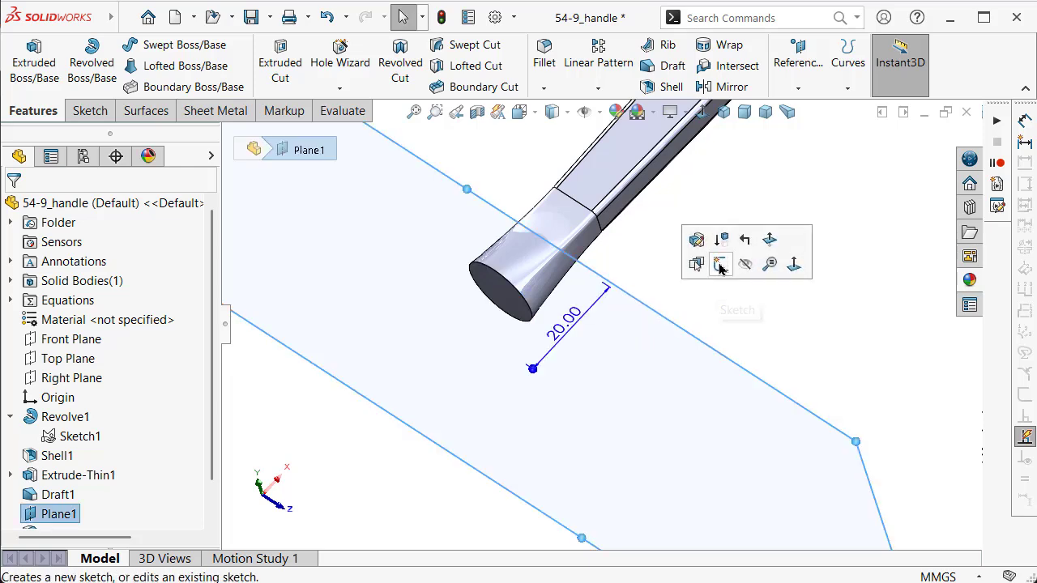
{"action": "left_click", "coordinate": [746, 264]}
{"action": "mouse_move", "coordinate": [732, 284]}
{"action": "middle_mouse_down"}
{"action": "mouse_move", "coordinate": [591, 370]}
{"action": "mouse_move", "coordinate": [602, 290]}
{"action": "mouse_move", "coordinate": [578, 232]}
{"action": "mouse_move", "coordinate": [640, 331]}
{"action": "middle_mouse_up"}
{"action": "scroll", "coordinate": [589, 180], "scroll_direction": "down", "scroll_amount": 3}
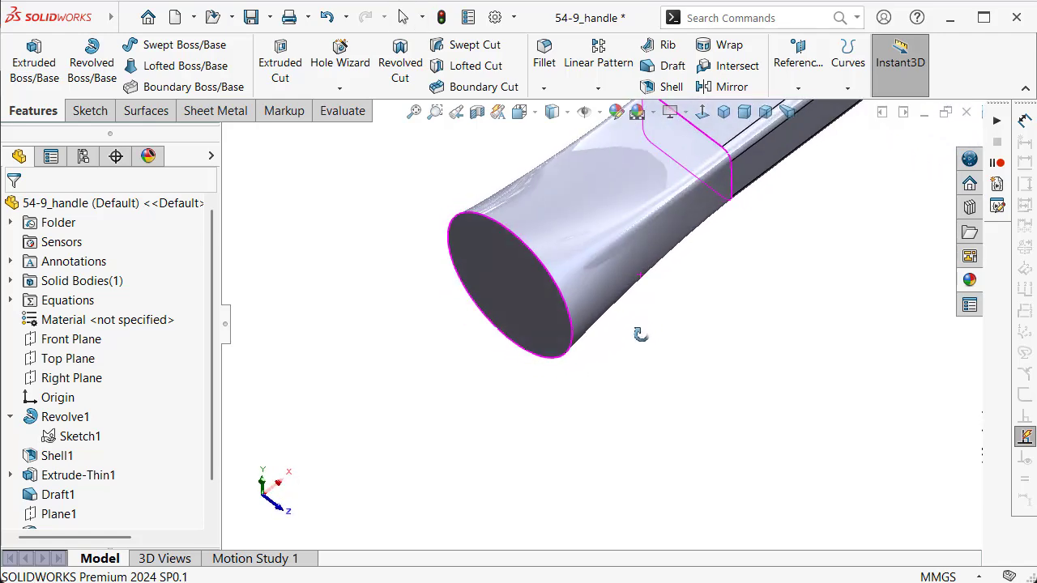
Fillet the handle's circular end edge at 4 mm with a Conic Rho 0.5 profile
{"action": "left_click", "coordinate": [544, 57]}
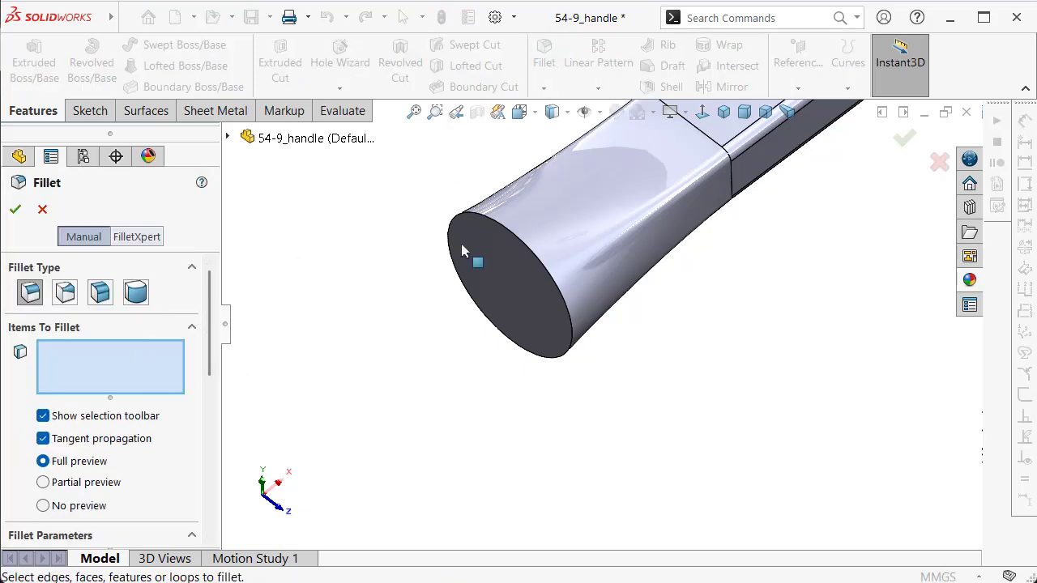
{"action": "left_click_drag", "start_coordinate": [210, 312], "coordinate": [211, 394]}
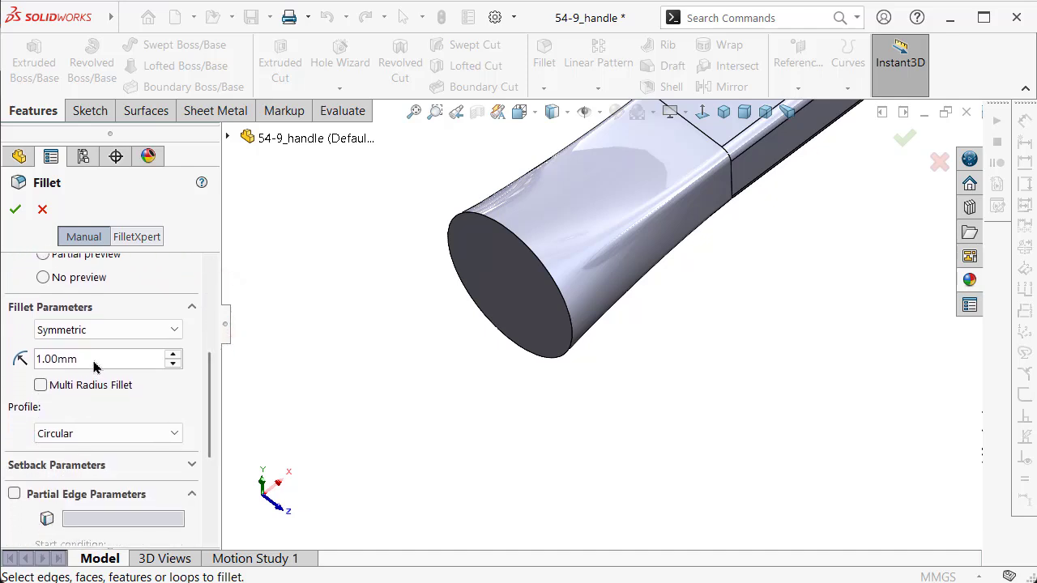
{"action": "type", "text": "4"}
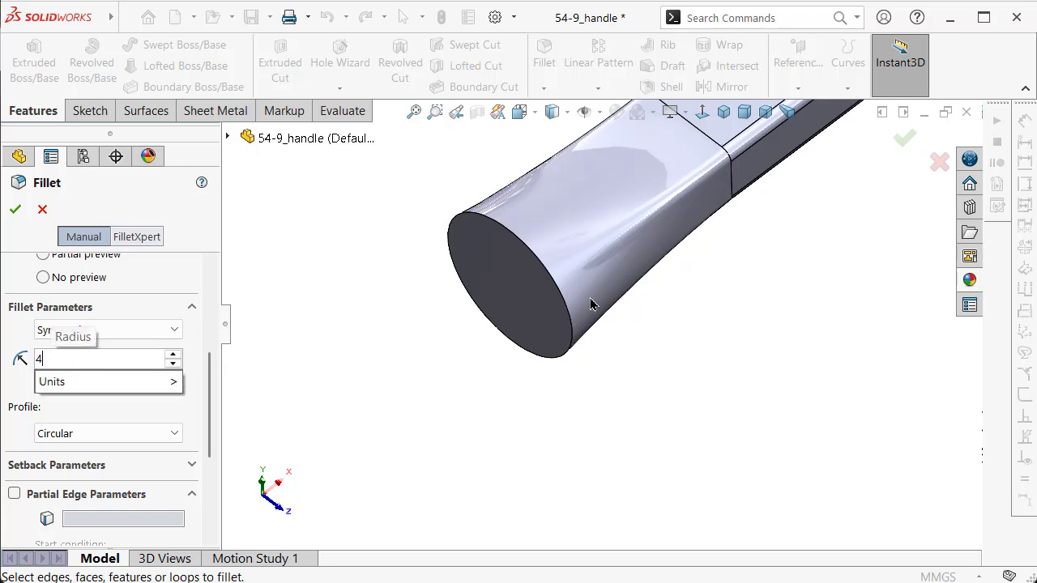
{"action": "left_click", "coordinate": [547, 272]}
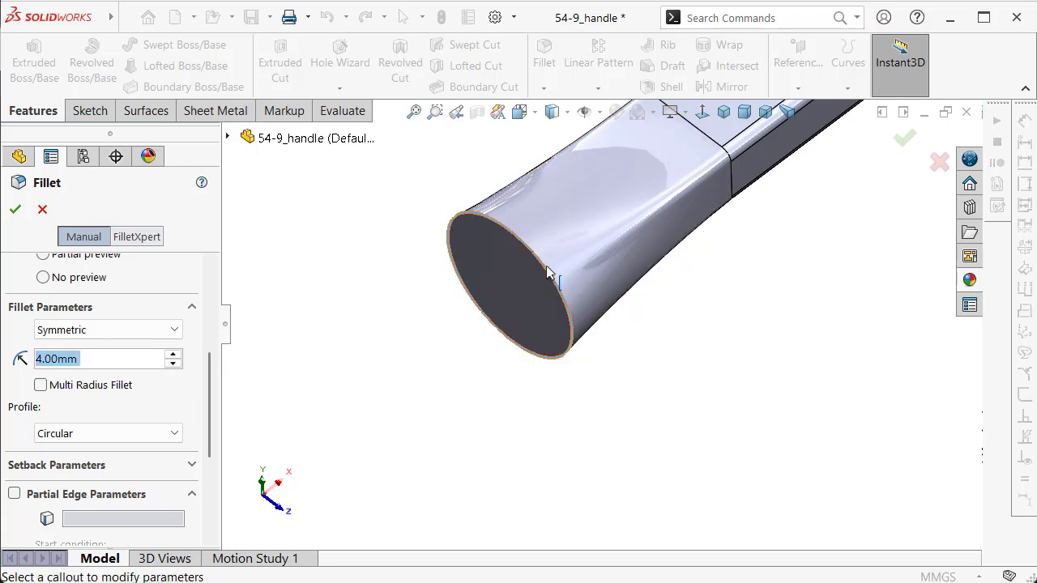
{"action": "left_click", "coordinate": [174, 434]}
{"action": "left_click", "coordinate": [104, 467]}
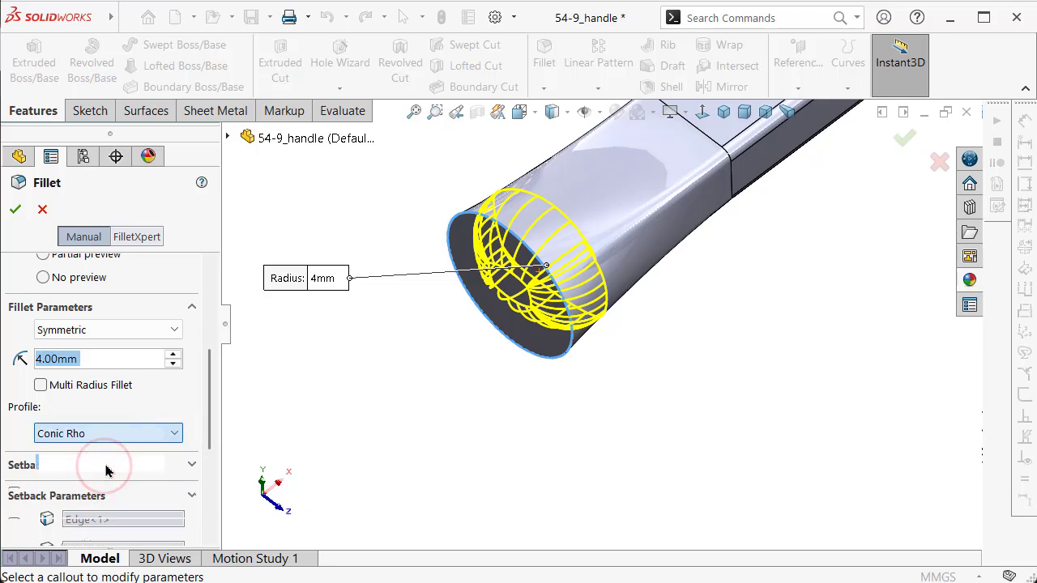
{"action": "left_click_drag", "start_coordinate": [208, 412], "coordinate": [208, 420]}
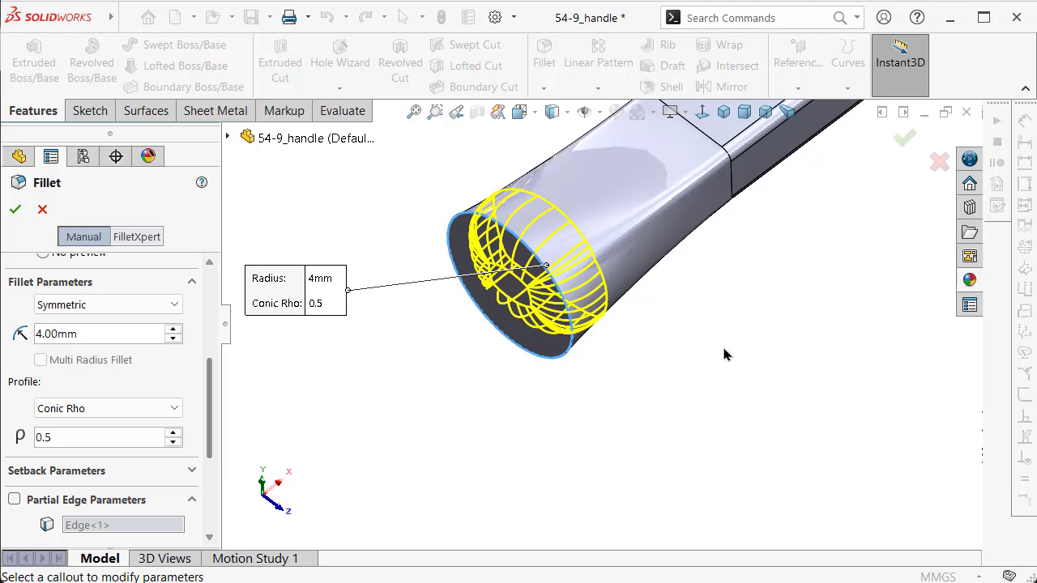
{"action": "middle_click_drag", "start_coordinate": [725, 354], "coordinate": [751, 266], "text": "ctrl"}
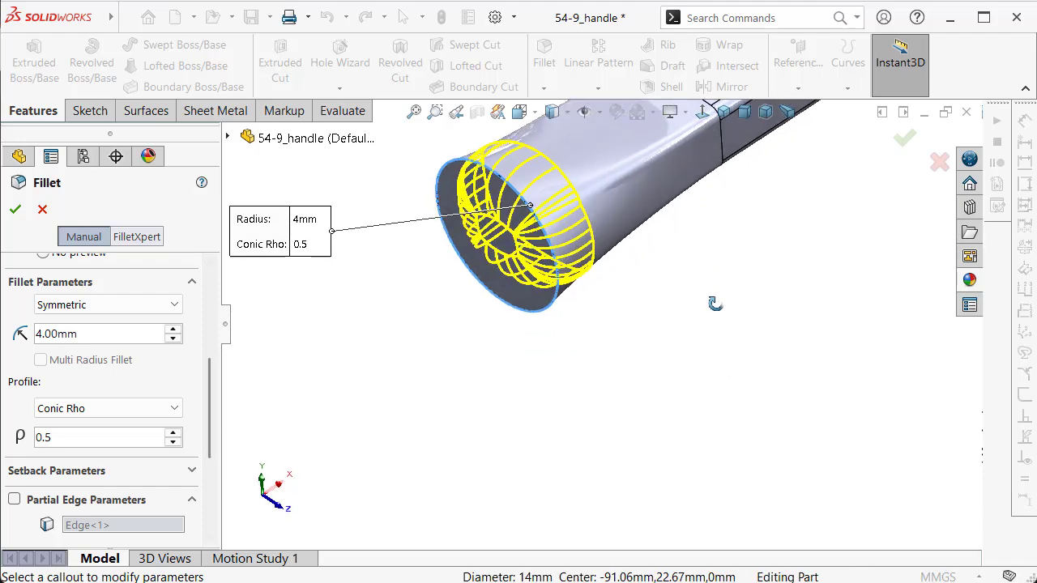
{"action": "left_click", "coordinate": [905, 139]}
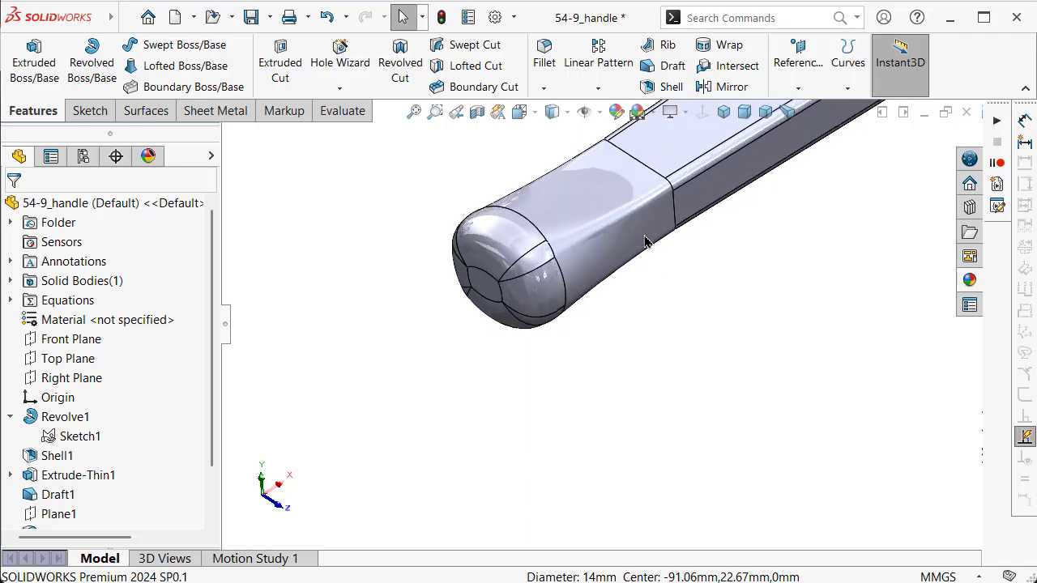
{"action": "mouse_move", "coordinate": [645, 241]}
{"action": "middle_mouse_down"}
{"action": "mouse_move", "coordinate": [597, 216]}
{"action": "mouse_move", "coordinate": [597, 284]}
{"action": "mouse_move", "coordinate": [632, 357]}
{"action": "mouse_move", "coordinate": [627, 289]}
{"action": "mouse_move", "coordinate": [556, 373]}
{"action": "middle_mouse_up"}
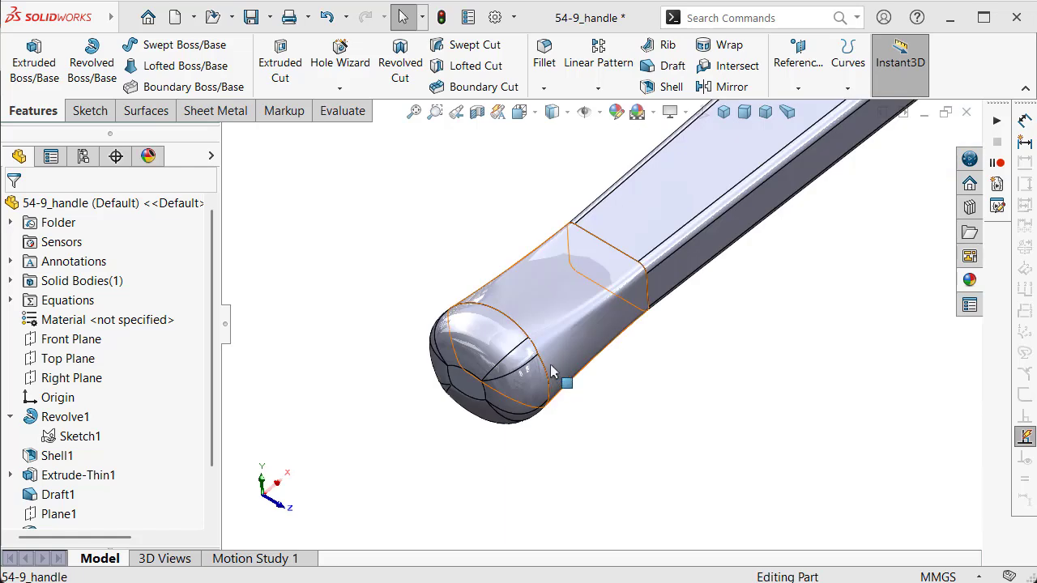
{"action": "left_click", "coordinate": [569, 118]}
{"action": "left_click", "coordinate": [560, 157]}
{"action": "mouse_move", "coordinate": [589, 209]}
{"action": "middle_mouse_down"}
{"action": "mouse_move", "coordinate": [562, 262]}
{"action": "mouse_move", "coordinate": [602, 389]}
{"action": "mouse_move", "coordinate": [651, 477]}
{"action": "mouse_move", "coordinate": [608, 296]}
{"action": "mouse_move", "coordinate": [667, 238]}
{"action": "mouse_move", "coordinate": [773, 259]}
{"action": "mouse_move", "coordinate": [731, 213]}
{"action": "mouse_move", "coordinate": [778, 203]}
{"action": "mouse_move", "coordinate": [757, 231]}
{"action": "middle_mouse_up"}
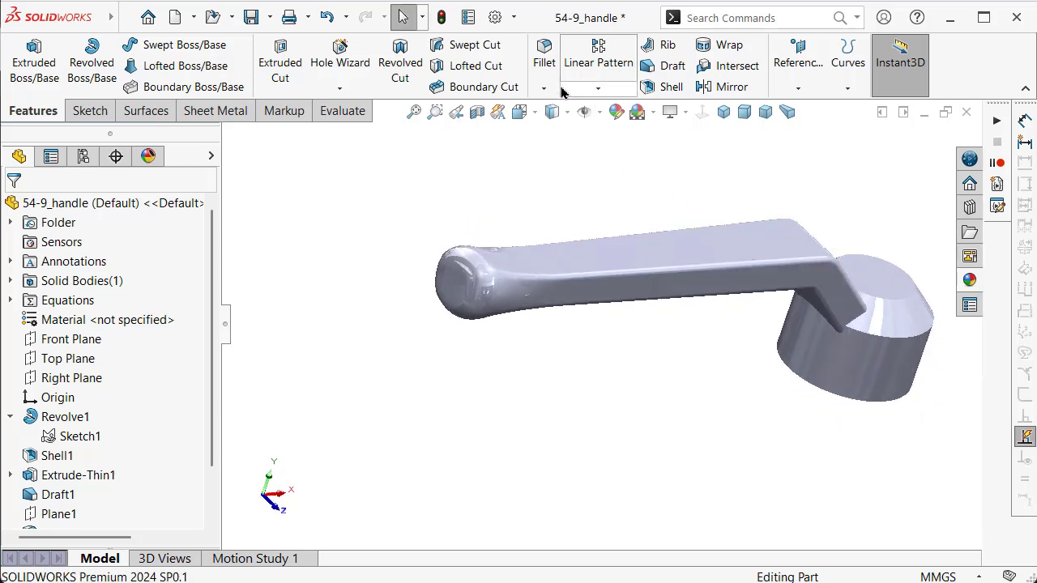
{"action": "left_click", "coordinate": [566, 116]}
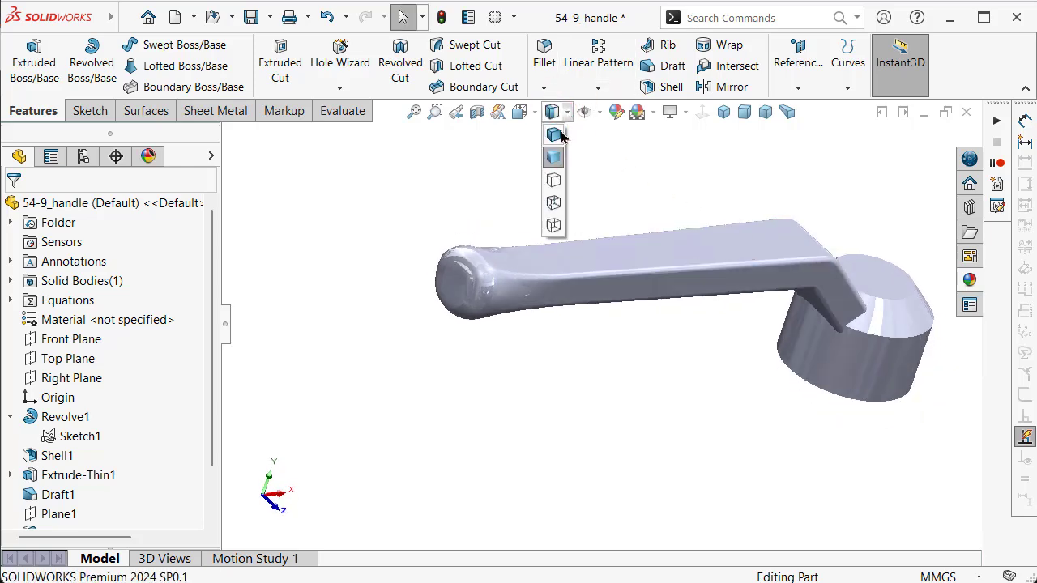
{"action": "left_click", "coordinate": [556, 130]}
{"action": "mouse_move", "coordinate": [731, 324]}
{"action": "middle_mouse_down"}
{"action": "mouse_move", "coordinate": [747, 273]}
{"action": "mouse_move", "coordinate": [648, 297]}
{"action": "middle_mouse_up"}
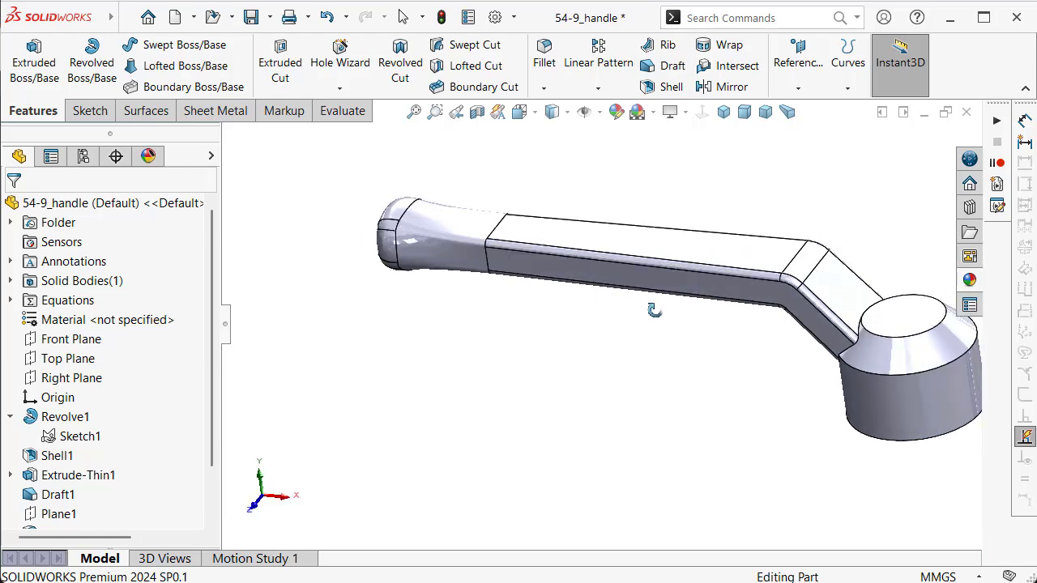
{"action": "middle_click_drag", "start_coordinate": [775, 359], "coordinate": [872, 370]}
{"action": "scroll", "coordinate": [729, 331], "scroll_direction": "down", "scroll_amount": 2}
{"action": "middle_click_drag", "start_coordinate": [729, 331], "coordinate": [734, 361]}
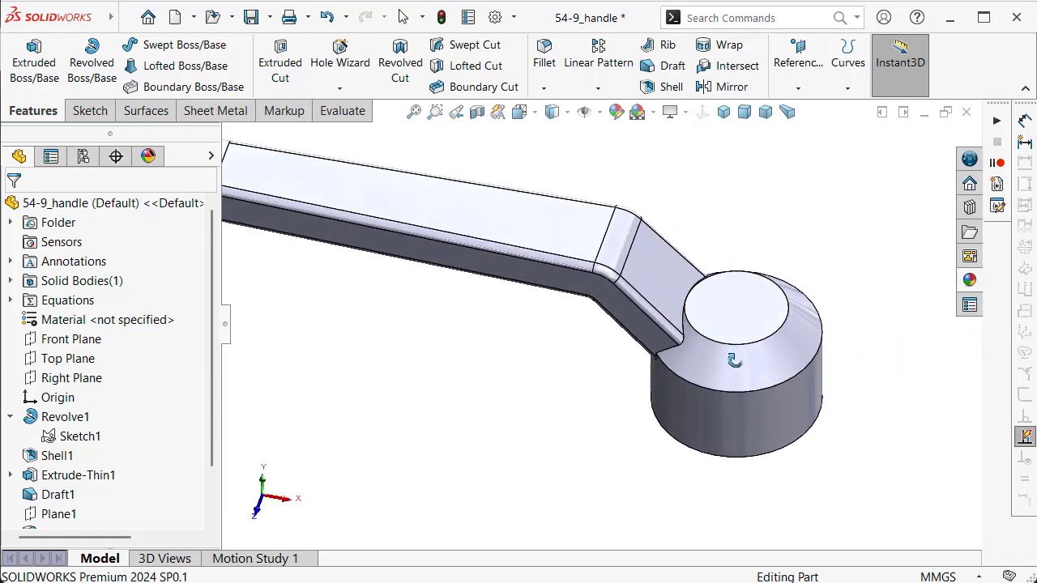
Set up a symmetric Circular-profile fillet with a 0.25 mm radius
{"action": "left_click", "coordinate": [546, 73]}
{"action": "left_click_drag", "start_coordinate": [211, 360], "coordinate": [219, 394]}
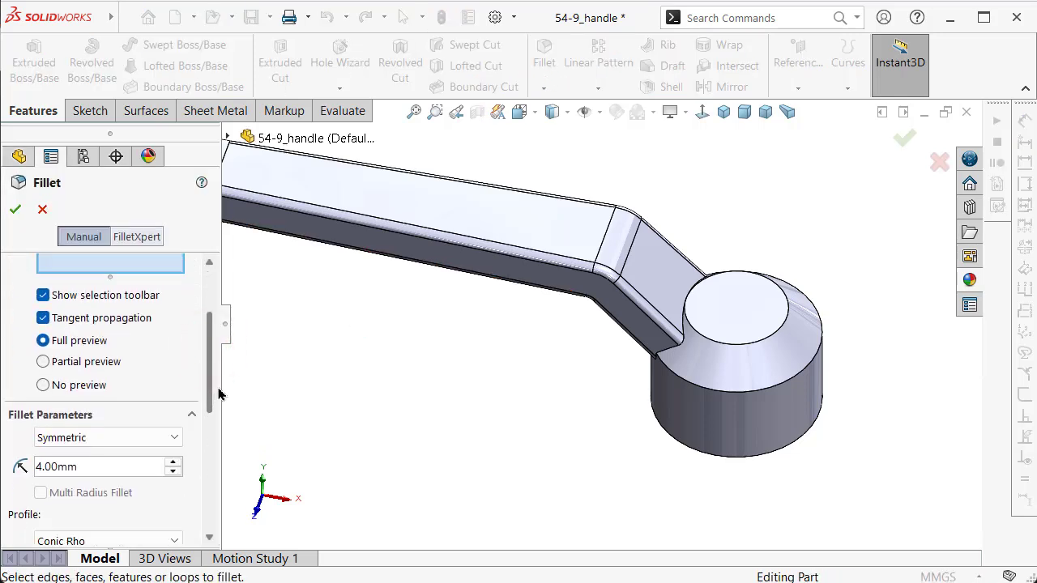
{"action": "left_click", "coordinate": [159, 438]}
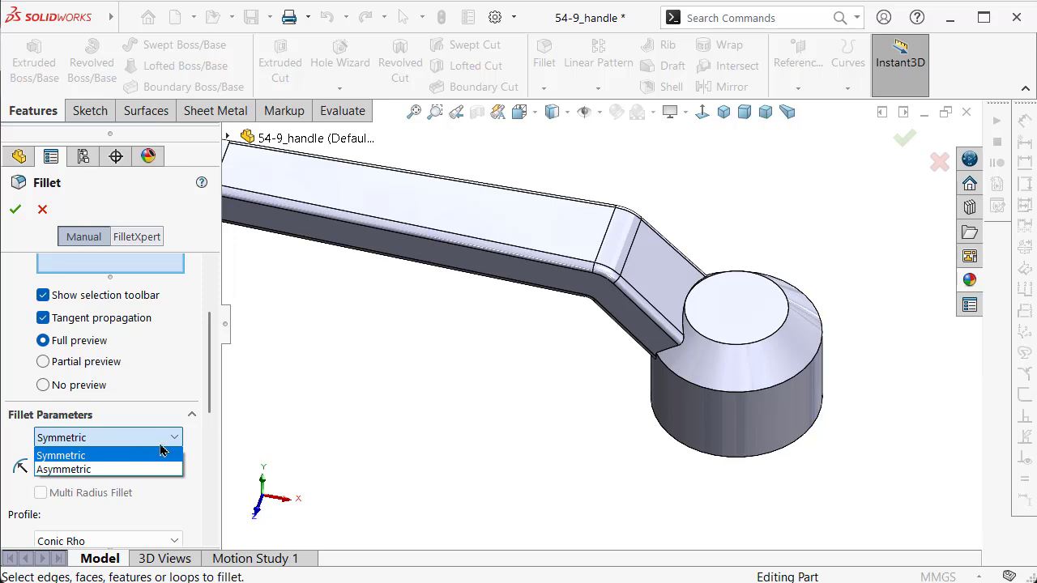
{"action": "left_click", "coordinate": [160, 450]}
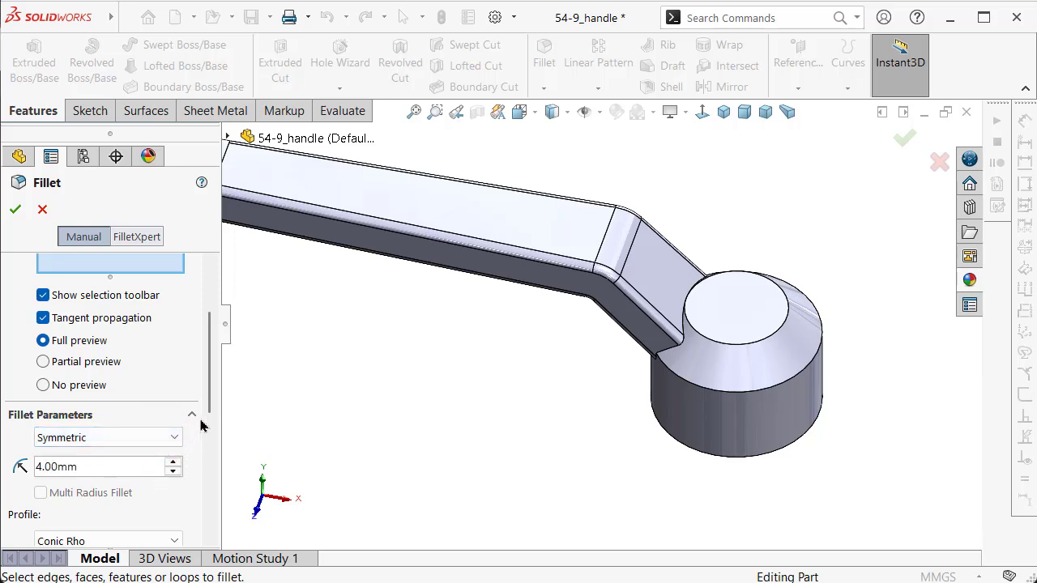
{"action": "left_click", "coordinate": [208, 426]}
{"action": "left_click", "coordinate": [150, 447]}
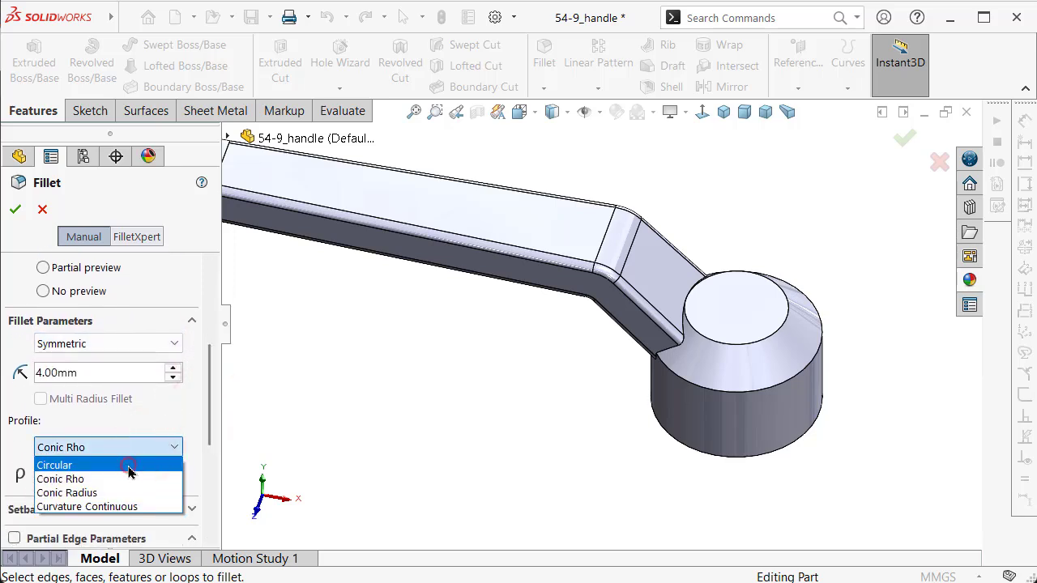
{"action": "left_click", "coordinate": [128, 465]}
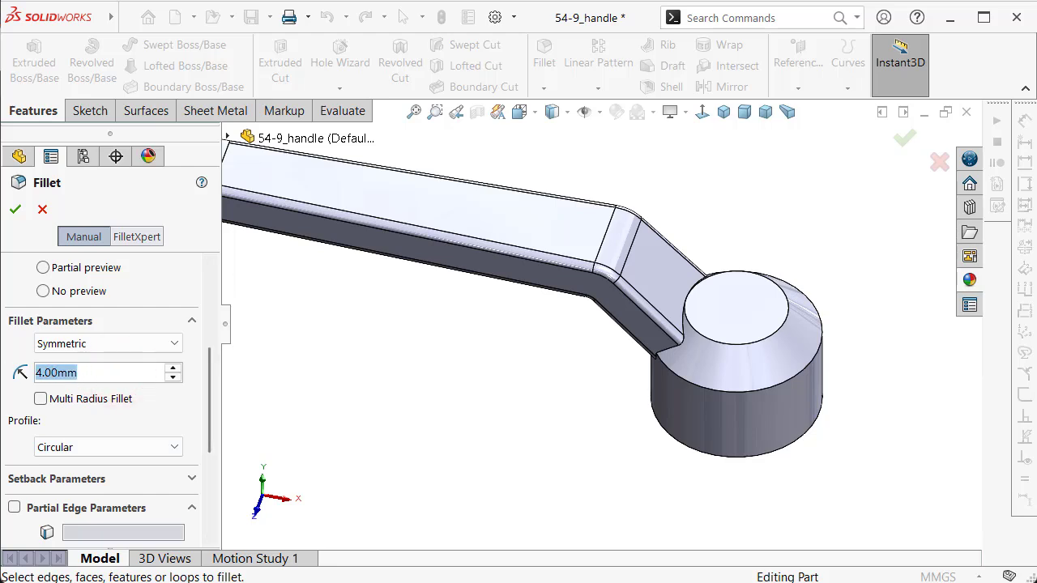
{"action": "left_click", "coordinate": [107, 373]}
{"action": "type", "text": "0,25"}
{"action": "key", "text": "Return"}
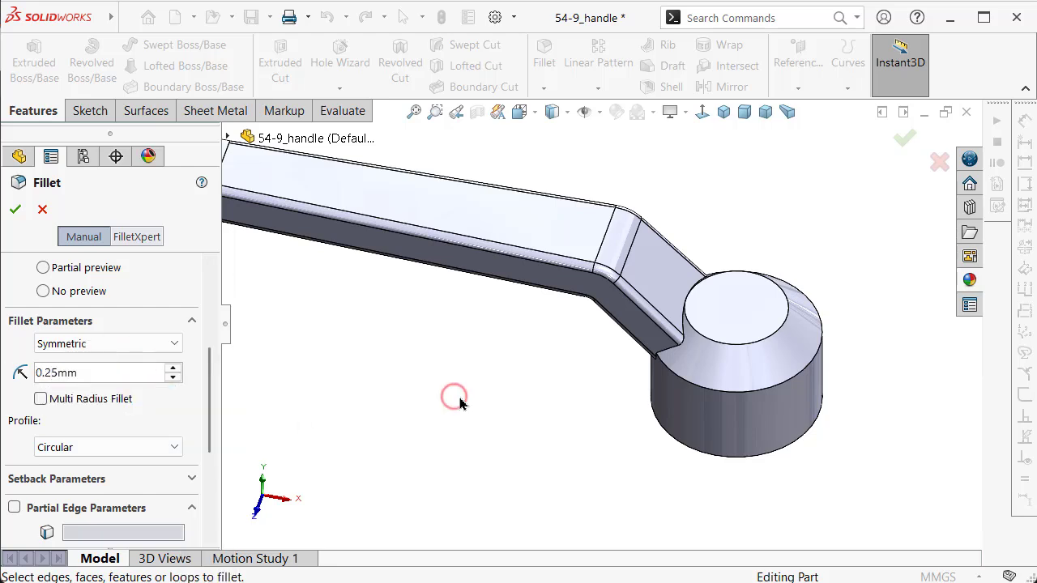
Fillet the boss top's inner and outer circular edges at 0.25 mm
{"action": "left_click", "coordinate": [691, 375]}
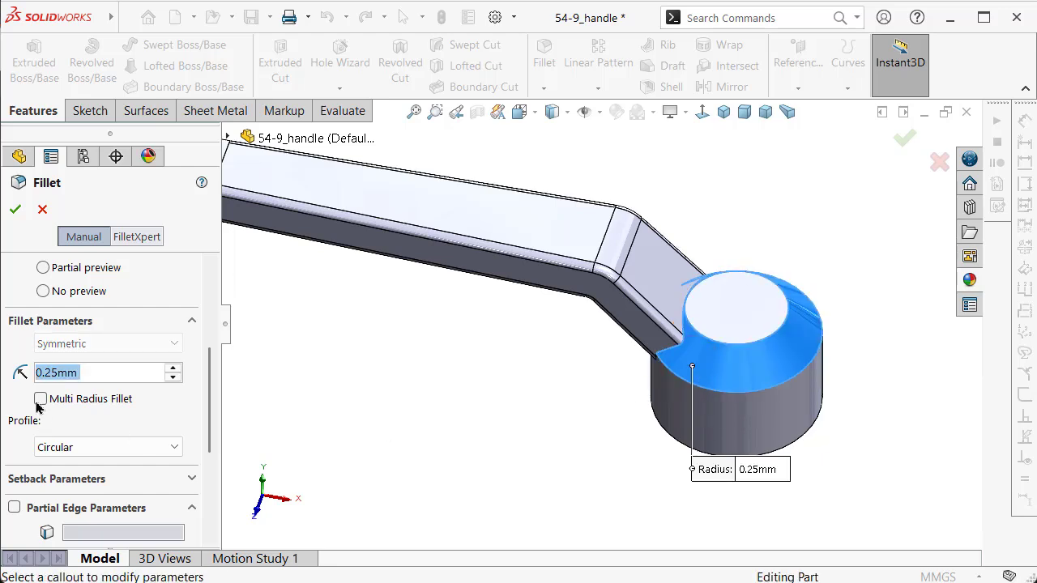
{"action": "left_click_drag", "start_coordinate": [209, 390], "coordinate": [201, 293]}
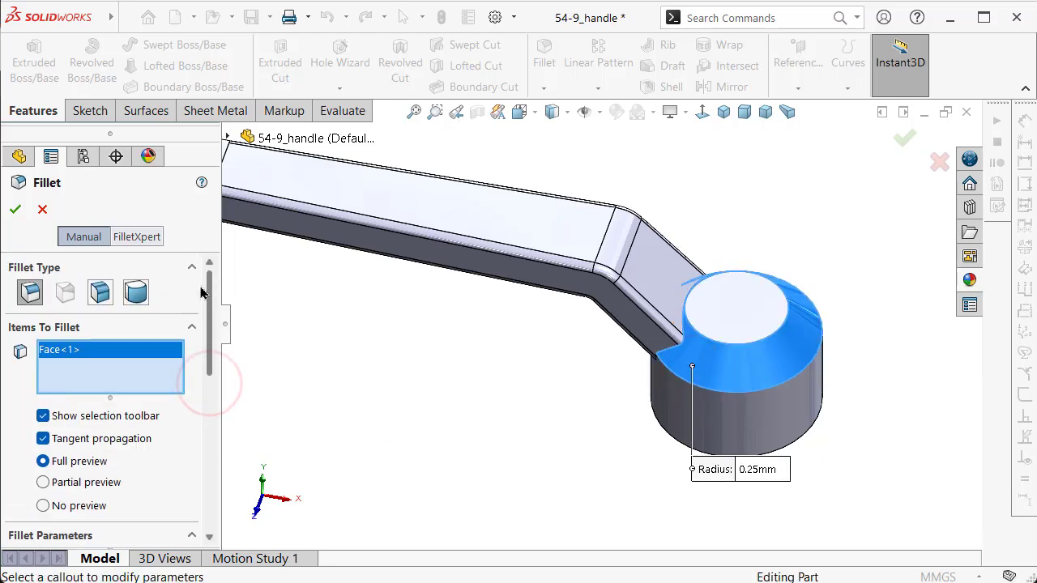
{"action": "right_click", "coordinate": [114, 372]}
{"action": "left_click", "coordinate": [162, 378]}
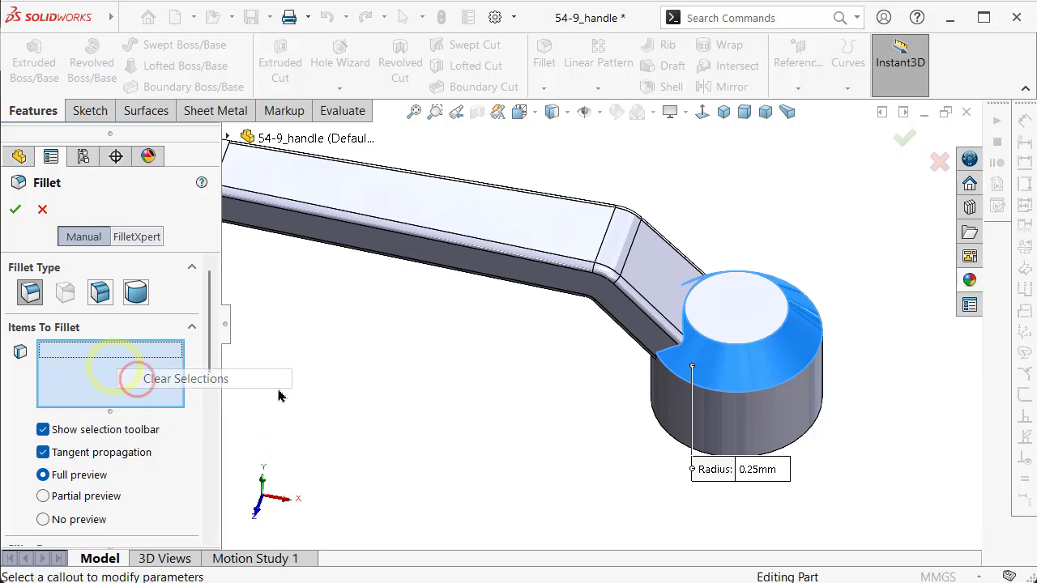
{"action": "left_click", "coordinate": [716, 345]}
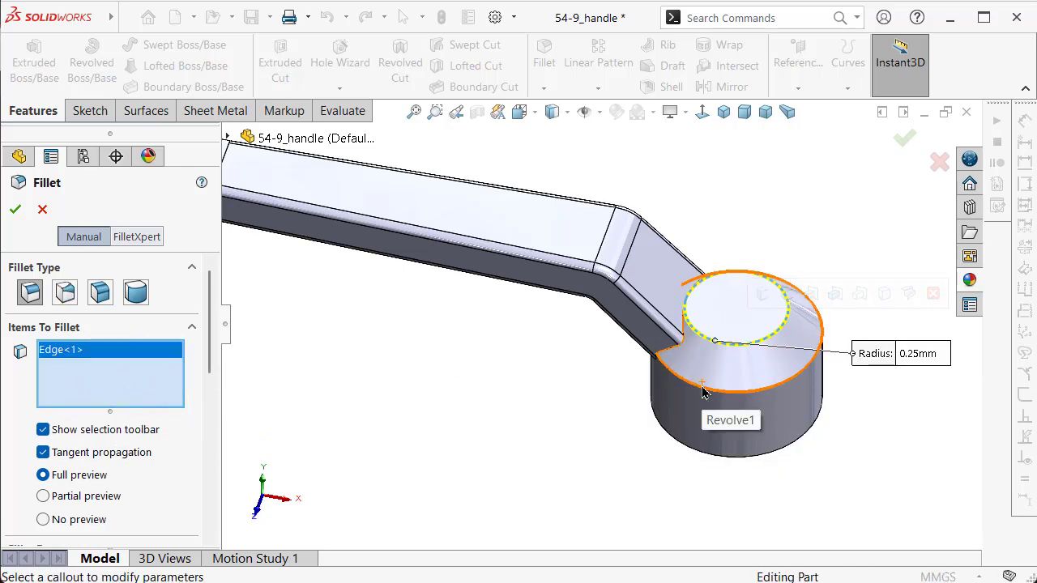
{"action": "left_click", "coordinate": [703, 393]}
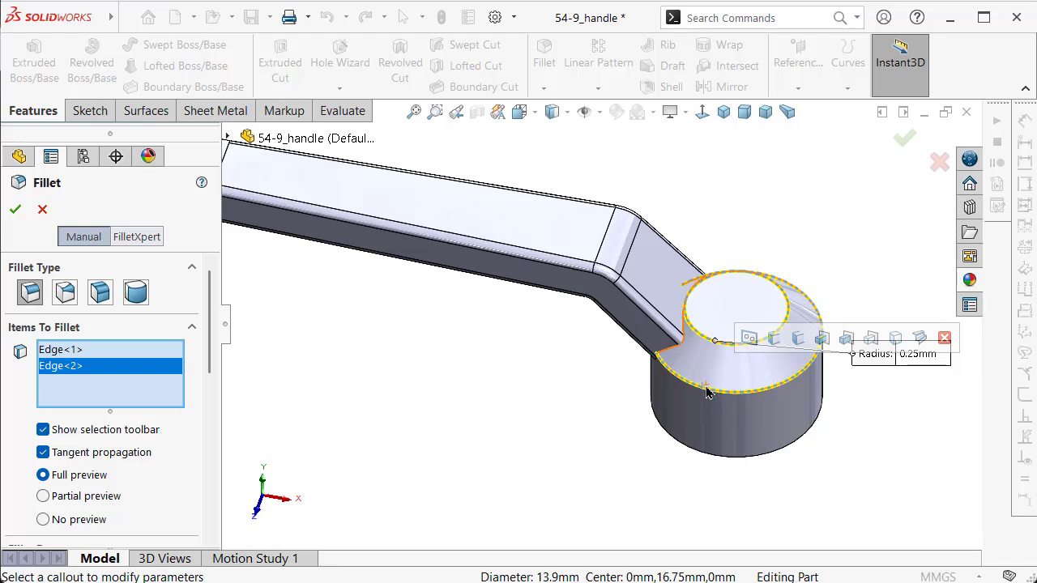
{"action": "left_click", "coordinate": [905, 137]}
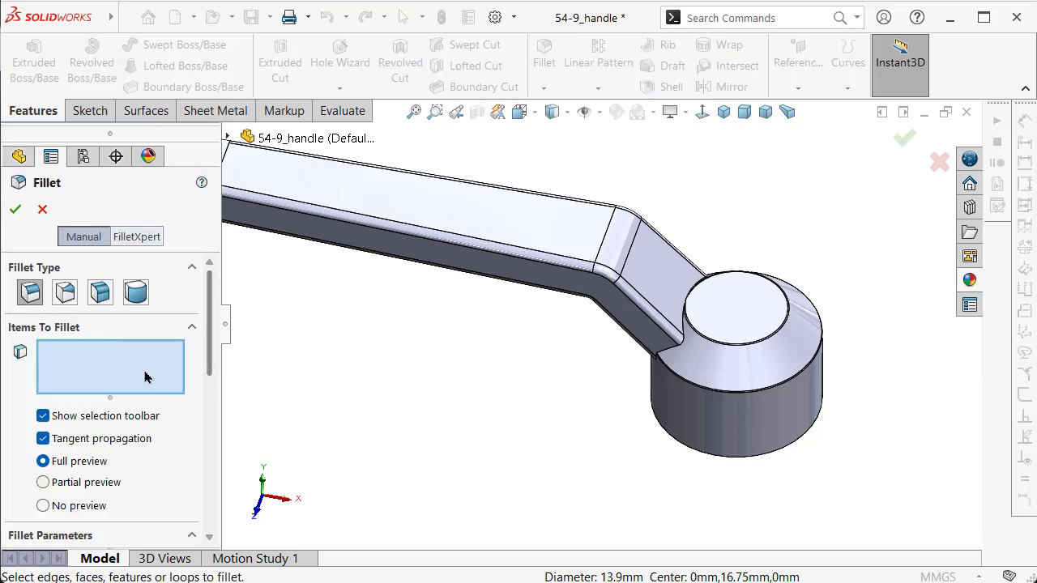
Apply a 0.5 mm fillet to the edge where the handle meets the boss top
{"action": "left_click_drag", "start_coordinate": [209, 276], "coordinate": [209, 360]}
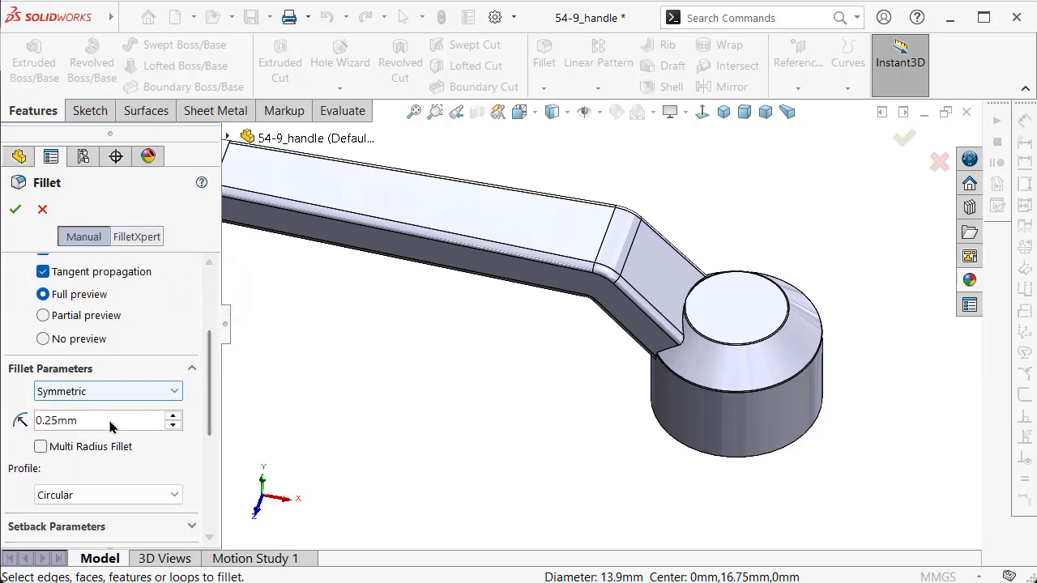
{"action": "double_click", "coordinate": [103, 420]}
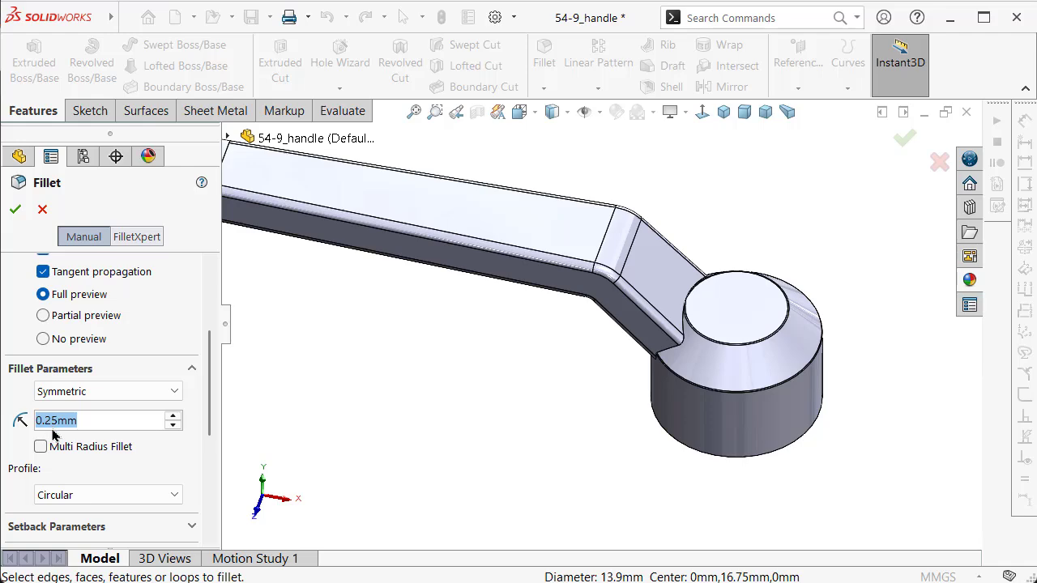
{"action": "type", "text": "0.5"}
{"action": "left_click", "coordinate": [469, 454]}
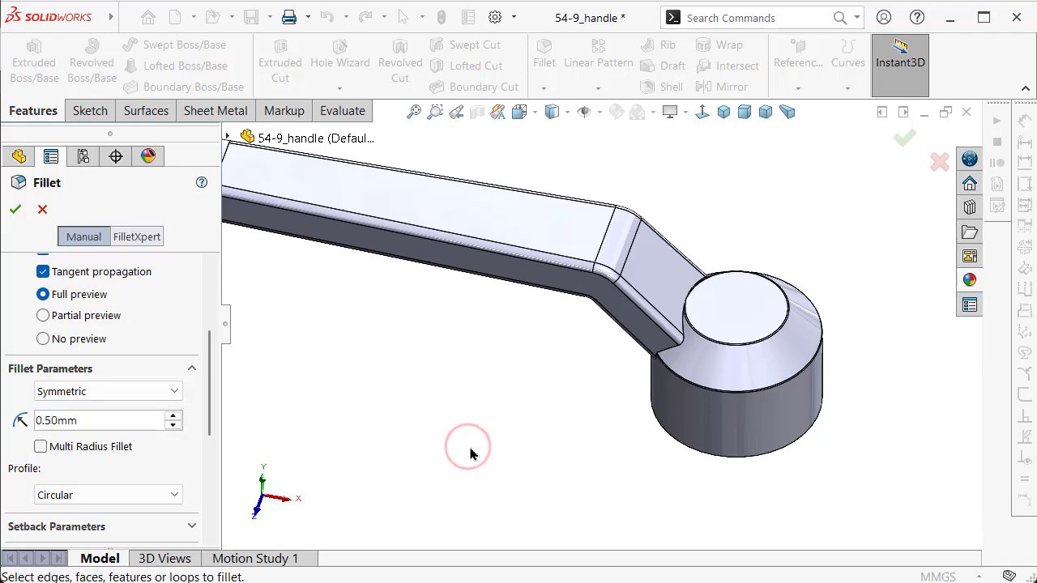
{"action": "scroll", "coordinate": [707, 332], "scroll_direction": "down", "scroll_amount": 1}
{"action": "scroll", "coordinate": [696, 333], "scroll_direction": "down", "scroll_amount": 2}
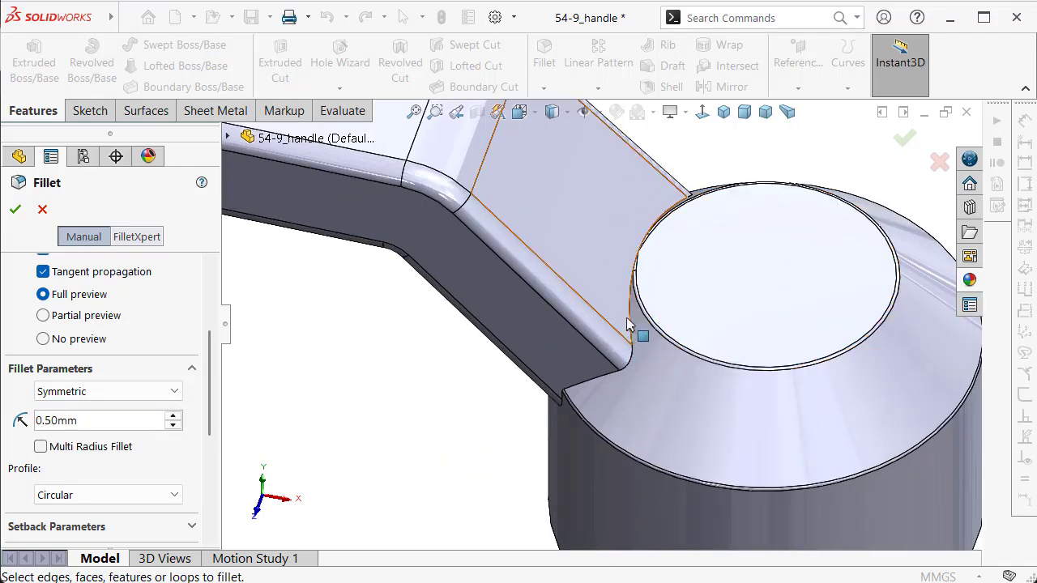
{"action": "left_click", "coordinate": [632, 319]}
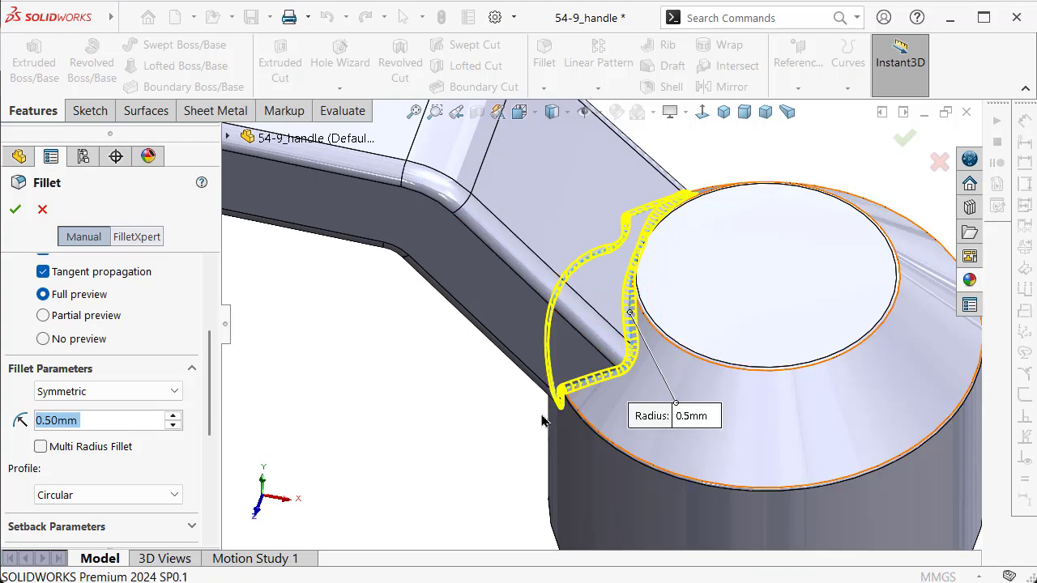
{"action": "mouse_move", "coordinate": [543, 417]}
{"action": "middle_mouse_down"}
{"action": "mouse_move", "coordinate": [553, 383]}
{"action": "mouse_move", "coordinate": [571, 391]}
{"action": "mouse_move", "coordinate": [569, 368]}
{"action": "middle_mouse_up"}
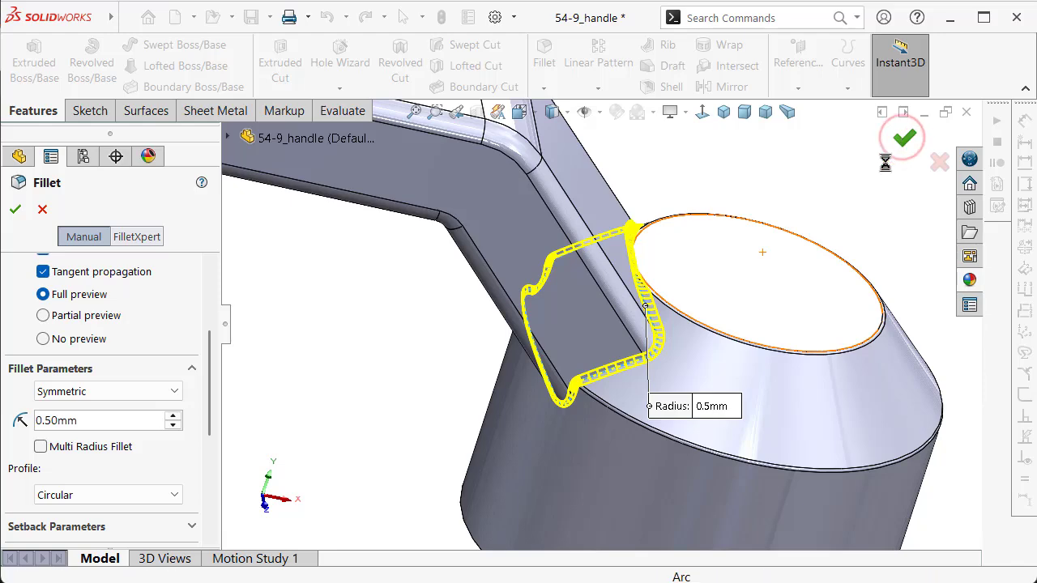
{"action": "left_click", "coordinate": [904, 139]}
Inspect the new fillet, show the model in isometric perspective, and select the Top Plane
{"action": "scroll", "coordinate": [753, 257], "scroll_direction": "up", "scroll_amount": 2}
{"action": "scroll", "coordinate": [741, 231], "scroll_direction": "up", "scroll_amount": 2}
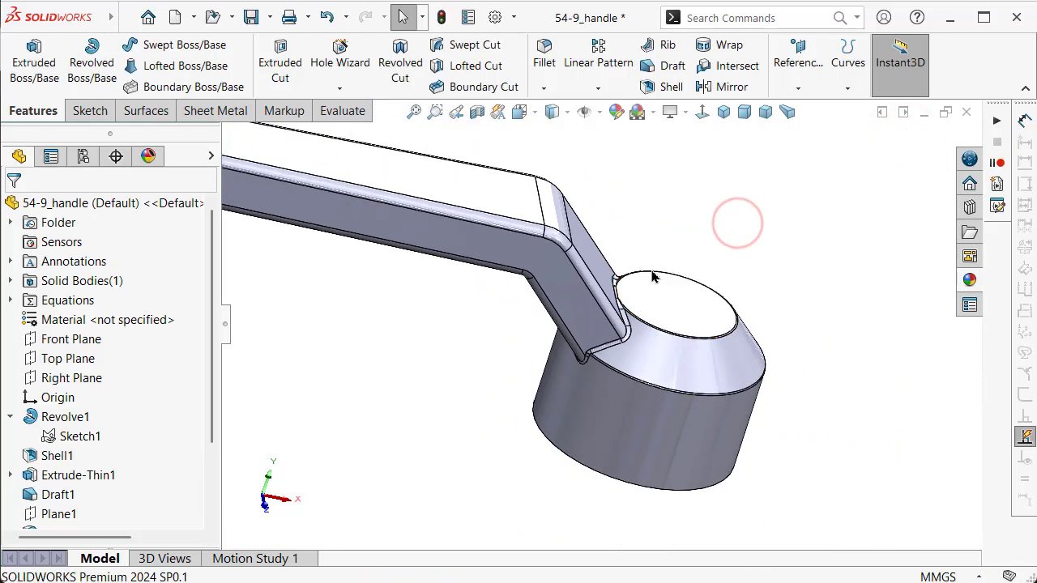
{"action": "scroll", "coordinate": [623, 324], "scroll_direction": "up", "scroll_amount": 3}
{"action": "mouse_move", "coordinate": [624, 324]}
{"action": "middle_mouse_down"}
{"action": "mouse_move", "coordinate": [567, 308]}
{"action": "mouse_move", "coordinate": [518, 268]}
{"action": "mouse_move", "coordinate": [589, 249]}
{"action": "mouse_move", "coordinate": [640, 267]}
{"action": "middle_mouse_up"}
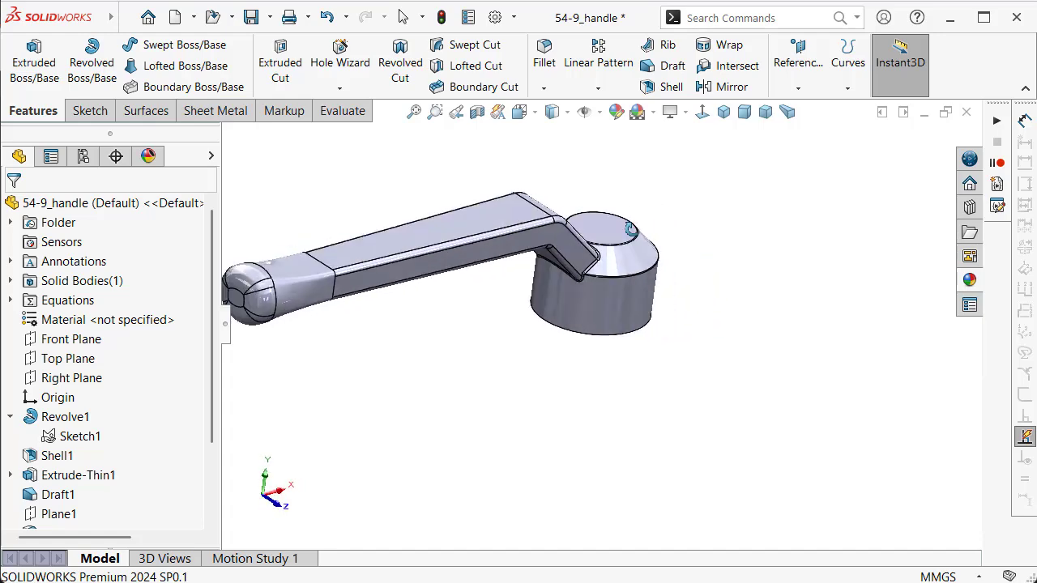
{"action": "left_click", "coordinate": [728, 115]}
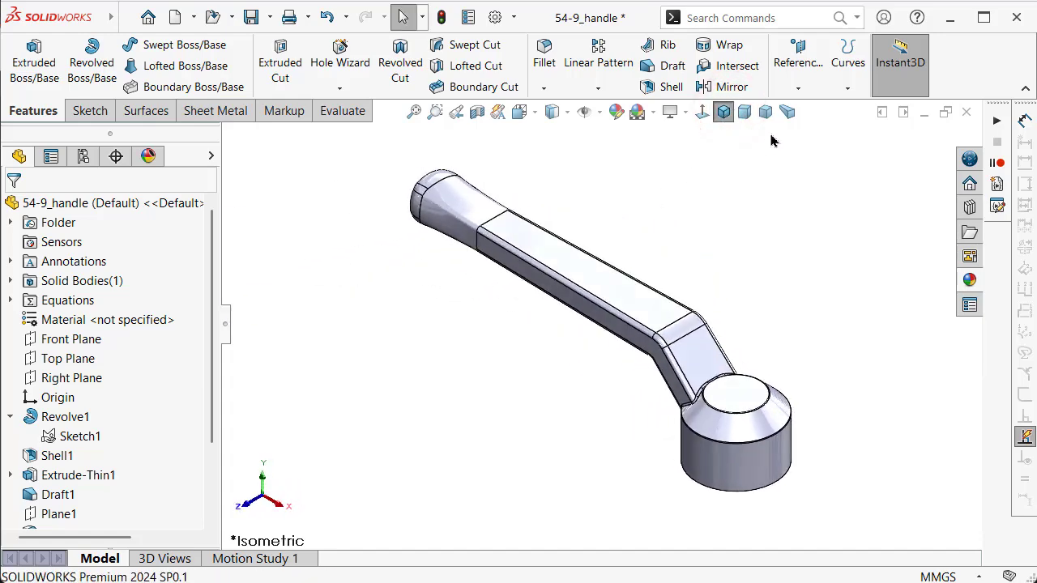
{"action": "left_click", "coordinate": [786, 111]}
{"action": "scroll", "coordinate": [739, 413], "scroll_direction": "down", "scroll_amount": 2}
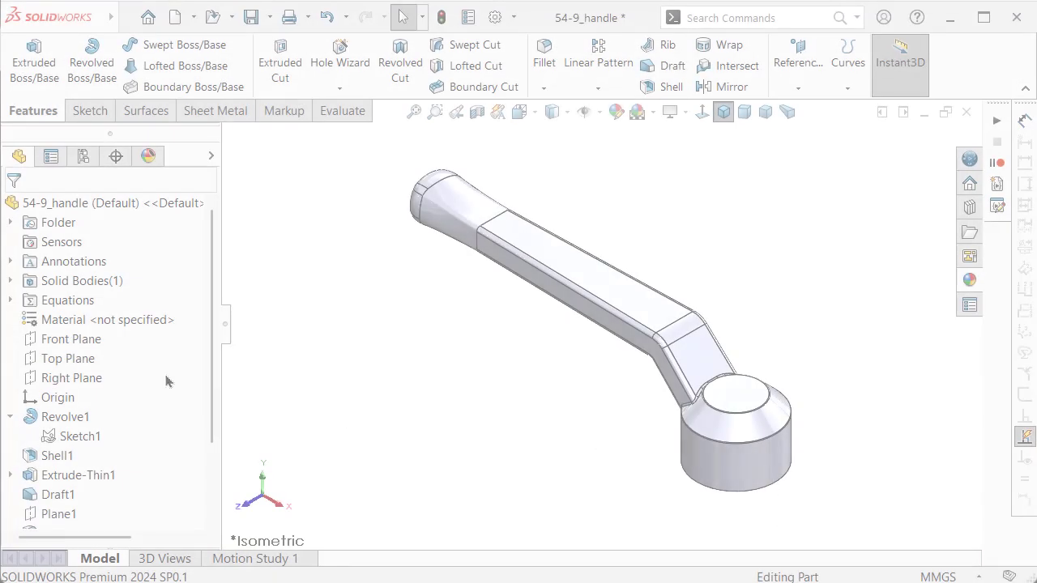
{"action": "left_click", "coordinate": [75, 361]}
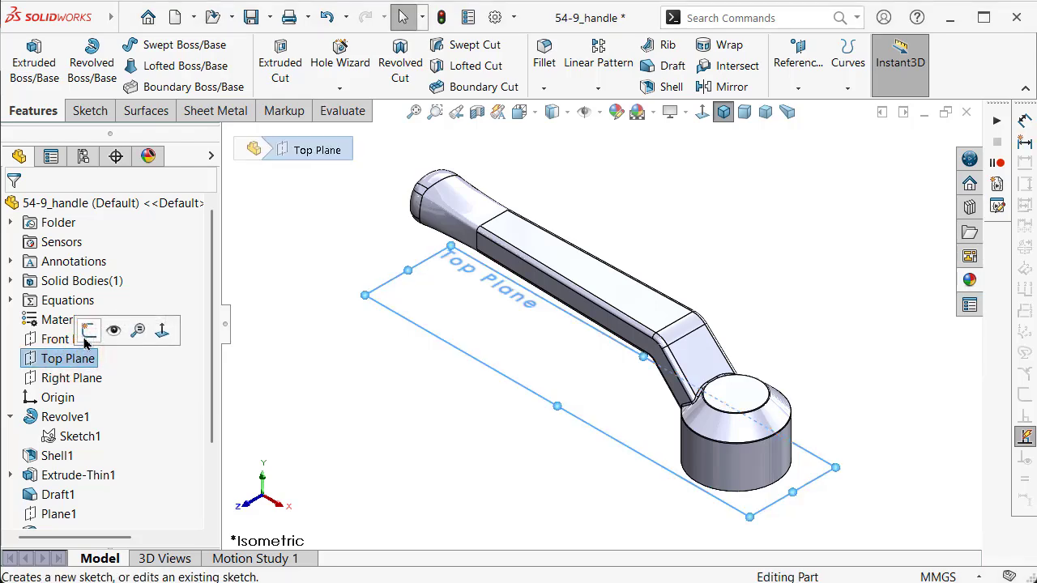
Start a Top Plane sketch and draw a construction circle centred on the origin
{"action": "left_click", "coordinate": [84, 334]}
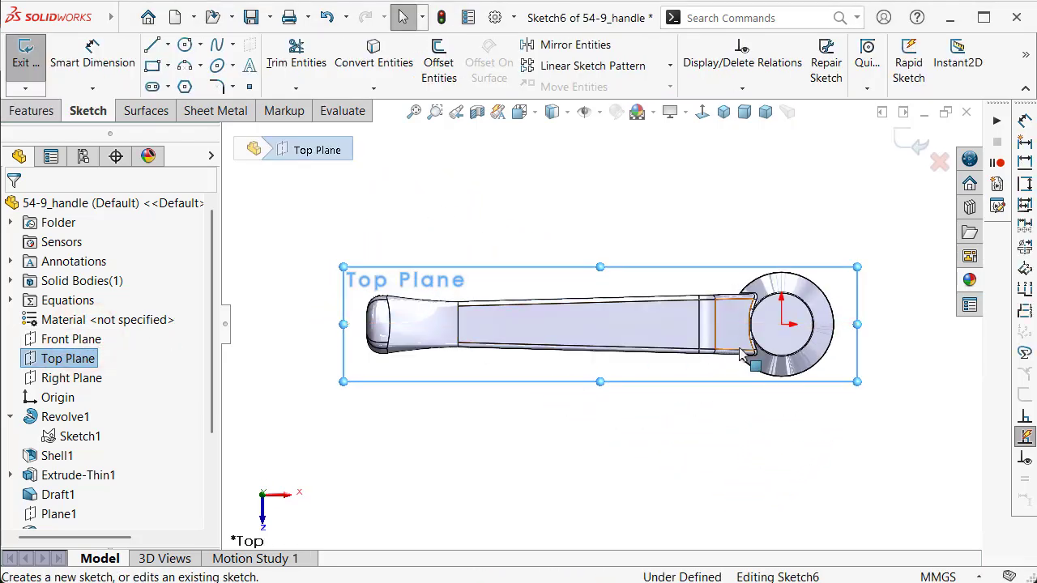
{"action": "scroll", "coordinate": [799, 364], "scroll_direction": "down", "scroll_amount": 2}
{"action": "scroll", "coordinate": [797, 364], "scroll_direction": "down", "scroll_amount": 2}
{"action": "scroll", "coordinate": [795, 364], "scroll_direction": "down", "scroll_amount": 2}
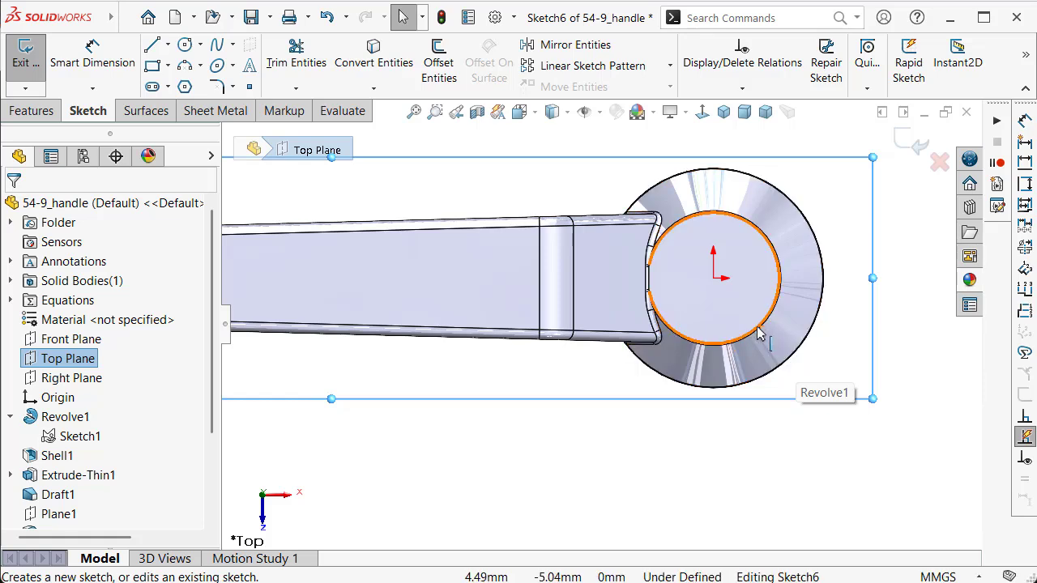
{"action": "key", "text": "s"}
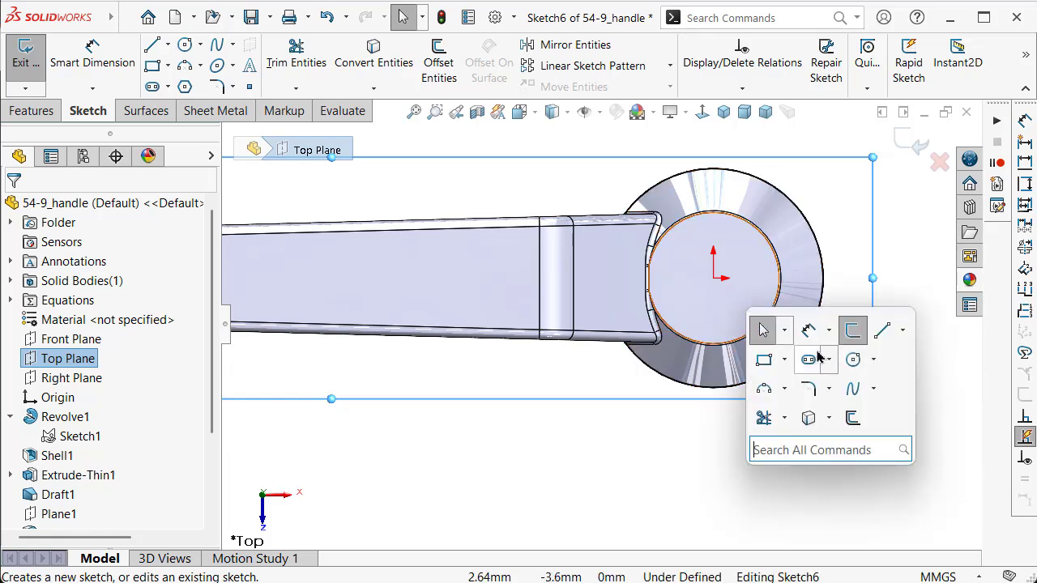
{"action": "left_click", "coordinate": [853, 361]}
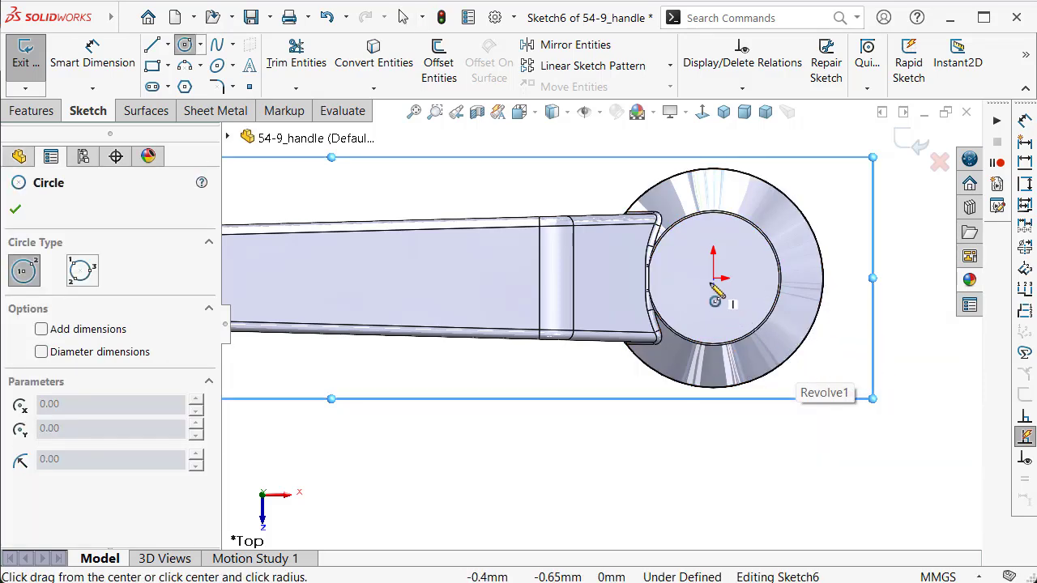
{"action": "left_click", "coordinate": [713, 278]}
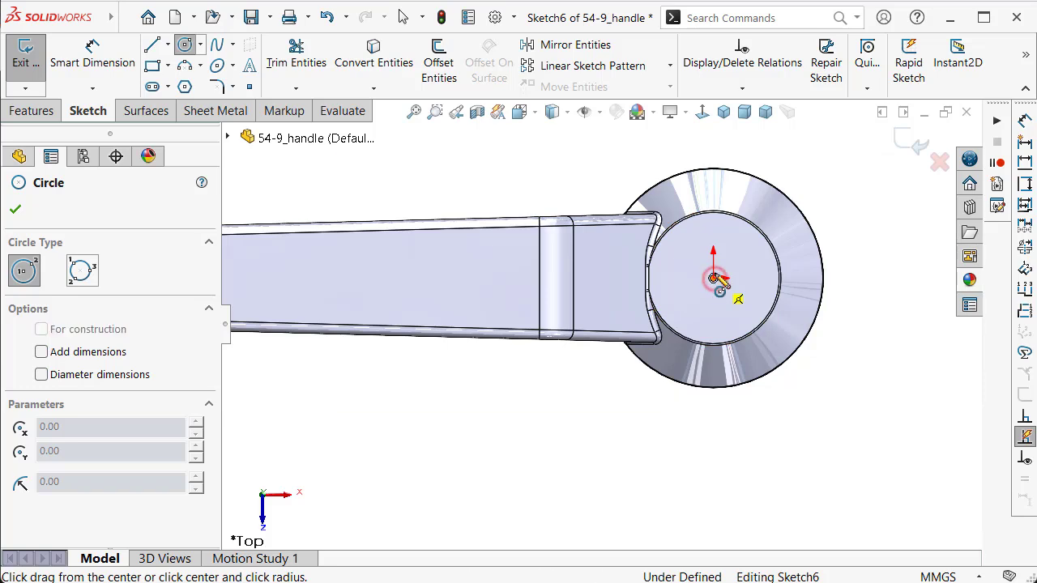
{"action": "left_click", "coordinate": [701, 235]}
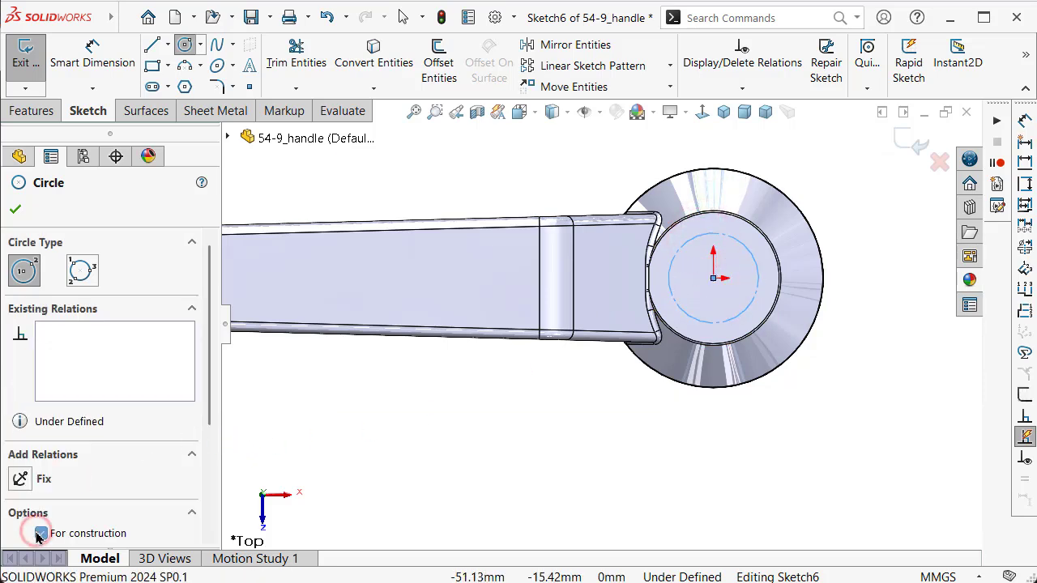
{"action": "left_click", "coordinate": [14, 211]}
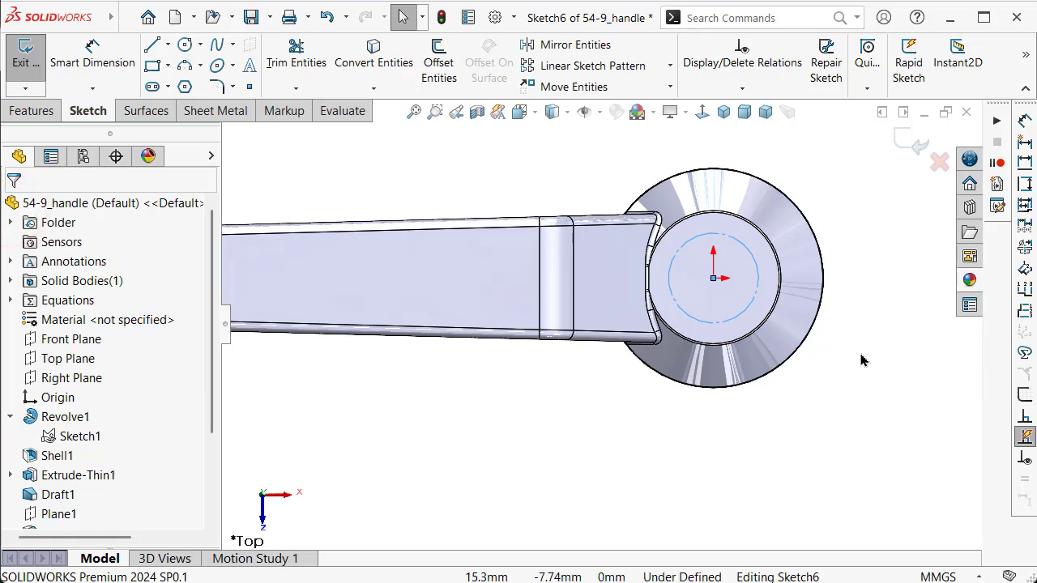
Dimension the construction circle's diameter to 8 mm
{"action": "right_click_drag", "start_coordinate": [859, 353], "coordinate": [865, 234]}
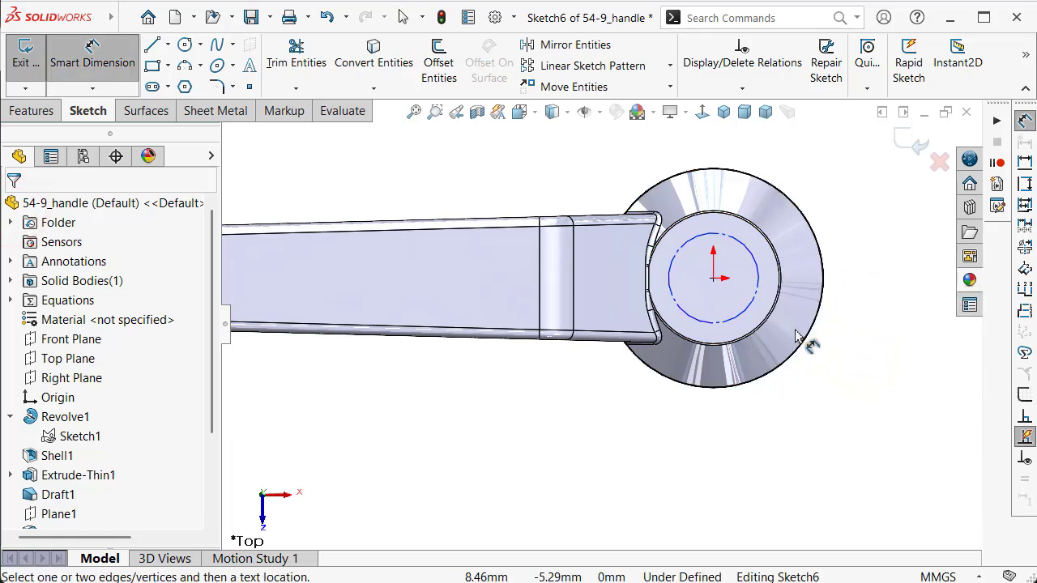
{"action": "left_click", "coordinate": [739, 248]}
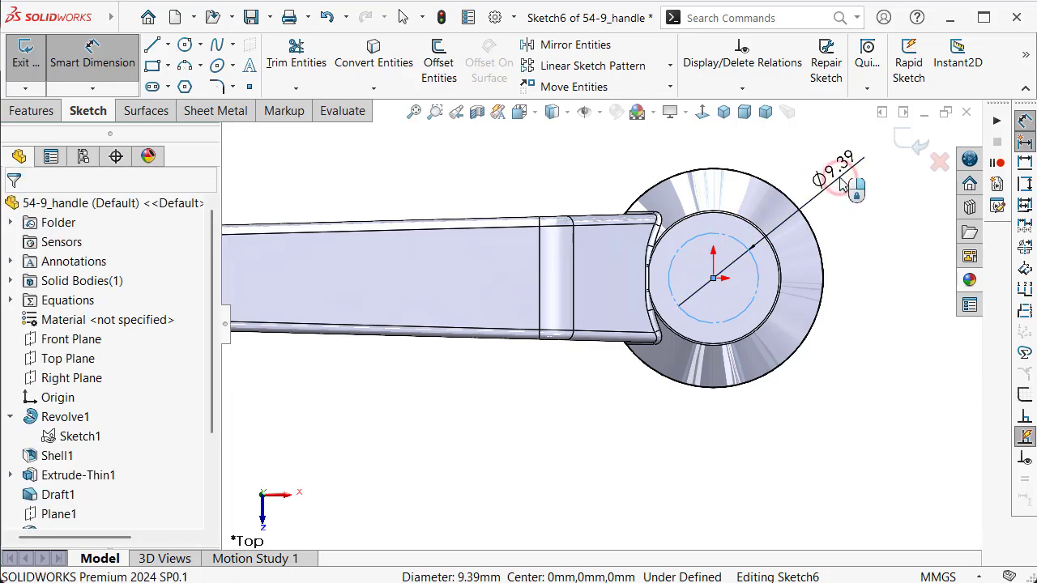
{"action": "left_click", "coordinate": [842, 185]}
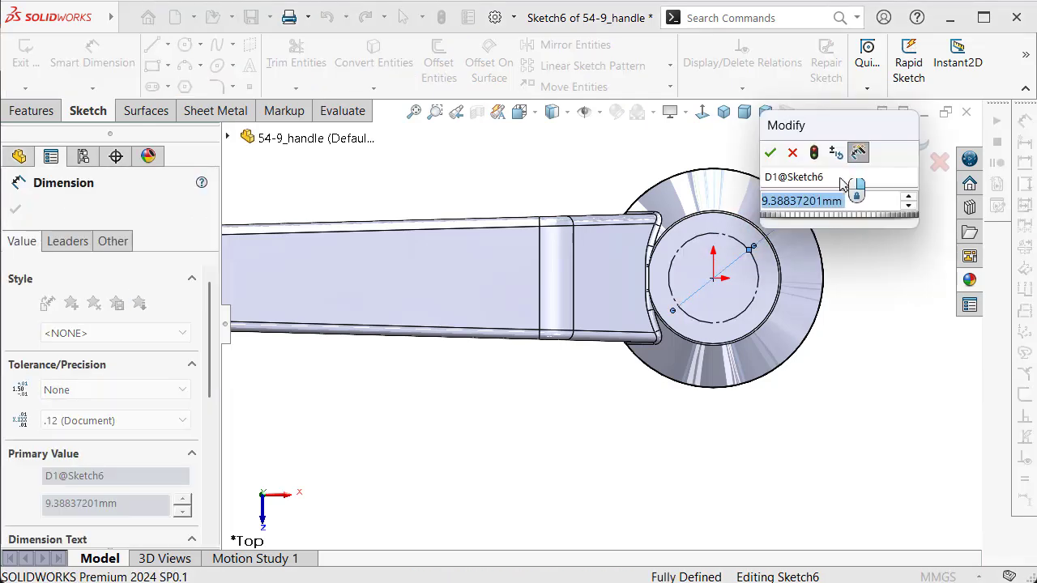
{"action": "type", "text": "5"}
{"action": "key", "text": "BackSpace"}
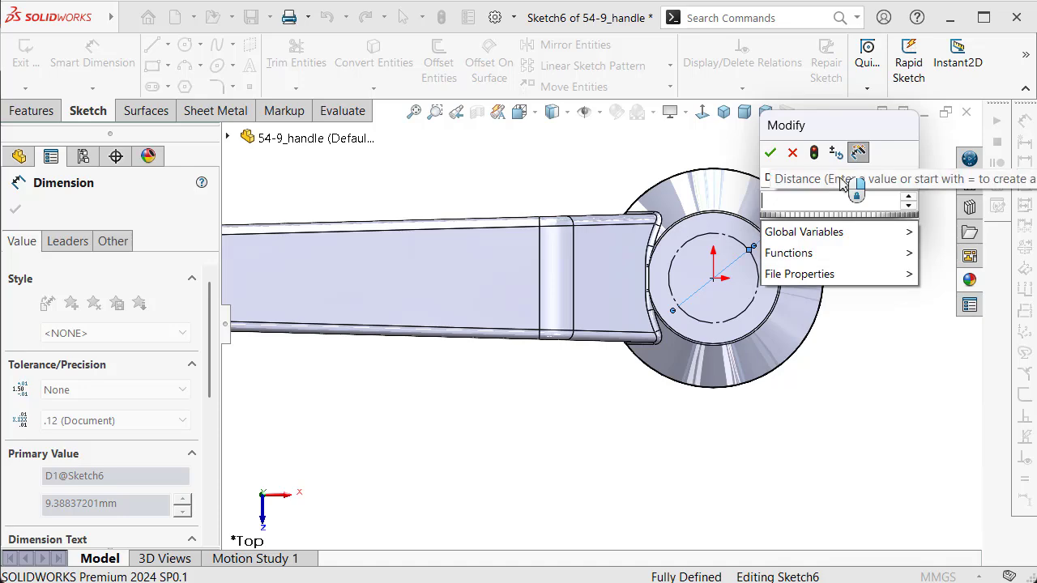
{"action": "type", "text": "0"}
{"action": "key", "text": "Escape"}
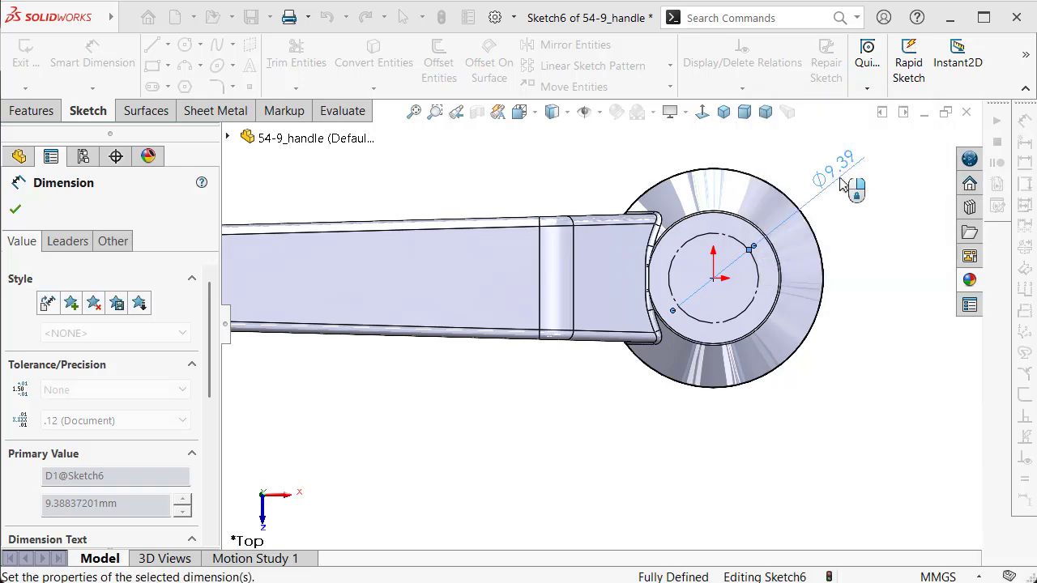
{"action": "key", "text": "Escape"}
{"action": "scroll", "coordinate": [810, 298], "scroll_direction": "down", "scroll_amount": 3}
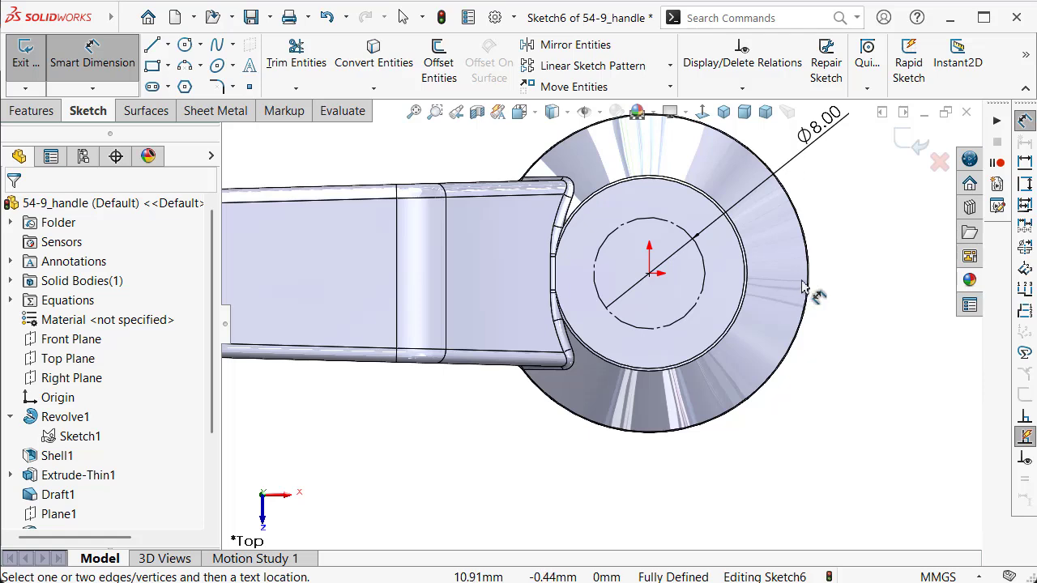
Draw a corner rectangle with corners on the Ø8 circle and dimension its 3.65 mm height
{"action": "key", "text": "s"}
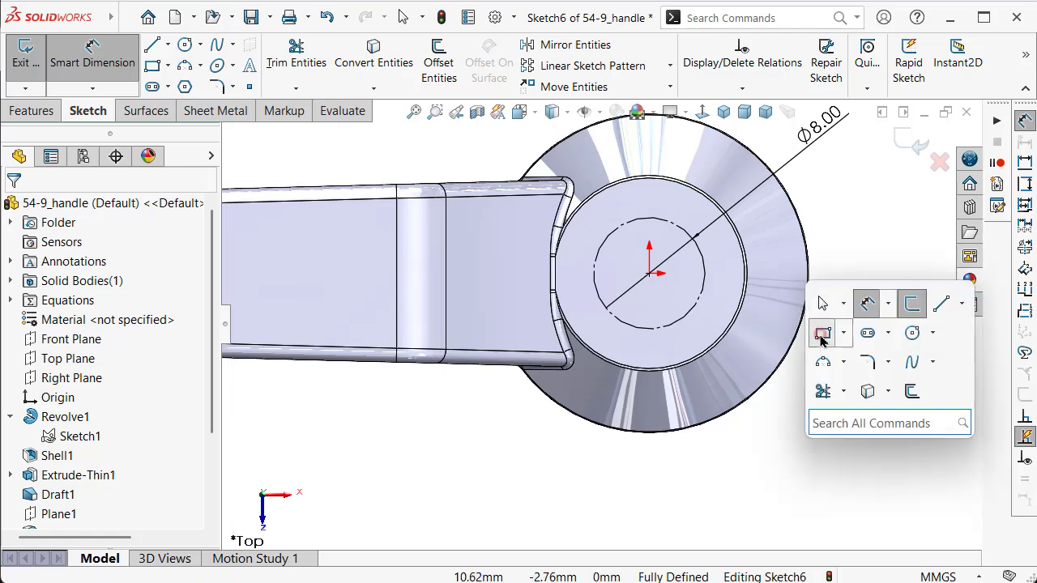
{"action": "left_click", "coordinate": [822, 335]}
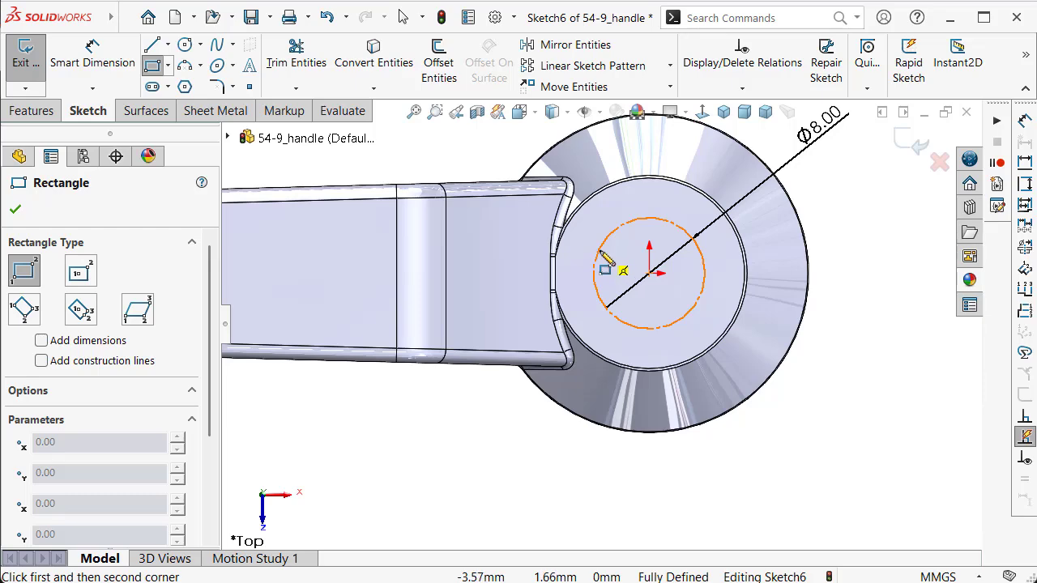
{"action": "left_click", "coordinate": [598, 250]}
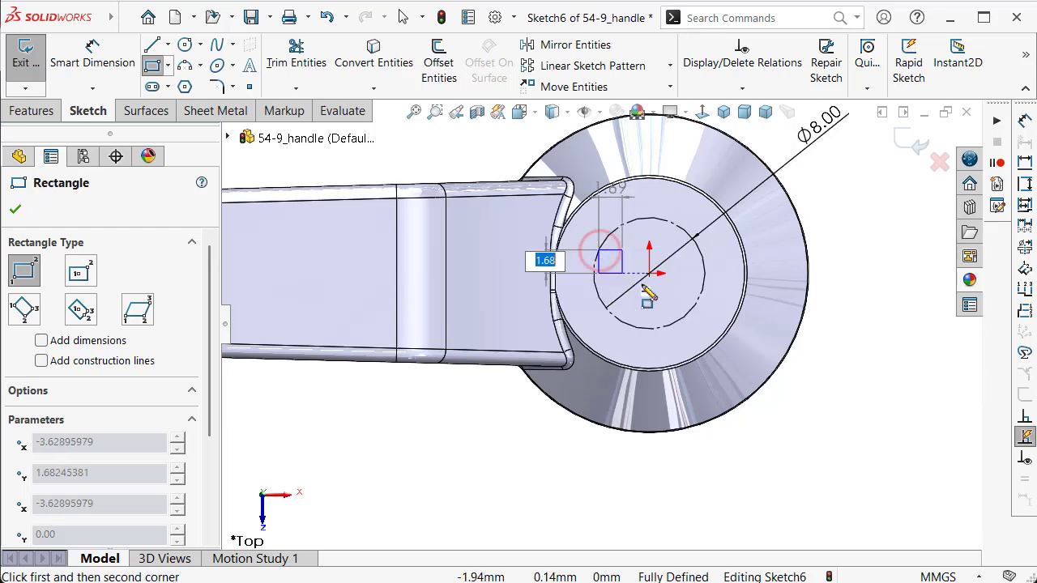
{"action": "left_click", "coordinate": [698, 302]}
{"action": "right_click_drag", "start_coordinate": [852, 336], "coordinate": [856, 225]}
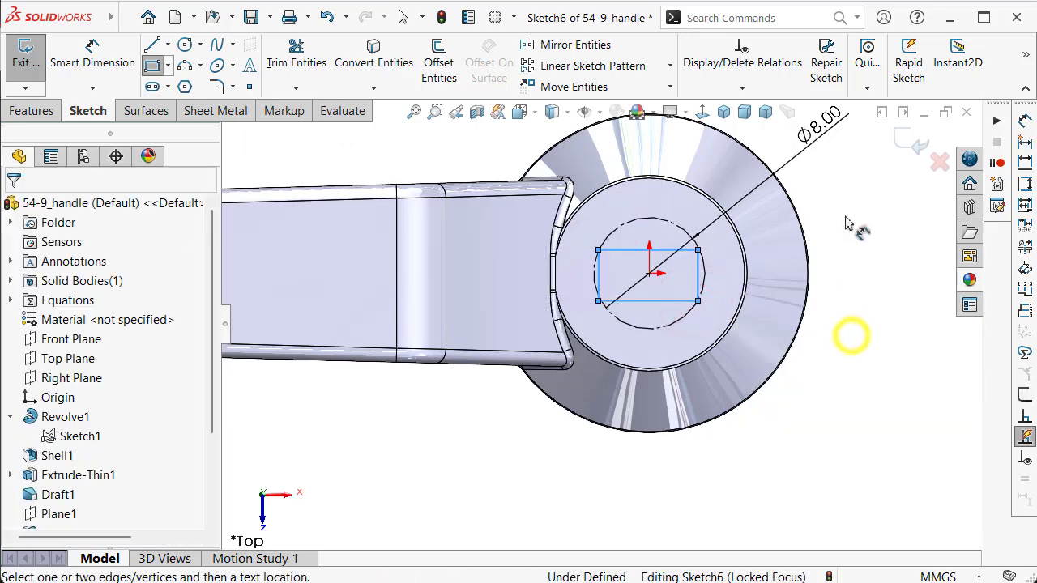
{"action": "left_click", "coordinate": [699, 278]}
{"action": "left_click", "coordinate": [860, 284]}
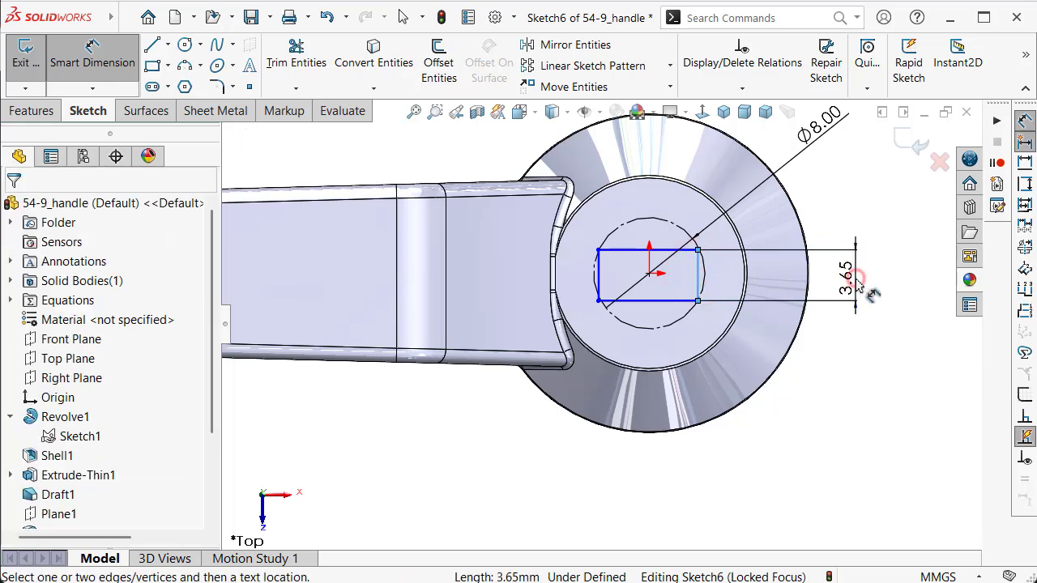
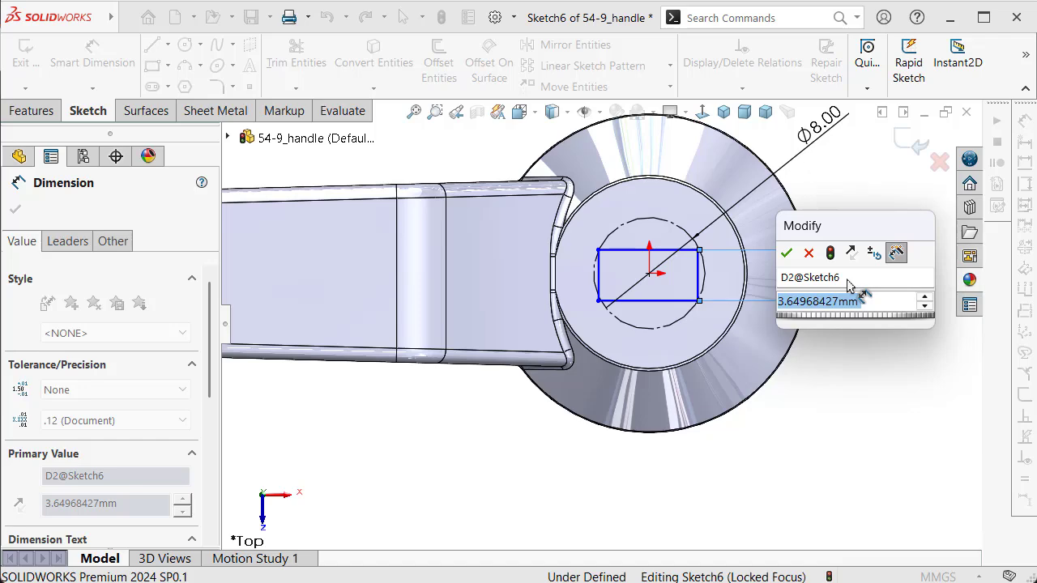
Set the inner rectangle's height dimension to 5.25 and leave the dimension tool
{"action": "type", "text": "3.65"}
{"action": "key", "text": "Return"}
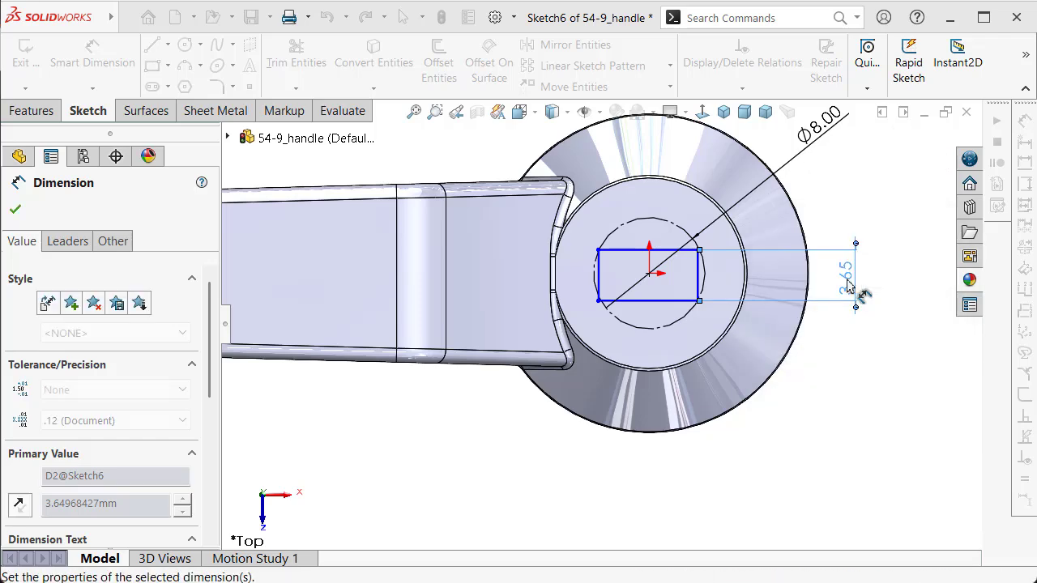
{"action": "key", "text": "Escape"}
{"action": "scroll", "coordinate": [736, 388], "scroll_direction": "down", "scroll_amount": 2}
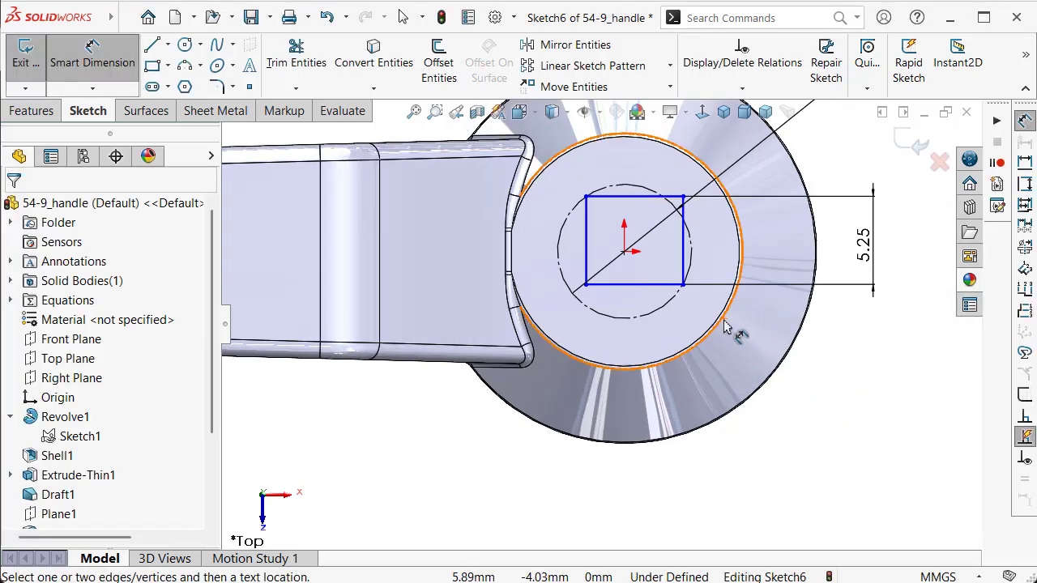
{"action": "scroll", "coordinate": [697, 324], "scroll_direction": "down", "scroll_amount": 2}
{"action": "key", "text": "Escape"}
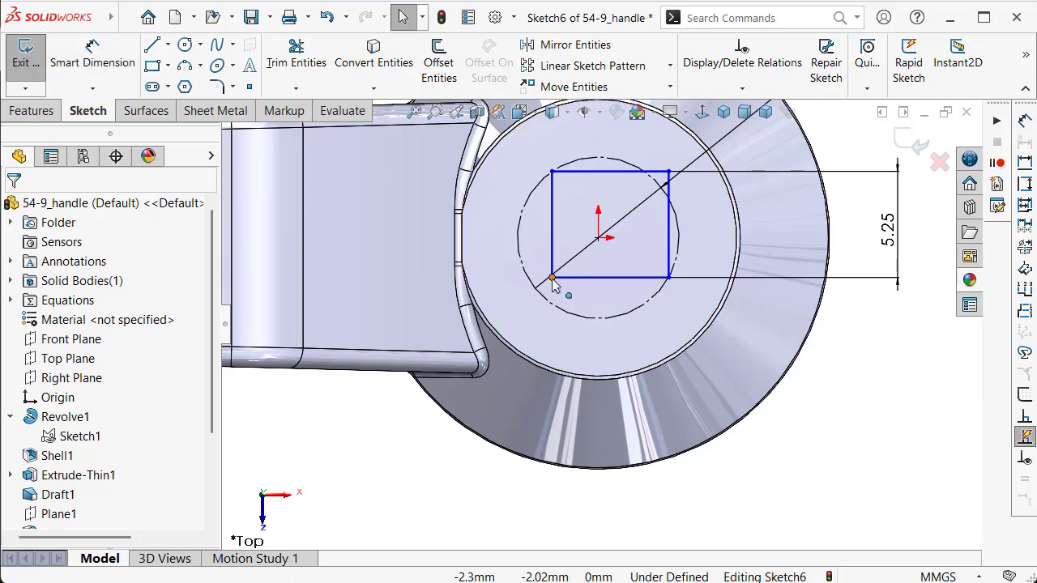
Make the rectangle's lower-left corner coincident with the dashed circle
{"action": "left_click", "coordinate": [551, 279]}
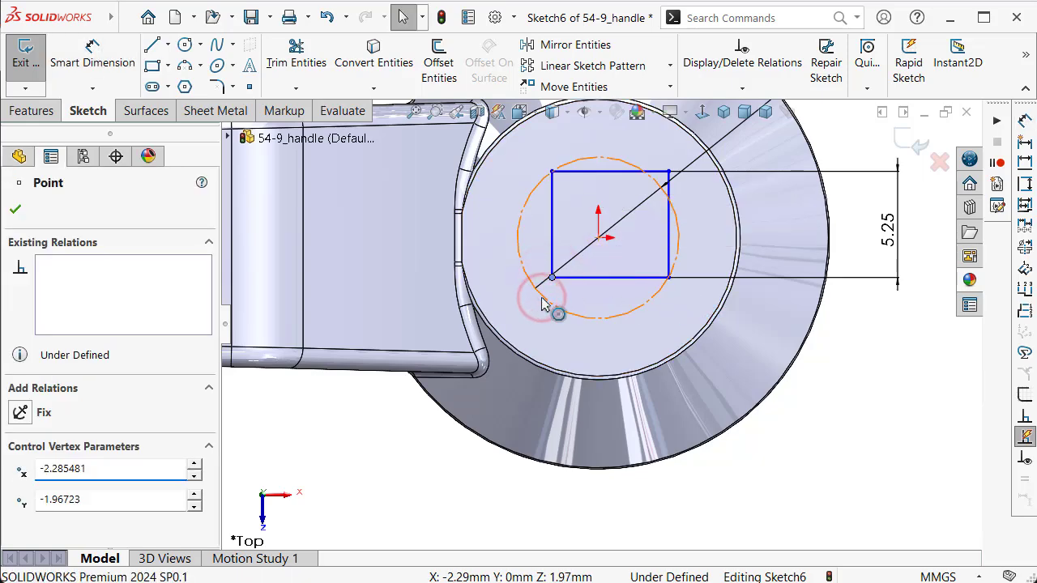
{"action": "left_click", "coordinate": [548, 299], "text": "ctrl"}
{"action": "left_click", "coordinate": [613, 249]}
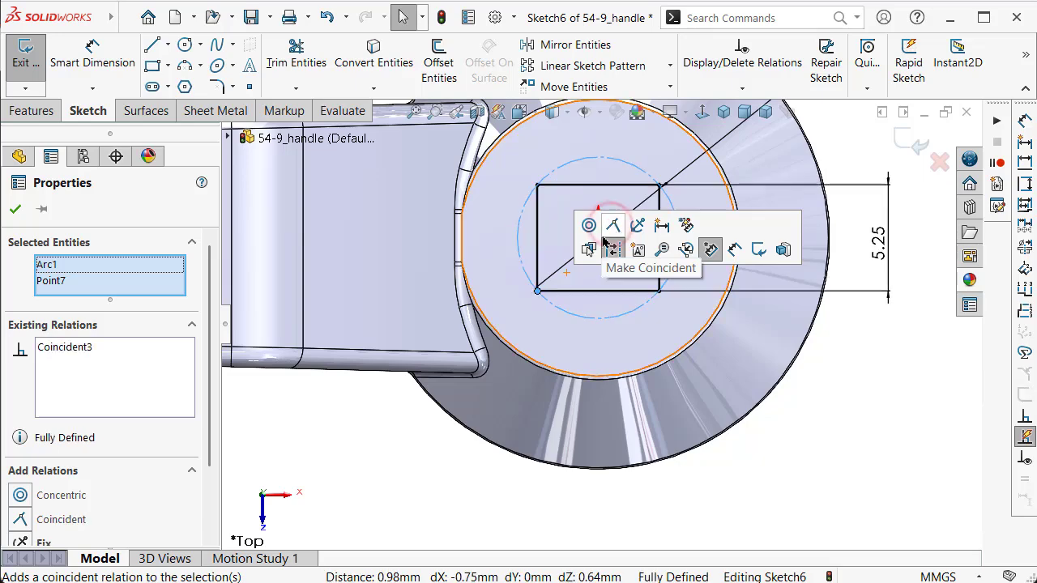
{"action": "left_click", "coordinate": [866, 412]}
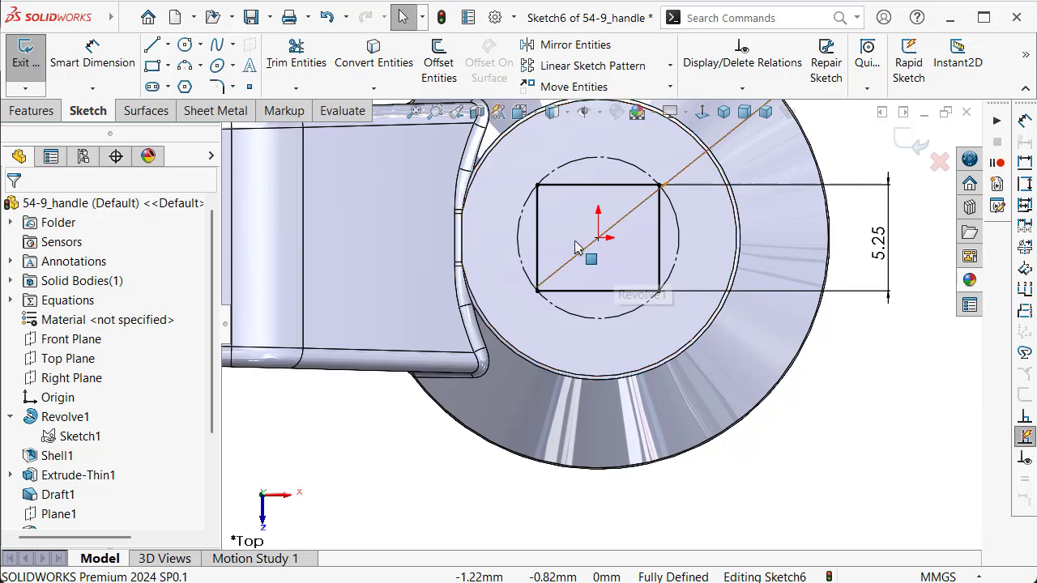
Convert the rectangle's two vertical sides into construction lines
{"action": "left_click", "coordinate": [576, 193]}
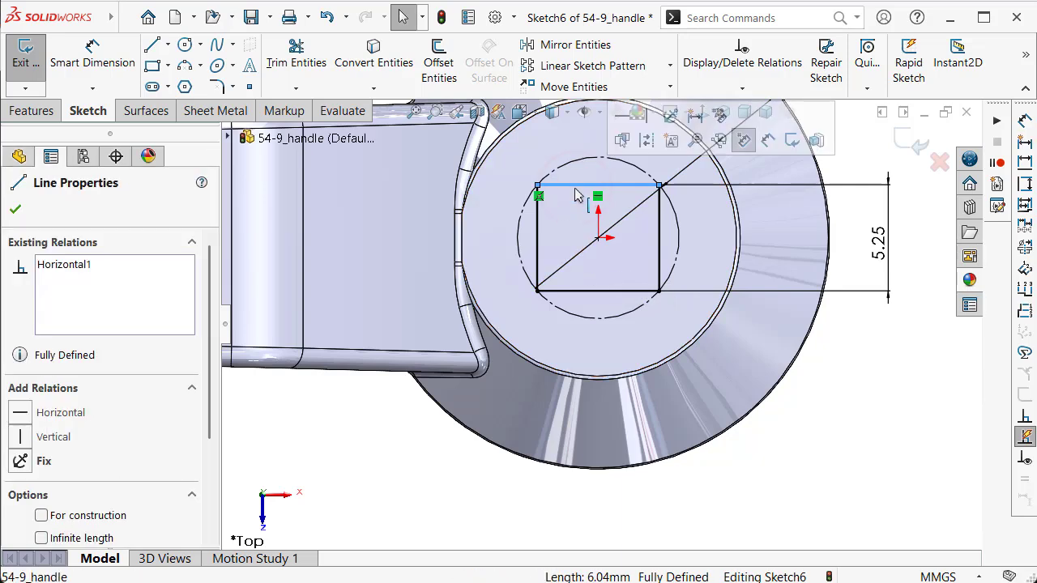
{"action": "left_click", "coordinate": [625, 290], "text": "ctrl"}
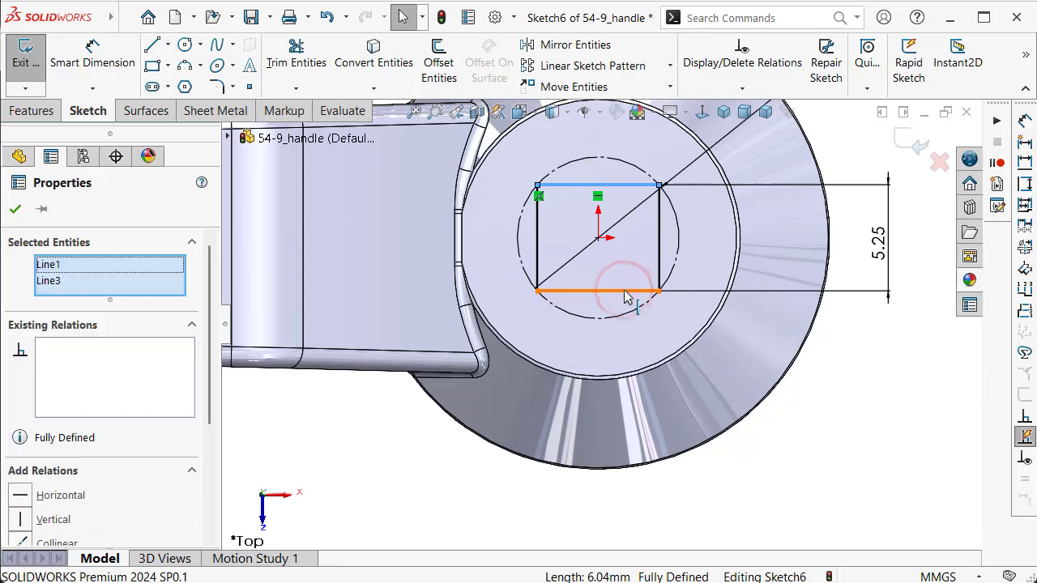
{"action": "left_click", "coordinate": [695, 243]}
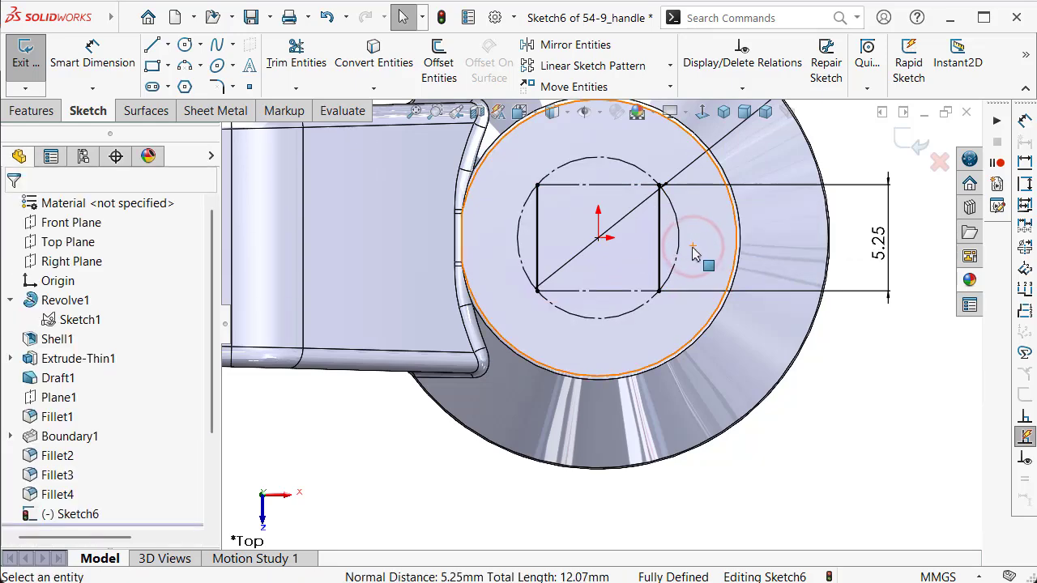
{"action": "left_click", "coordinate": [661, 247]}
{"action": "left_click", "coordinate": [538, 250], "text": "ctrl"}
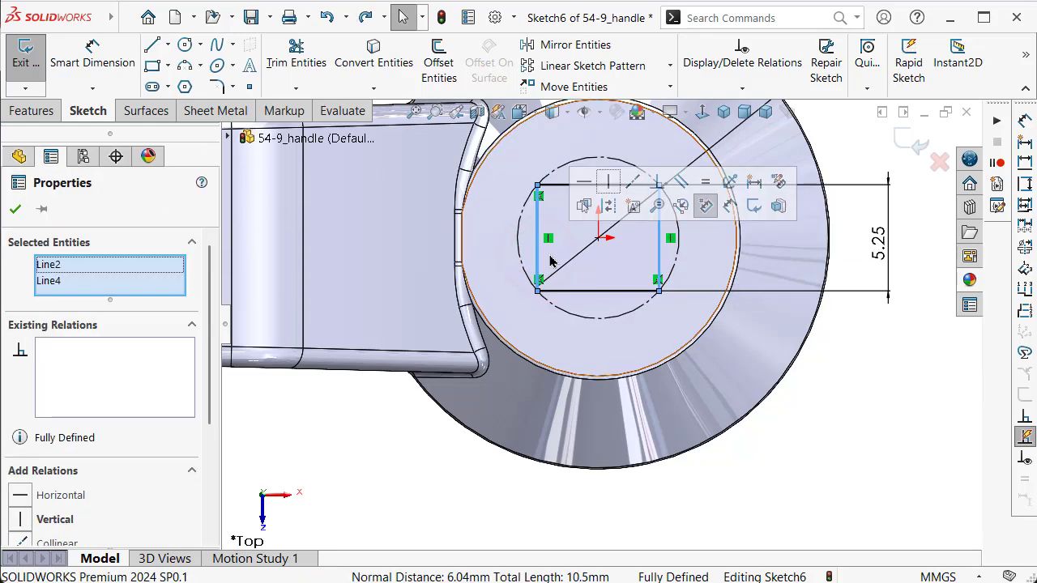
{"action": "left_click", "coordinate": [606, 209]}
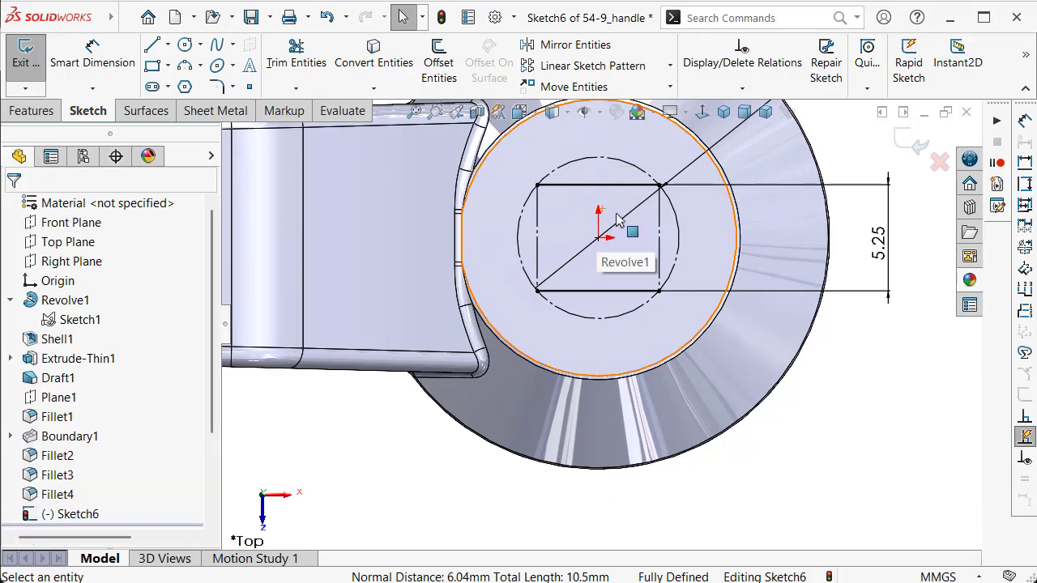
{"action": "key", "text": "s"}
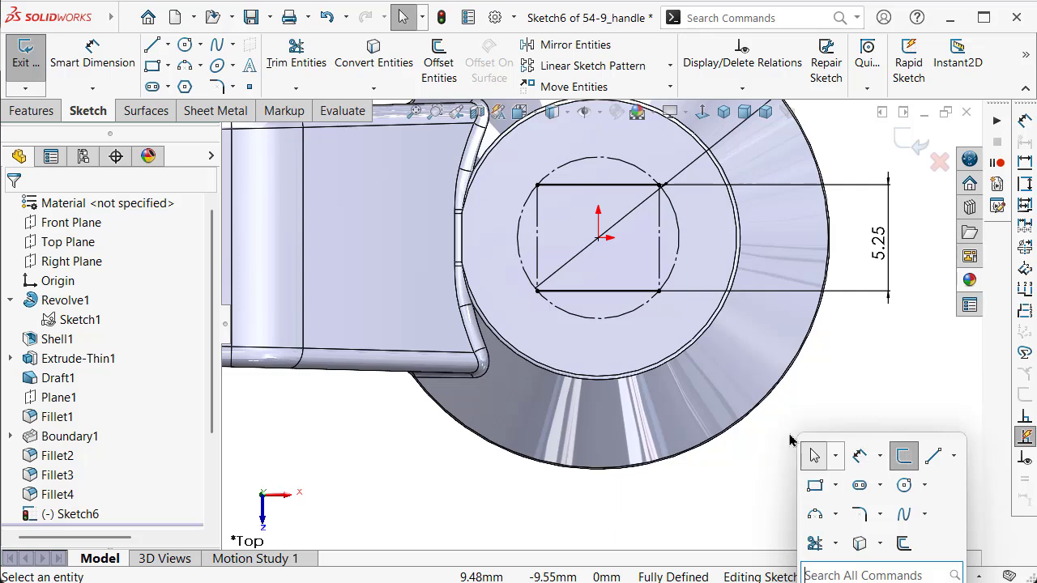
Draw 3-point arcs along the circle joining the right corners and the left corners
{"action": "left_click", "coordinate": [812, 516]}
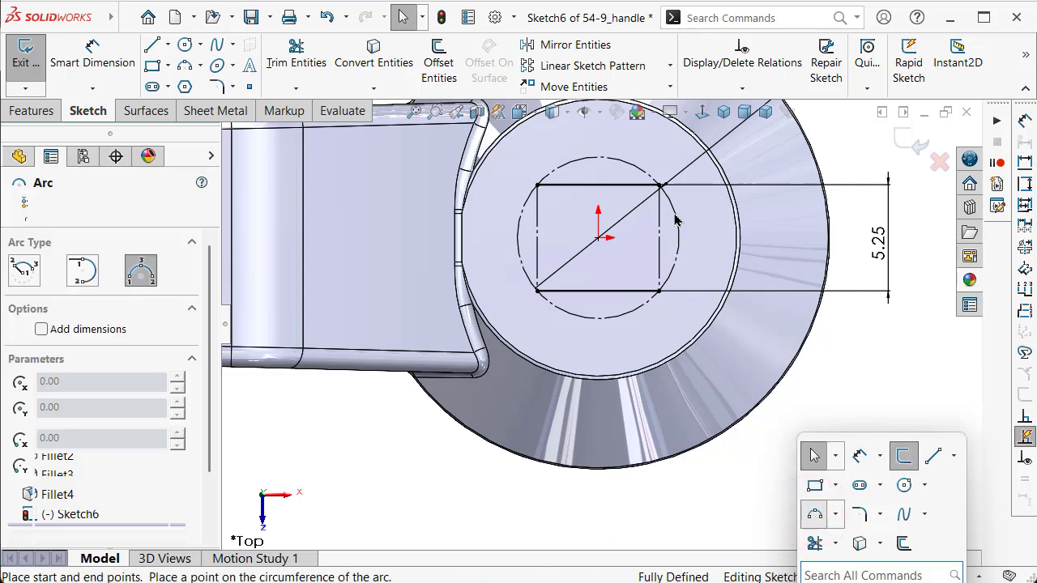
{"action": "left_click", "coordinate": [660, 186]}
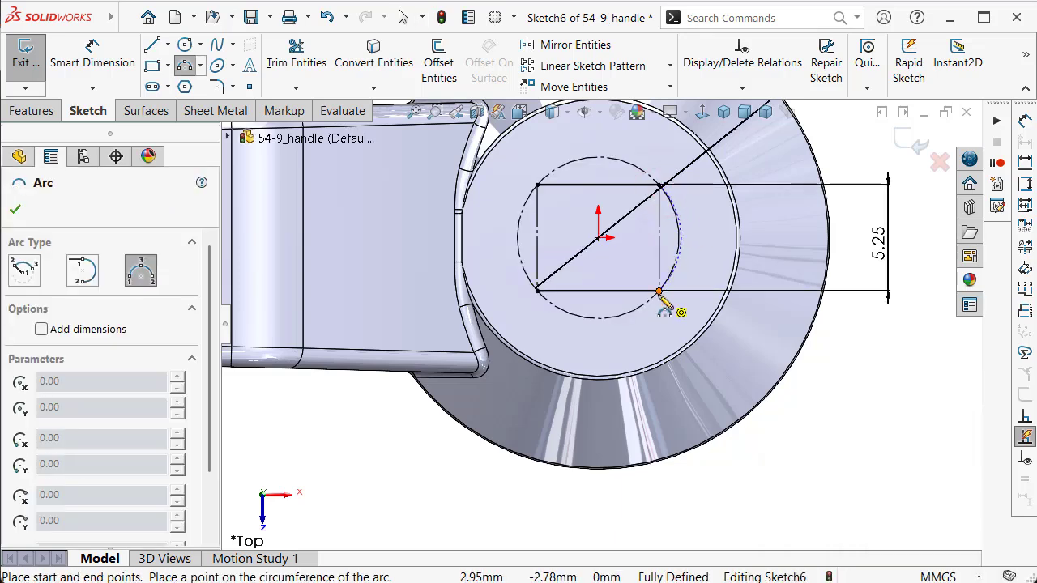
{"action": "left_click", "coordinate": [660, 290]}
{"action": "left_click", "coordinate": [679, 240]}
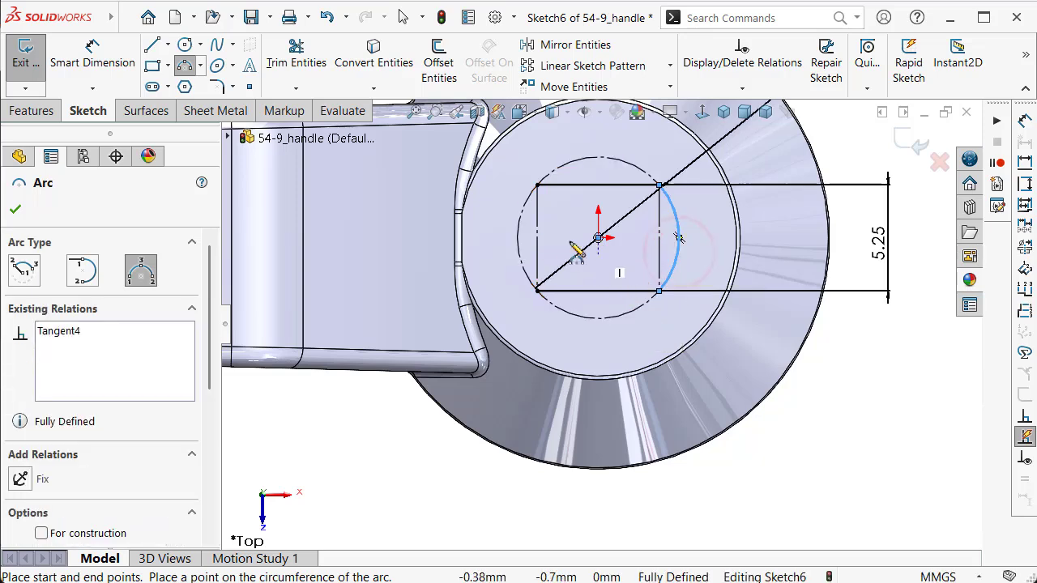
{"action": "left_click", "coordinate": [537, 186]}
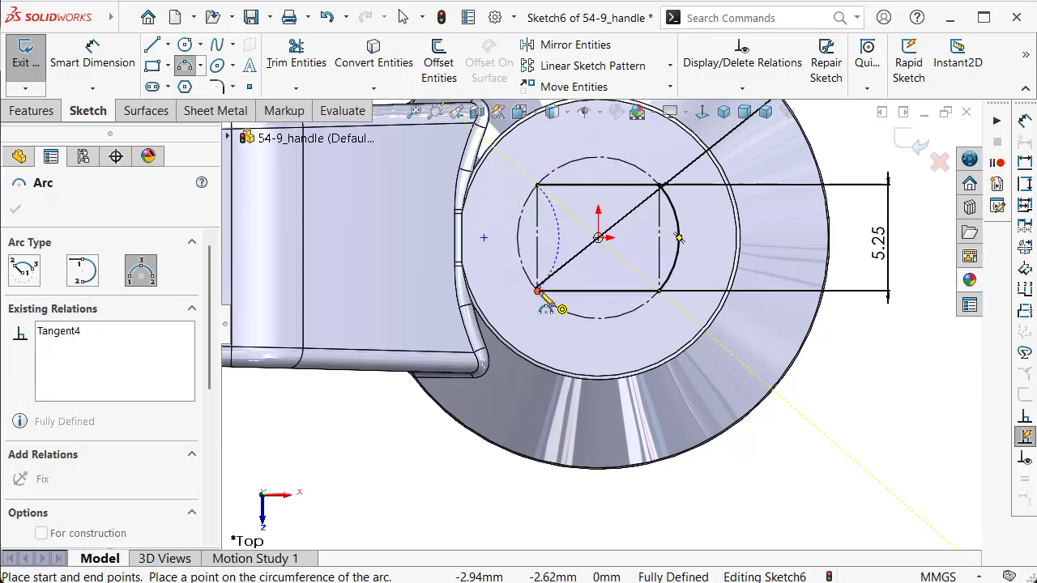
{"action": "left_click", "coordinate": [537, 290]}
{"action": "left_click", "coordinate": [524, 262]}
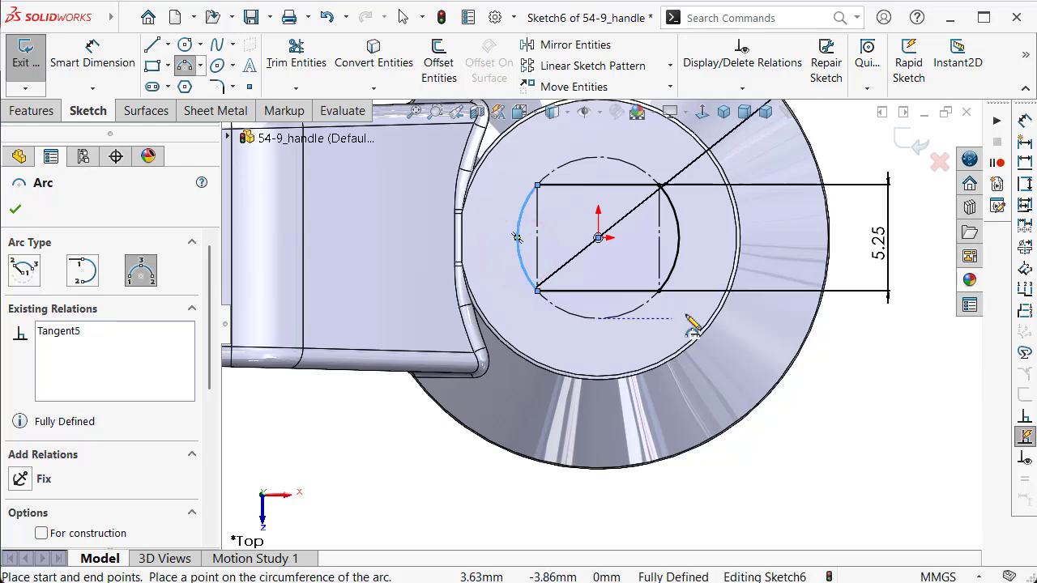
{"action": "key", "text": "Escape"}
{"action": "scroll", "coordinate": [701, 316], "scroll_direction": "up", "scroll_amount": 2}
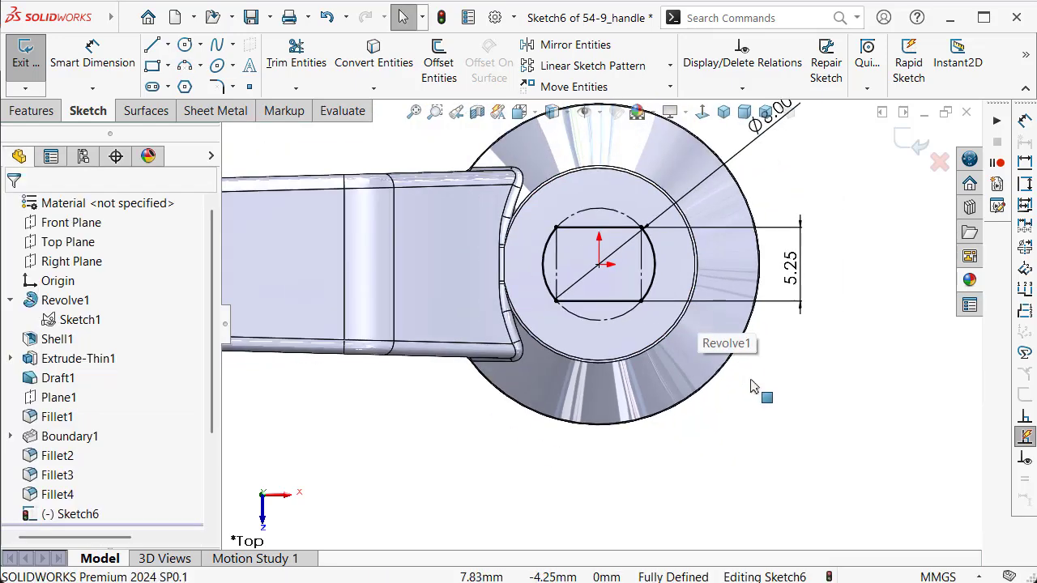
{"action": "left_click", "coordinate": [797, 419]}
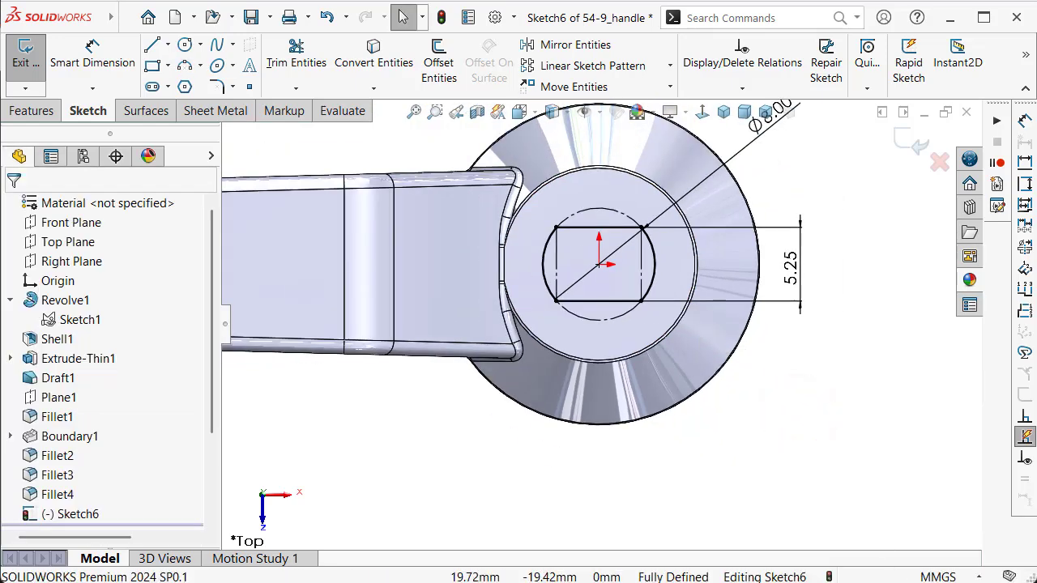
{"action": "left_click", "coordinate": [790, 422]}
Draw a corner rectangle from origin height left of centre to below-right of the head
{"action": "key", "text": "s"}
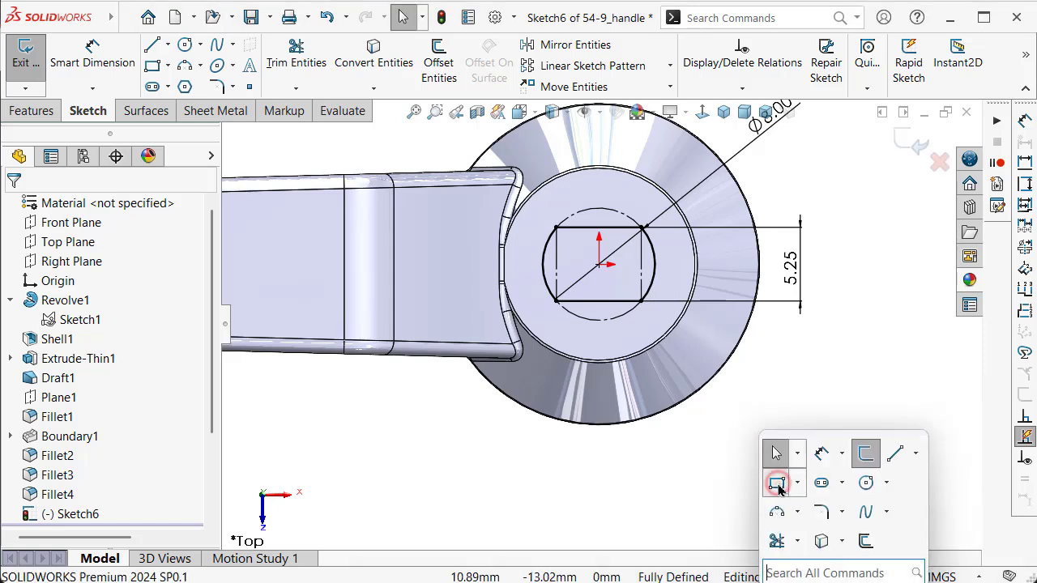
{"action": "left_click", "coordinate": [776, 484]}
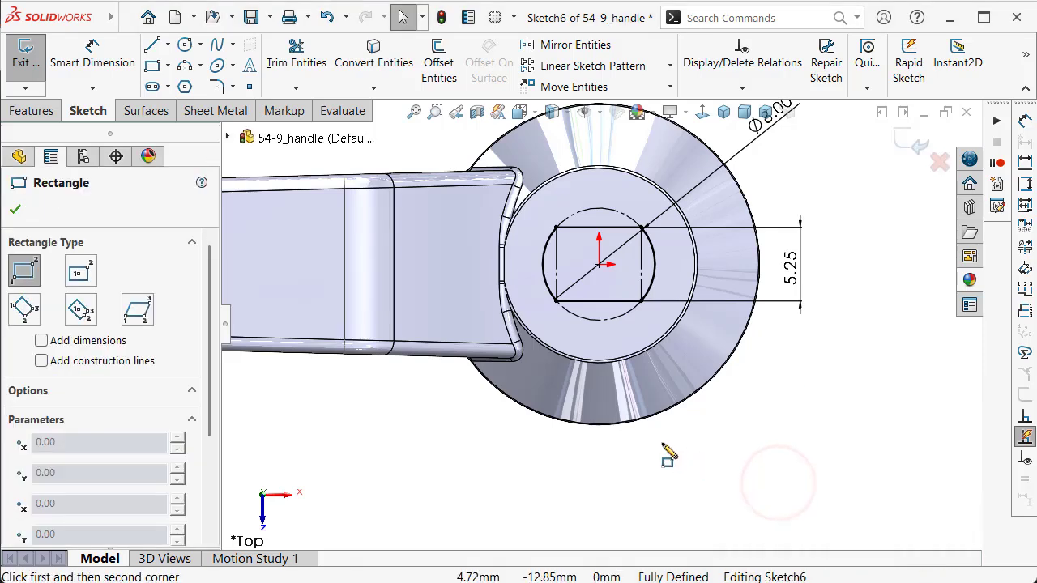
{"action": "left_click", "coordinate": [526, 265]}
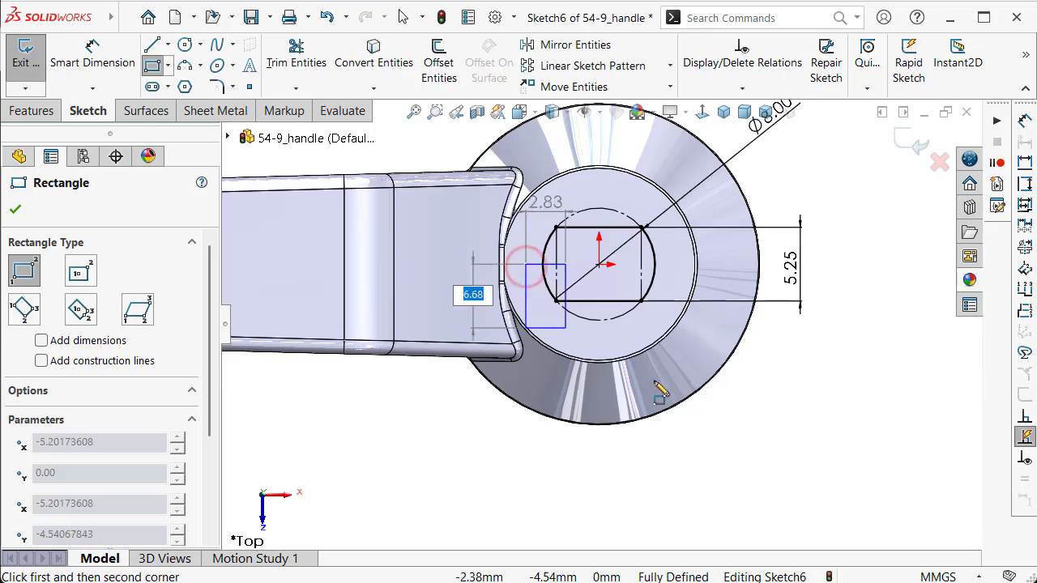
{"action": "left_click", "coordinate": [828, 465]}
{"action": "right_click_drag", "start_coordinate": [887, 460], "coordinate": [866, 324]}
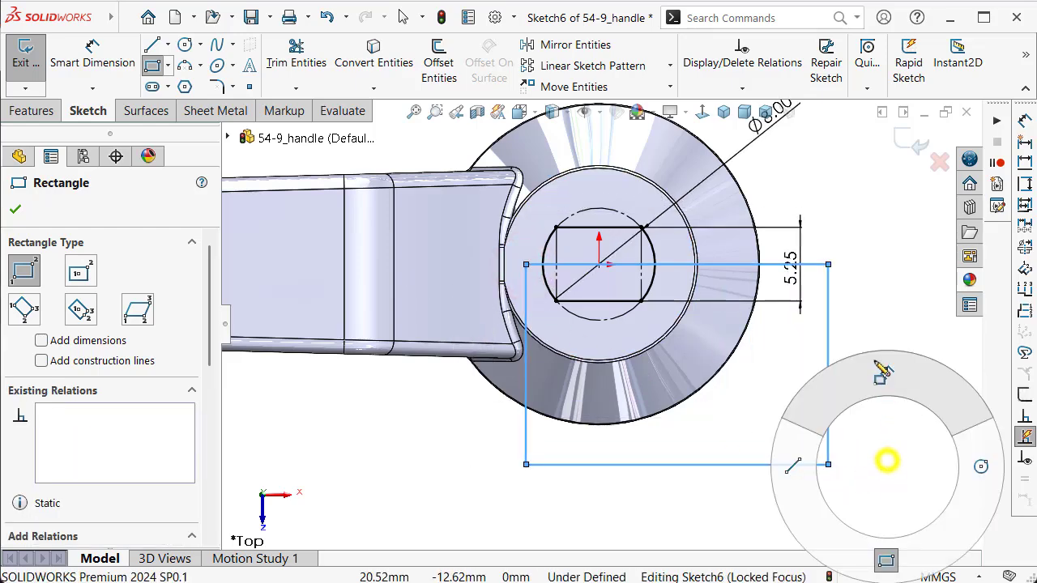
Dimension the large rectangle 14 mm high and 18.75 mm wide
{"action": "left_click", "coordinate": [828, 357]}
{"action": "left_click", "coordinate": [858, 356]}
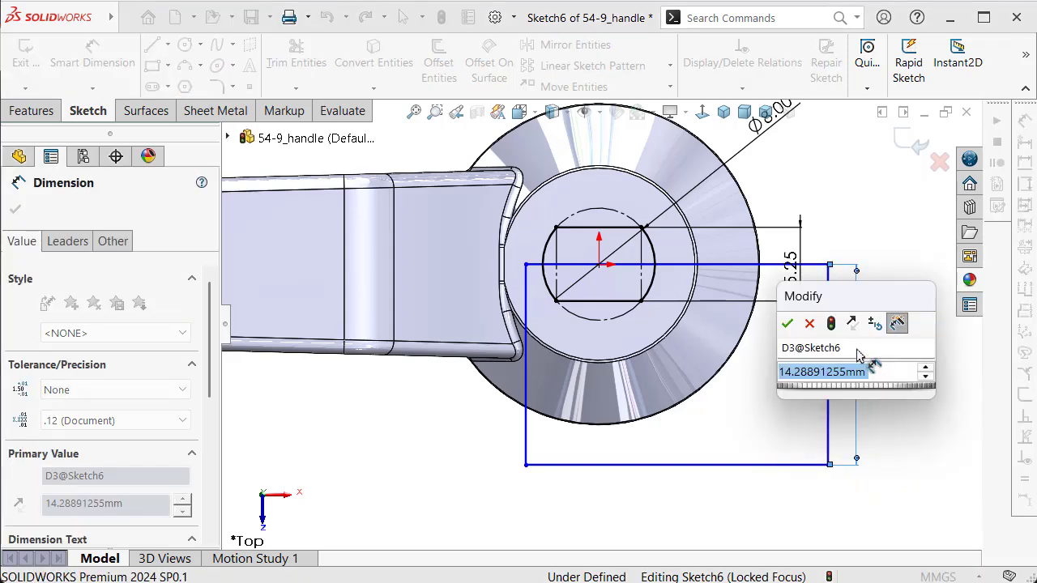
{"action": "type", "text": "14"}
{"action": "key", "text": "Return"}
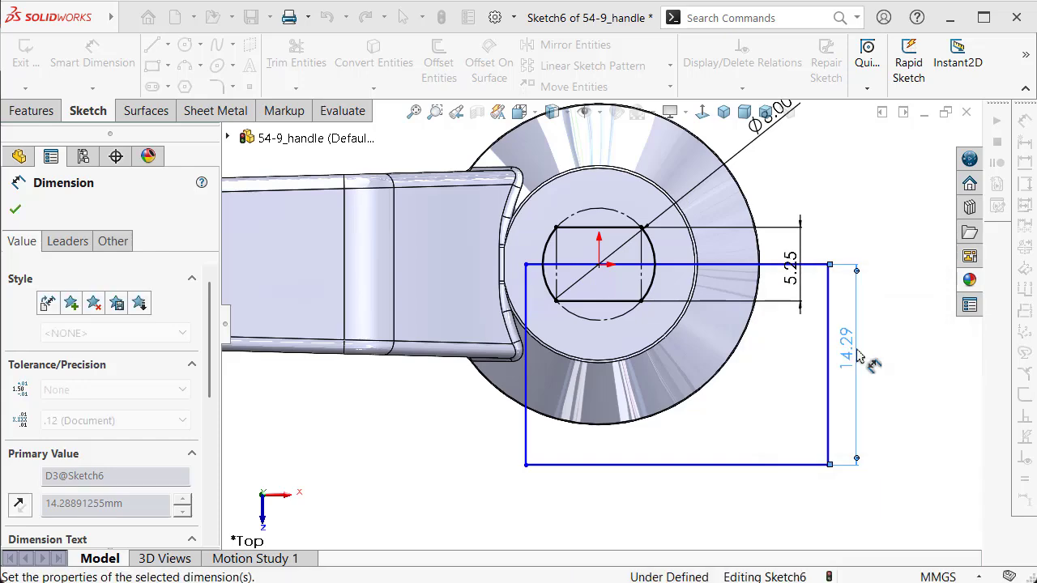
{"action": "left_click", "coordinate": [766, 465]}
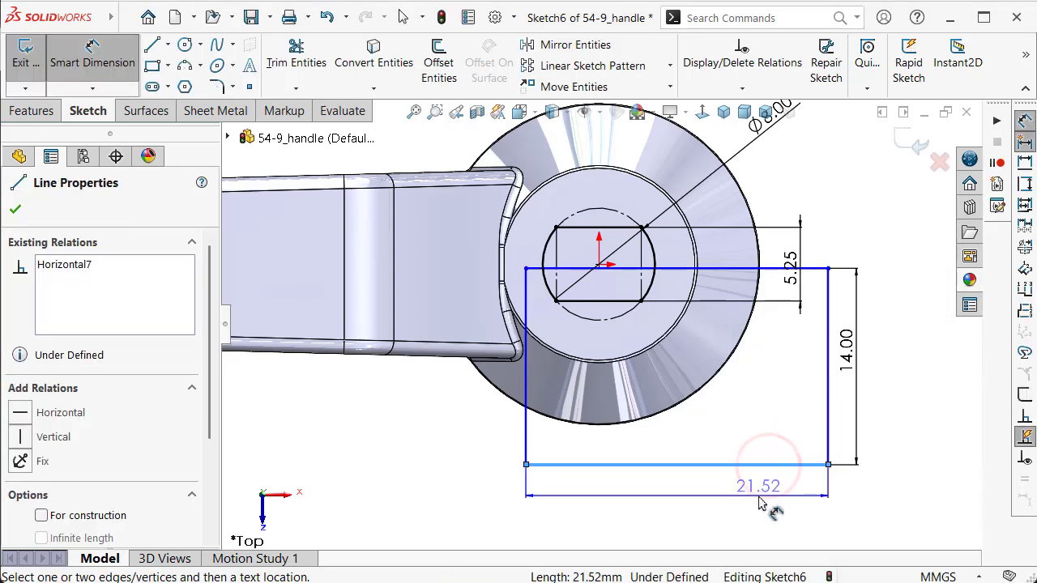
{"action": "left_click", "coordinate": [761, 503]}
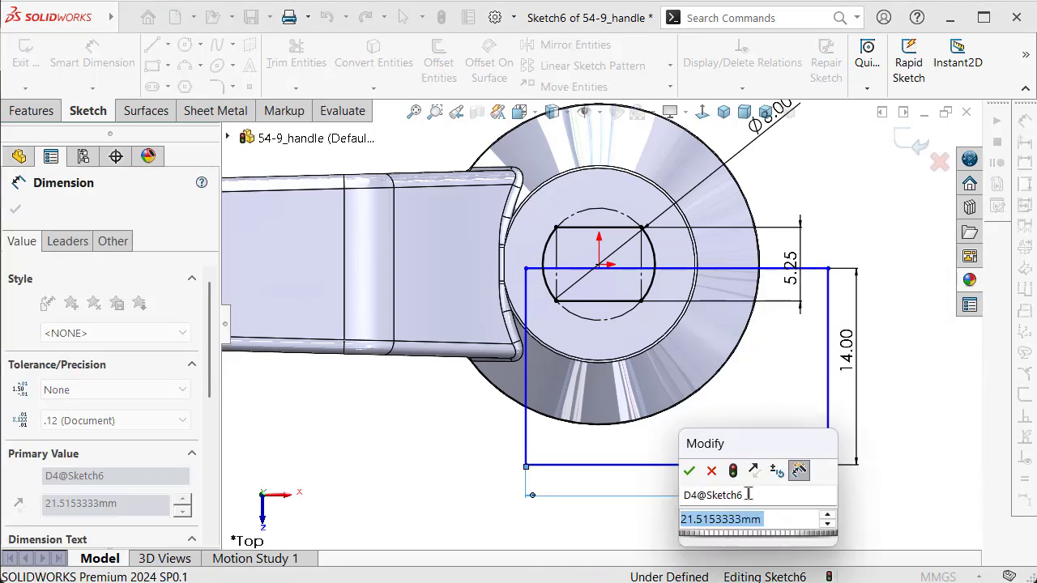
{"action": "type", "text": "18.75"}
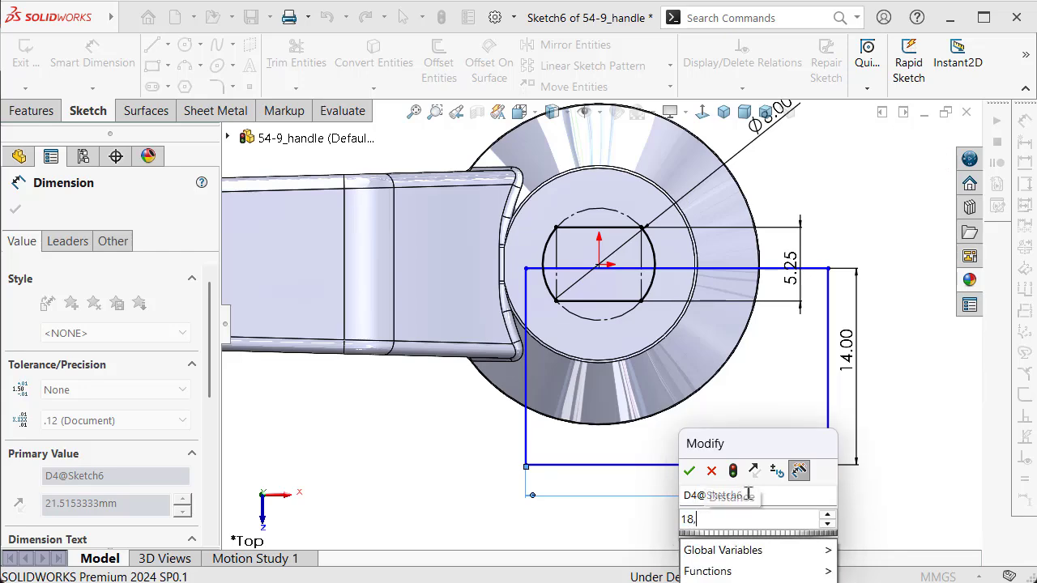
{"action": "key", "text": "Escape"}
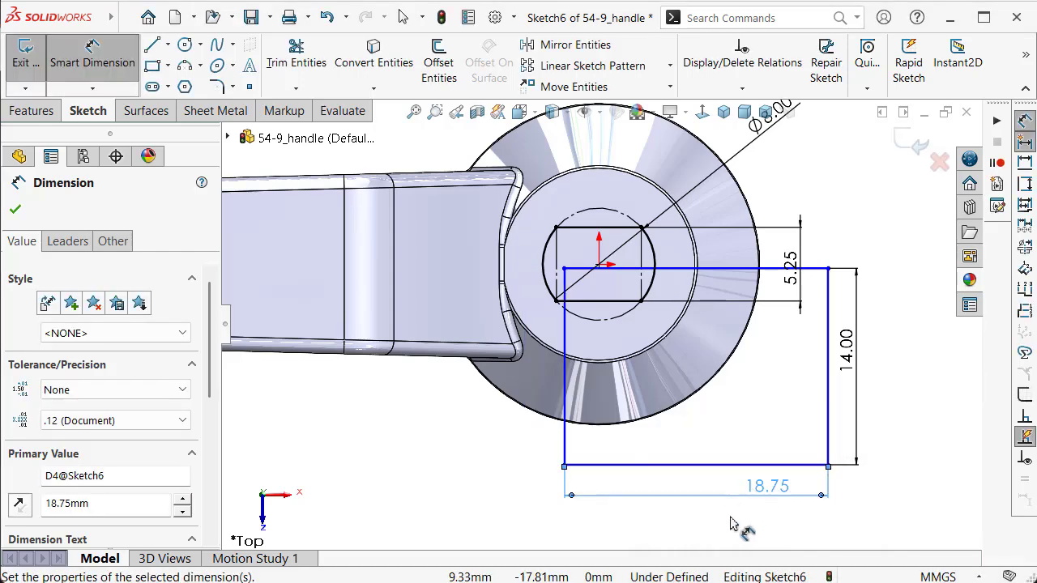
{"action": "left_click", "coordinate": [729, 518]}
Dimension the rectangle's left edge 3.25 mm from the sketch origin
{"action": "scroll", "coordinate": [603, 331], "scroll_direction": "down", "scroll_amount": 3}
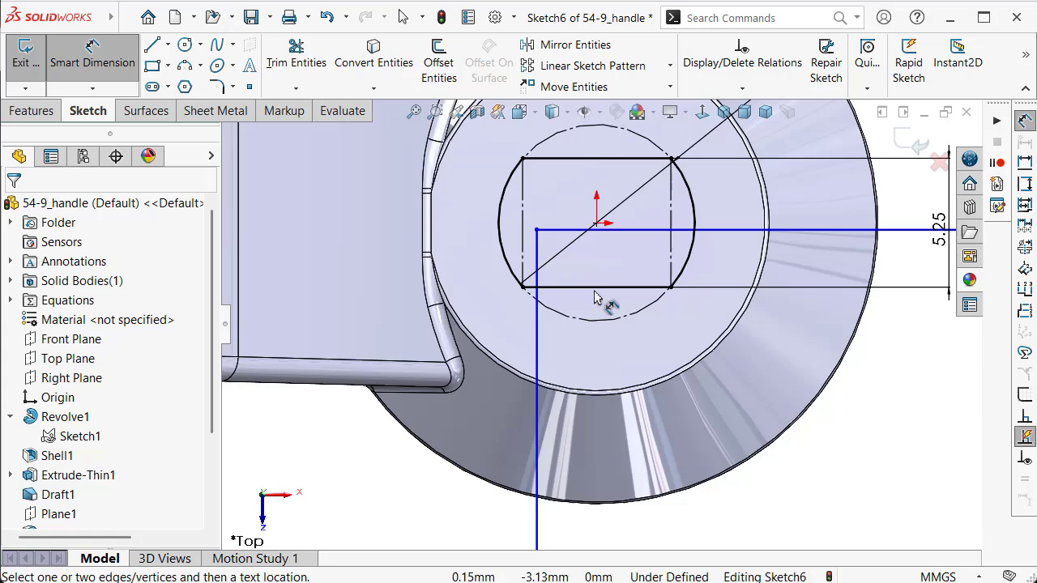
{"action": "left_click", "coordinate": [597, 223]}
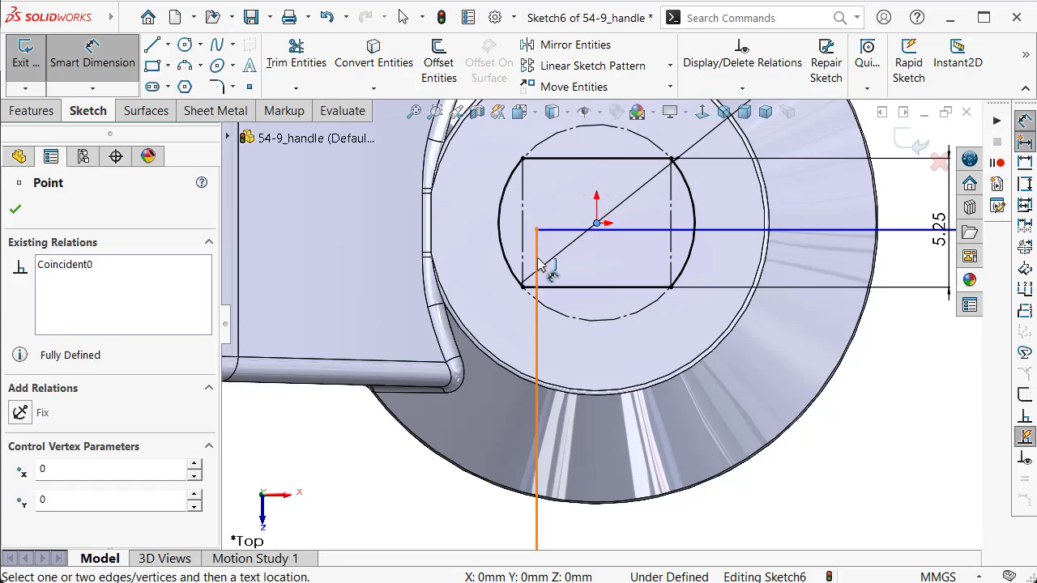
{"action": "left_click", "coordinate": [537, 284]}
{"action": "scroll", "coordinate": [429, 433], "scroll_direction": "up", "scroll_amount": 1}
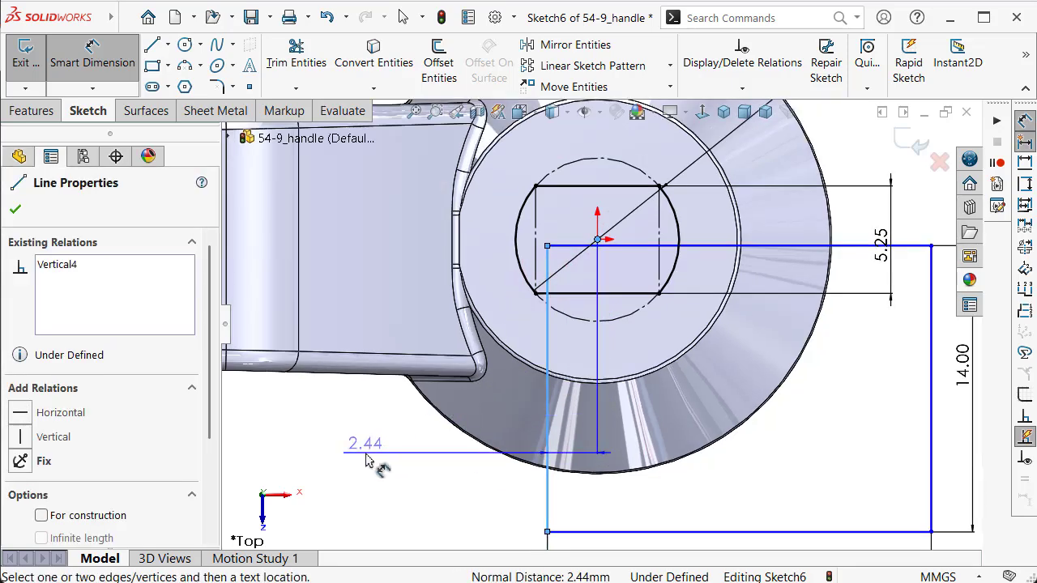
{"action": "left_click", "coordinate": [356, 477]}
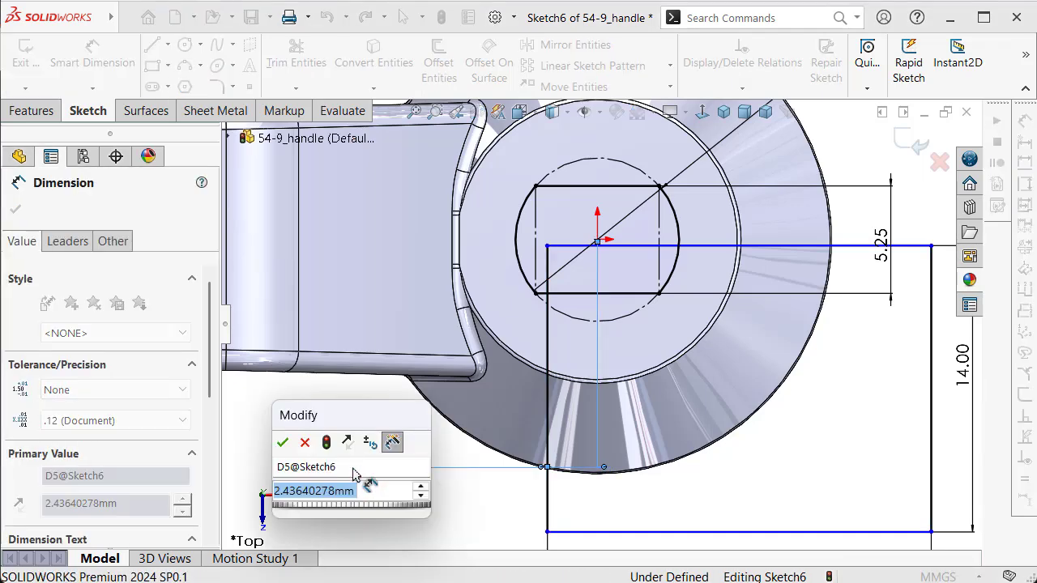
{"action": "type", "text": "35.25"}
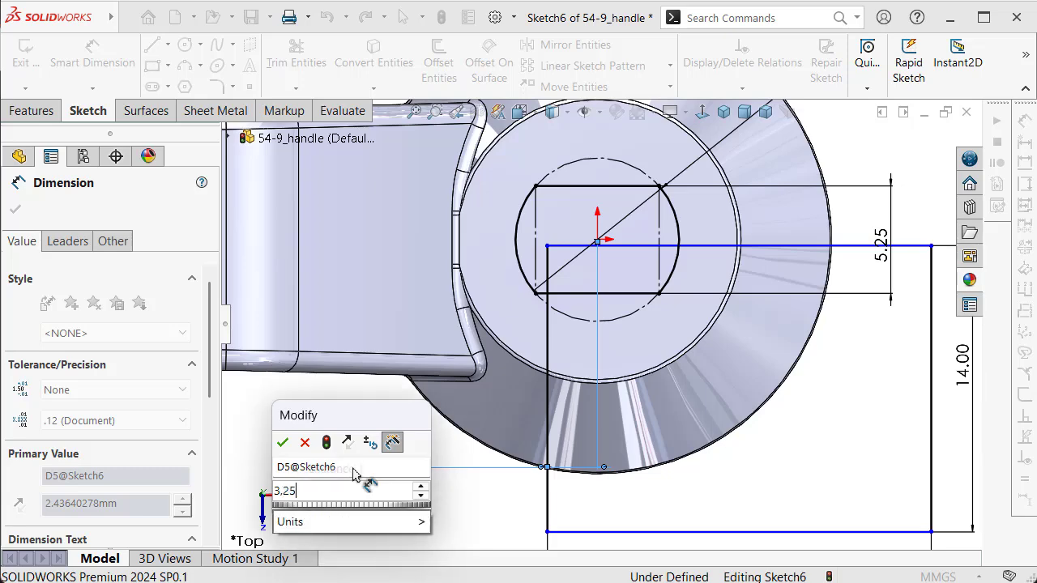
{"action": "key", "text": "Return"}
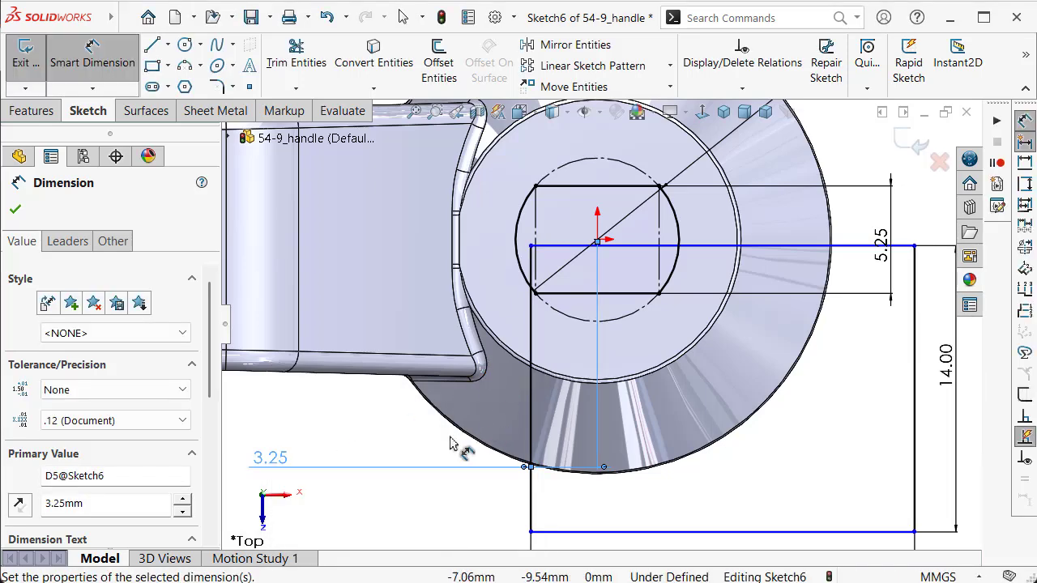
{"action": "left_click", "coordinate": [395, 460]}
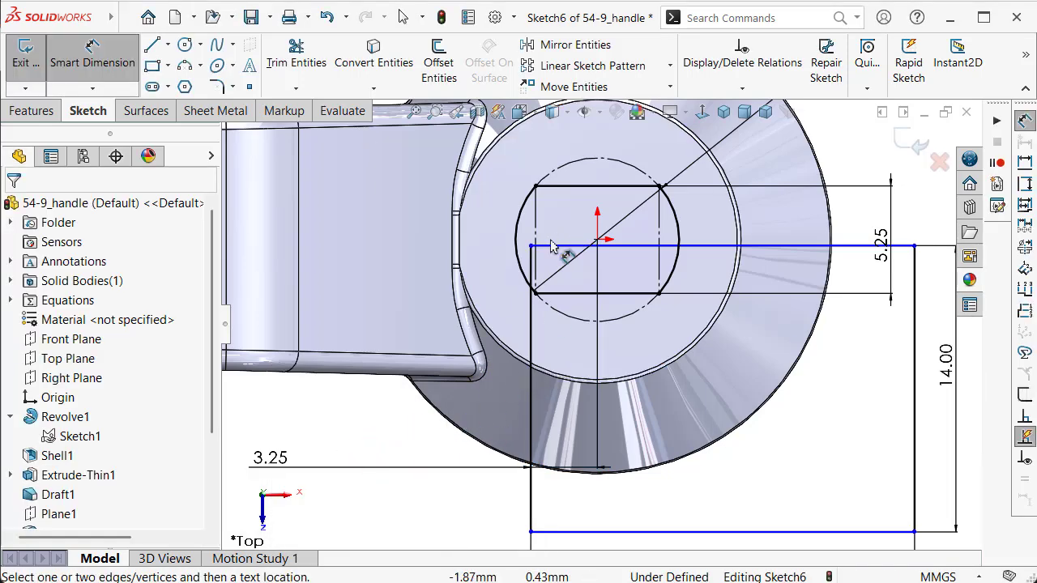
{"action": "scroll", "coordinate": [551, 245], "scroll_direction": "down", "scroll_amount": 3}
{"action": "key", "text": "Escape"}
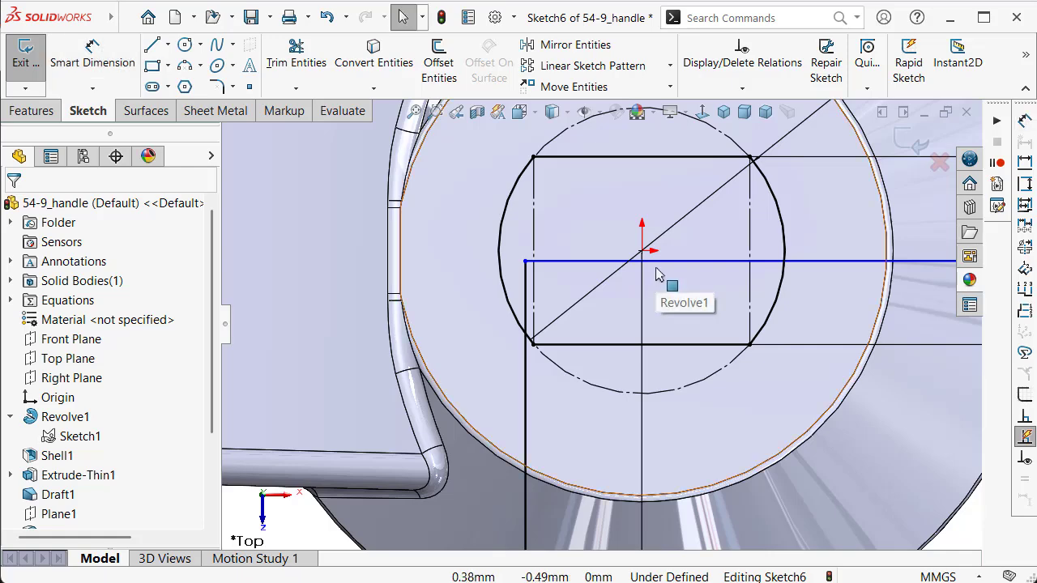
Make the origin coincident with the large rectangle's top edge
{"action": "left_click", "coordinate": [658, 262]}
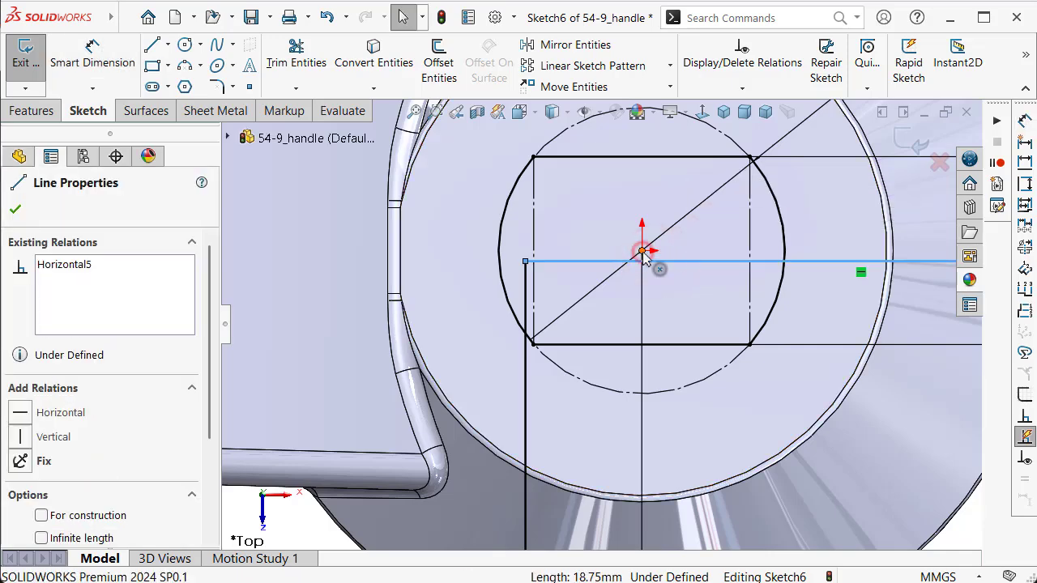
{"action": "left_click", "coordinate": [642, 251], "text": "ctrl"}
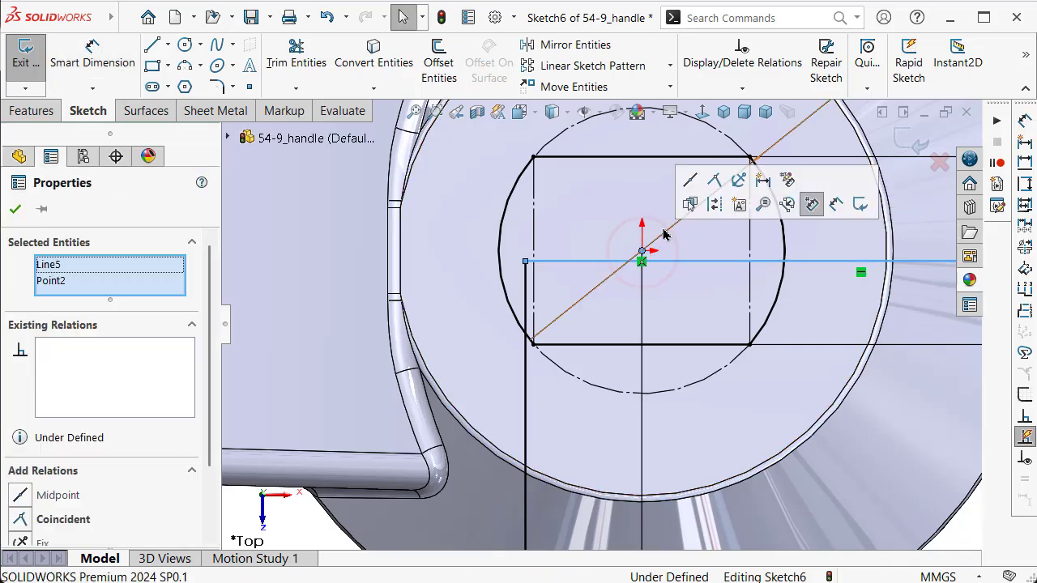
{"action": "left_click", "coordinate": [712, 180]}
{"action": "key", "text": "f"}
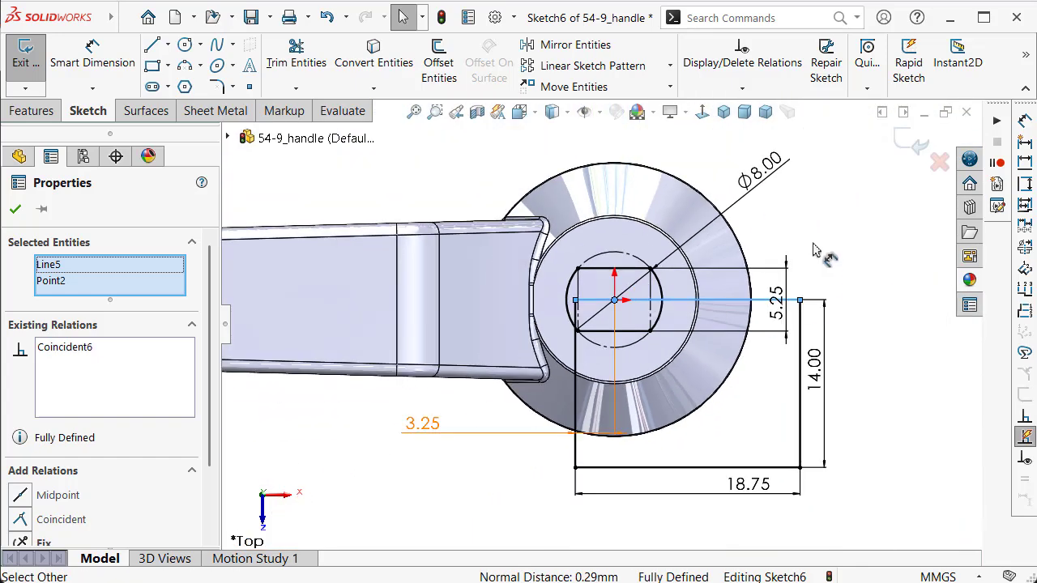
{"action": "left_click", "coordinate": [874, 203]}
Move the 5.25 dimension right and the Ø8.00 dimension to the upper left
{"action": "scroll", "coordinate": [782, 203], "scroll_direction": "down", "scroll_amount": 2}
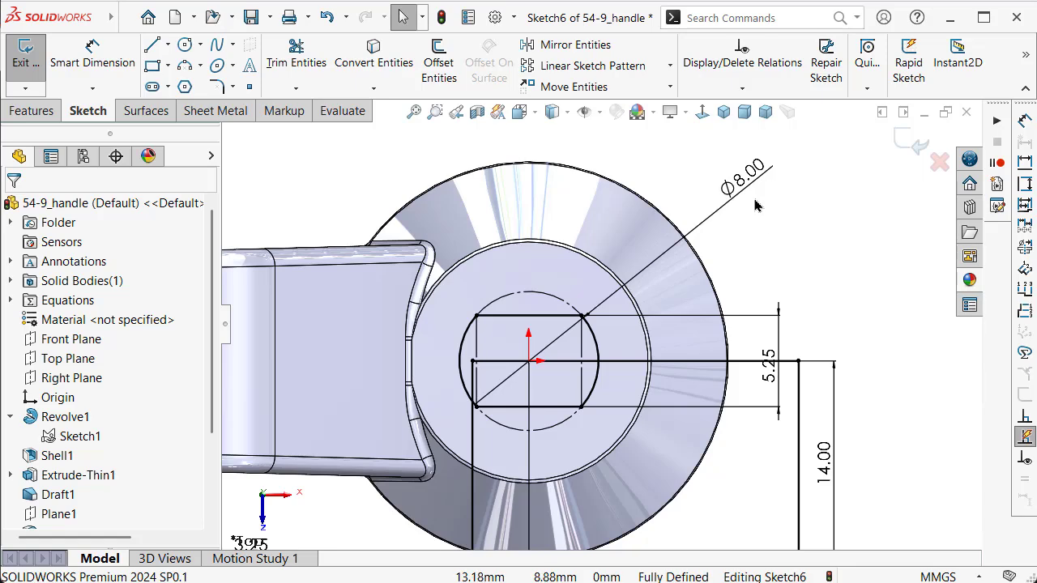
{"action": "scroll", "coordinate": [754, 203], "scroll_direction": "down", "scroll_amount": 1}
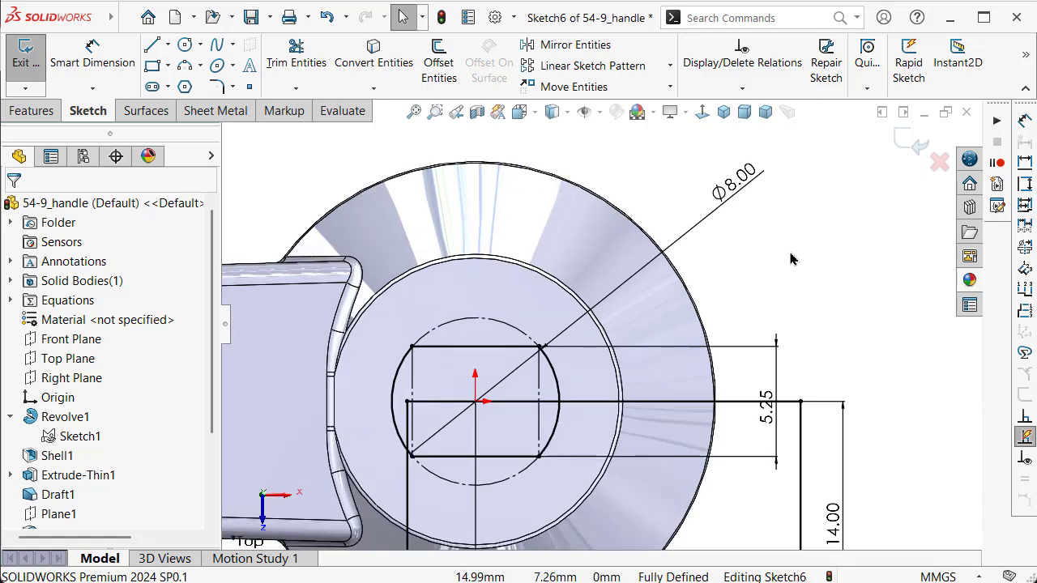
{"action": "key", "text": "z"}
{"action": "left_click_drag", "start_coordinate": [720, 382], "coordinate": [894, 394]}
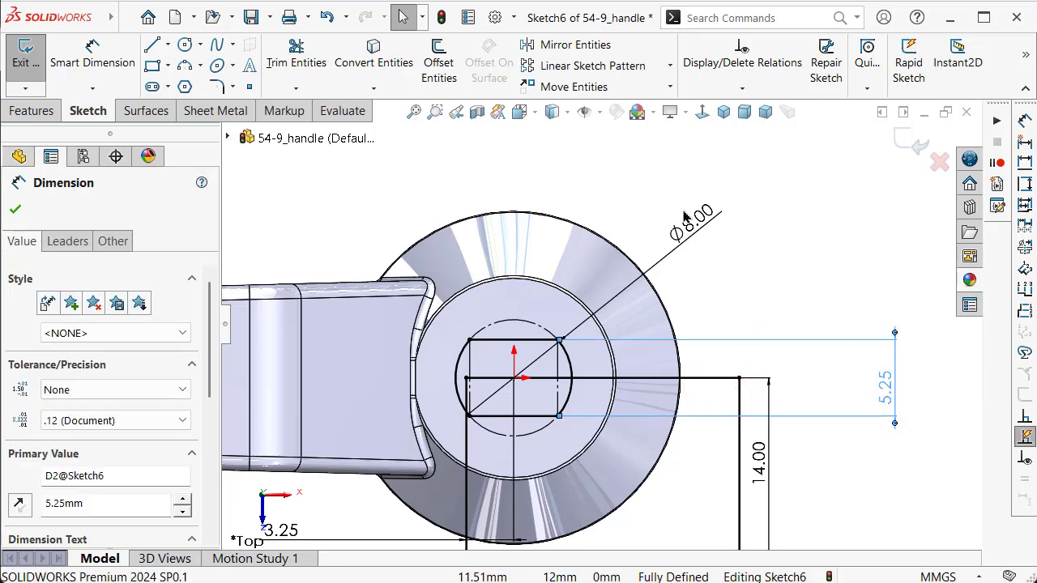
{"action": "left_click_drag", "start_coordinate": [692, 220], "coordinate": [276, 184]}
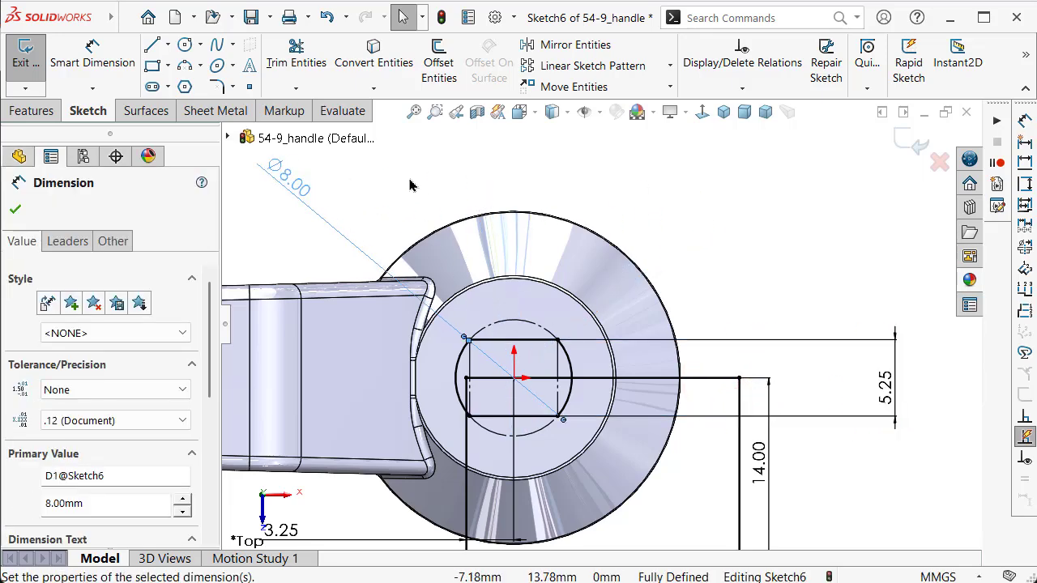
{"action": "left_click", "coordinate": [410, 185]}
Draw a corner rectangle across the upper part of the round head
{"action": "key", "text": "s"}
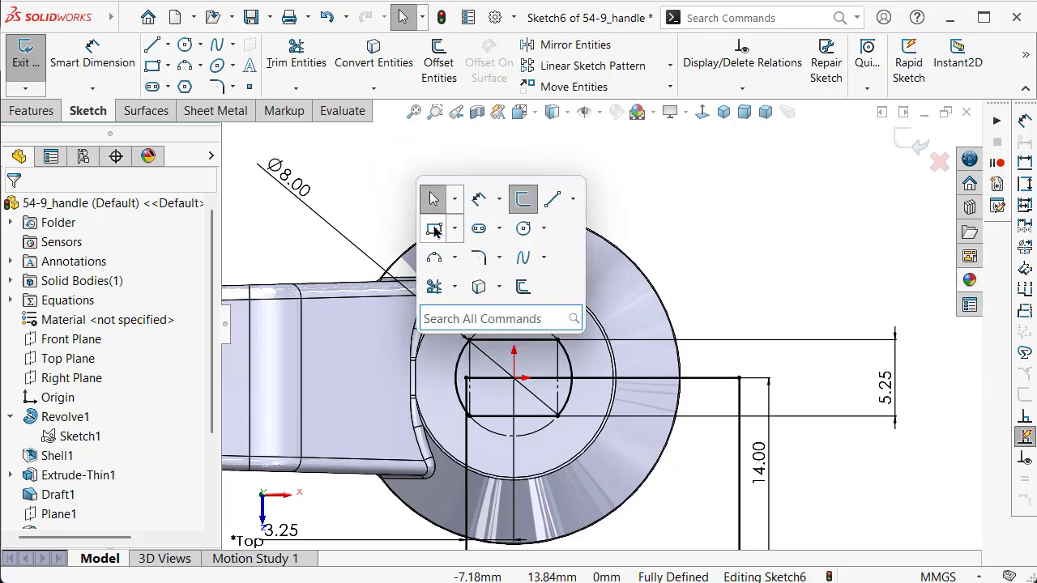
{"action": "left_click", "coordinate": [434, 229]}
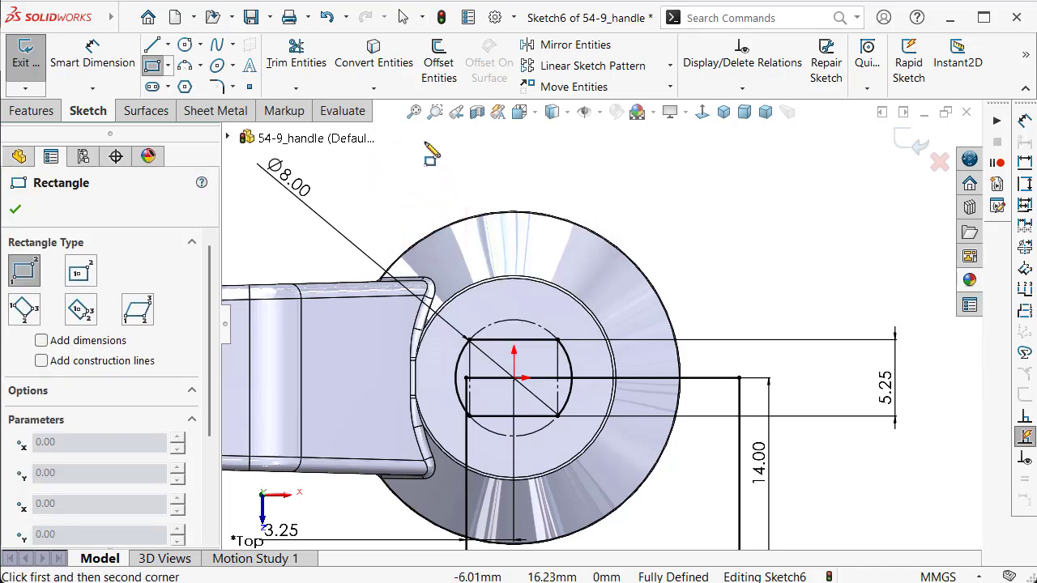
{"action": "left_click", "coordinate": [733, 311]}
{"action": "key", "text": "z"}
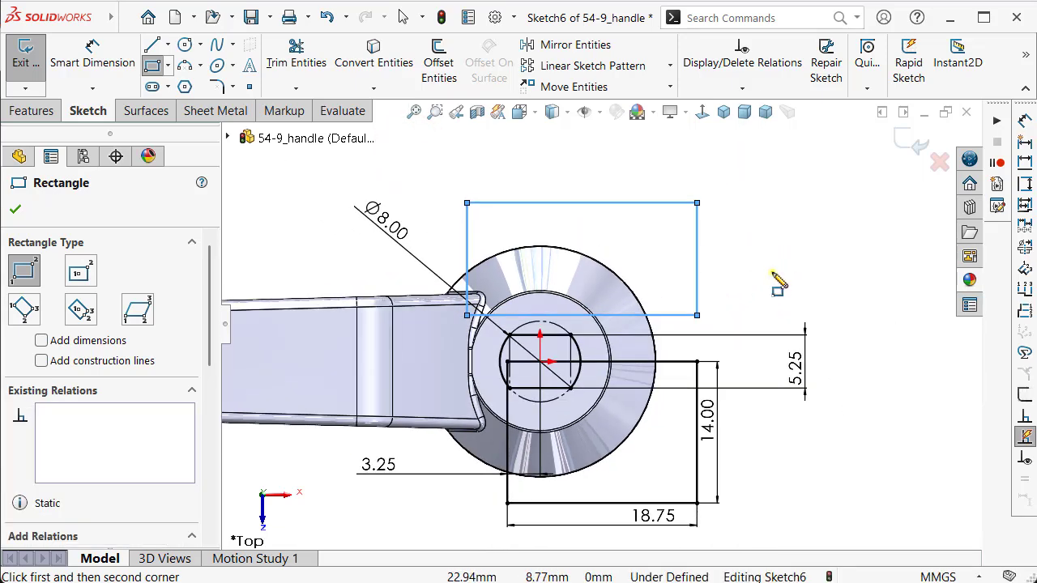
{"action": "right_click_drag", "start_coordinate": [771, 273], "coordinate": [764, 186]}
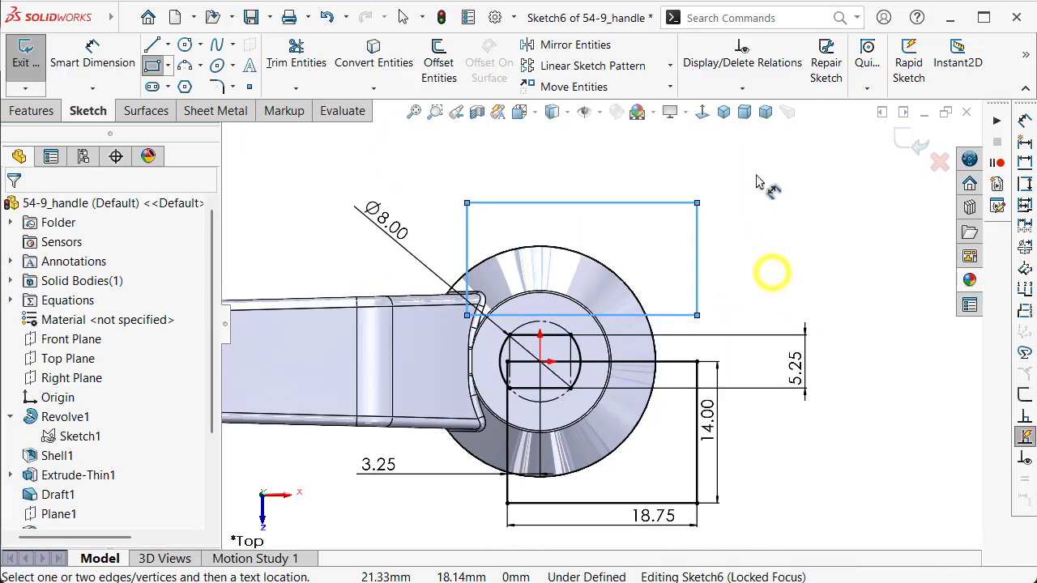
Dimension the upper rectangle 20 mm high and 25 mm wide
{"action": "left_click", "coordinate": [698, 255]}
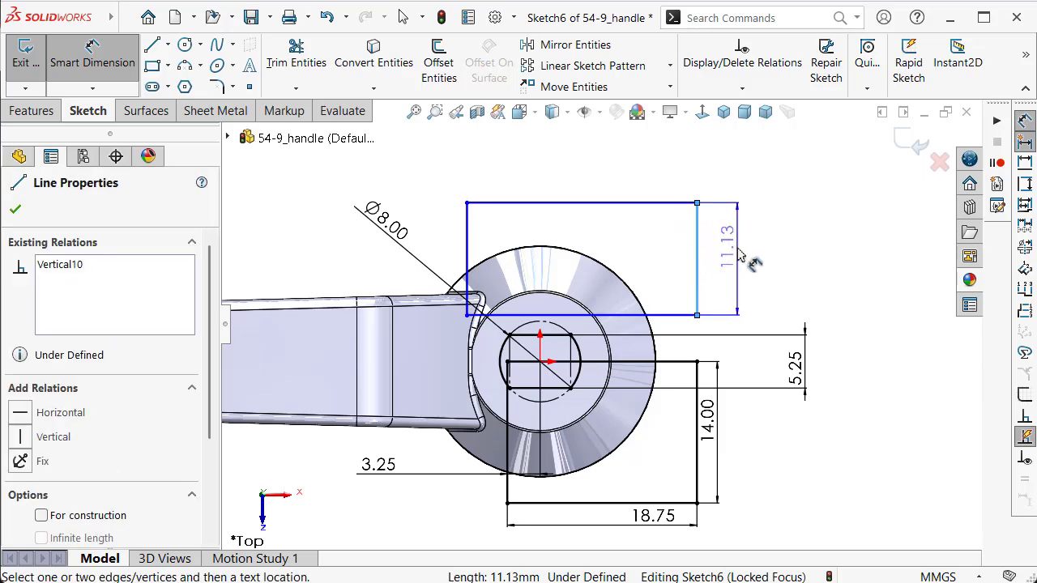
{"action": "left_click", "coordinate": [744, 252]}
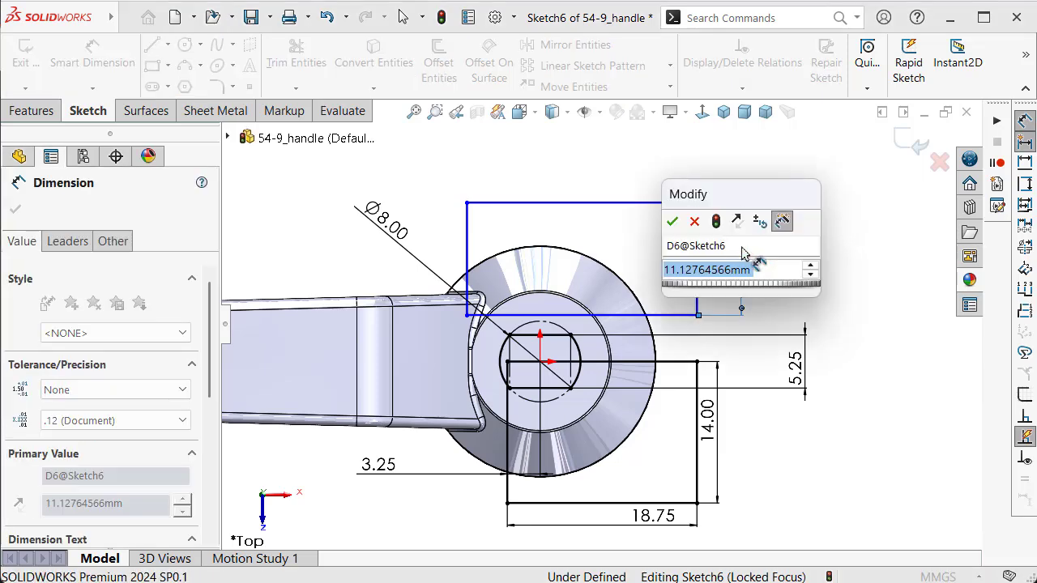
{"action": "type", "text": "20"}
{"action": "key", "text": "Return"}
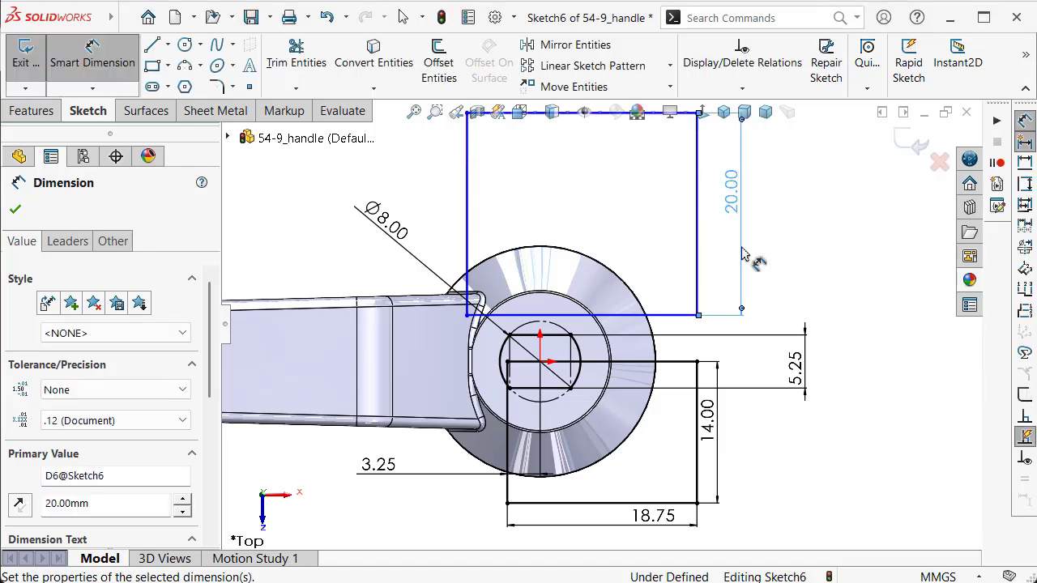
{"action": "scroll", "coordinate": [689, 243], "scroll_direction": "up", "scroll_amount": 2}
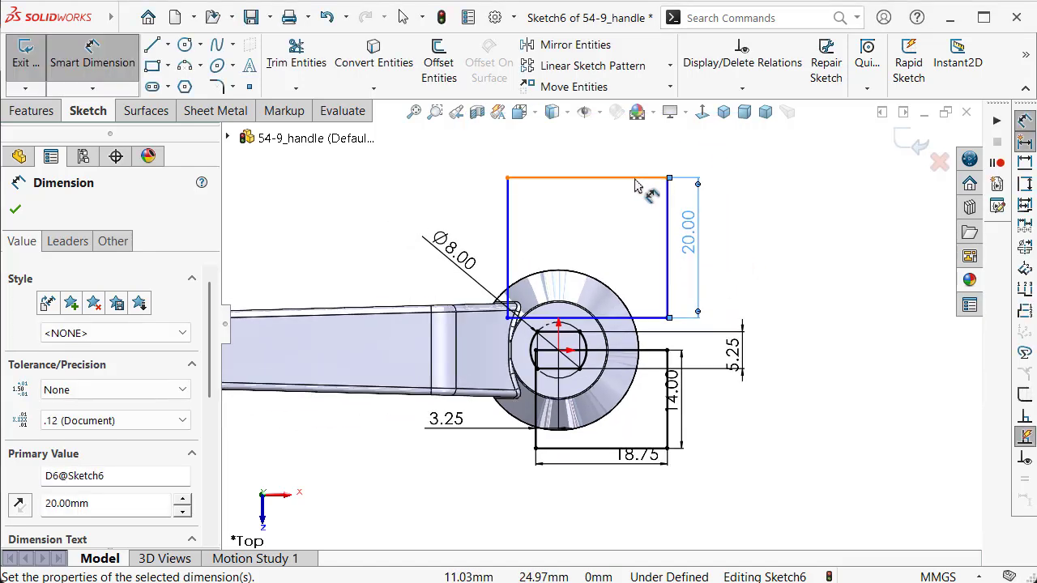
{"action": "scroll", "coordinate": [640, 194], "scroll_direction": "up", "scroll_amount": 2}
{"action": "left_click", "coordinate": [629, 203]}
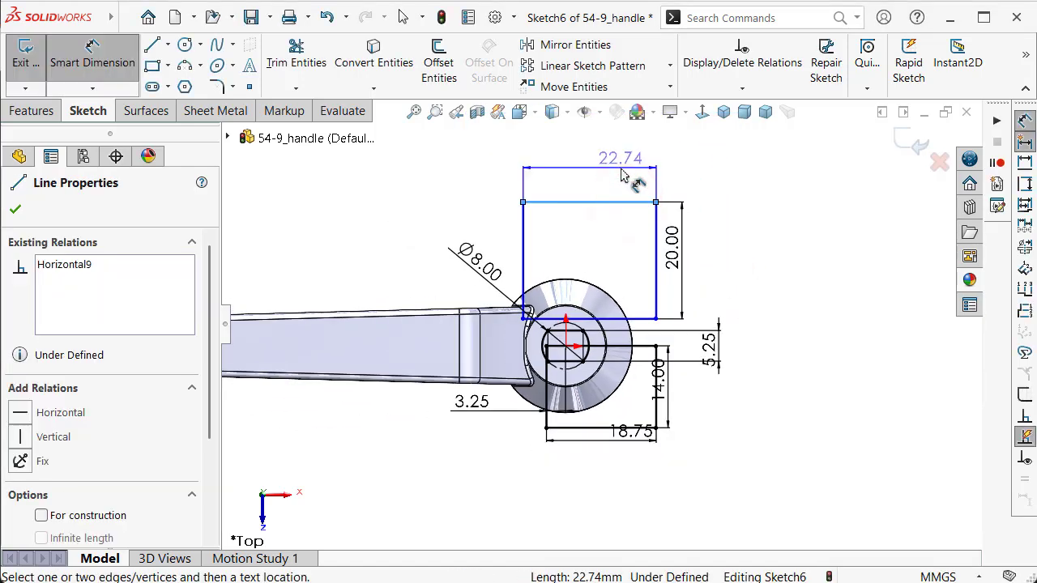
{"action": "left_click", "coordinate": [621, 174]}
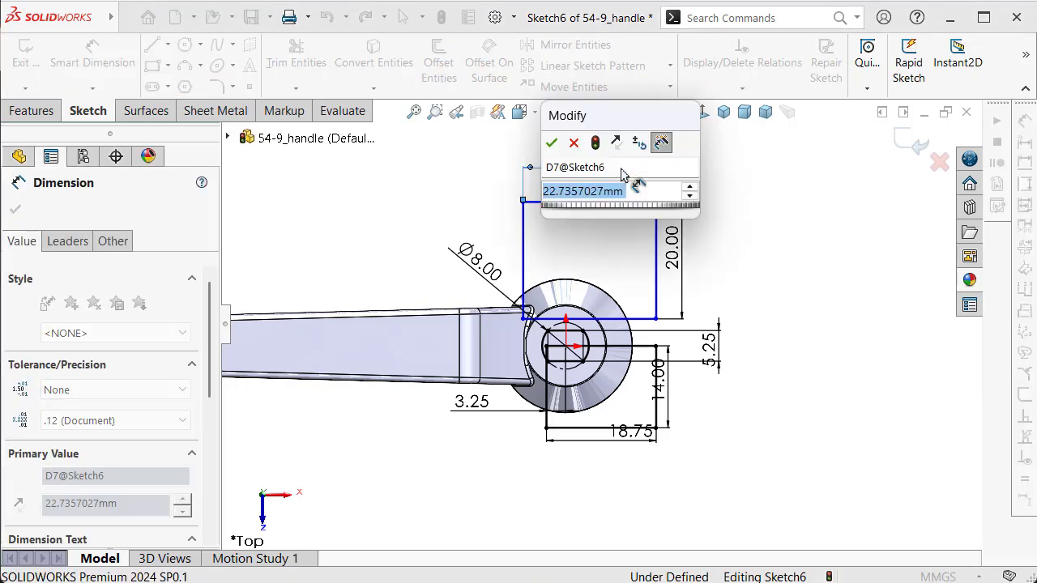
{"action": "type", "text": "25"}
{"action": "key", "text": "Return"}
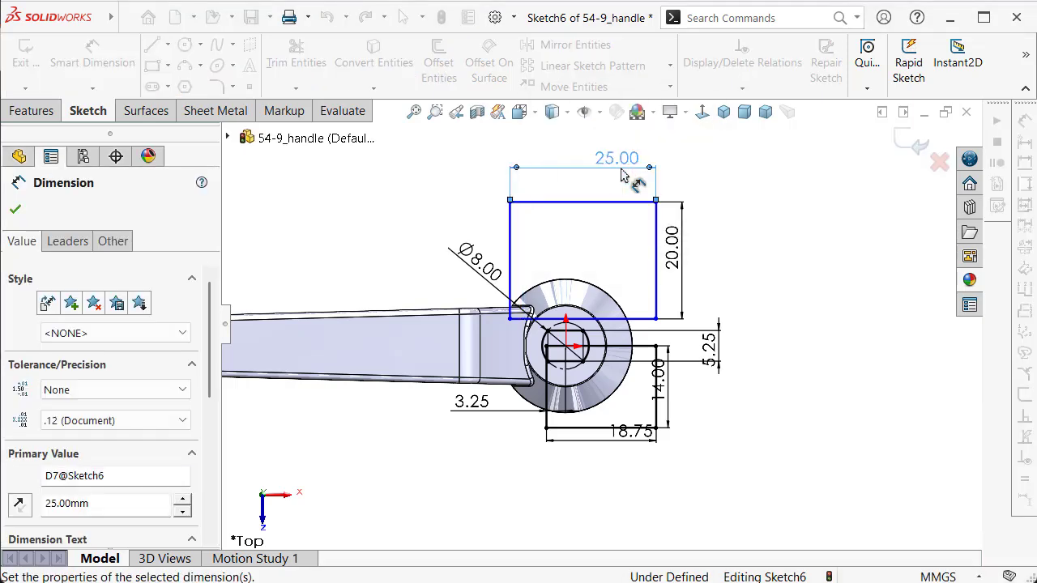
{"action": "scroll", "coordinate": [635, 260], "scroll_direction": "down", "scroll_amount": 2}
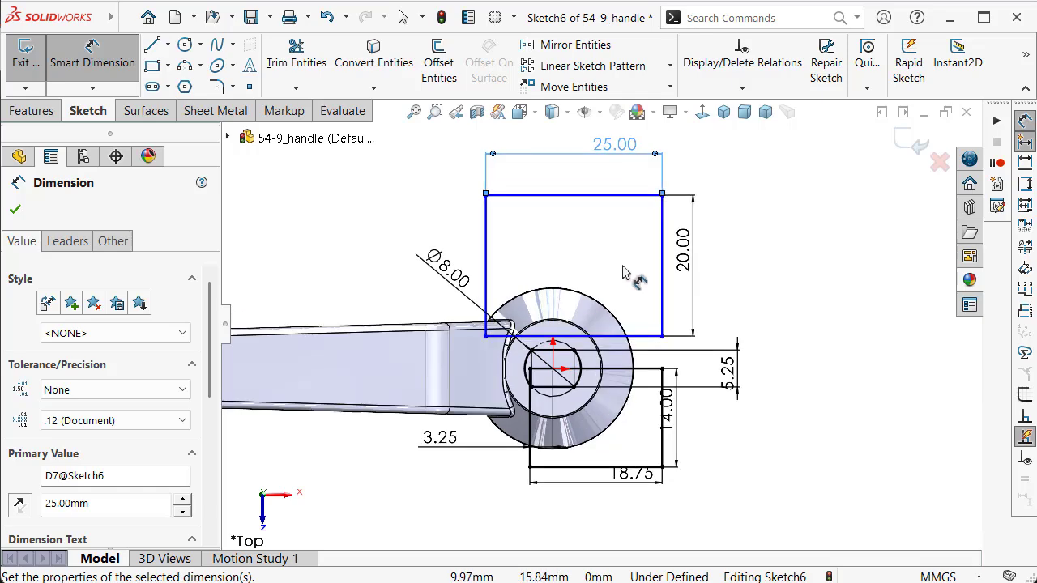
{"action": "scroll", "coordinate": [636, 261], "scroll_direction": "down", "scroll_amount": 3}
Set a 4 mm gap between the rectangle's bottom edge and the line below
{"action": "left_click", "coordinate": [644, 419]}
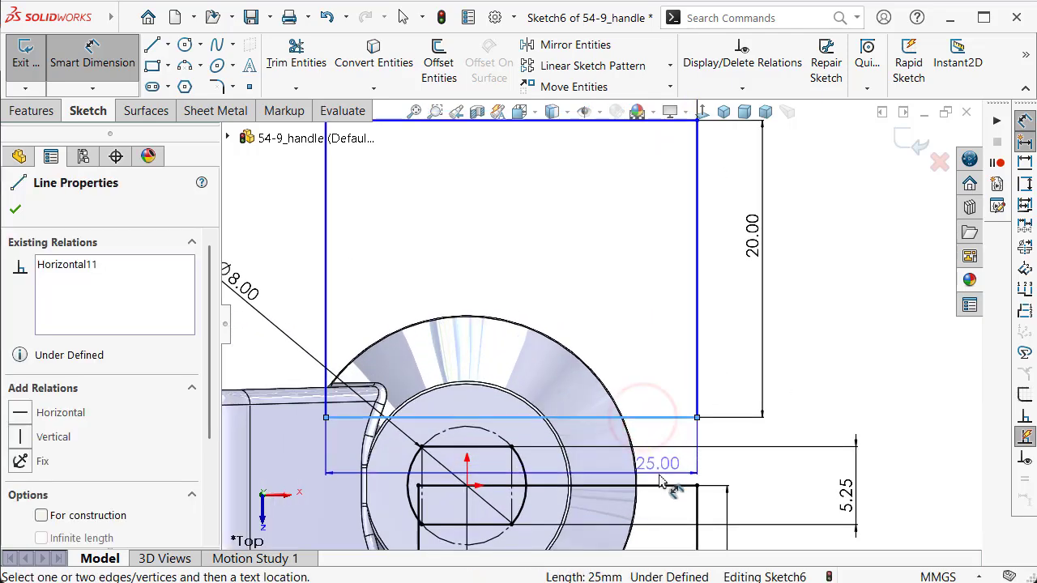
{"action": "left_click", "coordinate": [671, 488]}
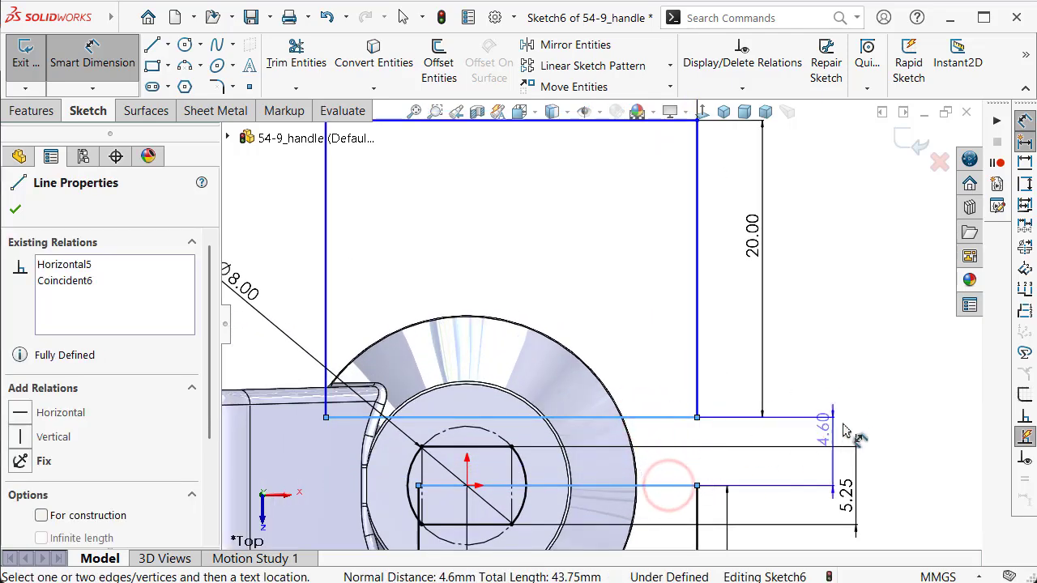
{"action": "left_click", "coordinate": [842, 388]}
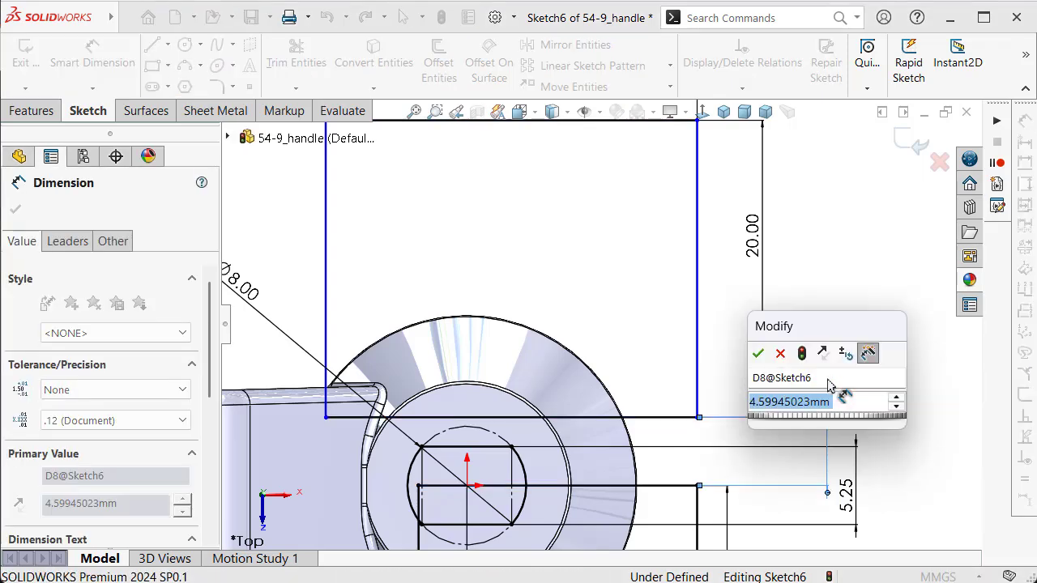
{"action": "type", "text": "4"}
{"action": "key", "text": "Return"}
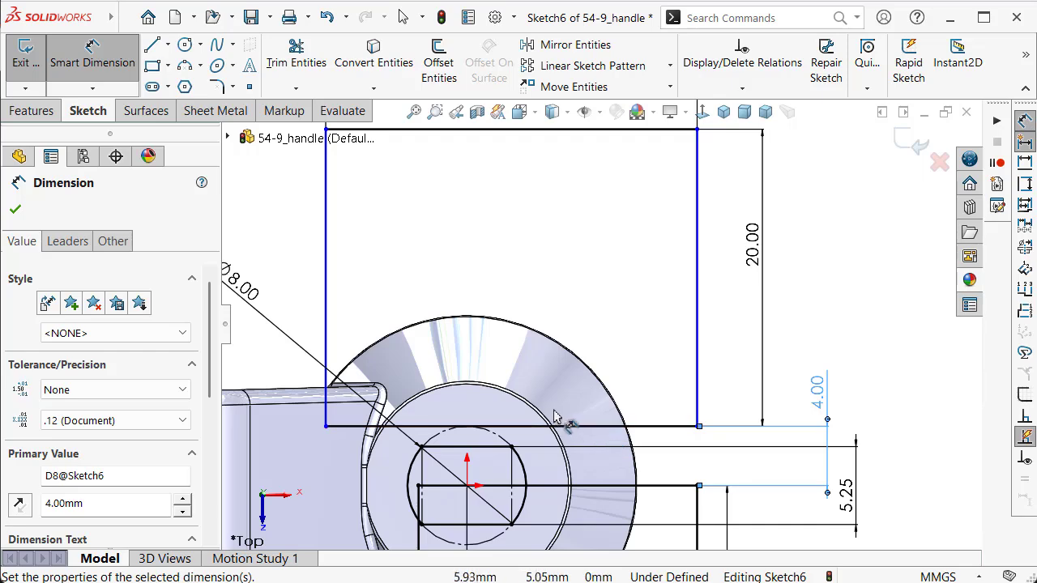
{"action": "middle_click_drag", "start_coordinate": [553, 415], "coordinate": [567, 398], "text": "ctrl"}
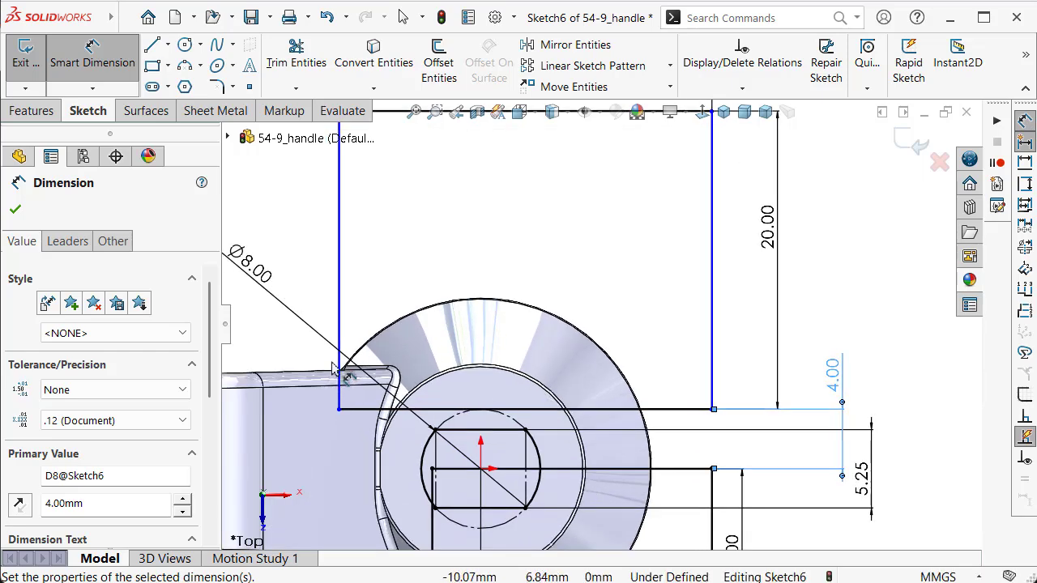
Dimension the rectangle's left edge 8 mm from the head's centre point
{"action": "left_click", "coordinate": [339, 317]}
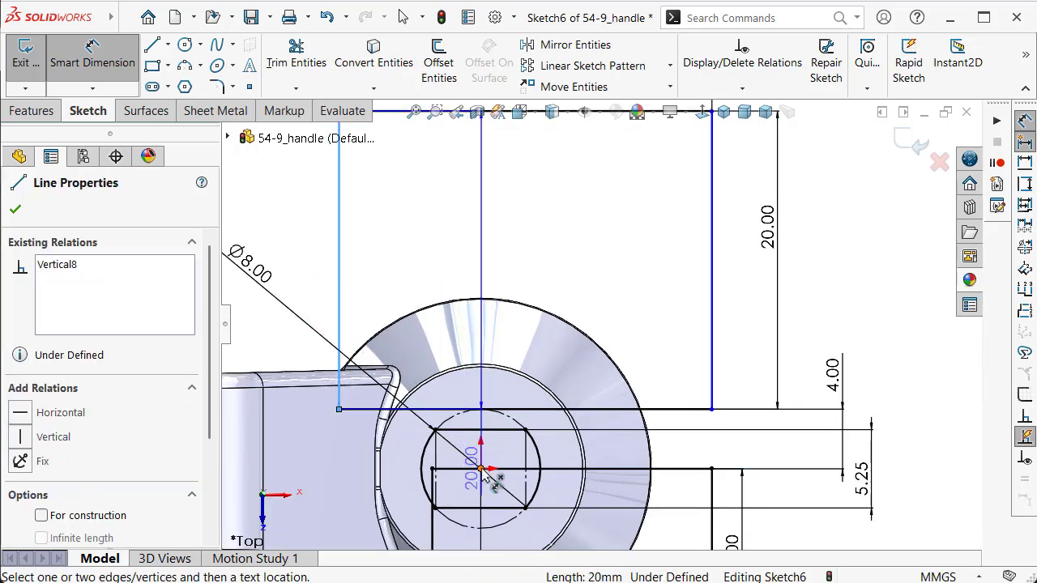
{"action": "left_click", "coordinate": [480, 468]}
{"action": "left_click", "coordinate": [415, 274]}
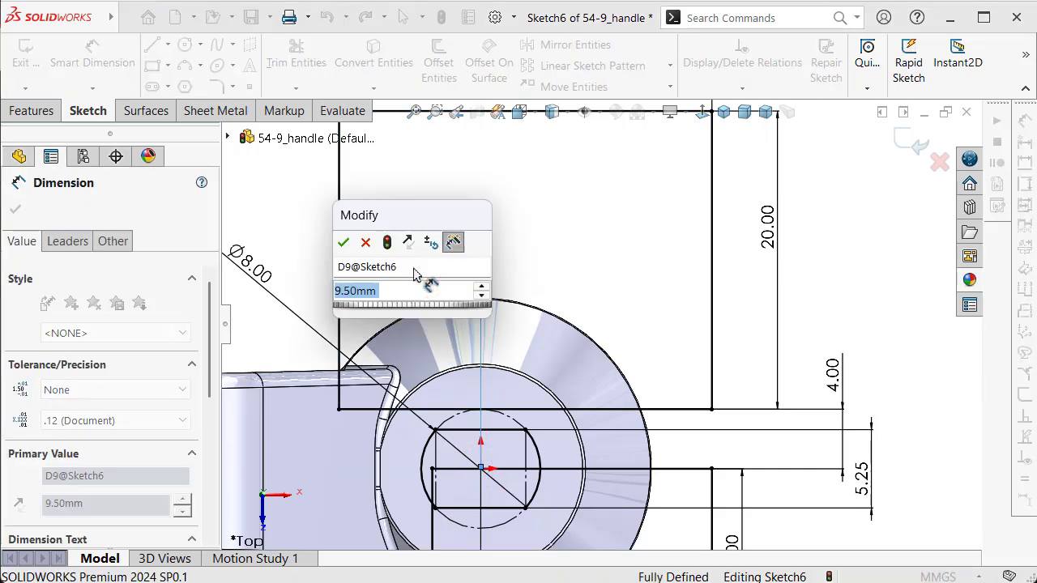
{"action": "type", "text": "8"}
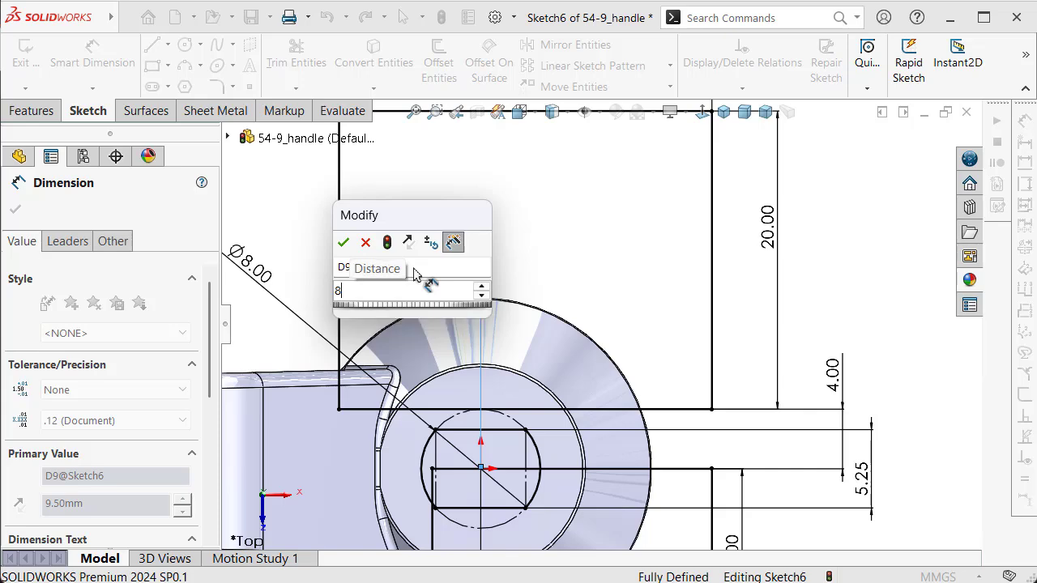
{"action": "key", "text": "Return"}
{"action": "left_click", "coordinate": [486, 239]}
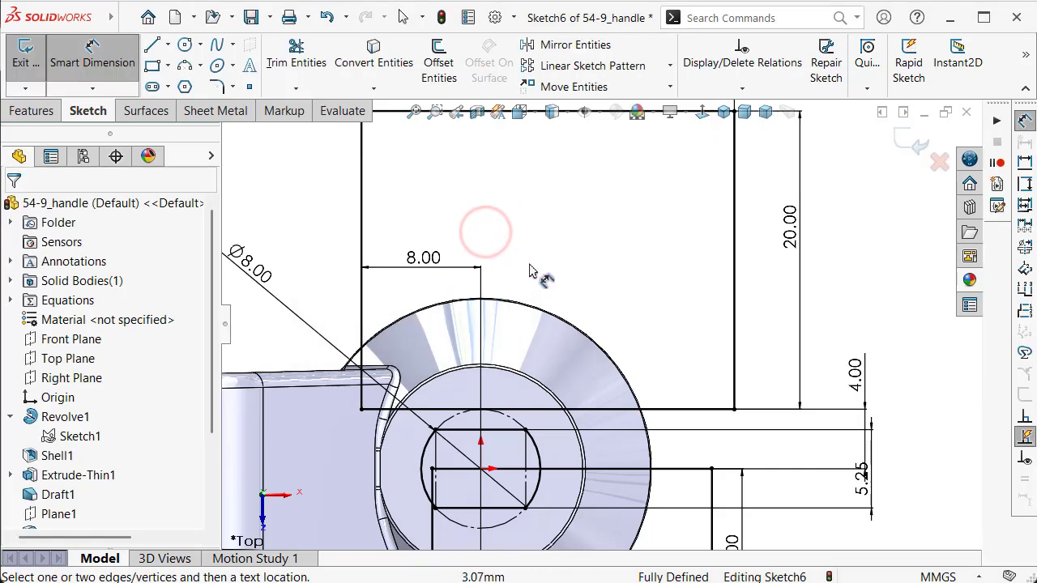
{"action": "scroll", "coordinate": [519, 267], "scroll_direction": "up", "scroll_amount": 3}
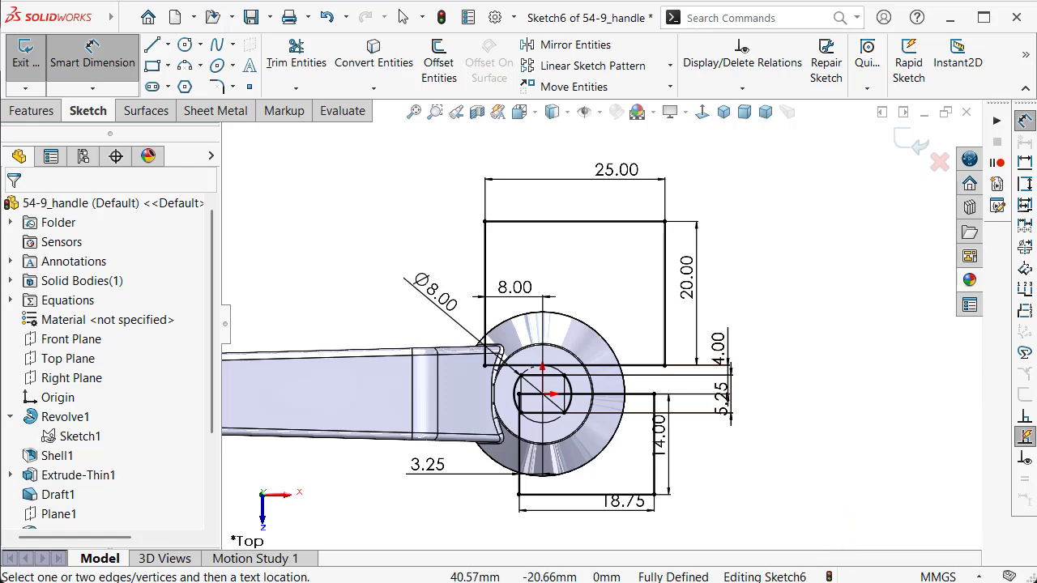
{"action": "scroll", "coordinate": [672, 484], "scroll_direction": "up", "scroll_amount": 2}
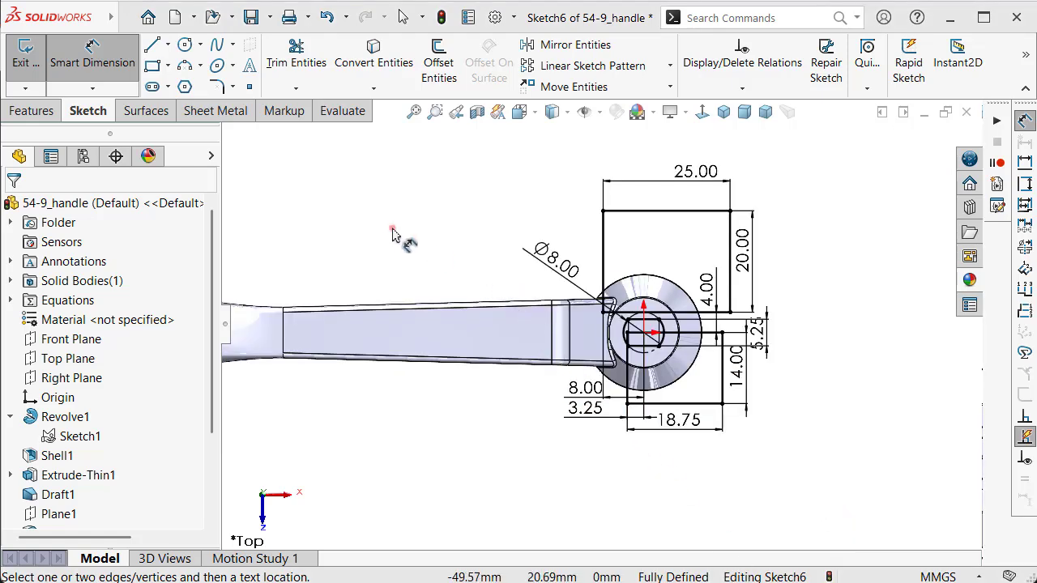
{"action": "left_click", "coordinate": [49, 115]}
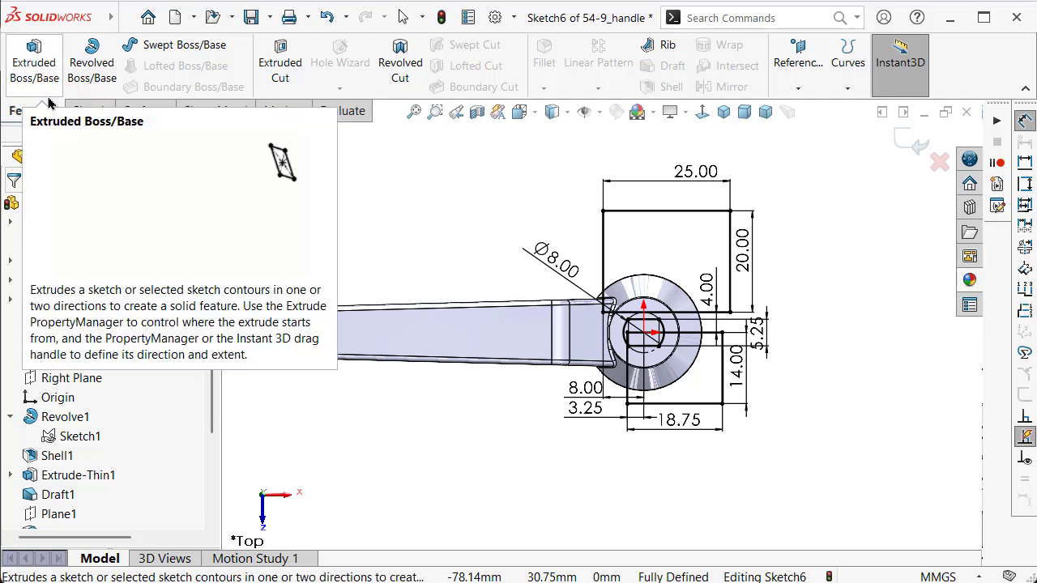
Start an Extruded Cut with Direction 1 set to Through All
{"action": "left_click", "coordinate": [289, 69]}
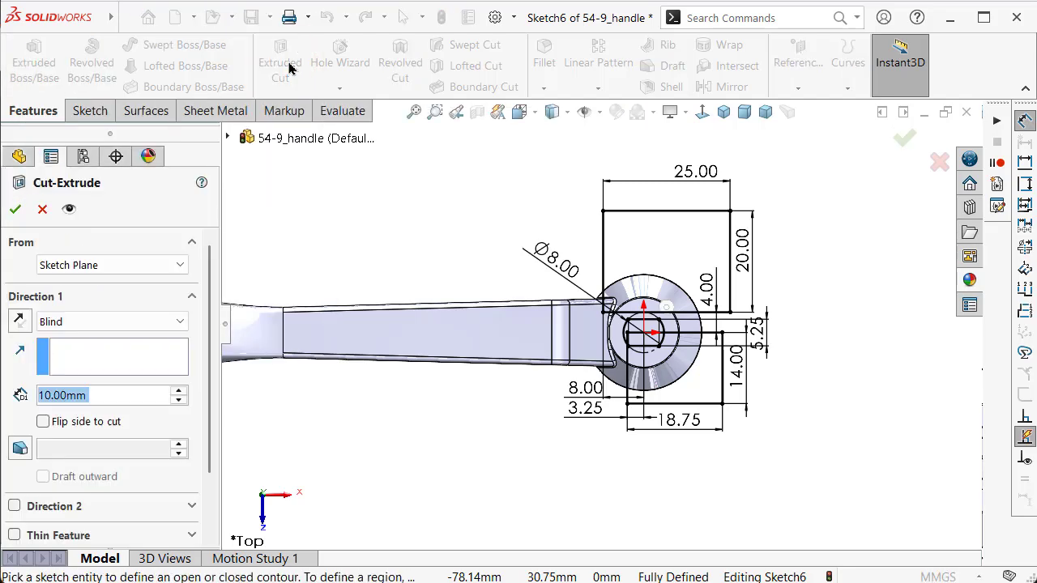
{"action": "left_click", "coordinate": [132, 328]}
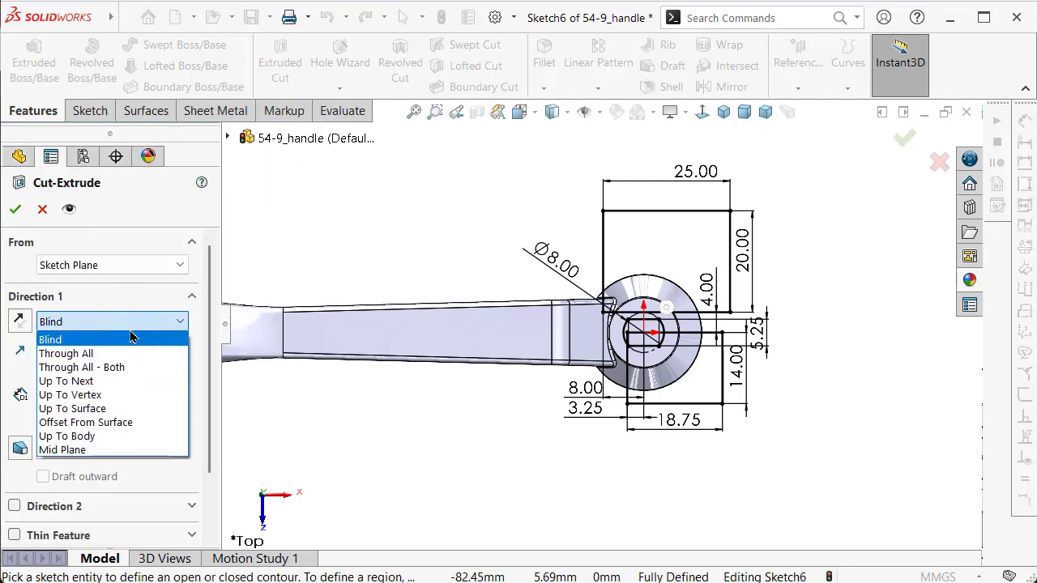
{"action": "left_click", "coordinate": [114, 357]}
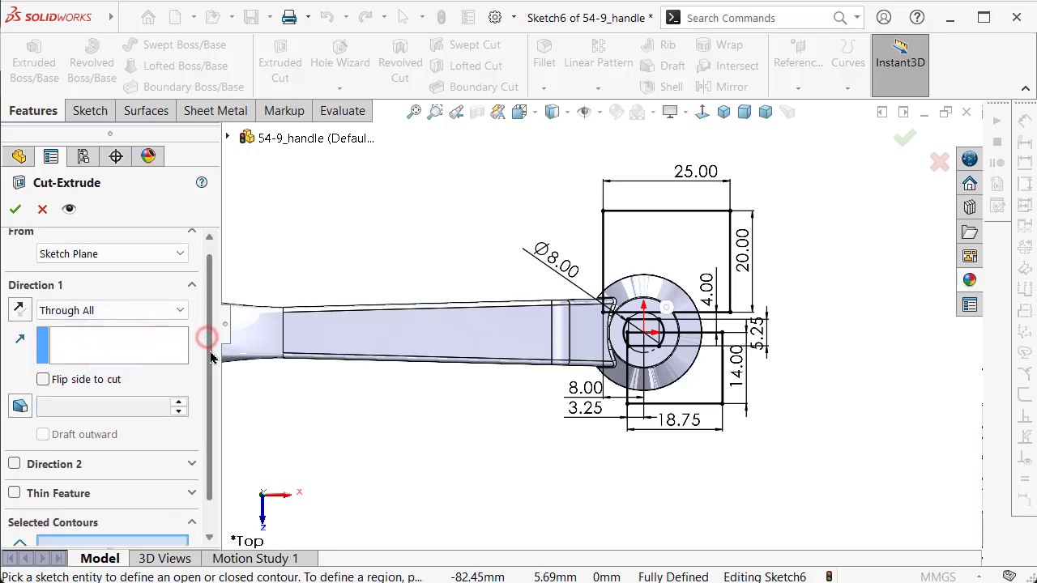
{"action": "scroll", "coordinate": [208, 348], "scroll_direction": "down", "scroll_amount": 2}
{"action": "left_click", "coordinate": [153, 513]}
{"action": "scroll", "coordinate": [614, 350], "scroll_direction": "down", "scroll_amount": 3}
{"action": "scroll", "coordinate": [677, 341], "scroll_direction": "down", "scroll_amount": 3}
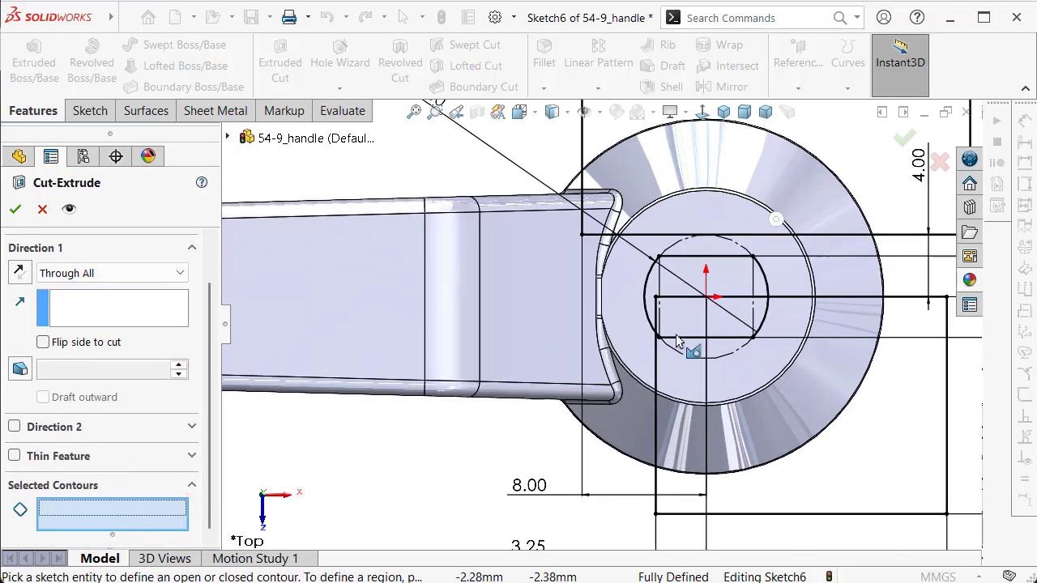
Cut the central slot contour through the head with the direction reversed
{"action": "left_click", "coordinate": [739, 345]}
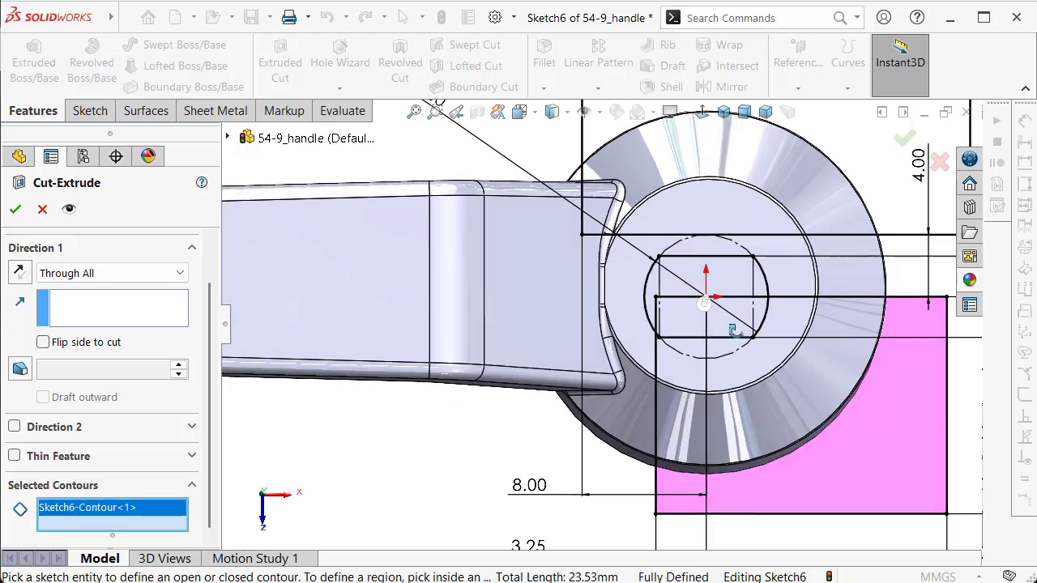
{"action": "mouse_move", "coordinate": [740, 351]}
{"action": "middle_mouse_down"}
{"action": "mouse_move", "coordinate": [735, 258]}
{"action": "mouse_move", "coordinate": [685, 381]}
{"action": "middle_mouse_up"}
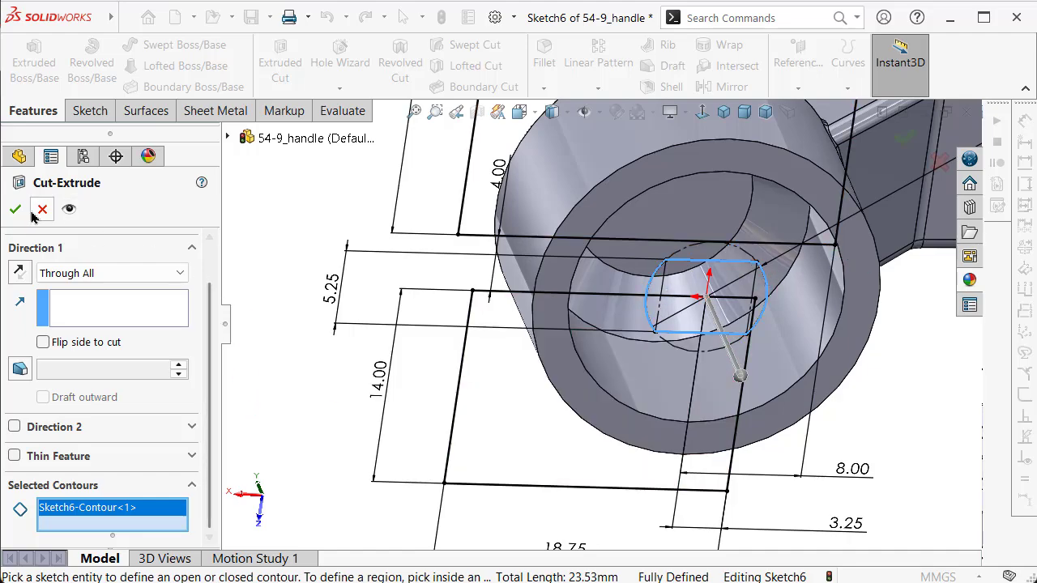
{"action": "middle_click_drag", "start_coordinate": [418, 298], "coordinate": [492, 371]}
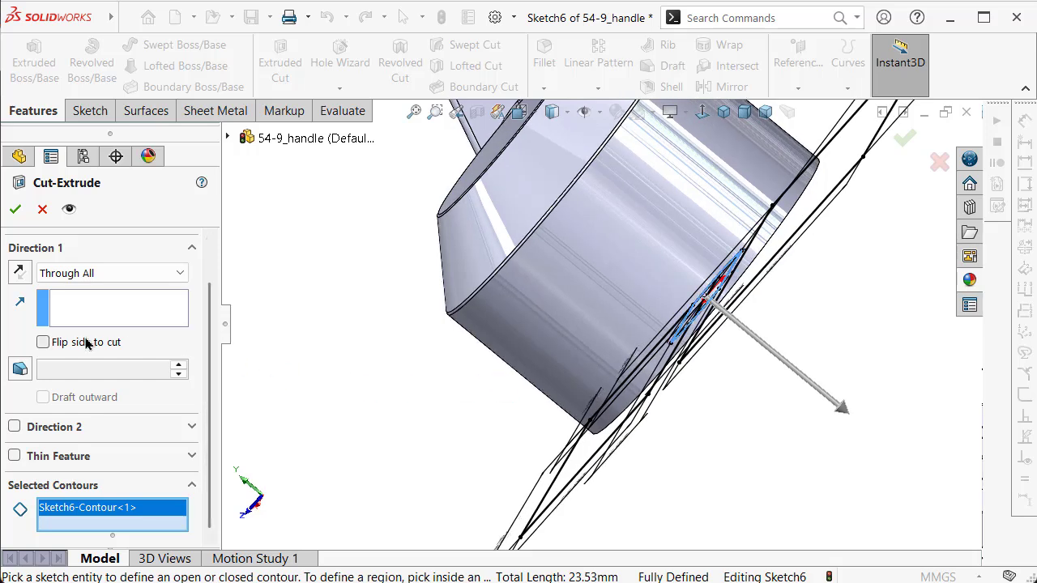
{"action": "left_click", "coordinate": [18, 273]}
{"action": "mouse_move", "coordinate": [393, 327]}
{"action": "middle_mouse_down"}
{"action": "mouse_move", "coordinate": [484, 318]}
{"action": "mouse_move", "coordinate": [487, 332]}
{"action": "middle_mouse_up"}
{"action": "left_click", "coordinate": [903, 139]}
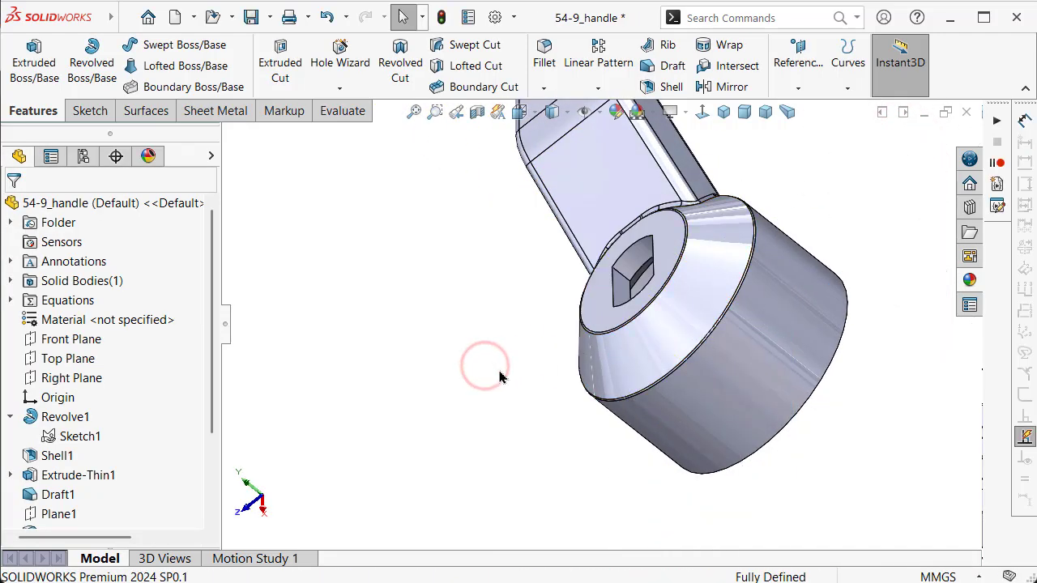
Show Sketch6 from under Cut-Extrude1 on the model
{"action": "mouse_move", "coordinate": [499, 377]}
{"action": "middle_mouse_down"}
{"action": "mouse_move", "coordinate": [573, 307]}
{"action": "mouse_move", "coordinate": [583, 357]}
{"action": "middle_mouse_up"}
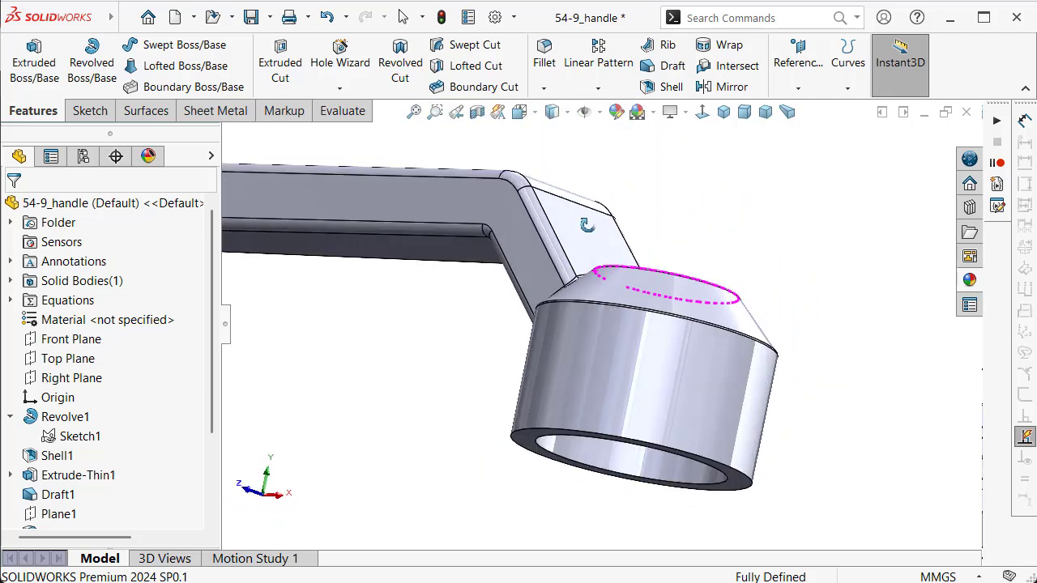
{"action": "scroll", "coordinate": [48, 460], "scroll_direction": "down", "scroll_amount": 2}
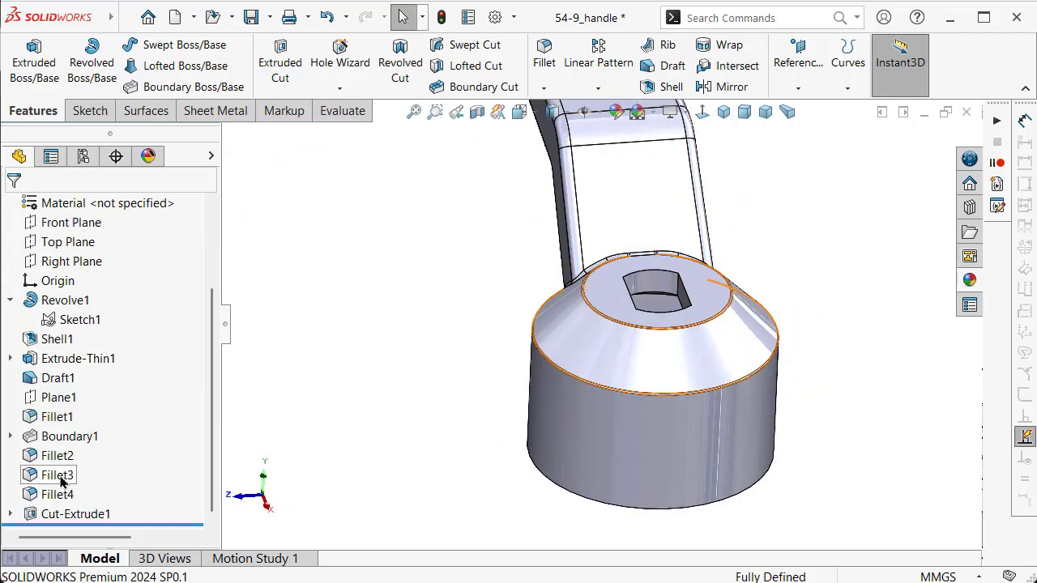
{"action": "left_click", "coordinate": [11, 515]}
{"action": "left_click", "coordinate": [80, 514]}
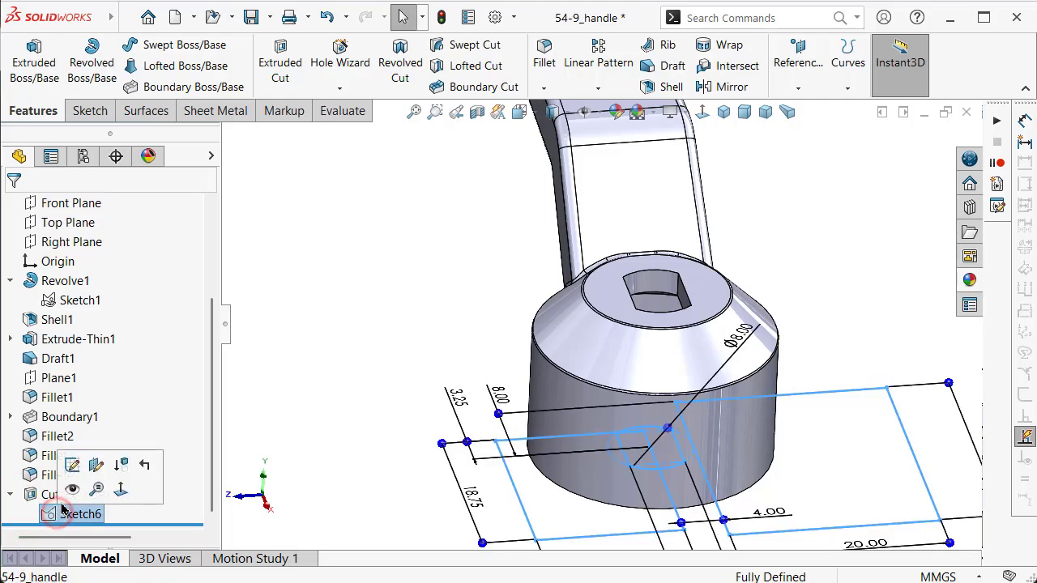
{"action": "left_click", "coordinate": [72, 489]}
{"action": "mouse_move", "coordinate": [554, 432]}
{"action": "middle_mouse_down"}
{"action": "mouse_move", "coordinate": [574, 289]}
{"action": "mouse_move", "coordinate": [480, 437]}
{"action": "middle_mouse_up"}
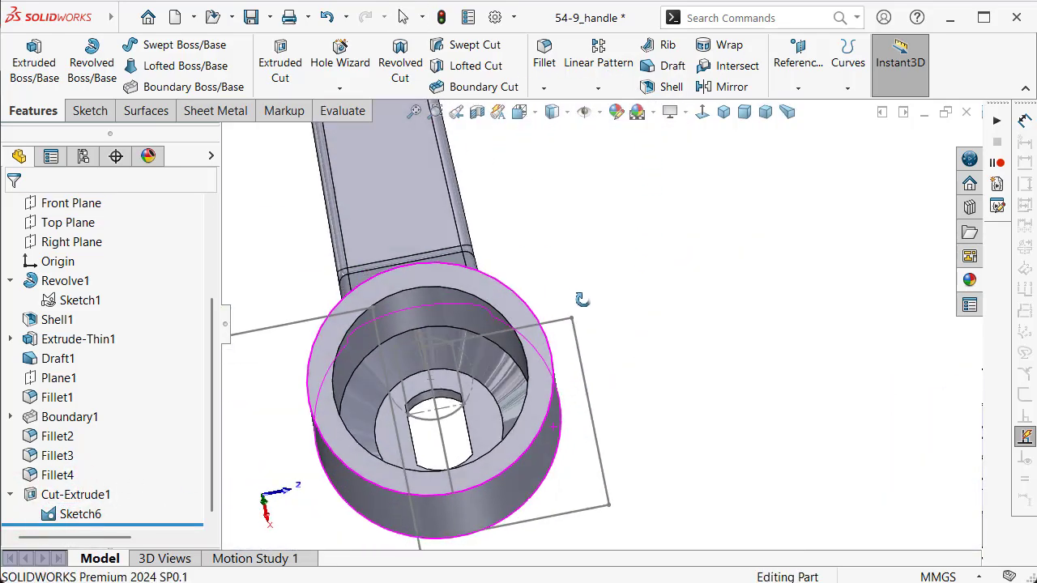
Select both of Sketch6's rectangle loops with Select Chain
{"action": "right_click", "coordinate": [497, 450]}
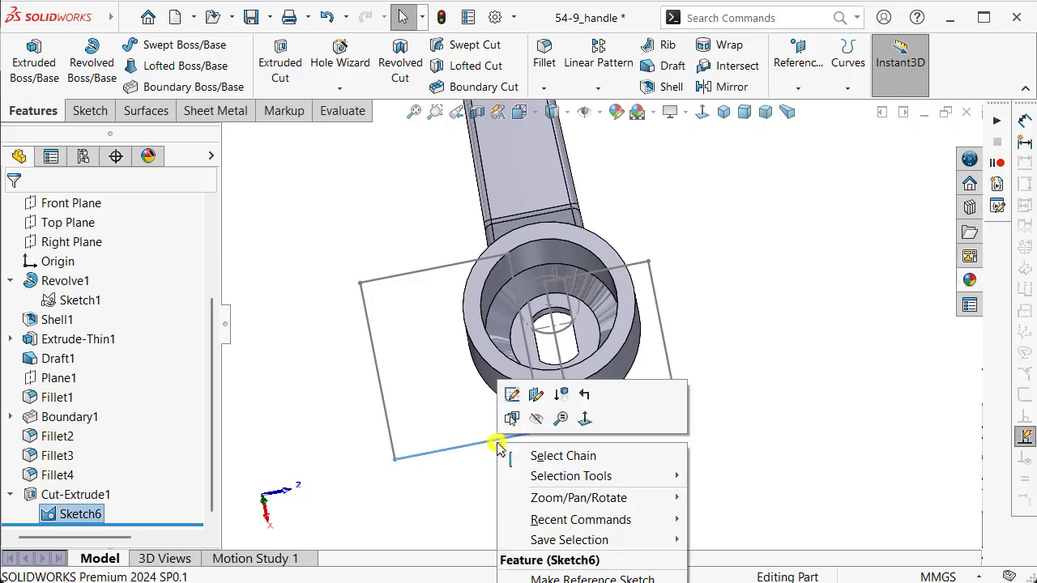
{"action": "left_click", "coordinate": [525, 456]}
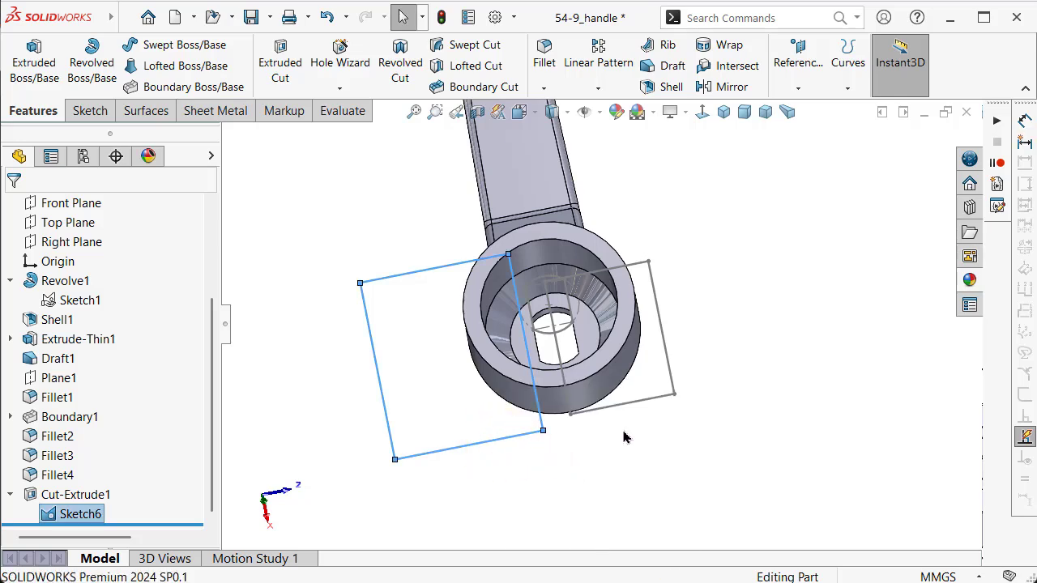
{"action": "left_click", "coordinate": [664, 405], "text": "ctrl"}
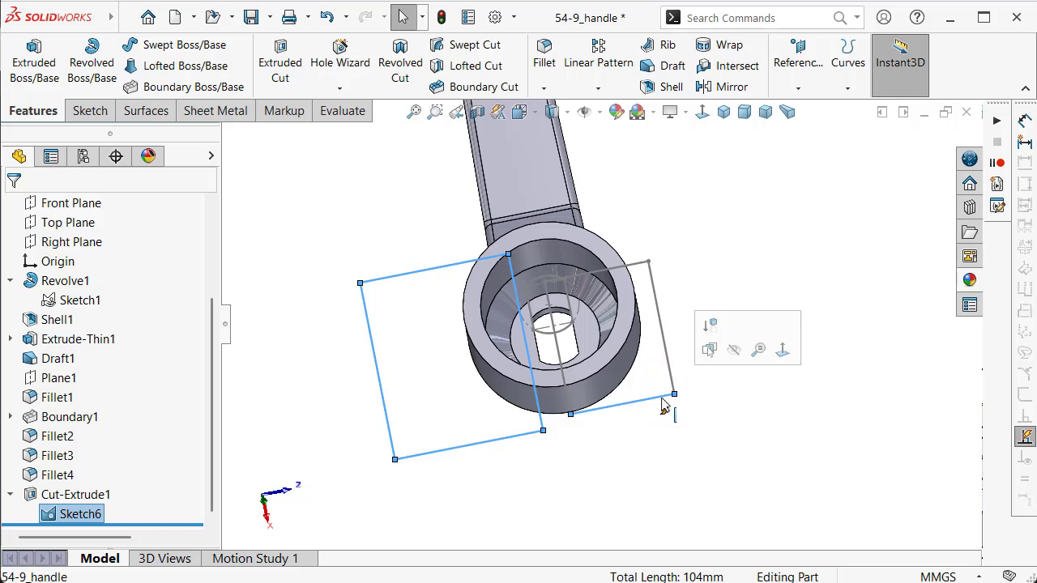
{"action": "right_click", "coordinate": [663, 405]}
{"action": "left_click", "coordinate": [678, 413]}
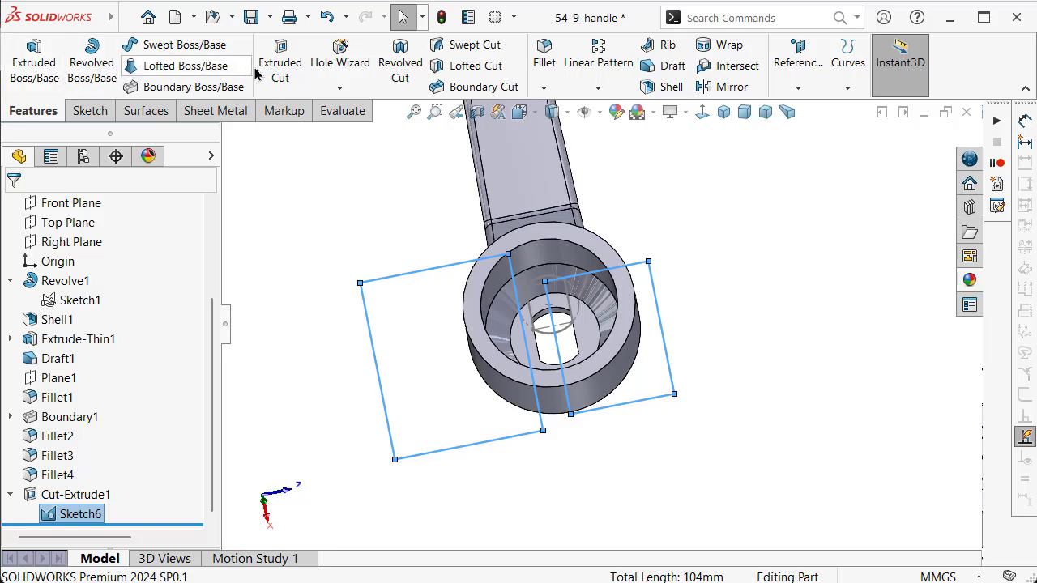
Extrude-cut the two rectangles 9 mm Blind, reversed into the round head
{"action": "left_click", "coordinate": [283, 69]}
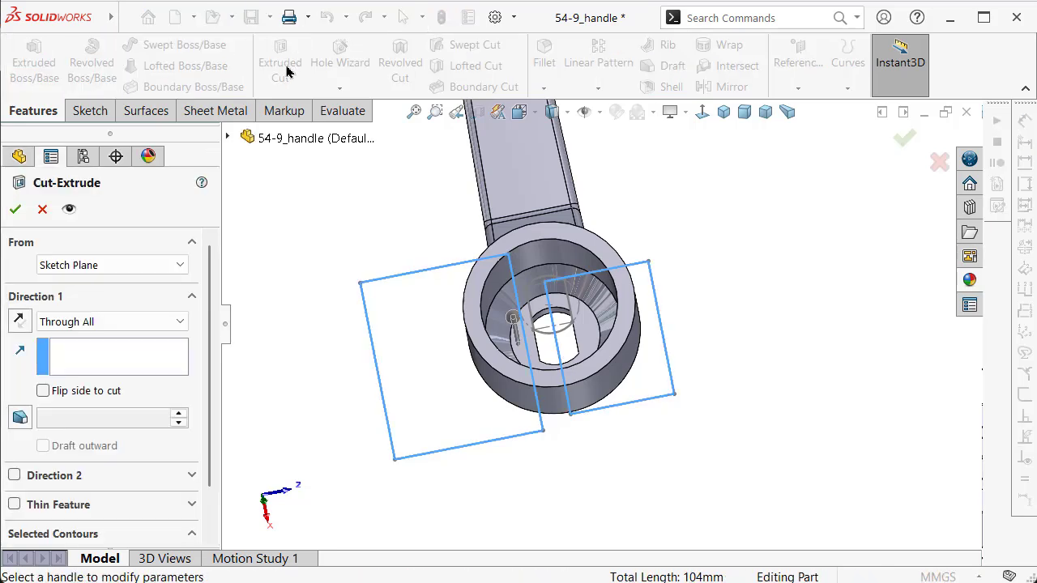
{"action": "left_click", "coordinate": [109, 322]}
{"action": "scroll", "coordinate": [109, 332], "scroll_direction": "up", "scroll_amount": 2}
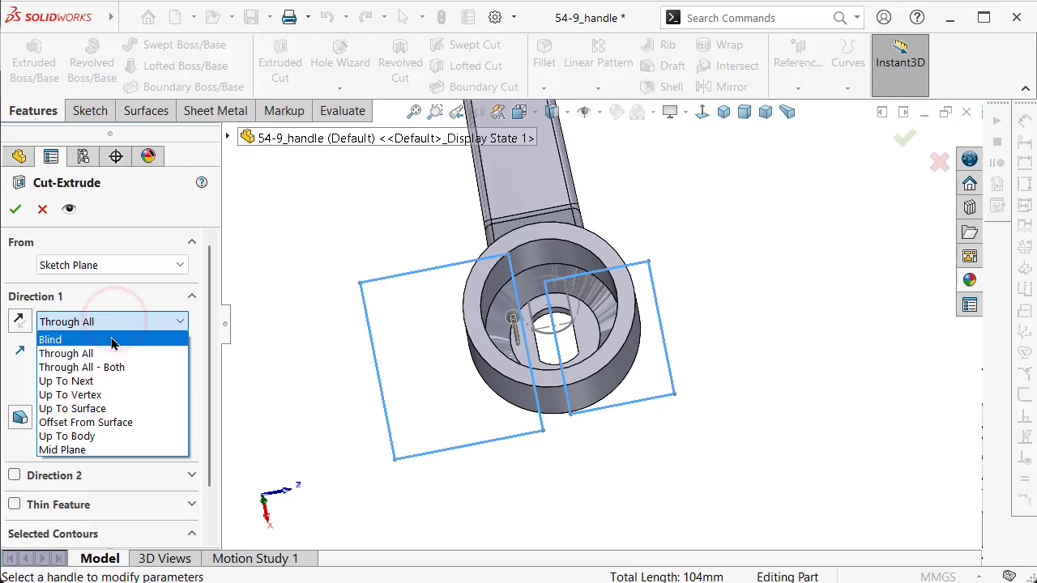
{"action": "left_click", "coordinate": [109, 337]}
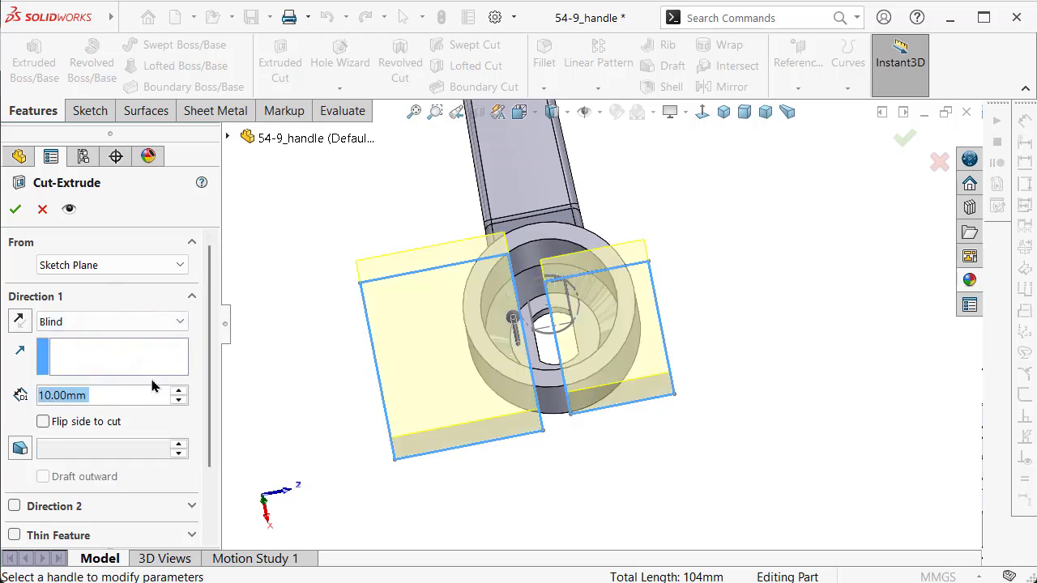
{"action": "type", "text": "9"}
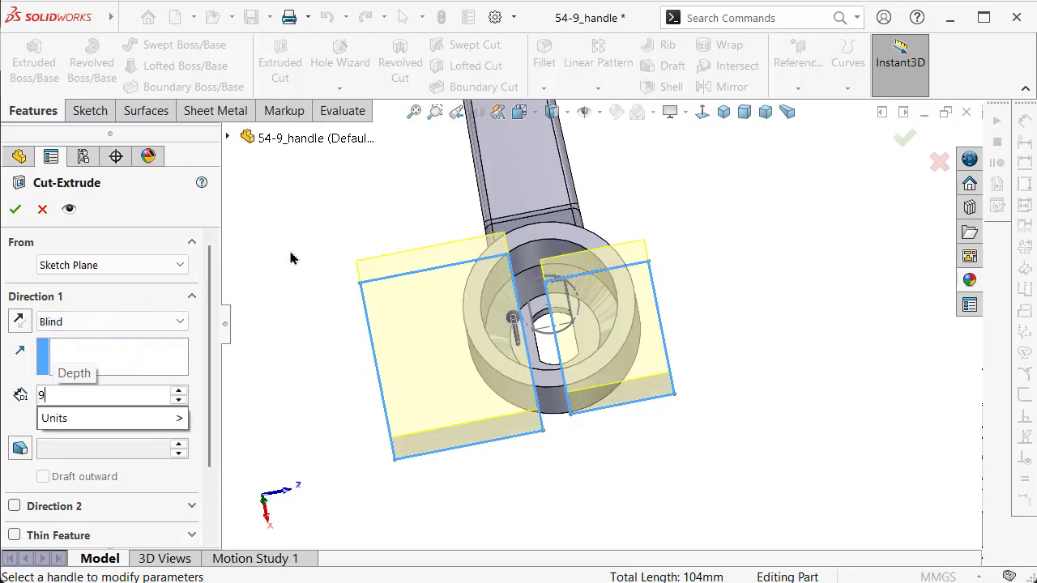
{"action": "key", "text": "Return"}
{"action": "mouse_move", "coordinate": [366, 342]}
{"action": "middle_mouse_down"}
{"action": "mouse_move", "coordinate": [283, 381]}
{"action": "mouse_move", "coordinate": [278, 371]}
{"action": "middle_mouse_up"}
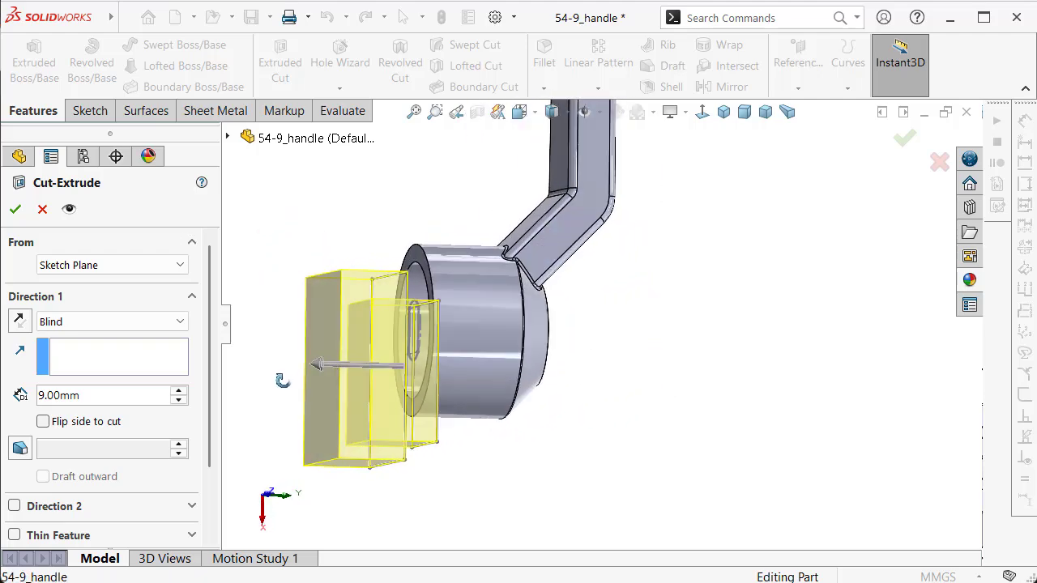
{"action": "left_click", "coordinate": [19, 322]}
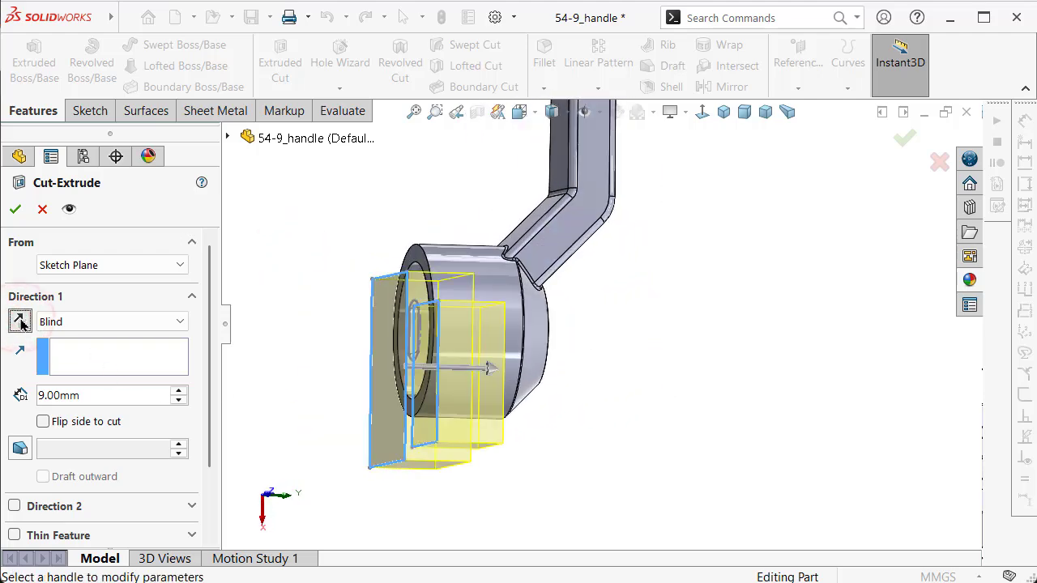
{"action": "left_click", "coordinate": [15, 211]}
{"action": "mouse_move", "coordinate": [537, 421]}
{"action": "middle_mouse_down"}
{"action": "mouse_move", "coordinate": [623, 443]}
{"action": "mouse_move", "coordinate": [850, 254]}
{"action": "mouse_move", "coordinate": [509, 336]}
{"action": "mouse_move", "coordinate": [641, 350]}
{"action": "middle_mouse_up"}
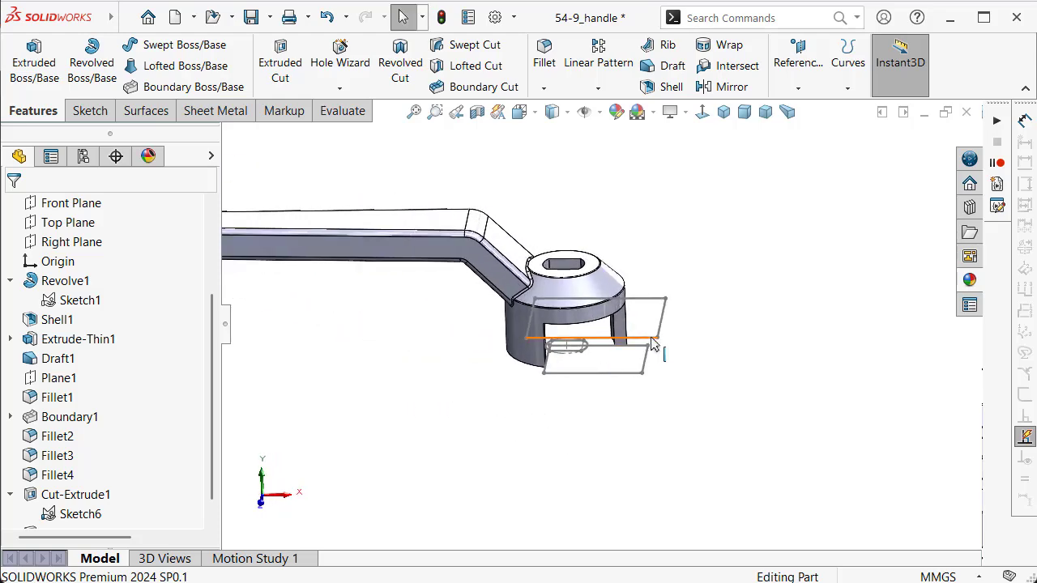
Hide the slot sketch and zoom to fit the whole handle
{"action": "left_click", "coordinate": [654, 344]}
{"action": "left_click", "coordinate": [720, 291]}
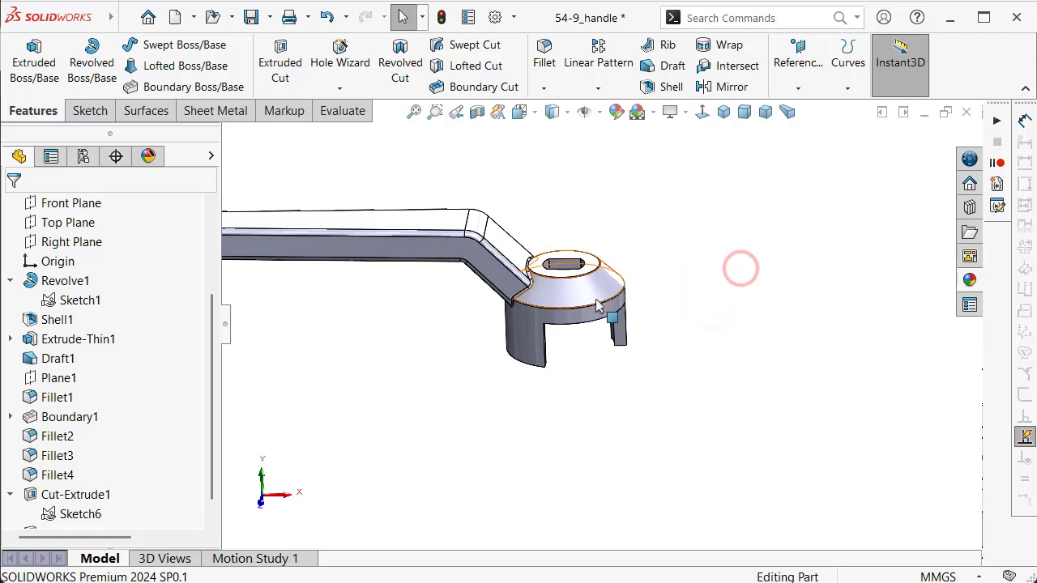
{"action": "middle_click_drag", "start_coordinate": [597, 305], "coordinate": [635, 272]}
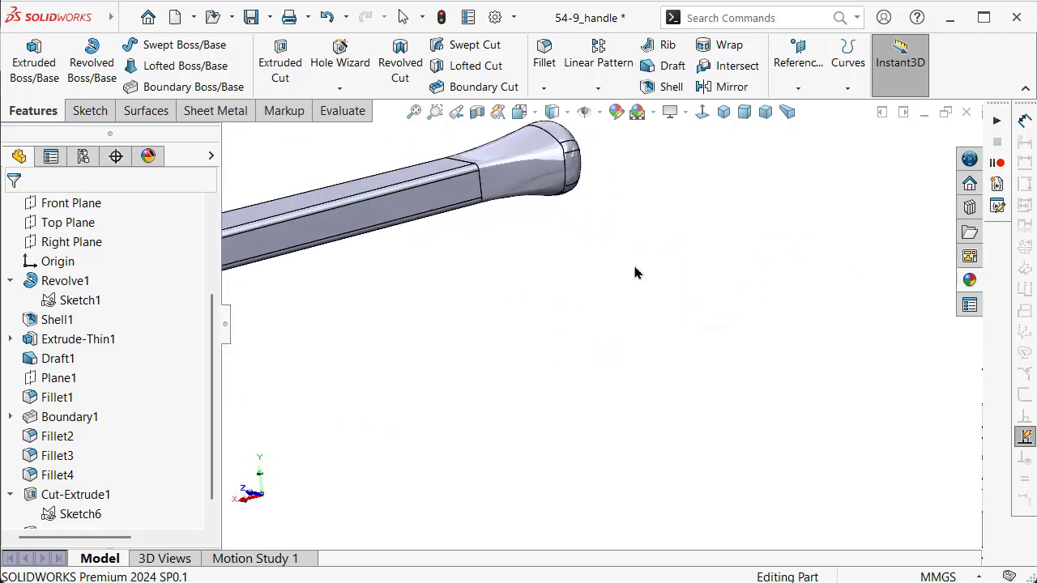
{"action": "key", "text": "f"}
Switch to Trimetric view with Shaded display style, without edges
{"action": "left_click", "coordinate": [724, 111]}
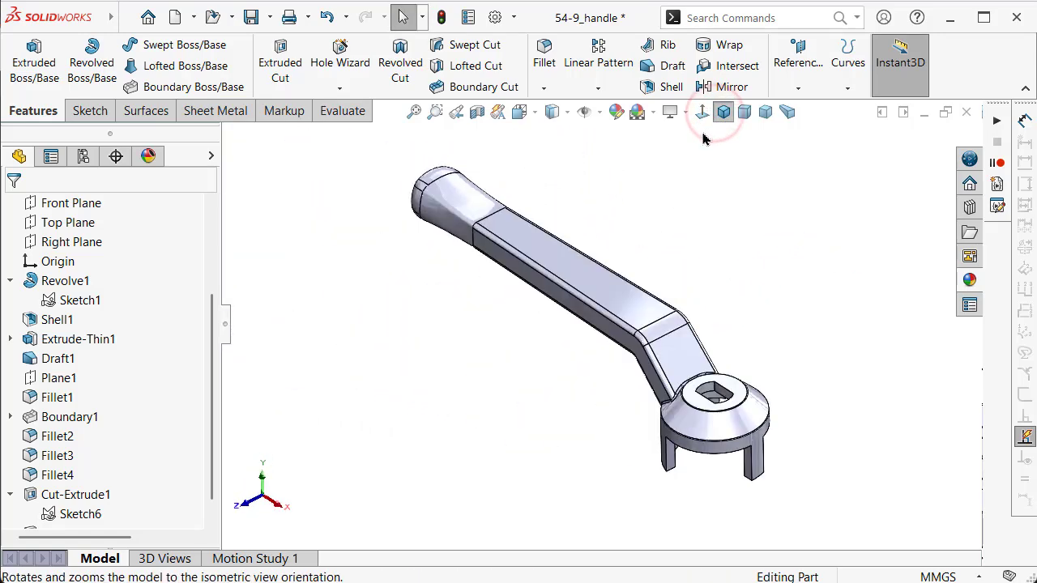
{"action": "left_click", "coordinate": [744, 118]}
{"action": "left_click", "coordinate": [762, 120]}
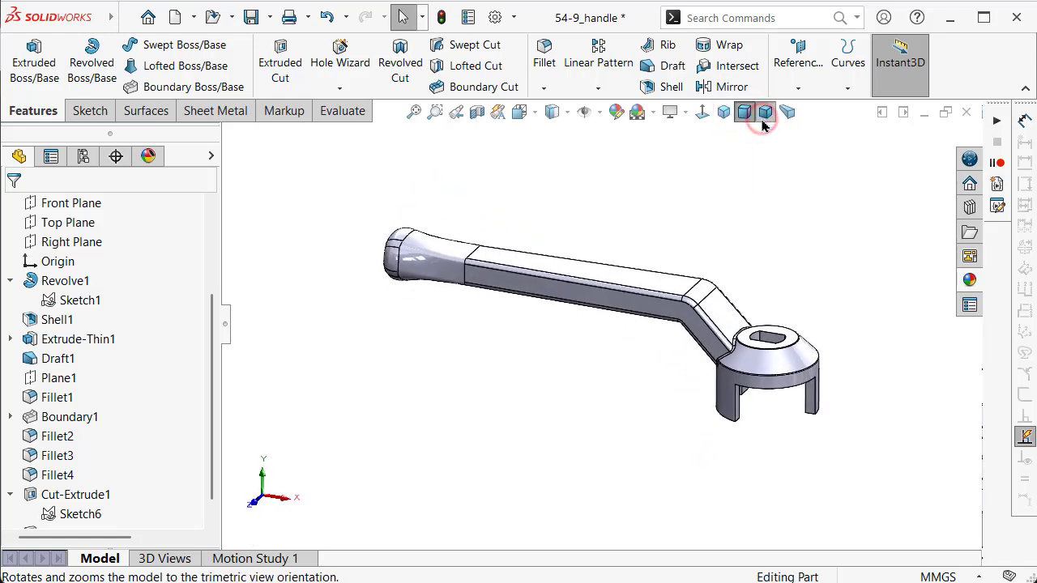
{"action": "scroll", "coordinate": [769, 375], "scroll_direction": "down", "scroll_amount": 1}
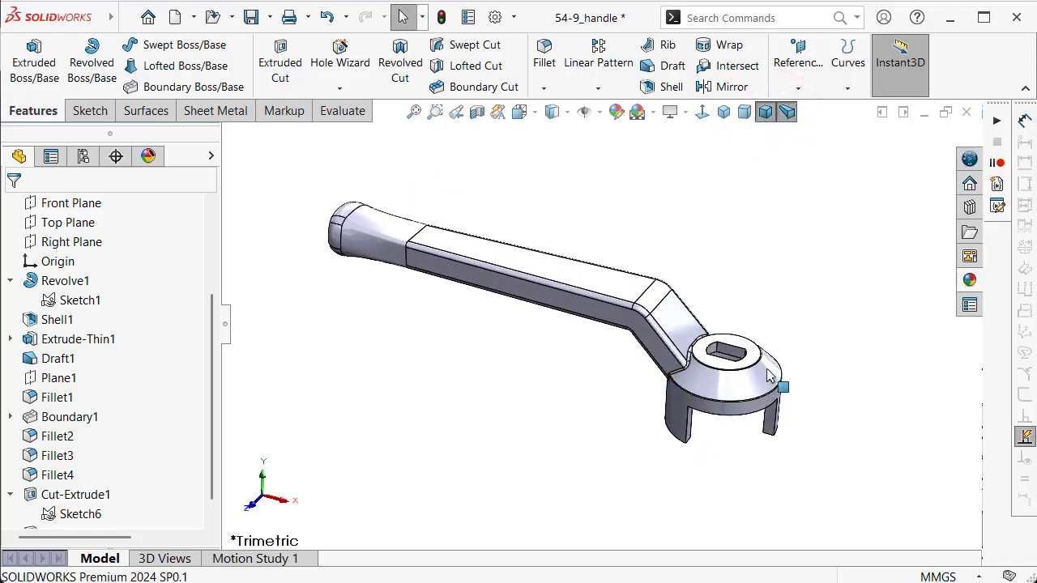
{"action": "left_click", "coordinate": [567, 116]}
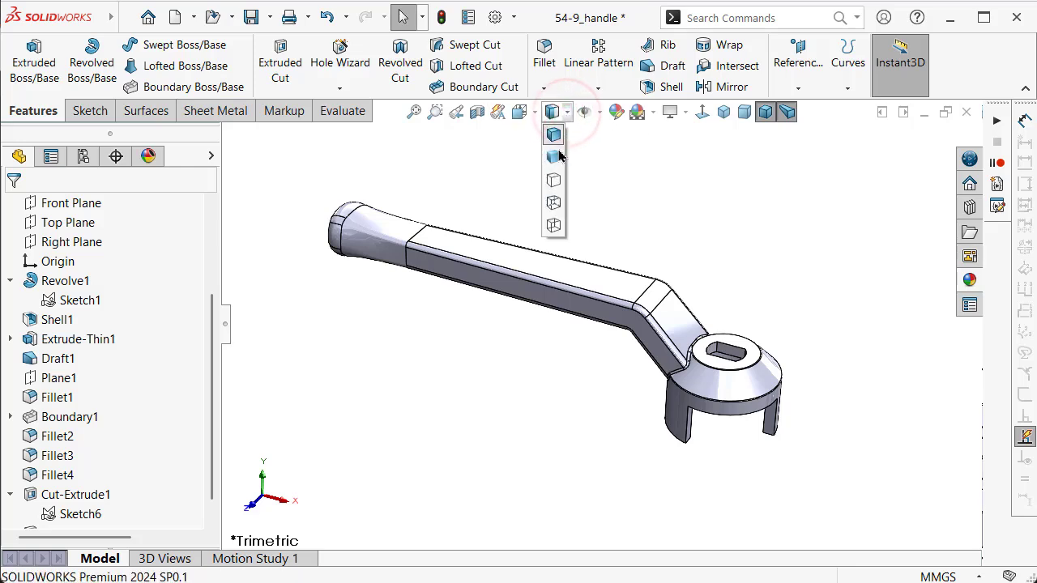
{"action": "left_click", "coordinate": [557, 155]}
{"action": "mouse_move", "coordinate": [511, 407]}
{"action": "middle_mouse_down"}
{"action": "mouse_move", "coordinate": [538, 279]}
{"action": "mouse_move", "coordinate": [465, 430]}
{"action": "mouse_move", "coordinate": [379, 419]}
{"action": "mouse_move", "coordinate": [445, 410]}
{"action": "mouse_move", "coordinate": [478, 388]}
{"action": "middle_mouse_up"}
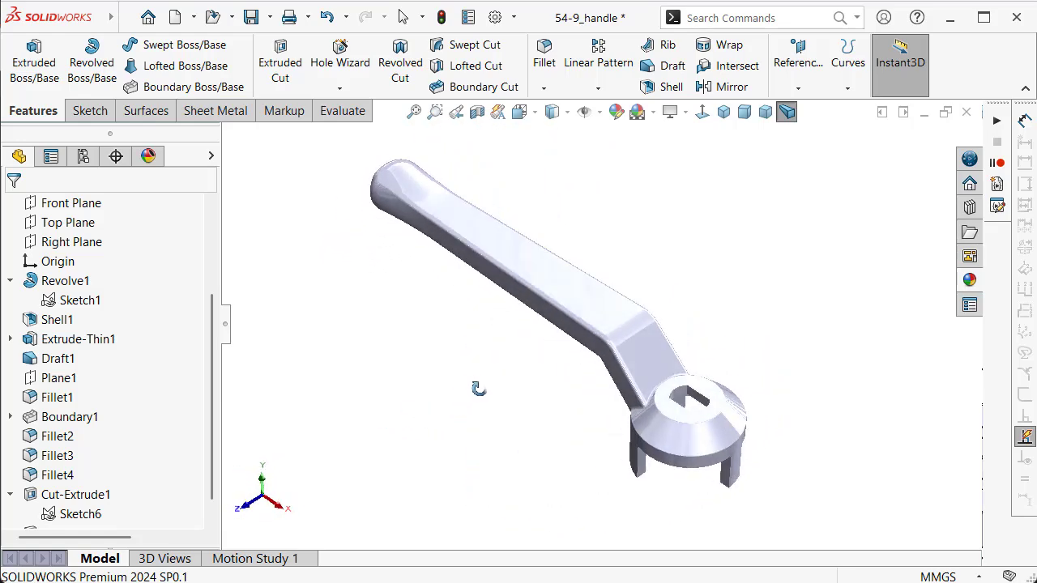
Apply red spray paint from the Appearances library to the handle
{"action": "left_click", "coordinate": [969, 280]}
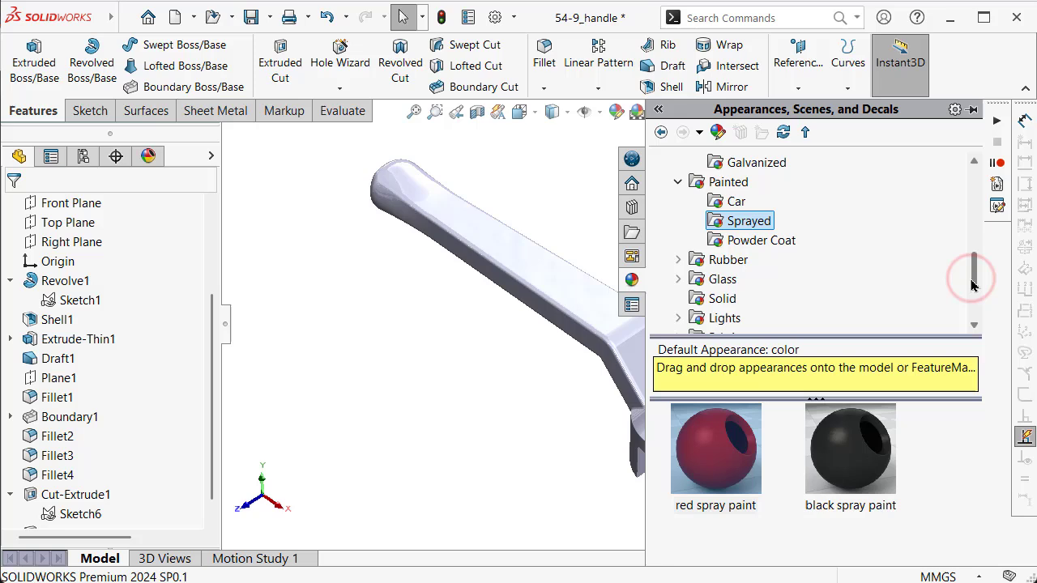
{"action": "double_click", "coordinate": [736, 463]}
{"action": "mouse_move", "coordinate": [521, 432]}
{"action": "middle_mouse_down"}
{"action": "mouse_move", "coordinate": [580, 368]}
{"action": "mouse_move", "coordinate": [621, 174]}
{"action": "mouse_move", "coordinate": [583, 413]}
{"action": "mouse_move", "coordinate": [586, 499]}
{"action": "mouse_move", "coordinate": [602, 517]}
{"action": "middle_mouse_up"}
{"action": "mouse_move", "coordinate": [387, 235]}
{"action": "middle_mouse_down"}
{"action": "mouse_move", "coordinate": [423, 348]}
{"action": "mouse_move", "coordinate": [405, 423]}
{"action": "mouse_move", "coordinate": [481, 378]}
{"action": "mouse_move", "coordinate": [633, 577]}
{"action": "mouse_move", "coordinate": [729, 475]}
{"action": "middle_mouse_up"}
Show the handle in an isometric perspective view
{"action": "left_click", "coordinate": [788, 118]}
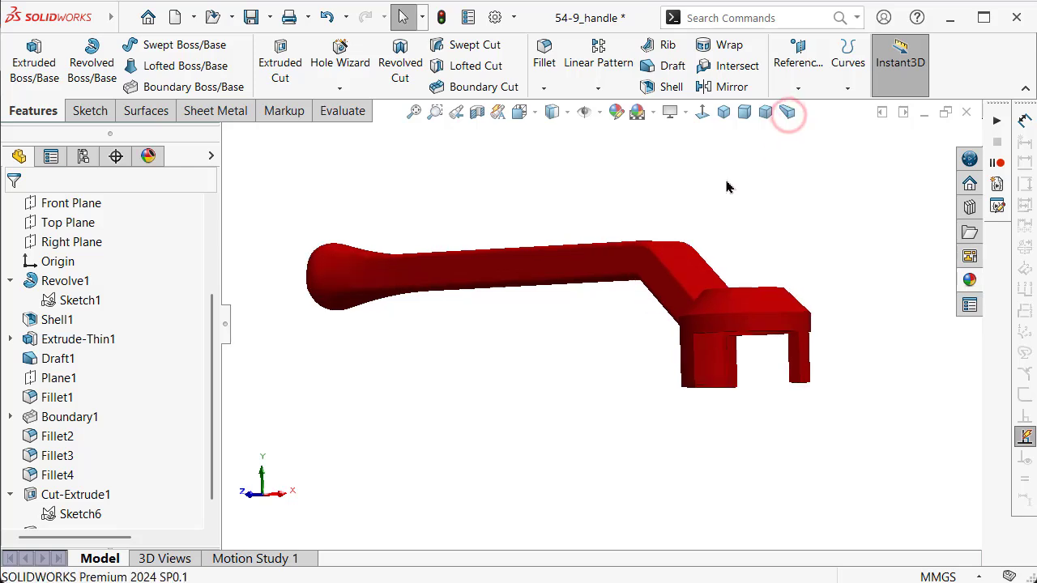
{"action": "mouse_move", "coordinate": [726, 183]}
{"action": "middle_mouse_down"}
{"action": "mouse_move", "coordinate": [717, 278]}
{"action": "mouse_move", "coordinate": [727, 254]}
{"action": "mouse_move", "coordinate": [645, 262]}
{"action": "mouse_move", "coordinate": [659, 405]}
{"action": "mouse_move", "coordinate": [669, 302]}
{"action": "mouse_move", "coordinate": [699, 235]}
{"action": "middle_mouse_up"}
{"action": "left_click", "coordinate": [723, 112]}
{"action": "left_click", "coordinate": [786, 111]}
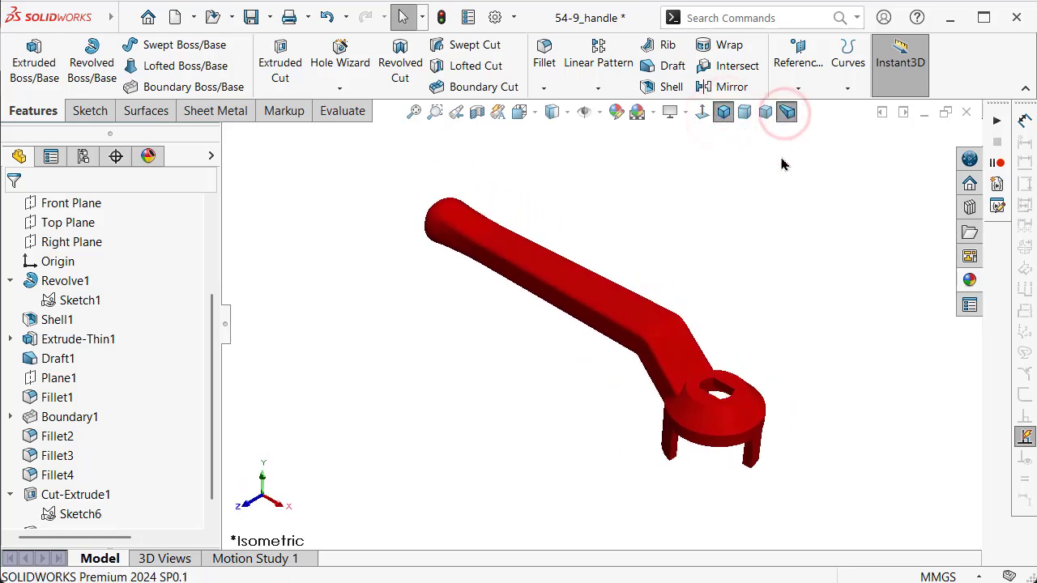